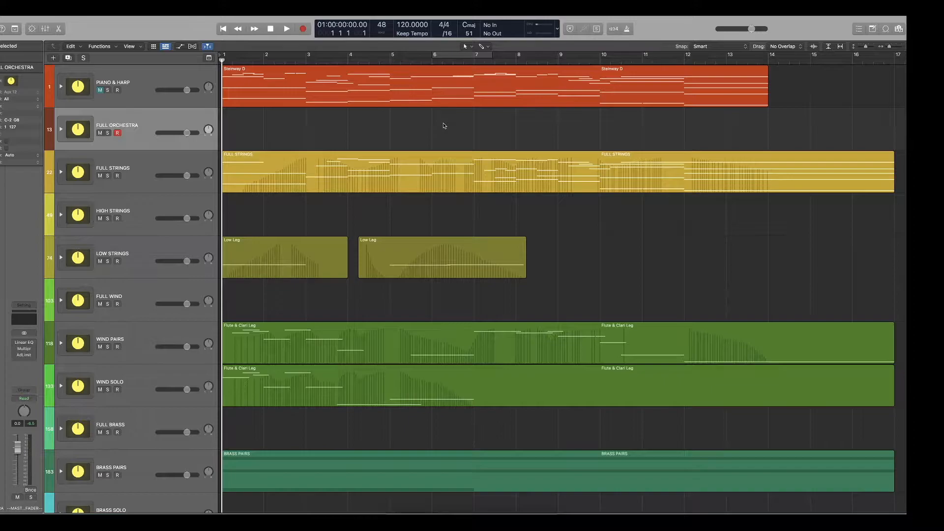
Play the full arrangement from bar 1 past bar 14 and stop playback.
{"action": "key", "text": "space"}
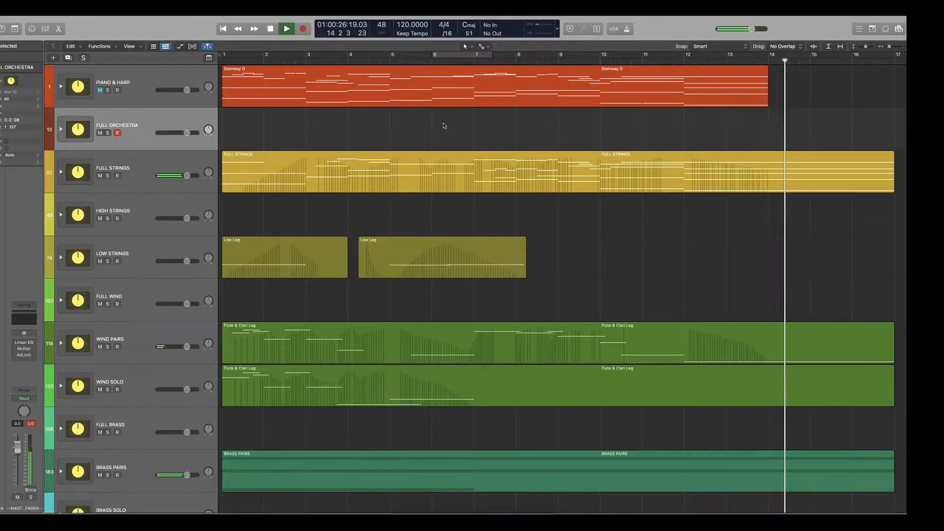
{"action": "key", "text": "space"}
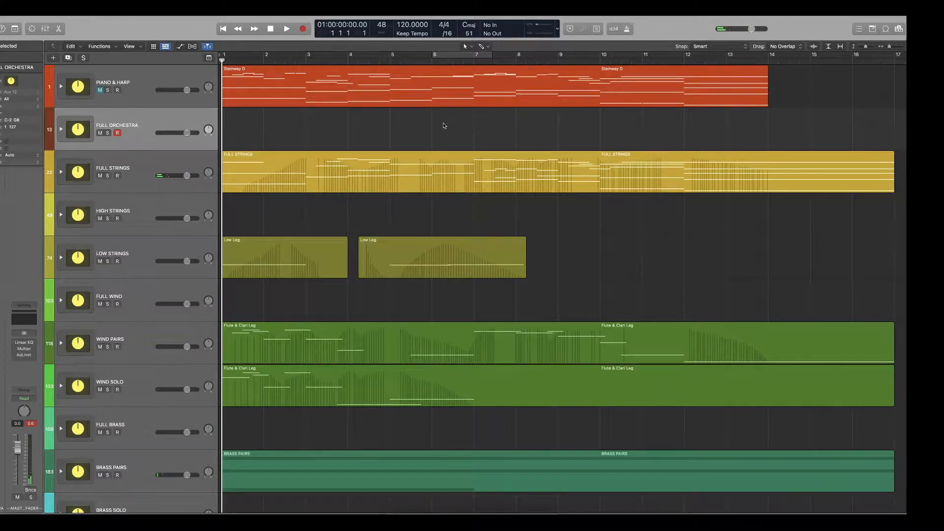
{"action": "scroll", "coordinate": [394, 114], "scroll_direction": "down", "scroll_amount": 1}
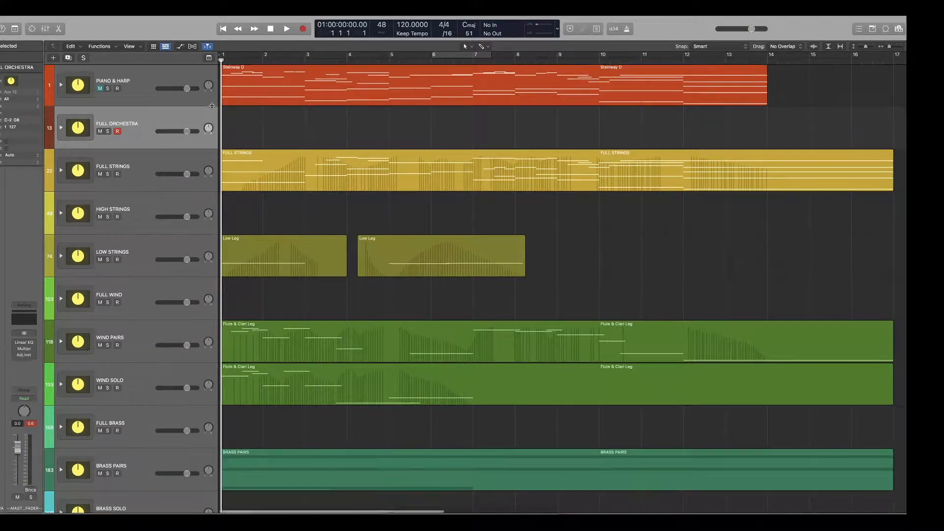
Unmute and solo the PIANO & HARP track stack and start playback from the beginning.
{"action": "left_click", "coordinate": [100, 90]}
{"action": "left_click", "coordinate": [107, 89]}
{"action": "key", "text": "space"}
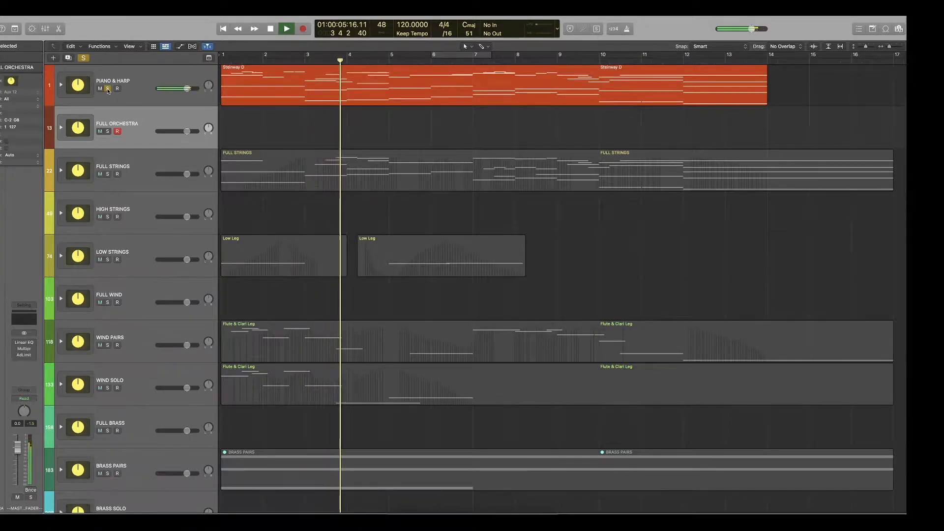
Examine the Steinway D region's notes in the Piano Roll with the automation area hidden, and stop playback.
{"action": "left_click", "coordinate": [328, 79]}
{"action": "double_click", "coordinate": [328, 80]}
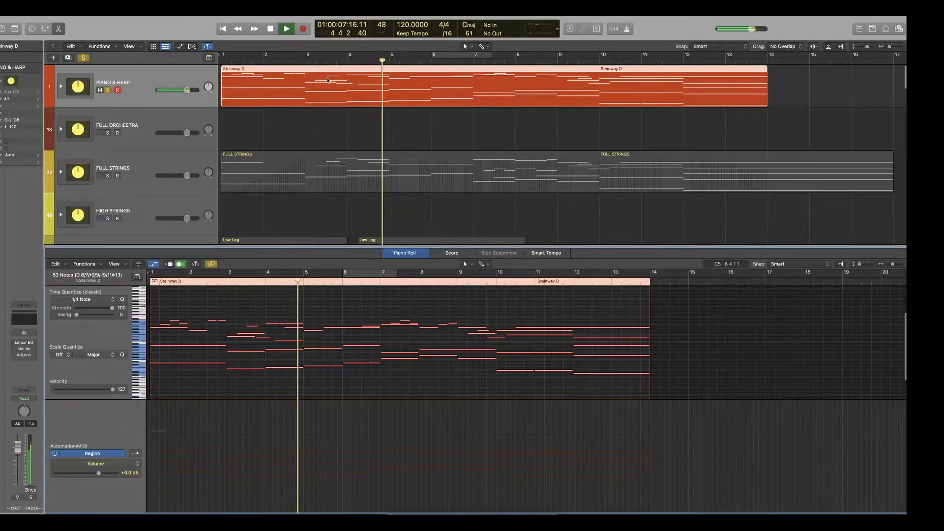
{"action": "left_click", "coordinate": [374, 303]}
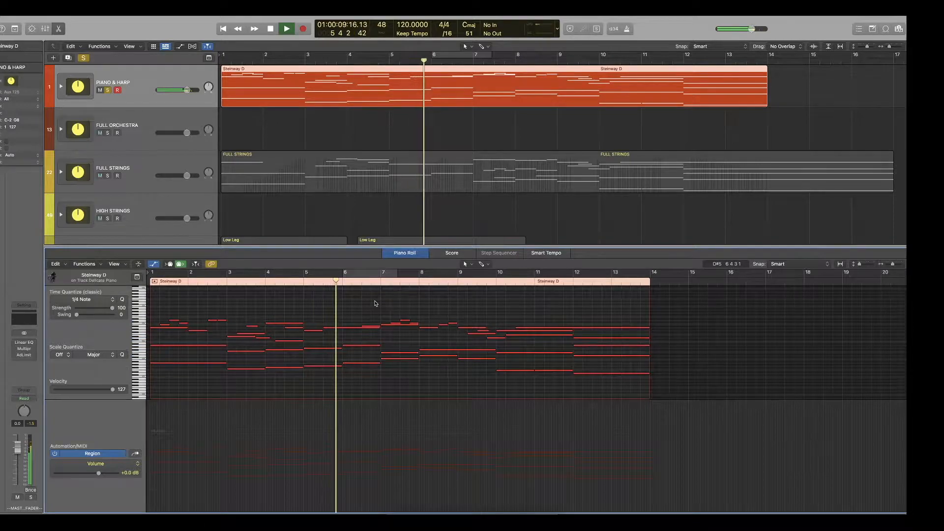
{"action": "key", "text": "a"}
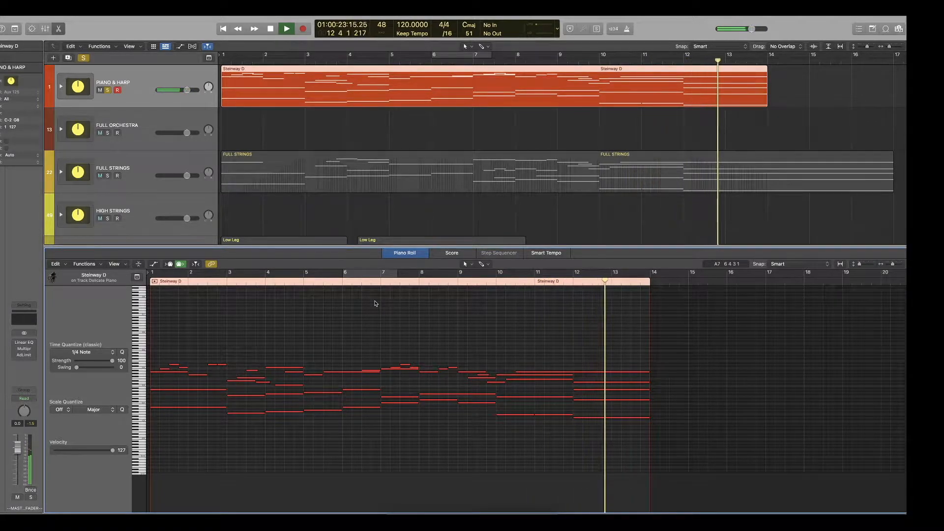
{"action": "key", "text": "space"}
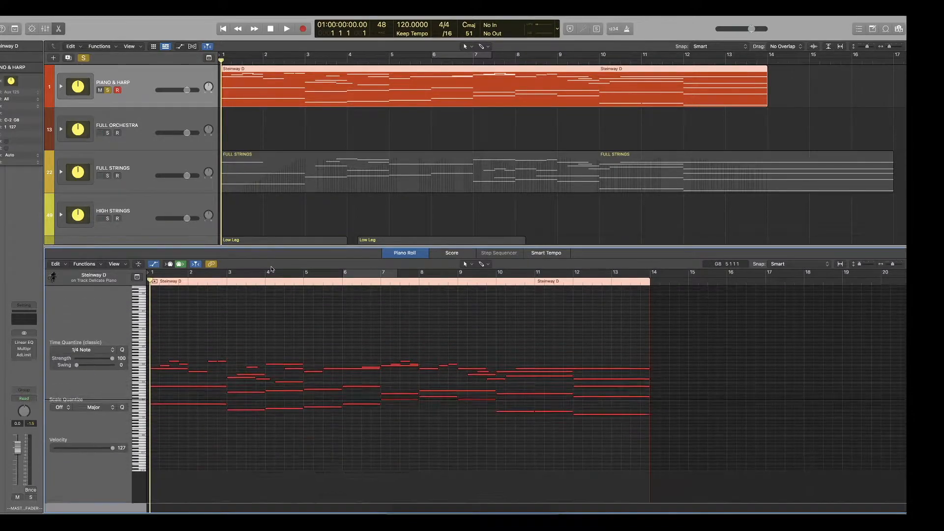
Close the Piano Roll and take the PIANO & HARP stack out of solo.
{"action": "key", "text": "x"}
{"action": "key", "text": "x"}
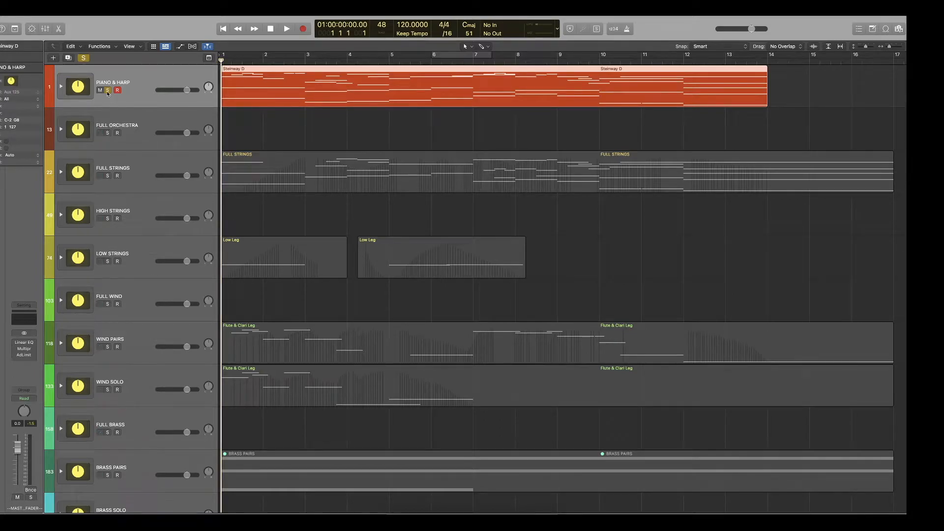
{"action": "key", "text": "s"}
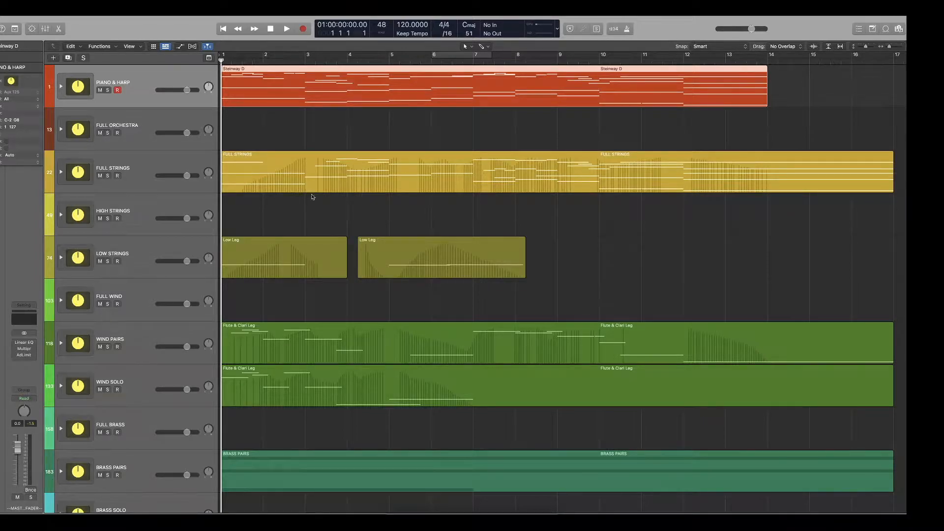
Expand the FULL STRINGS stack and examine the Full Sus Imm track's region in the Piano Roll.
{"action": "scroll", "coordinate": [339, 217], "scroll_direction": "down", "scroll_amount": 1}
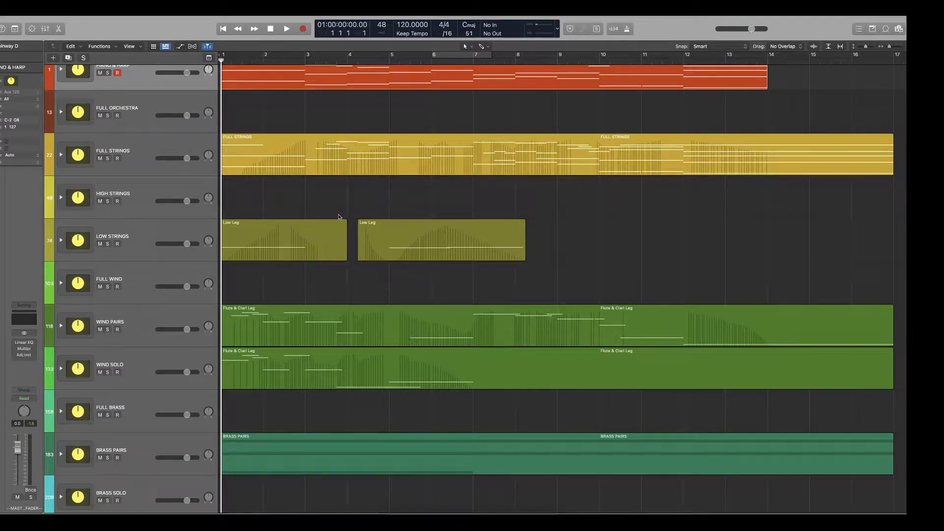
{"action": "scroll", "coordinate": [343, 216], "scroll_direction": "down", "scroll_amount": 1}
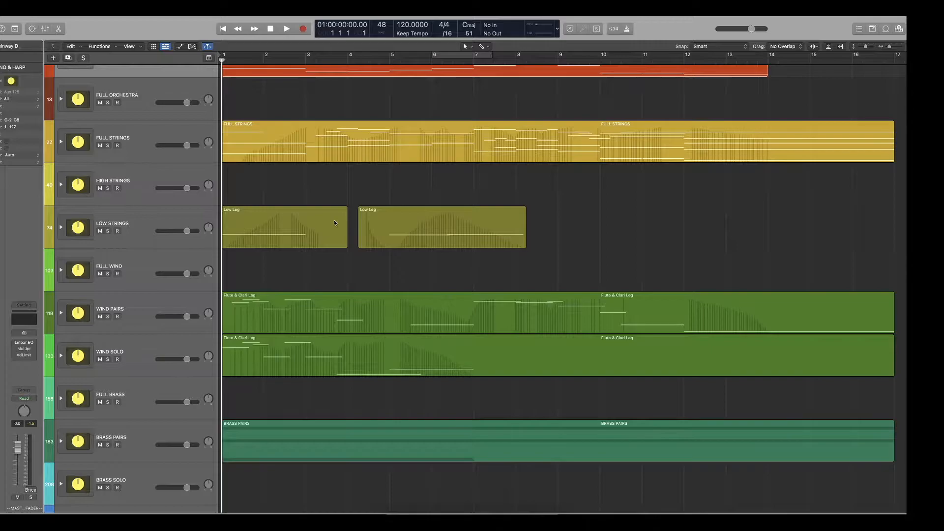
{"action": "left_click", "coordinate": [61, 143]}
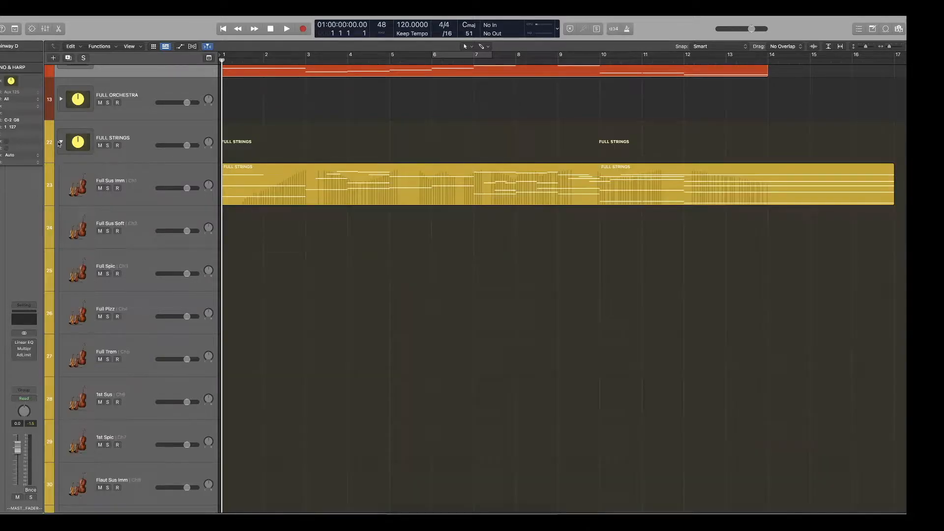
{"action": "left_click", "coordinate": [281, 165]}
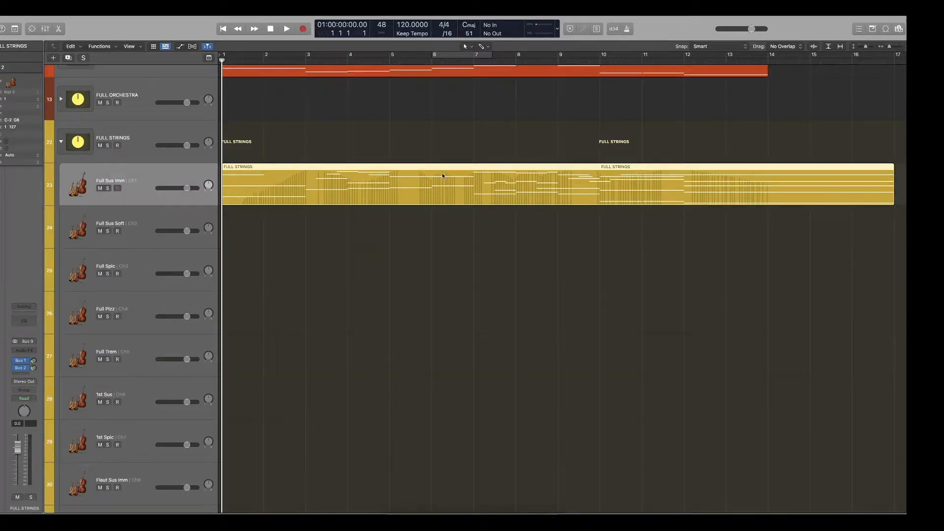
{"action": "double_click", "coordinate": [442, 176]}
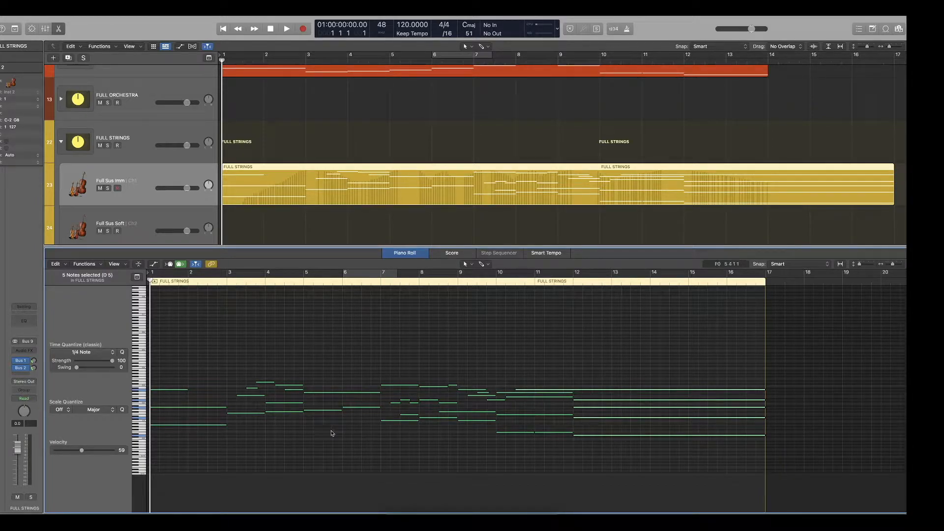
Close the Piano Roll and collapse the FULL STRINGS stack.
{"action": "key", "text": "x"}
{"action": "key", "text": "x"}
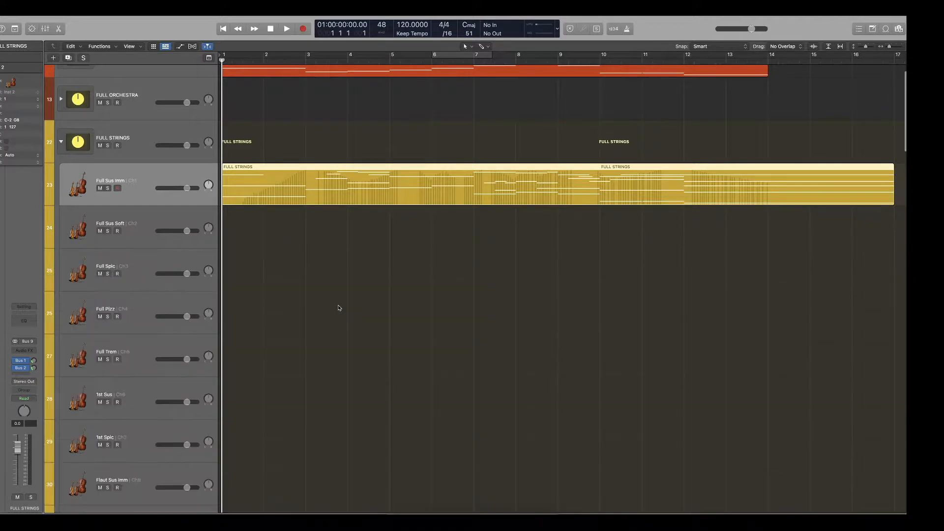
{"action": "left_click", "coordinate": [61, 142]}
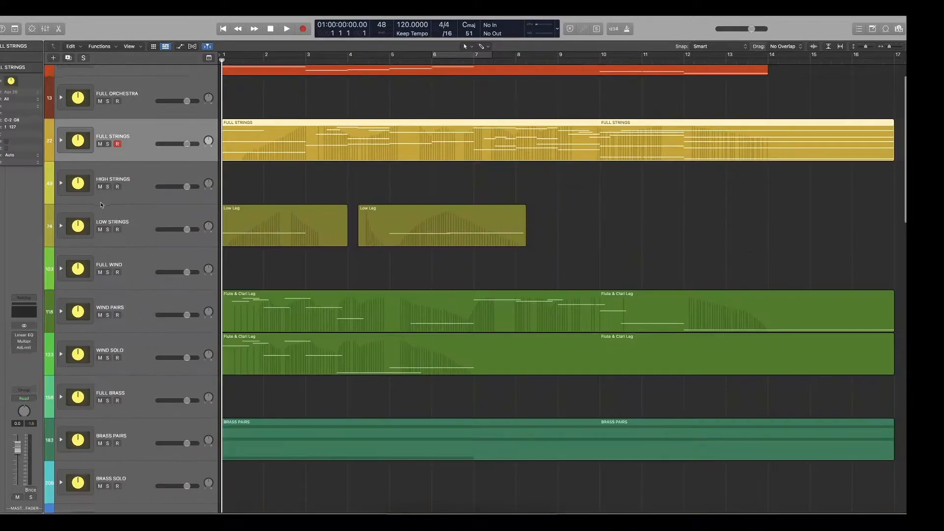
Expand the BRASS PAIRS stack, select its Tromb & Tuba Sus track and solo the whole stack.
{"action": "scroll", "coordinate": [138, 297], "scroll_direction": "down", "scroll_amount": 3}
{"action": "left_click", "coordinate": [61, 375]}
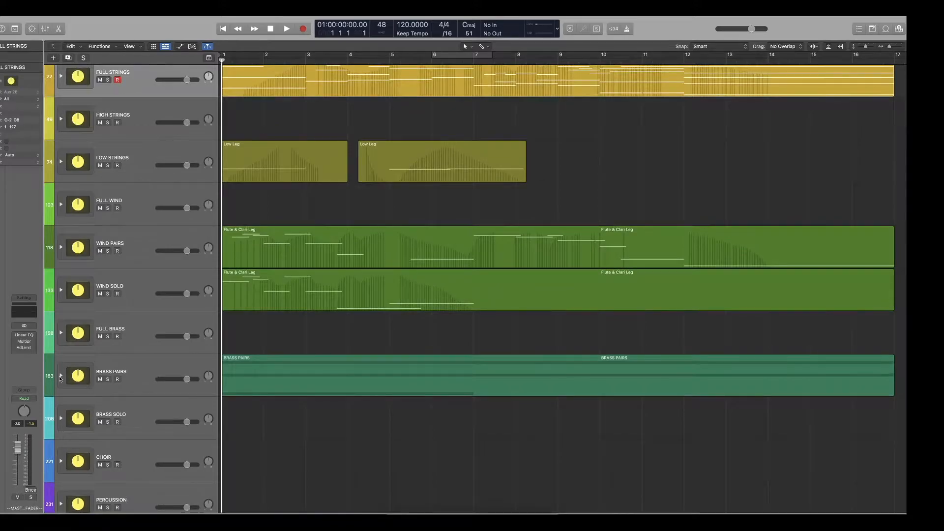
{"action": "scroll", "coordinate": [100, 388], "scroll_direction": "down", "scroll_amount": 1}
{"action": "scroll", "coordinate": [101, 388], "scroll_direction": "down", "scroll_amount": 4}
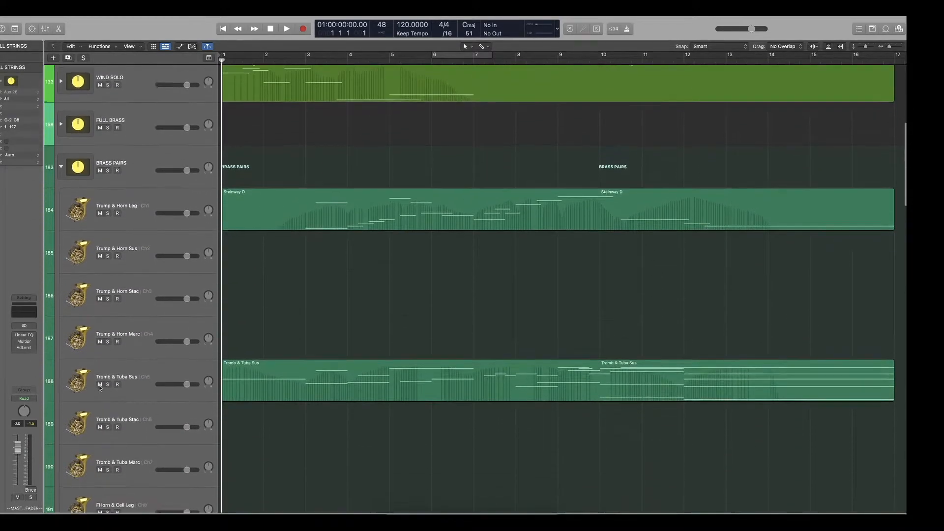
{"action": "left_click", "coordinate": [128, 383]}
{"action": "left_click", "coordinate": [107, 169]}
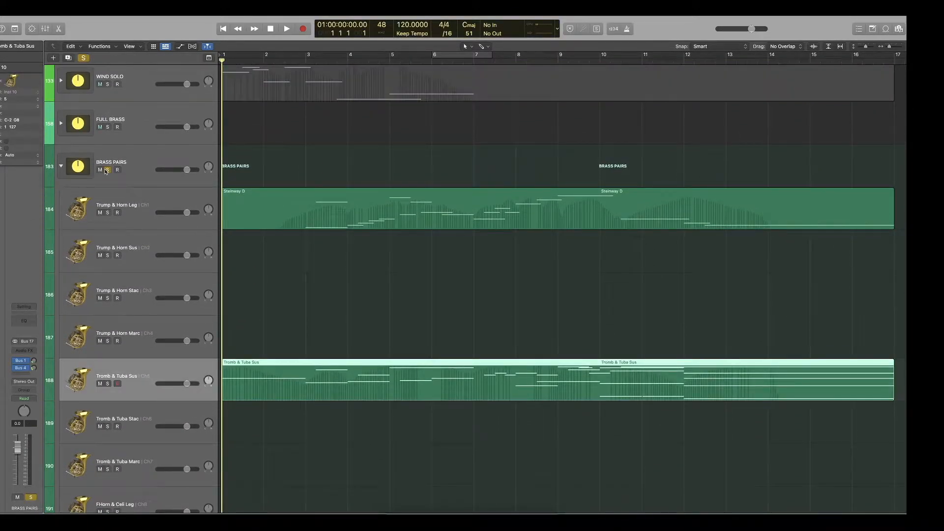
Select the Steinway D and Tromb & Tuba Sus regions together and compare their notes in the Piano Roll.
{"action": "left_click_drag", "start_coordinate": [401, 341], "coordinate": [339, 435]}
{"action": "scroll", "coordinate": [343, 320], "scroll_direction": "up", "scroll_amount": 8}
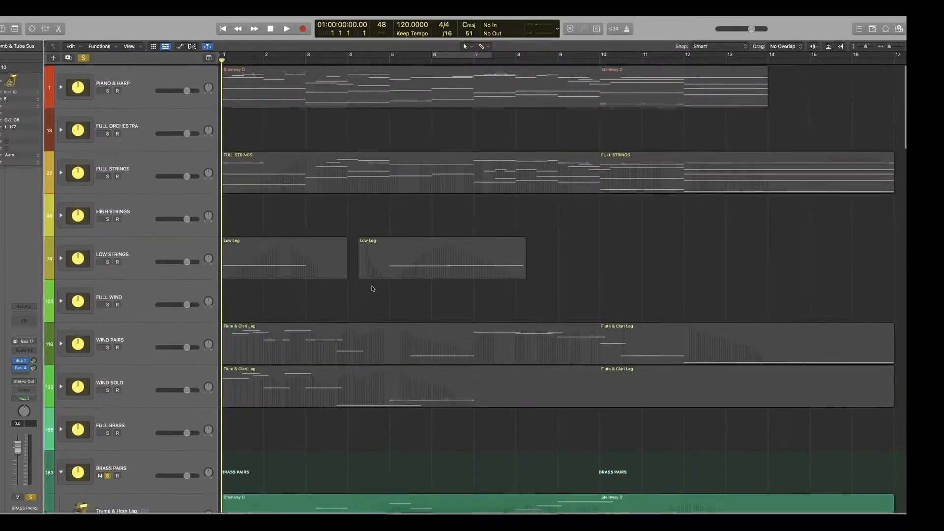
{"action": "left_click", "coordinate": [369, 155]}
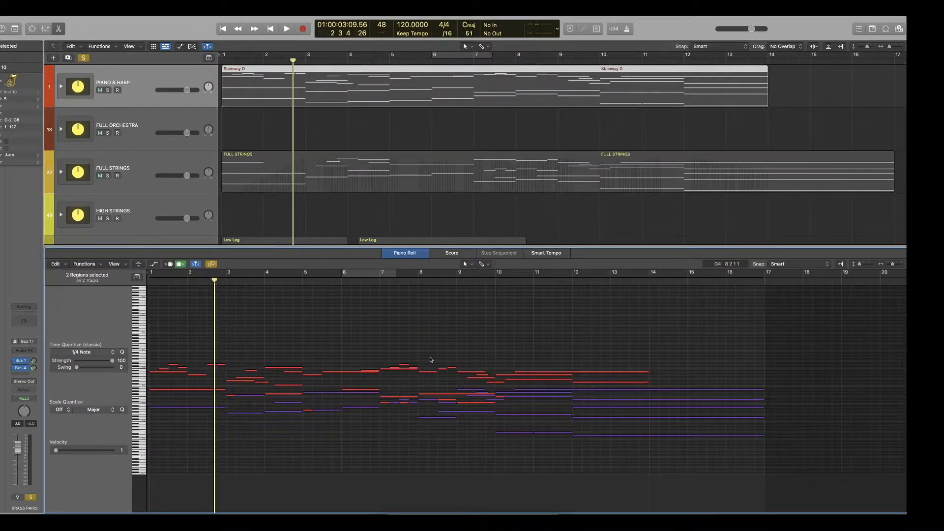
{"action": "scroll", "coordinate": [429, 358], "scroll_direction": "right", "scroll_amount": 3}
{"action": "scroll", "coordinate": [430, 358], "scroll_direction": "left", "scroll_amount": 5}
{"action": "scroll", "coordinate": [429, 357], "scroll_direction": "up", "scroll_amount": 2}
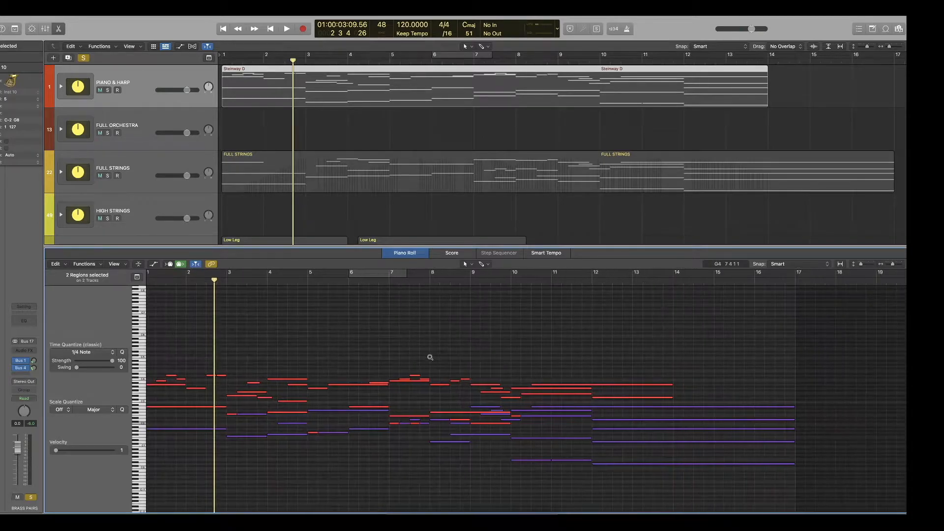
{"action": "scroll", "coordinate": [429, 358], "scroll_direction": "left", "scroll_amount": 1}
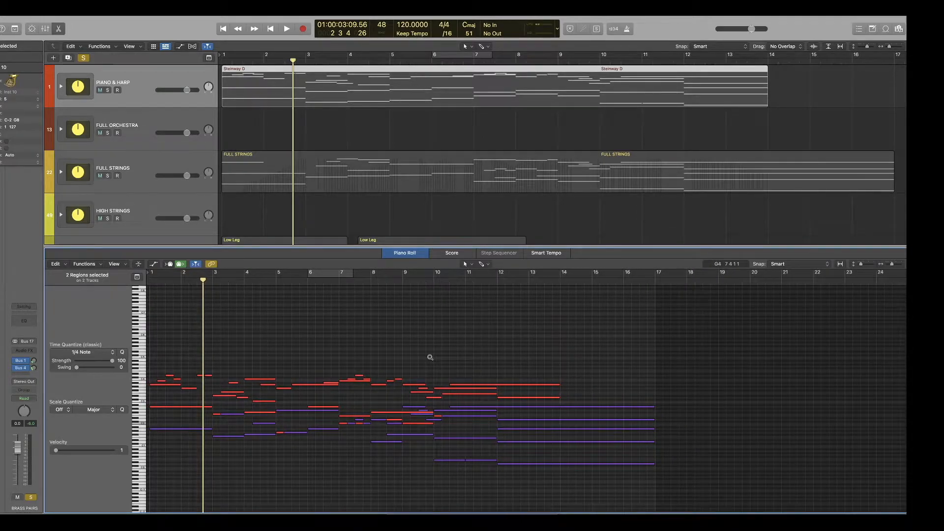
Solo the PIANO & HARP stack, play it up to about bar 4 and stop playback.
{"action": "left_click", "coordinate": [108, 91]}
{"action": "key", "text": "space"}
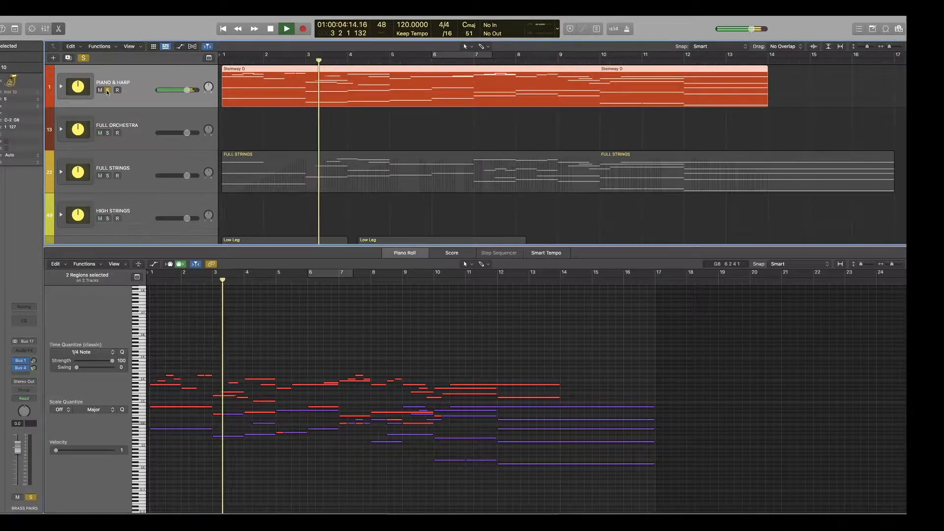
{"action": "key", "text": "space"}
{"action": "scroll", "coordinate": [314, 133], "scroll_direction": "down", "scroll_amount": 3}
{"action": "scroll", "coordinate": [314, 132], "scroll_direction": "up", "scroll_amount": 3}
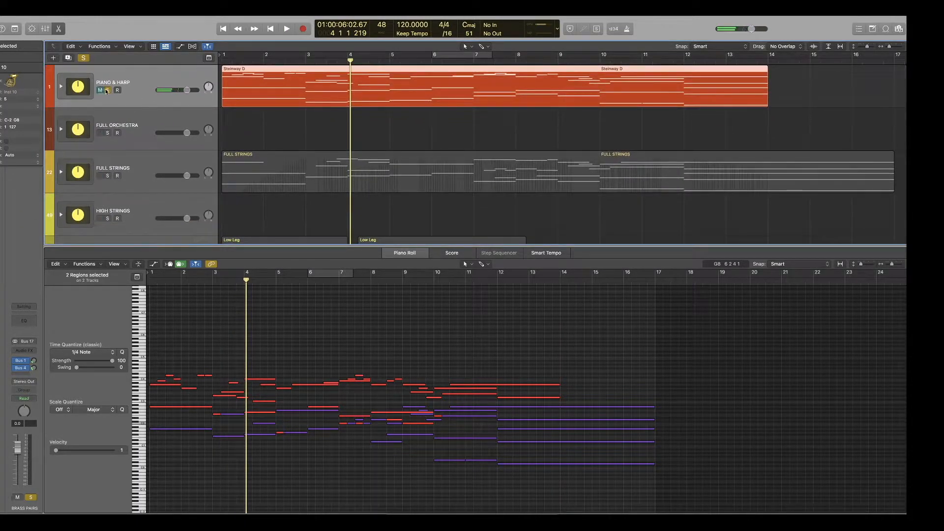
Take PIANO & HARP out of solo and start playback with the BRASS PAIRS stack soloed.
{"action": "left_click", "coordinate": [106, 91]}
{"action": "scroll", "coordinate": [352, 168], "scroll_direction": "down", "scroll_amount": 15}
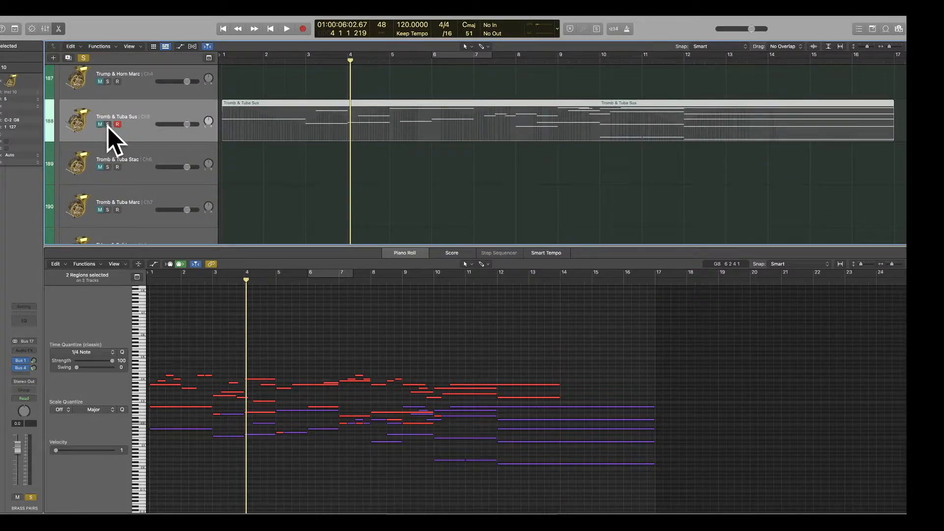
{"action": "scroll", "coordinate": [108, 127], "scroll_direction": "up", "scroll_amount": 5}
{"action": "key", "text": "space"}
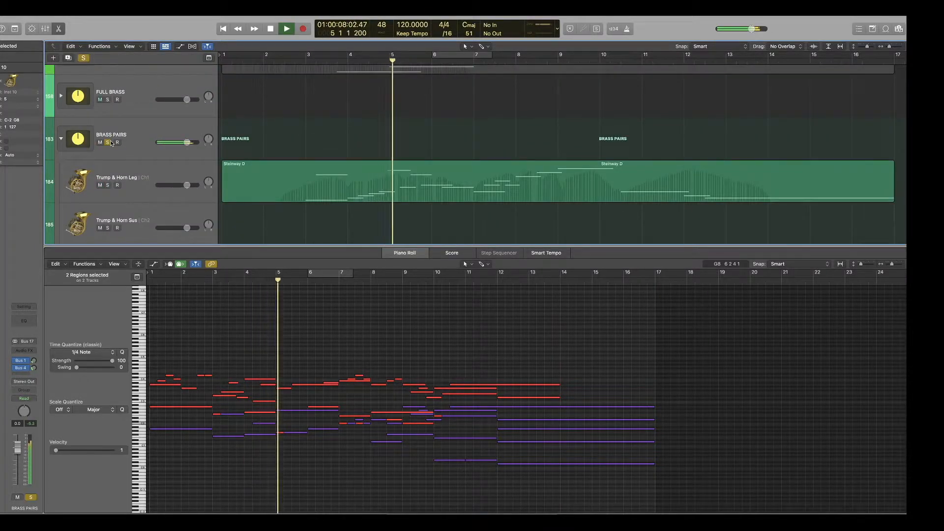
Solo only the Tromb & Tuba Sus audio channel inside the BRASS PAIRS stack, and stop playback.
{"action": "scroll", "coordinate": [127, 180], "scroll_direction": "down", "scroll_amount": 15}
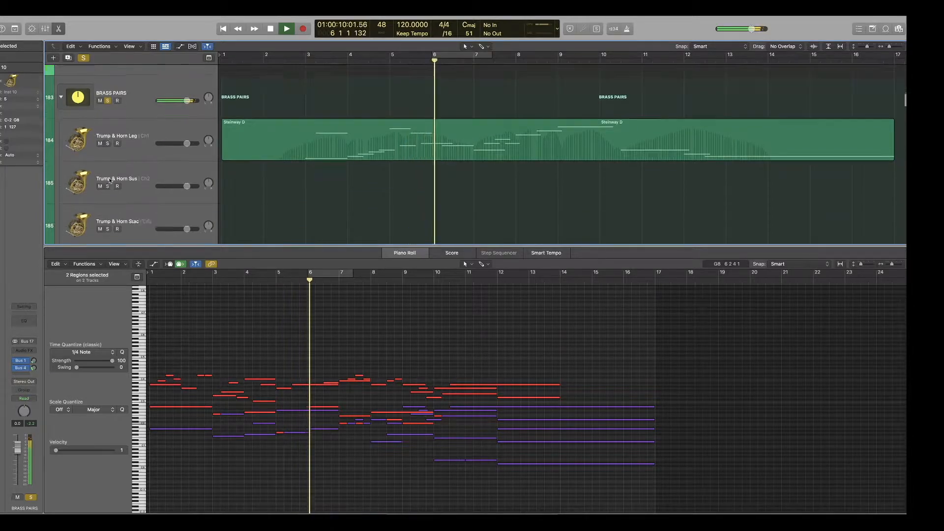
{"action": "scroll", "coordinate": [109, 182], "scroll_direction": "down", "scroll_amount": 2}
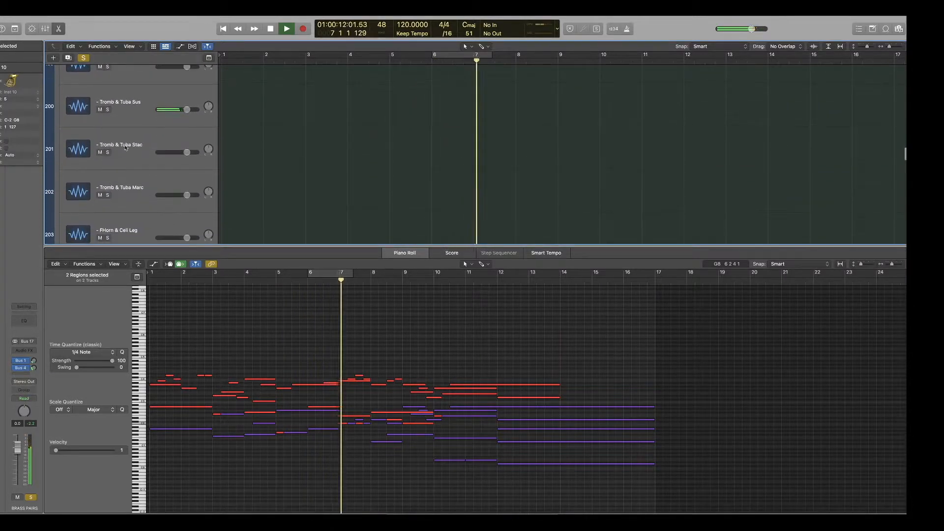
{"action": "key", "text": "space"}
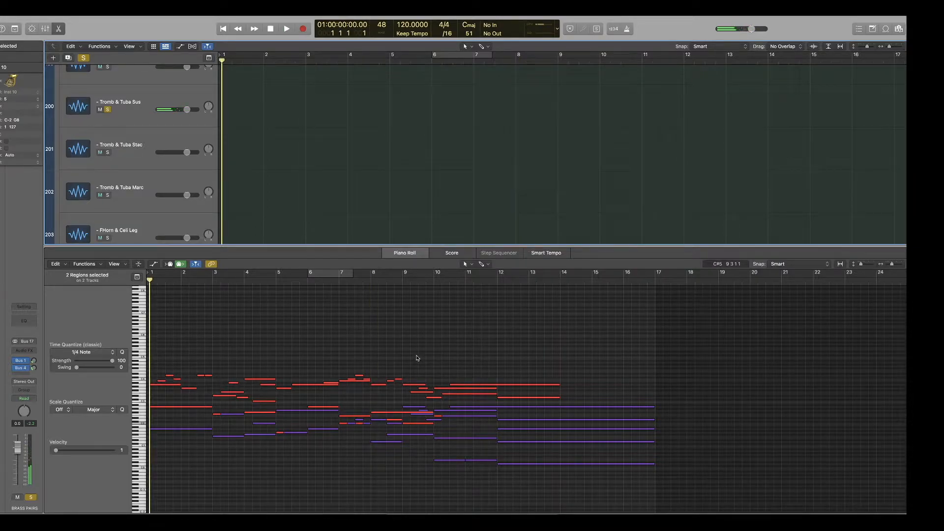
Return to the Tromb & Tuba Sus region on its instrument track in the BRASS PAIRS stack.
{"action": "scroll", "coordinate": [460, 106], "scroll_direction": "up", "scroll_amount": 4}
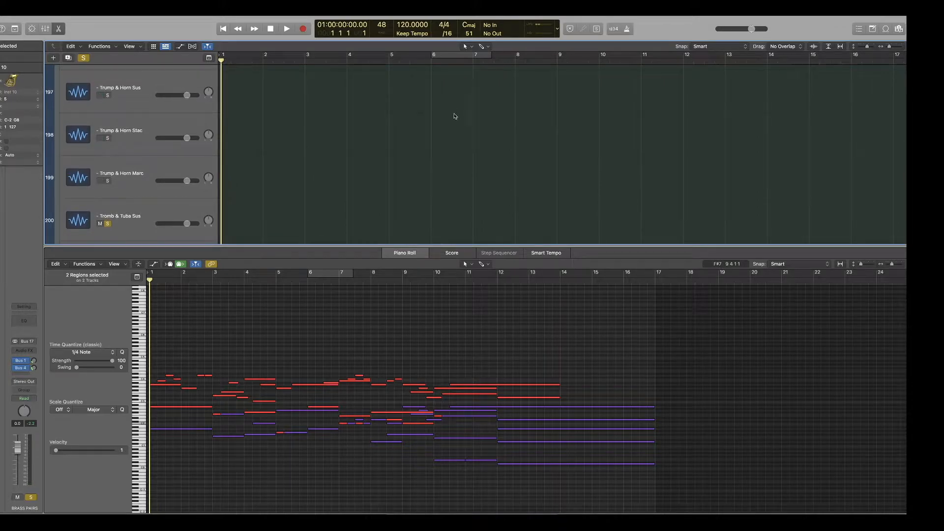
{"action": "scroll", "coordinate": [362, 136], "scroll_direction": "up", "scroll_amount": 8}
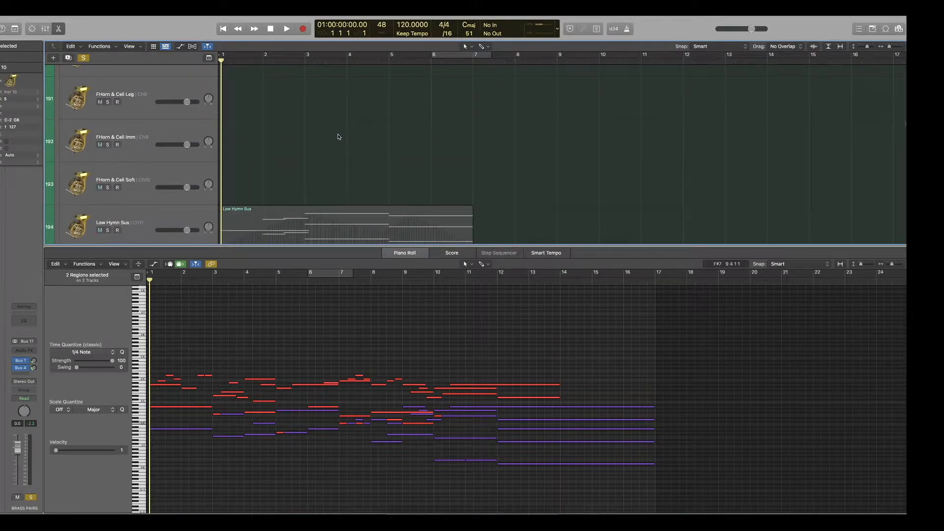
{"action": "scroll", "coordinate": [338, 137], "scroll_direction": "up", "scroll_amount": 5}
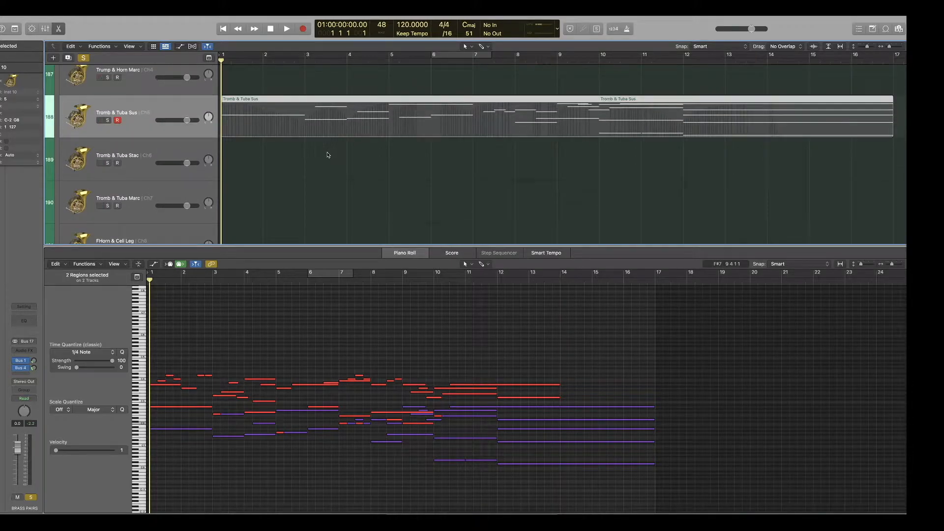
{"action": "scroll", "coordinate": [328, 156], "scroll_direction": "up", "scroll_amount": 1}
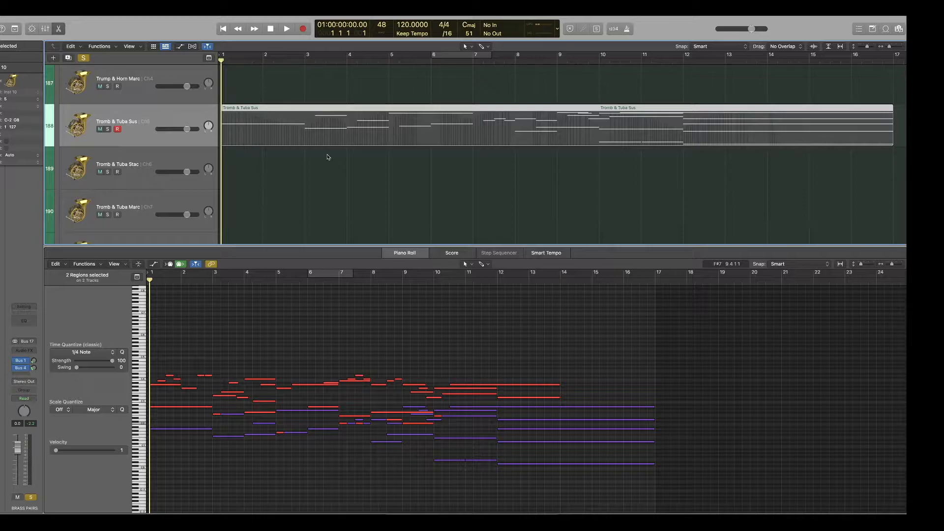
Check the contents of the WIND PAIRS stack and leave it collapsed.
{"action": "scroll", "coordinate": [327, 157], "scroll_direction": "up", "scroll_amount": 20}
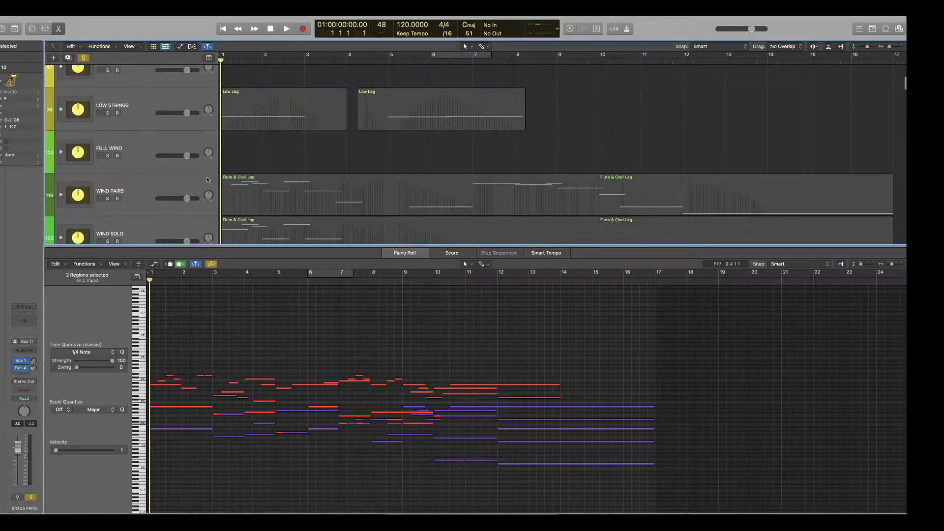
{"action": "left_click", "coordinate": [61, 195]}
{"action": "scroll", "coordinate": [224, 189], "scroll_direction": "down", "scroll_amount": 2}
{"action": "left_click", "coordinate": [61, 141]}
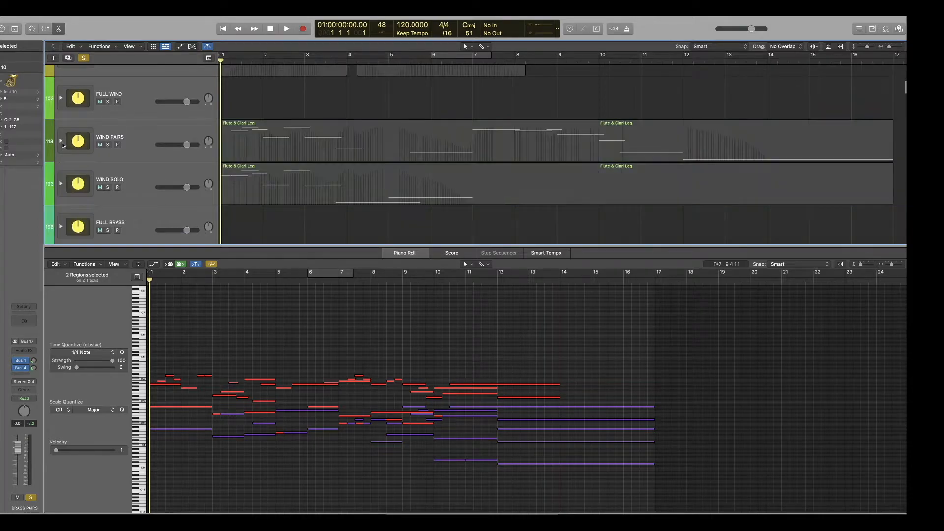
Look through the solo flute and clarinet tracks inside the WIND SOLO stack and collapse it again.
{"action": "left_click", "coordinate": [61, 185]}
{"action": "scroll", "coordinate": [181, 192], "scroll_direction": "down", "scroll_amount": 1}
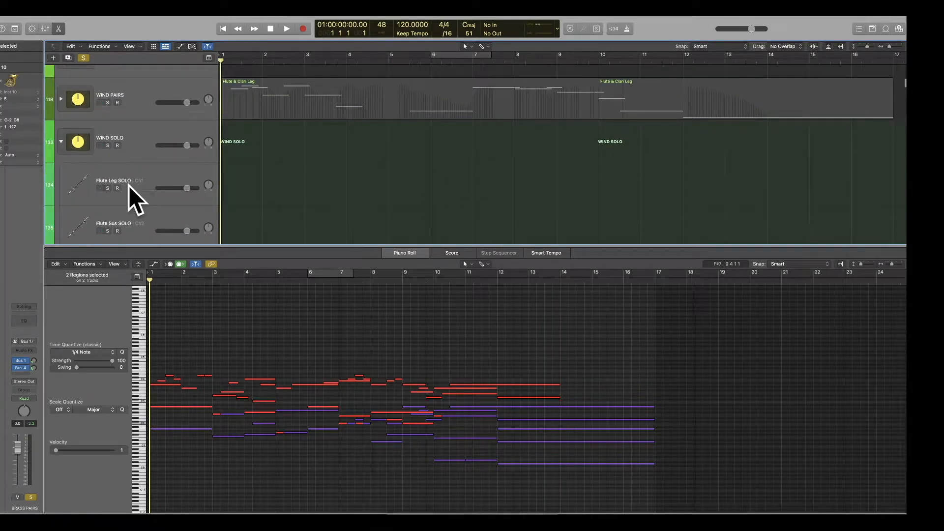
{"action": "scroll", "coordinate": [133, 187], "scroll_direction": "down", "scroll_amount": 5}
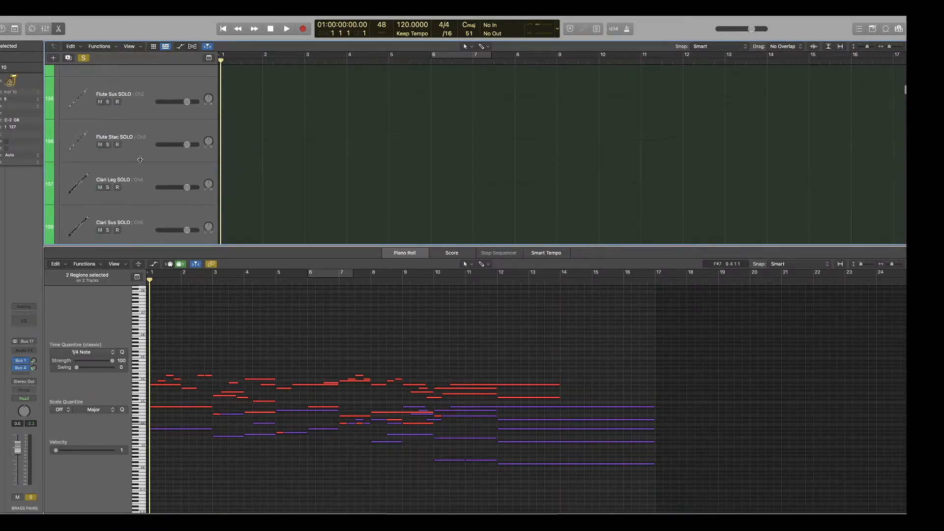
{"action": "scroll", "coordinate": [89, 163], "scroll_direction": "up", "scroll_amount": 5}
{"action": "left_click", "coordinate": [61, 166]}
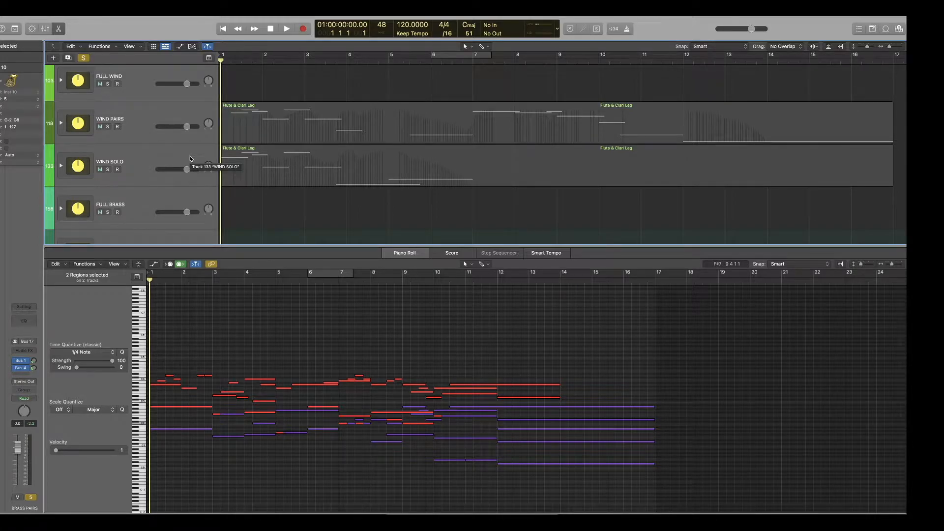
Look inside the LOW STRINGS stack at its Low Leg track and collapse the stack again.
{"action": "scroll", "coordinate": [190, 159], "scroll_direction": "down", "scroll_amount": 10}
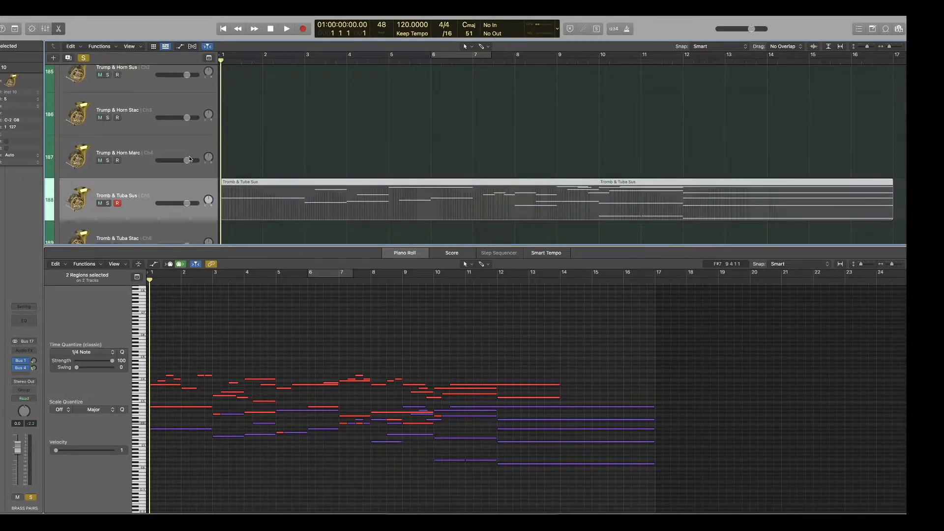
{"action": "scroll", "coordinate": [190, 159], "scroll_direction": "down", "scroll_amount": 1}
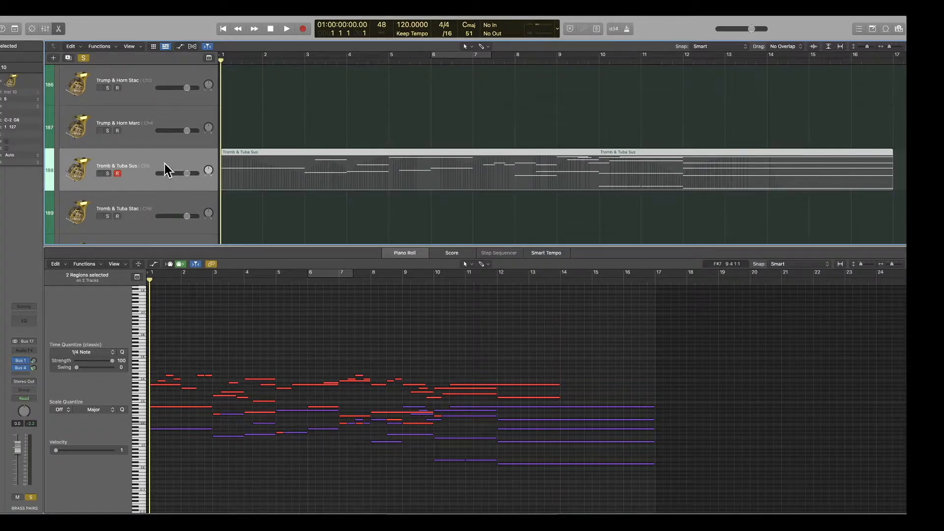
{"action": "scroll", "coordinate": [165, 166], "scroll_direction": "up", "scroll_amount": 20}
{"action": "scroll", "coordinate": [118, 176], "scroll_direction": "down", "scroll_amount": 4}
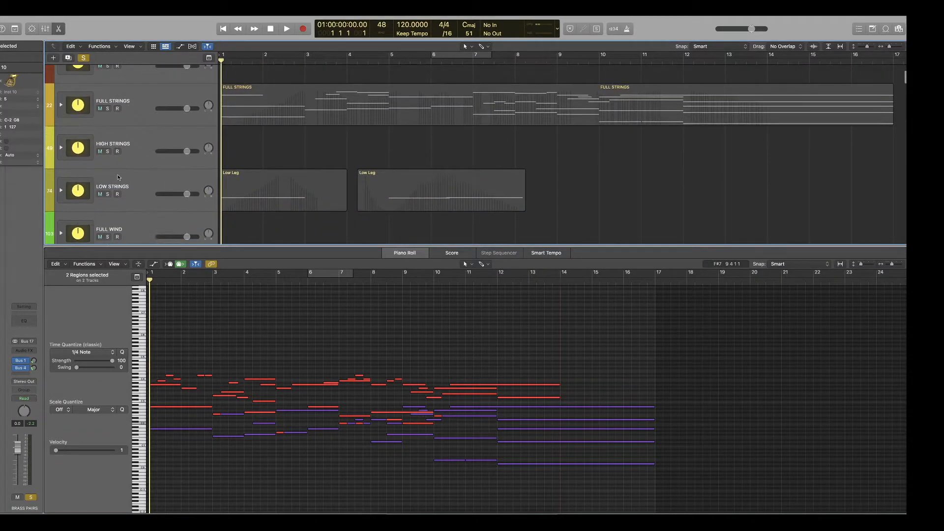
{"action": "left_click", "coordinate": [60, 190]}
{"action": "scroll", "coordinate": [112, 189], "scroll_direction": "down", "scroll_amount": 3}
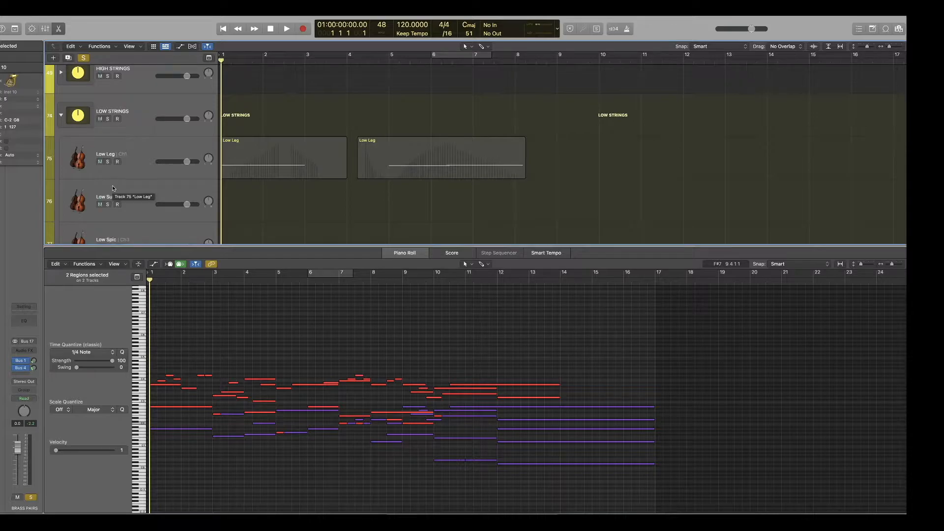
{"action": "left_click", "coordinate": [61, 115]}
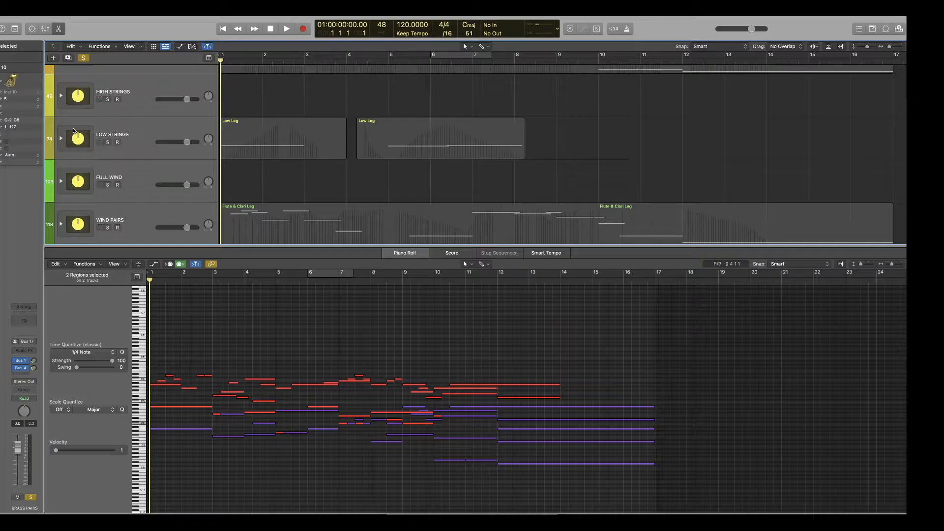
Review the arrangement's track stacks, examining the wind and brass regions and the choir, percussion and LABS stacks below them.
{"action": "scroll", "coordinate": [242, 169], "scroll_direction": "down", "scroll_amount": 4}
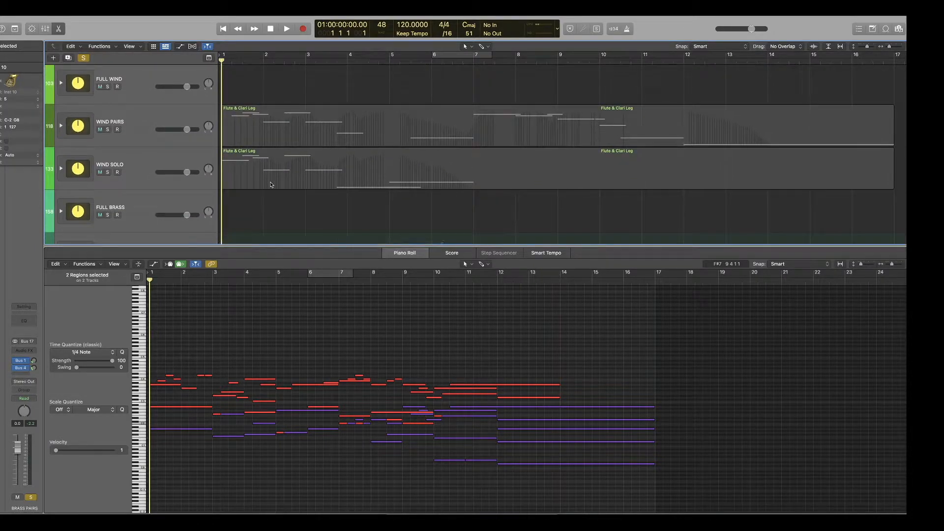
{"action": "scroll", "coordinate": [270, 184], "scroll_direction": "down", "scroll_amount": 4}
{"action": "scroll", "coordinate": [271, 184], "scroll_direction": "down", "scroll_amount": 4}
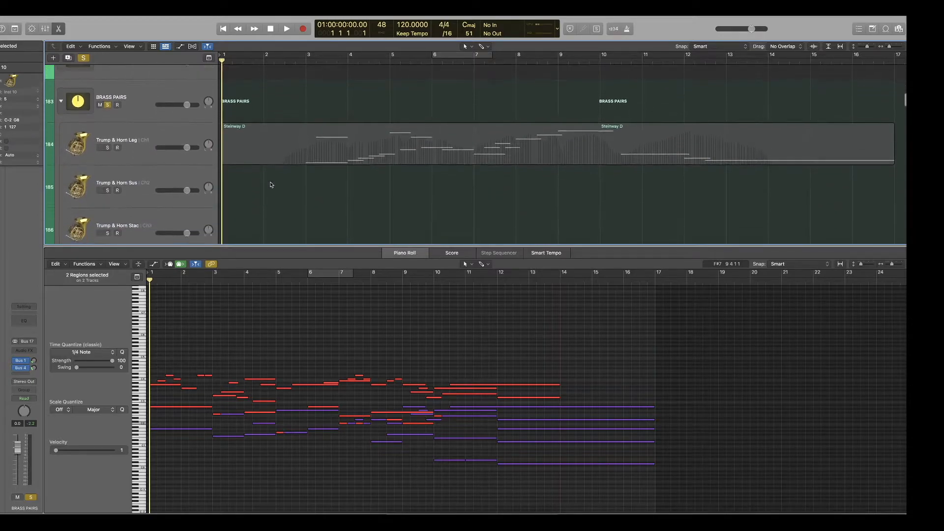
{"action": "scroll", "coordinate": [270, 184], "scroll_direction": "down", "scroll_amount": 4}
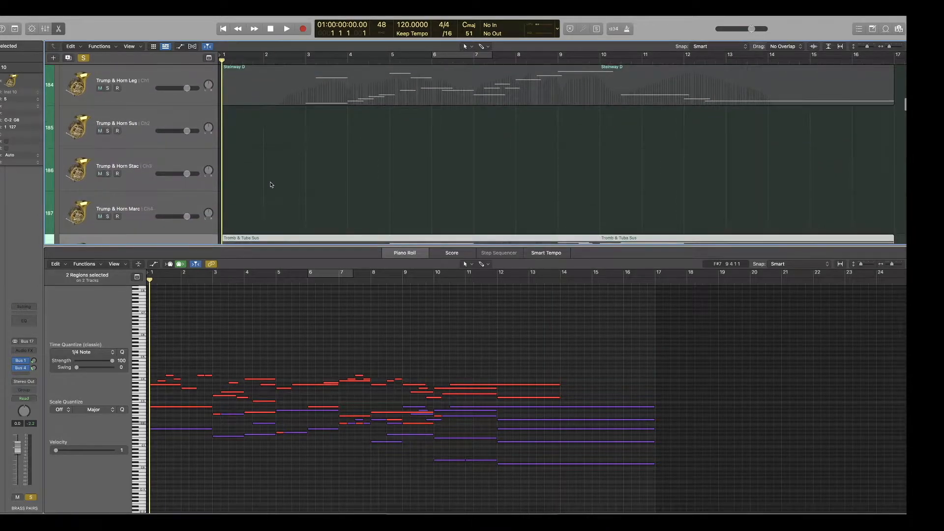
{"action": "scroll", "coordinate": [270, 184], "scroll_direction": "down", "scroll_amount": 2}
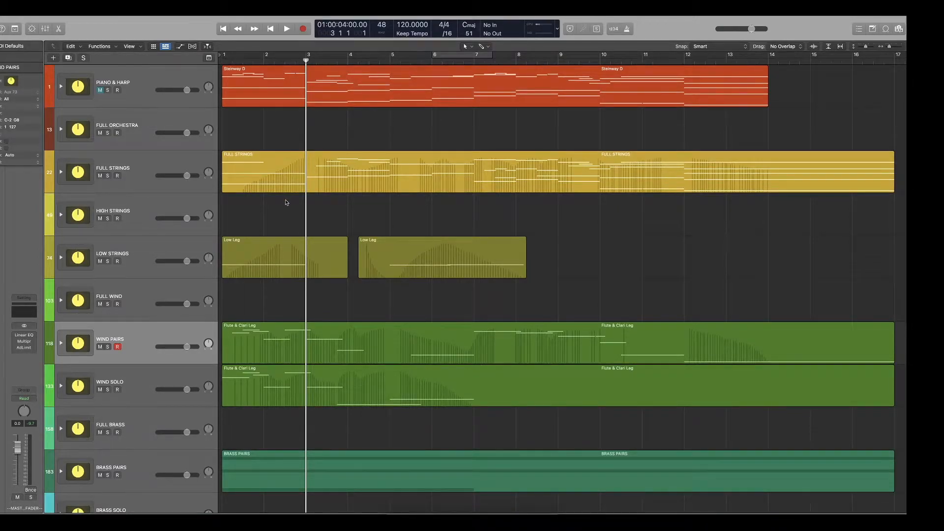
{"action": "scroll", "coordinate": [287, 203], "scroll_direction": "down", "scroll_amount": 1}
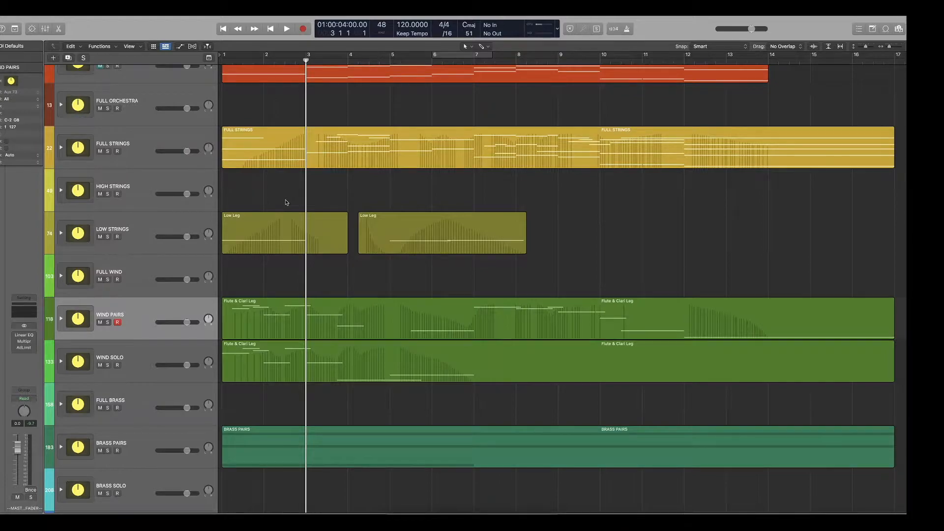
{"action": "scroll", "coordinate": [287, 202], "scroll_direction": "down", "scroll_amount": 2}
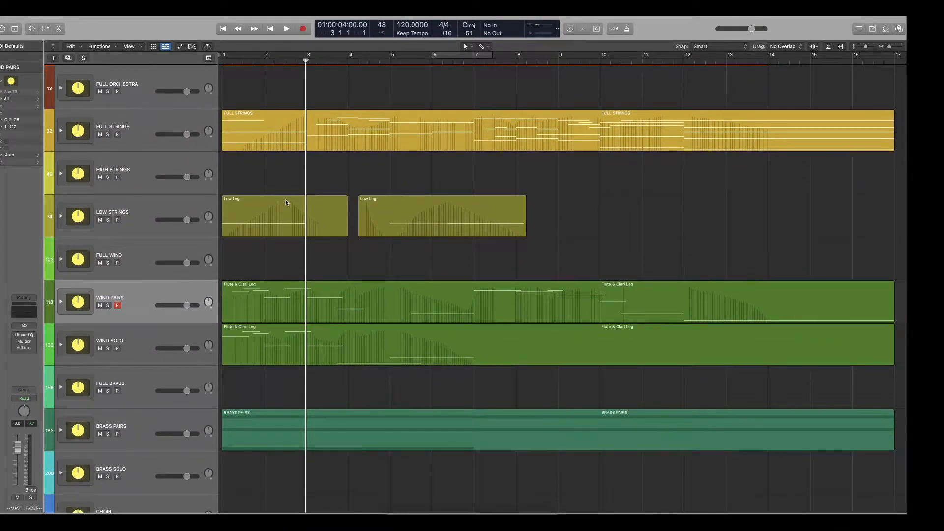
{"action": "scroll", "coordinate": [286, 203], "scroll_direction": "down", "scroll_amount": 1}
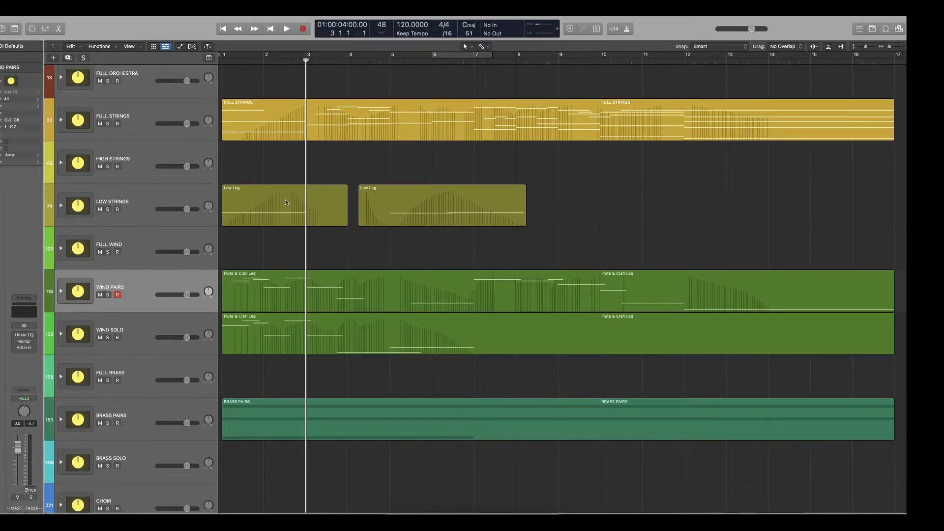
{"action": "scroll", "coordinate": [286, 202], "scroll_direction": "down", "scroll_amount": 15}
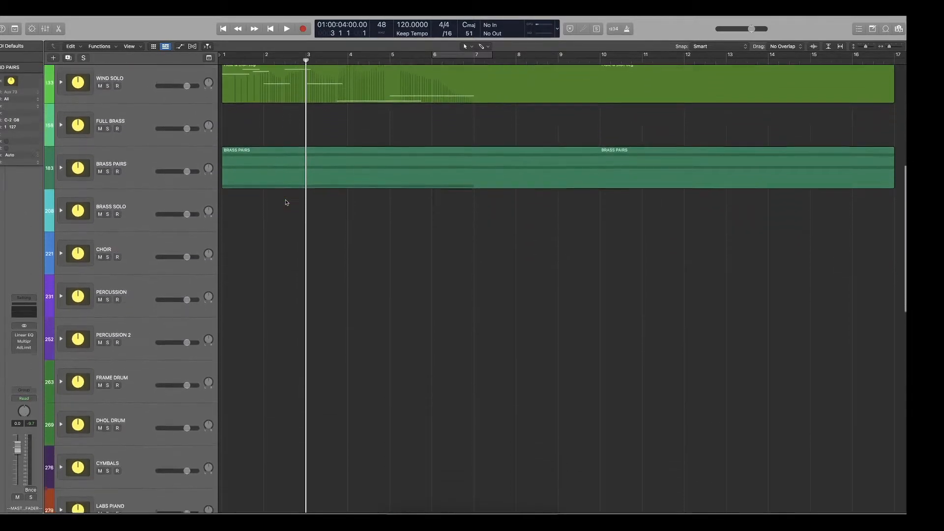
{"action": "scroll", "coordinate": [286, 202], "scroll_direction": "down", "scroll_amount": 10}
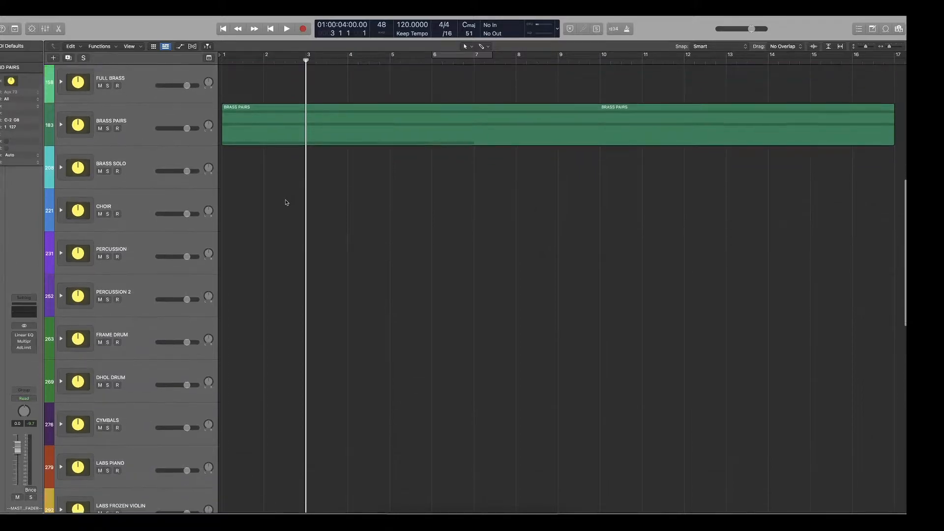
{"action": "scroll", "coordinate": [286, 202], "scroll_direction": "down", "scroll_amount": 13}
{"action": "scroll", "coordinate": [286, 202], "scroll_direction": "up", "scroll_amount": 20}
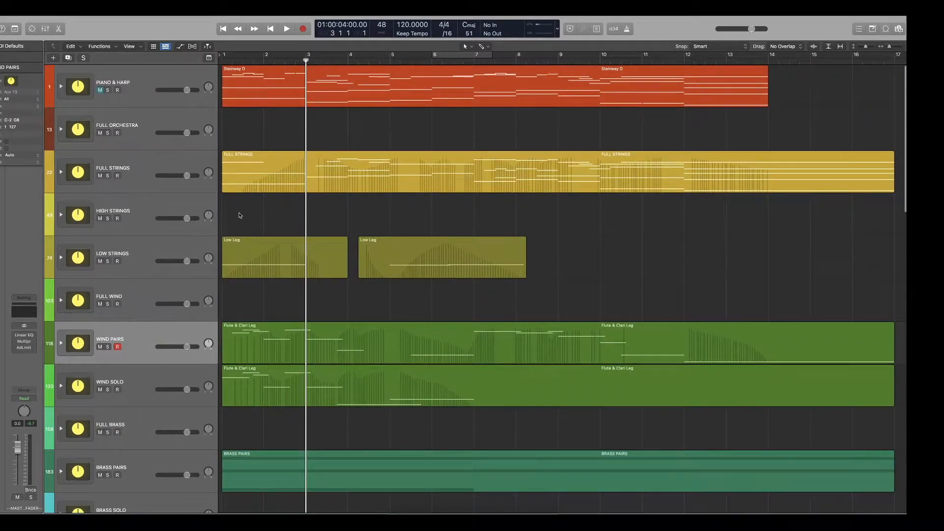
Play the arrangement briefly from bar 3, stop playback and expand the HIGH STRINGS stack.
{"action": "key", "text": "space"}
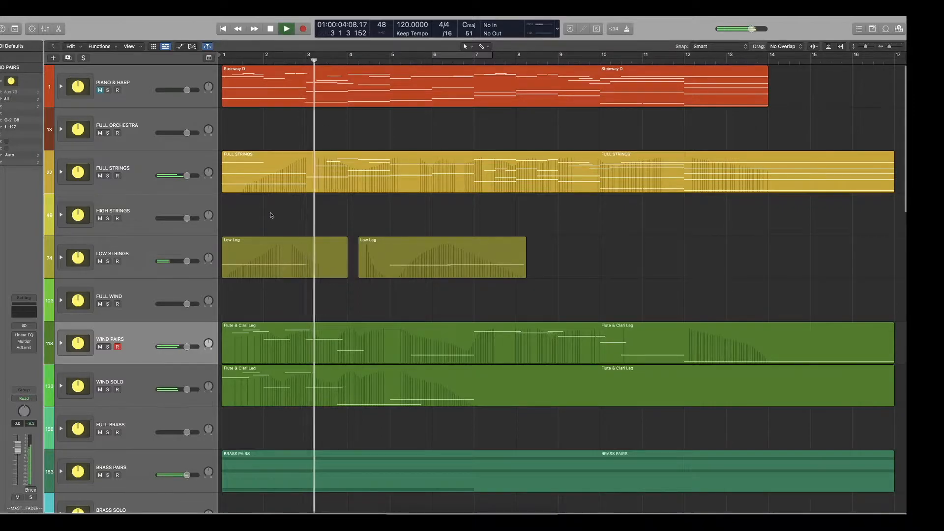
{"action": "left_click", "coordinate": [61, 216]}
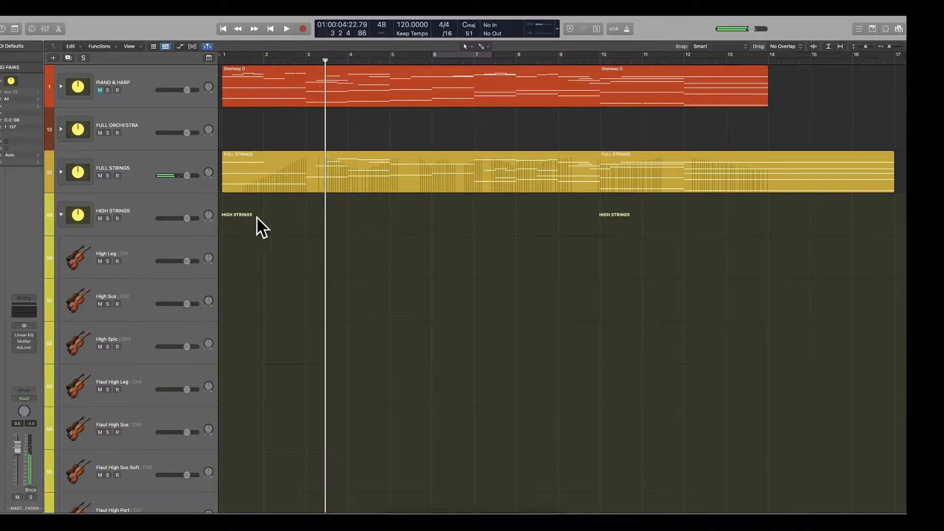
{"action": "scroll", "coordinate": [280, 293], "scroll_direction": "down", "scroll_amount": 2}
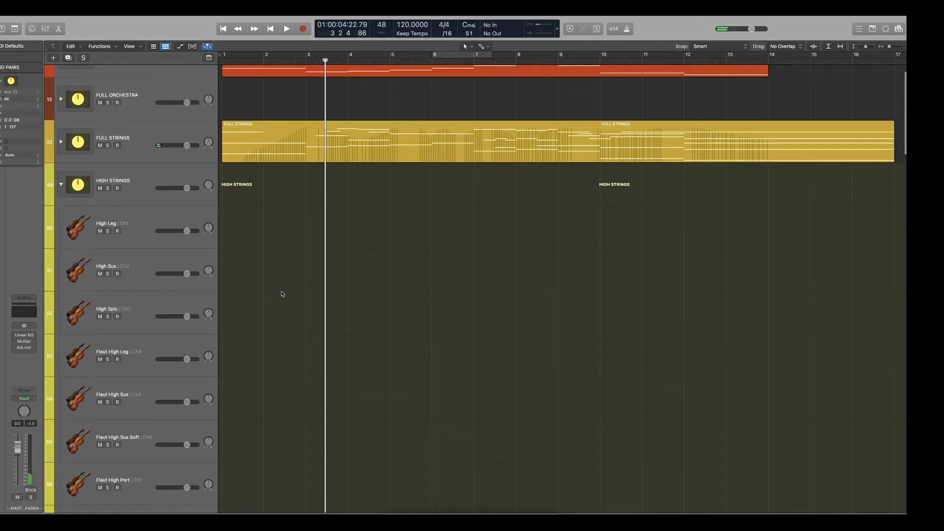
Select the High Spic track to try its sound, and switch to the Violins I & II Spic track.
{"action": "left_click", "coordinate": [140, 301]}
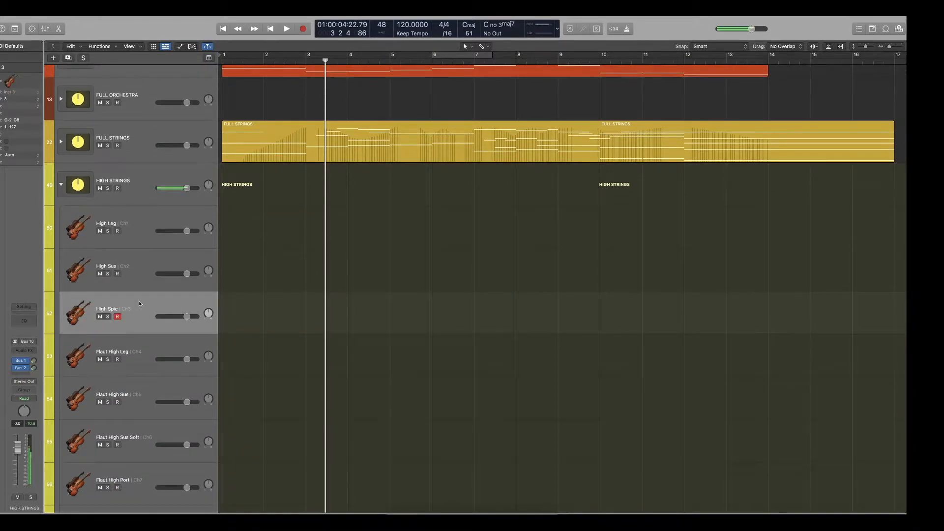
{"action": "scroll", "coordinate": [139, 301], "scroll_direction": "down", "scroll_amount": 2}
{"action": "scroll", "coordinate": [140, 304], "scroll_direction": "down", "scroll_amount": 8}
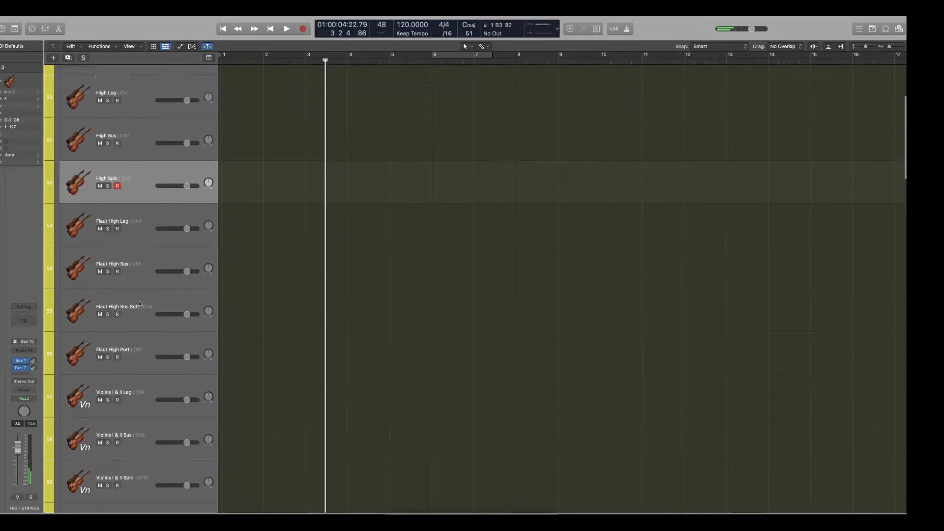
{"action": "left_click", "coordinate": [148, 413]}
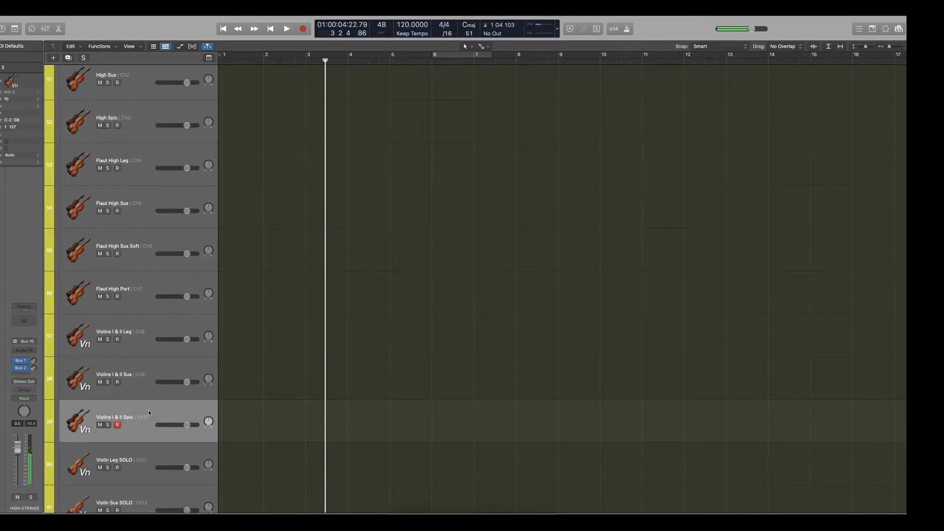
{"action": "scroll", "coordinate": [231, 333], "scroll_direction": "up", "scroll_amount": 12}
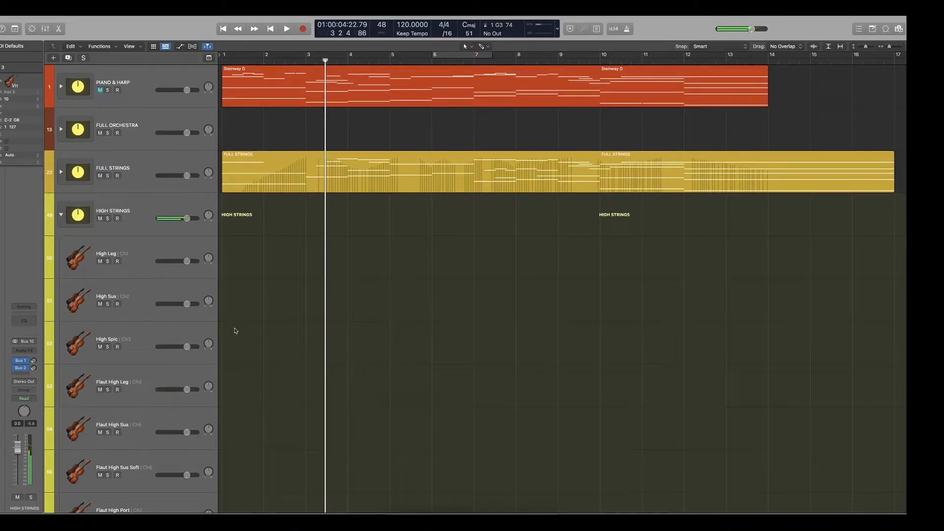
Open Musical Typing for the Violins I & II Spic track and try out single notes in octave C2.
{"action": "key", "text": "super+k"}
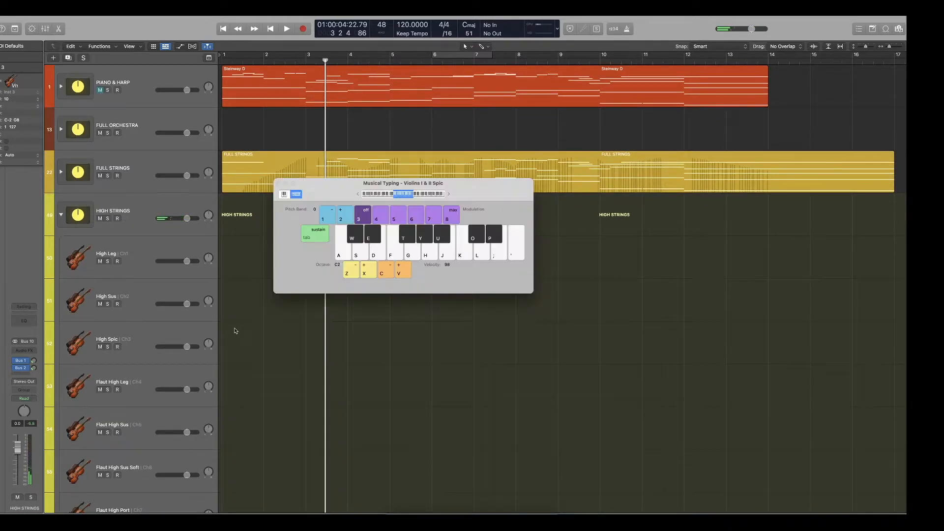
{"action": "key", "text": "y"}
{"action": "key", "text": "e"}
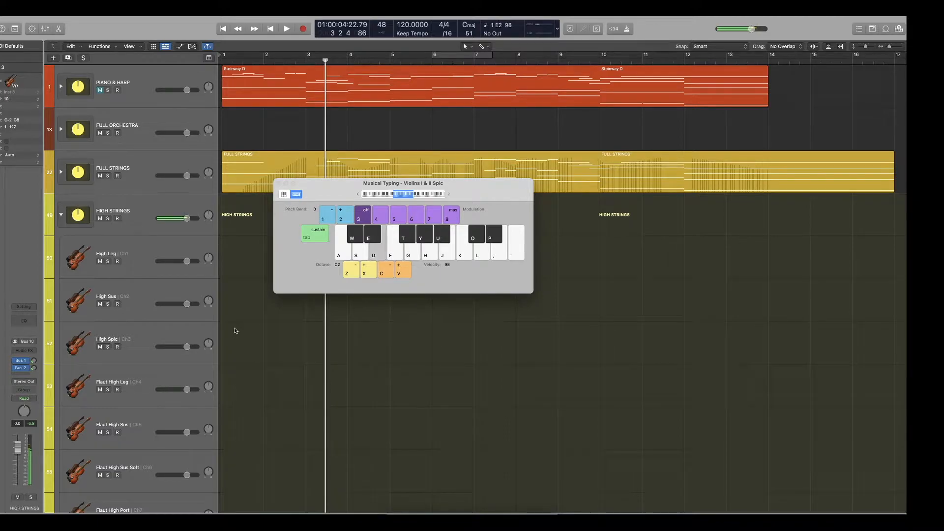
{"action": "key", "text": "s"}
{"action": "key", "text": "h"}
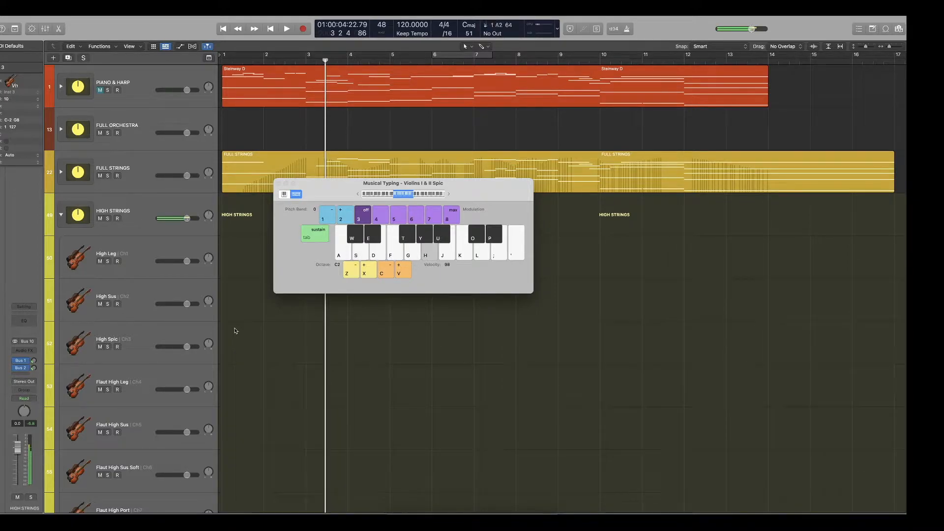
{"action": "key", "text": "f"}
{"action": "key", "text": "j"}
Raise the Musical Typing octave to C3 and play a pattern of single spiccato notes.
{"action": "key", "text": "x"}
{"action": "key", "text": "g"}
{"action": "key", "text": "d"}
{"action": "key", "text": "g"}
{"action": "key", "text": "k"}
{"action": "key", "text": "a"}
{"action": "key", "text": "g"}
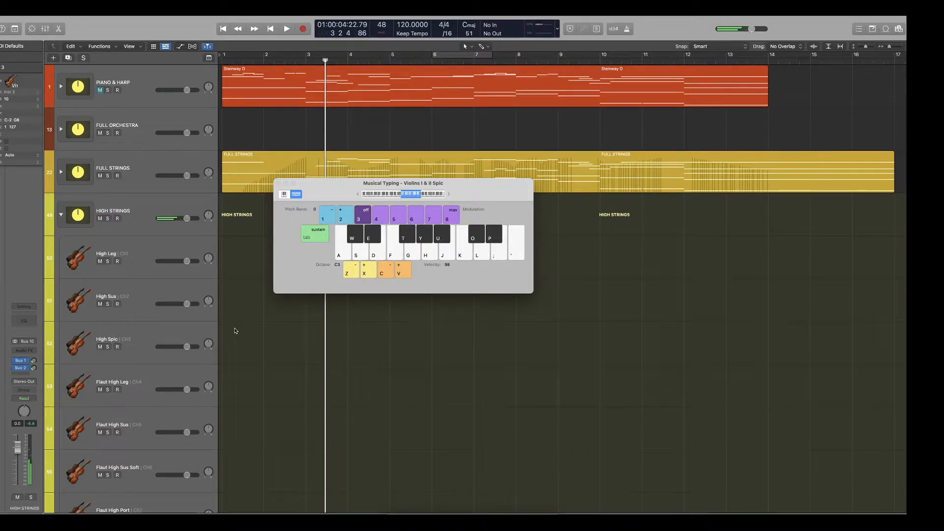
Play two-note combinations such as C with A on the spiccato violins in octave C3.
{"action": "key", "text": "a+h"}
{"action": "key", "text": "a+h"}
{"action": "key", "text": "a+h"}
{"action": "key", "text": "a+j"}
{"action": "key", "text": "a+h"}
{"action": "key", "text": "s+h"}
{"action": "key", "text": "d+j"}
Move the Musical Typing window aside and play a rising scale from D to C, ending on repeated A notes.
{"action": "left_click_drag", "start_coordinate": [331, 192], "coordinate": [363, 211]}
{"action": "key", "text": "s"}
{"action": "key", "text": "d"}
{"action": "key", "text": "f"}
{"action": "key", "text": "g"}
{"action": "key", "text": "h"}
{"action": "key", "text": "j"}
{"action": "key", "text": "k"}
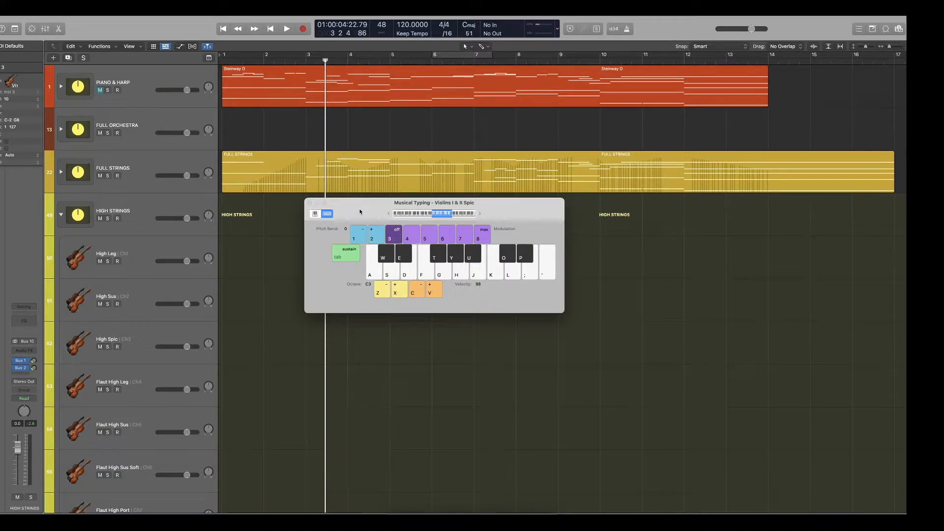
{"action": "key", "text": "h"}
{"action": "key", "text": "h"}
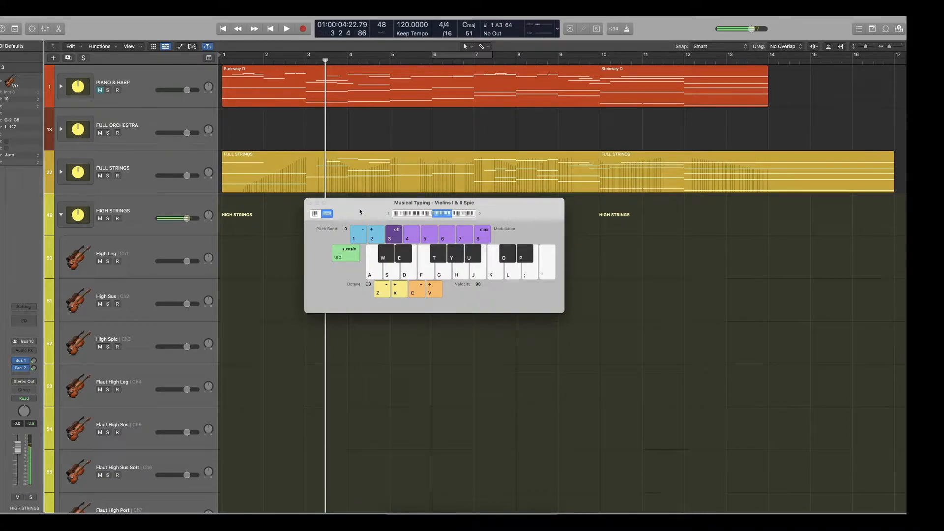
{"action": "key", "text": "h"}
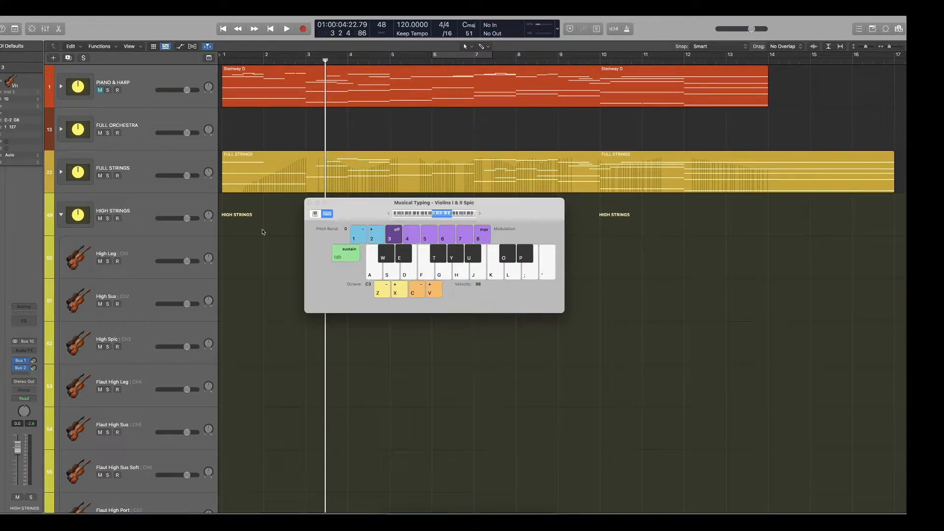
Start recording the spiccato line on the Violins I & II Spic track.
{"action": "key", "text": "r"}
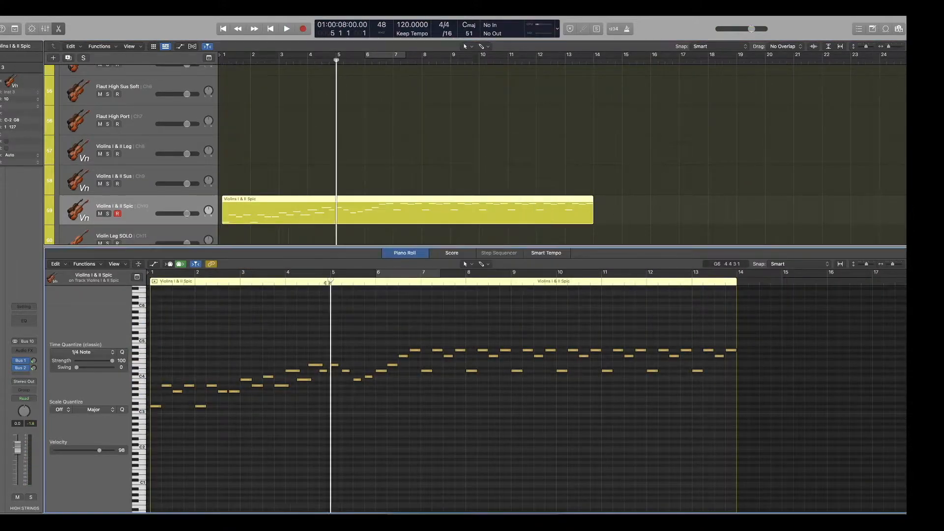
Play the recorded spiccato line on the Violins I & II Spic track from the beginning to its end.
{"action": "key", "text": "Return"}
{"action": "key", "text": "space"}
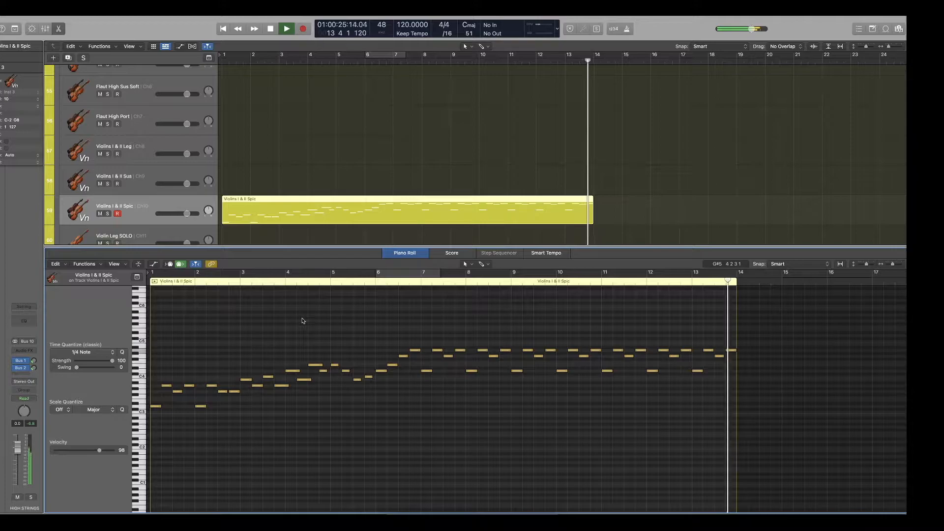
{"action": "key", "text": "space"}
{"action": "key", "text": "Return"}
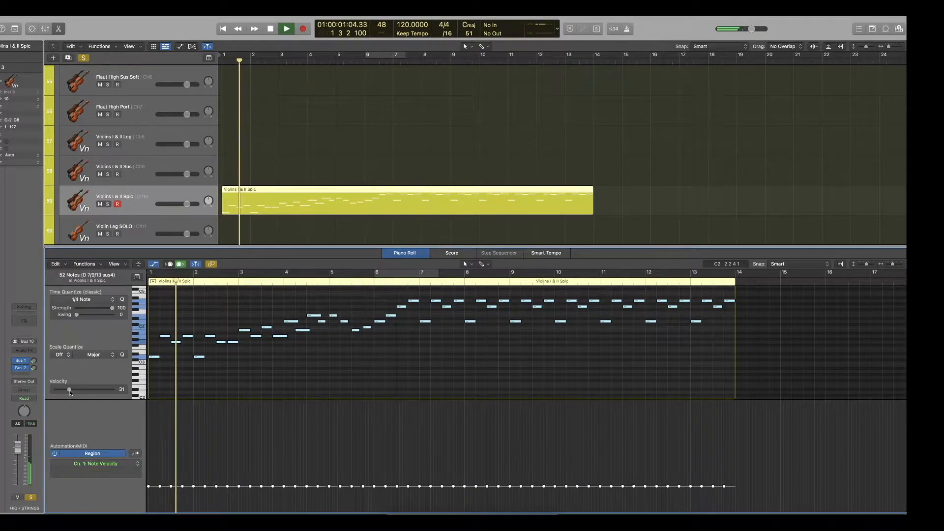
Set the velocity of all spiccato notes to 66, shape a rising velocity ramp across bars 1 to 5, and audition it.
{"action": "mouse_move", "coordinate": [69, 390]}
{"action": "left_mouse_down"}
{"action": "mouse_move", "coordinate": [122, 393]}
{"action": "mouse_move", "coordinate": [86, 391]}
{"action": "left_mouse_up"}
{"action": "key", "text": "space"}
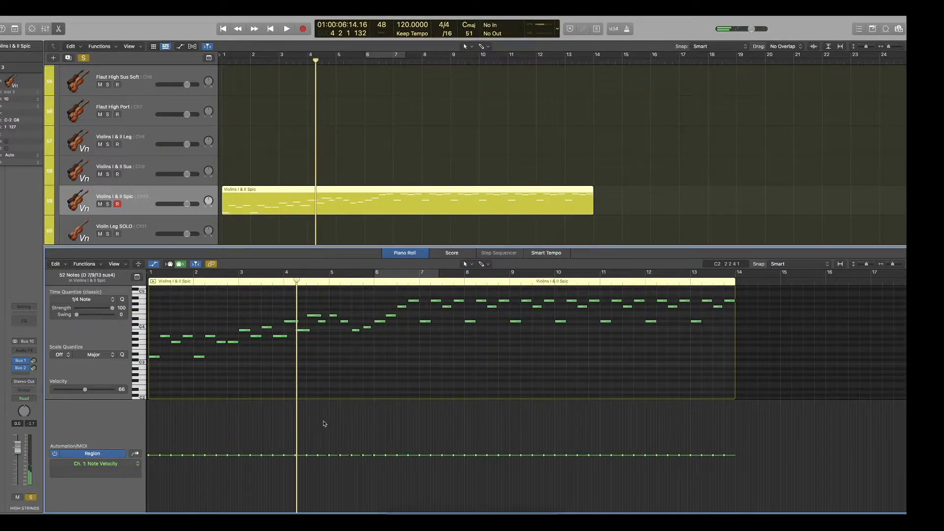
{"action": "left_click_drag", "start_coordinate": [254, 455], "coordinate": [151, 511]}
{"action": "key", "text": "Return"}
{"action": "key", "text": "space"}
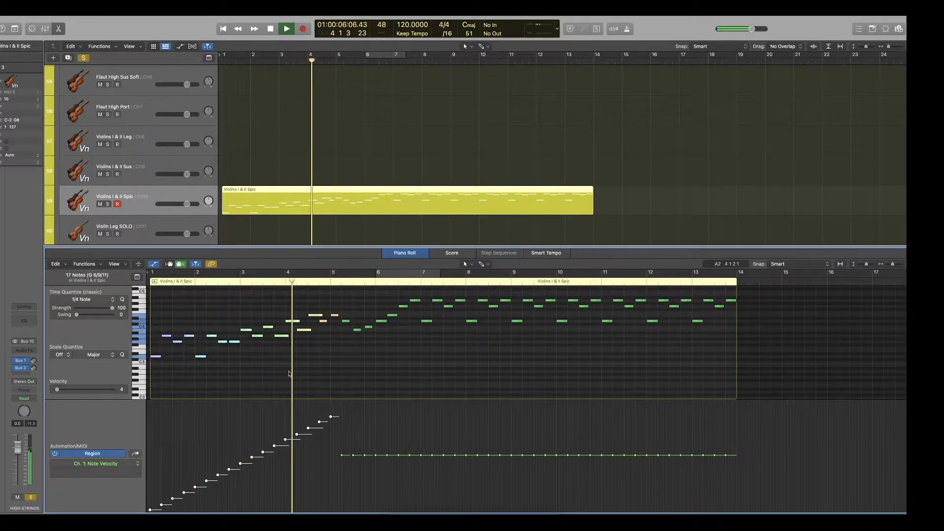
{"action": "key", "text": "space"}
Copy the eight opening notes to bar 3 as a lower voice and give them a gentler rising velocity ramp.
{"action": "left_click_drag", "start_coordinate": [235, 336], "coordinate": [247, 359]}
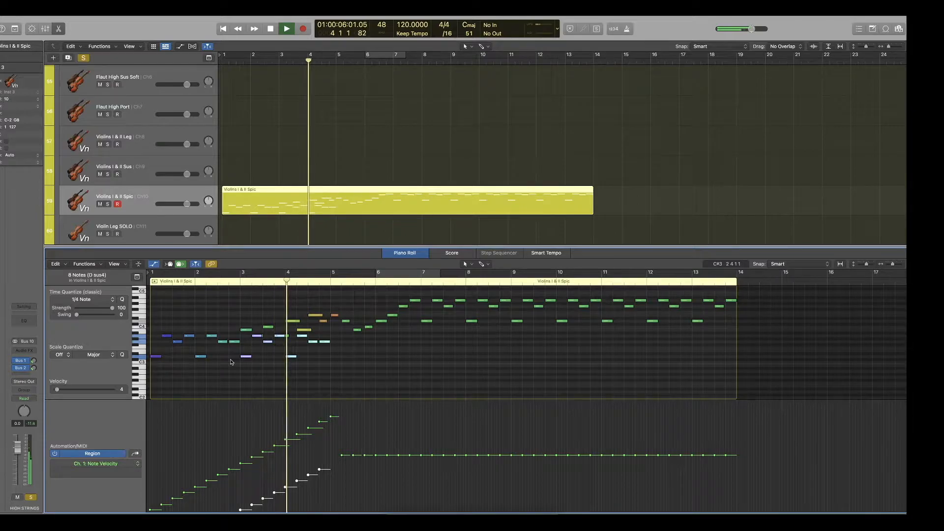
{"action": "key", "text": "space"}
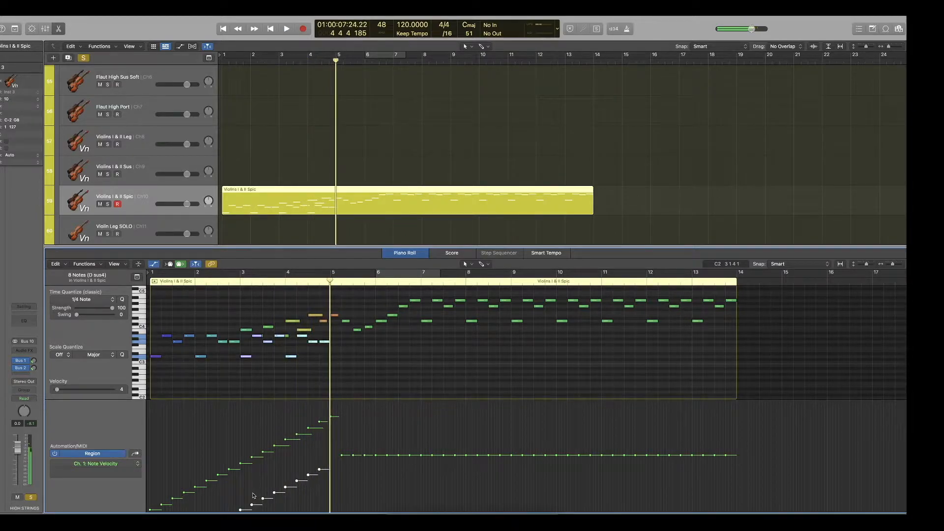
{"action": "left_click_drag", "start_coordinate": [256, 501], "coordinate": [259, 478]}
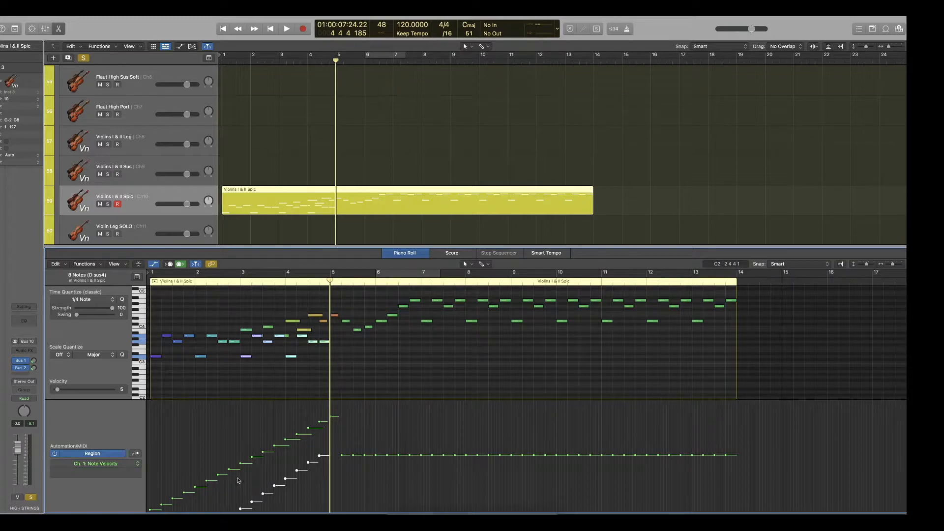
{"action": "left_click_drag", "start_coordinate": [235, 478], "coordinate": [336, 445]}
{"action": "left_click", "coordinate": [218, 285]}
{"action": "key", "text": "space"}
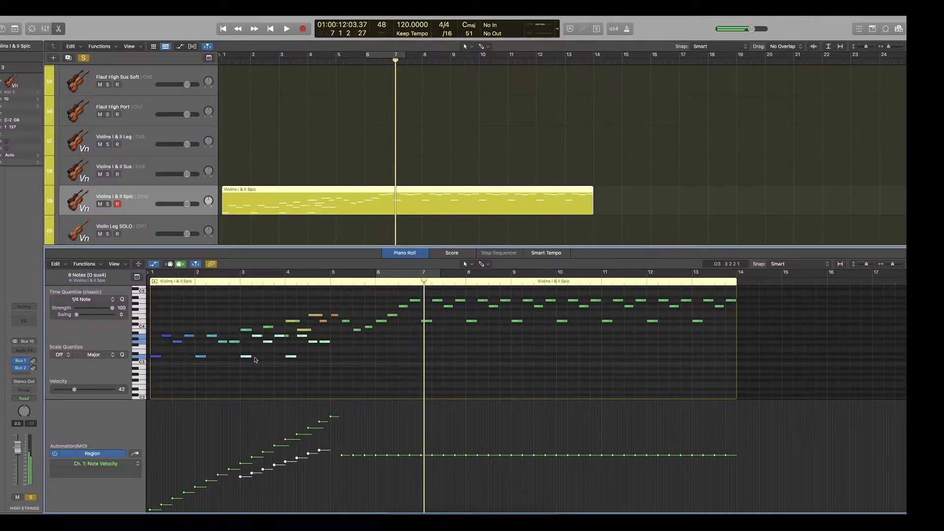
Extend the lower voice through bars 5 to 13 with copied notes, shaping falling velocities from bar 7 to the end.
{"action": "left_click_drag", "start_coordinate": [250, 359], "coordinate": [336, 357]}
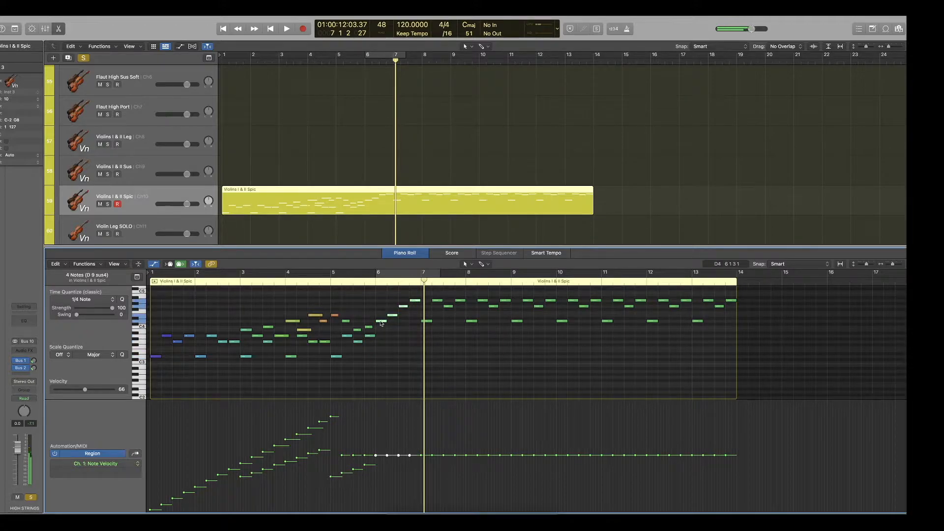
{"action": "left_click_drag", "start_coordinate": [380, 322], "coordinate": [381, 358]}
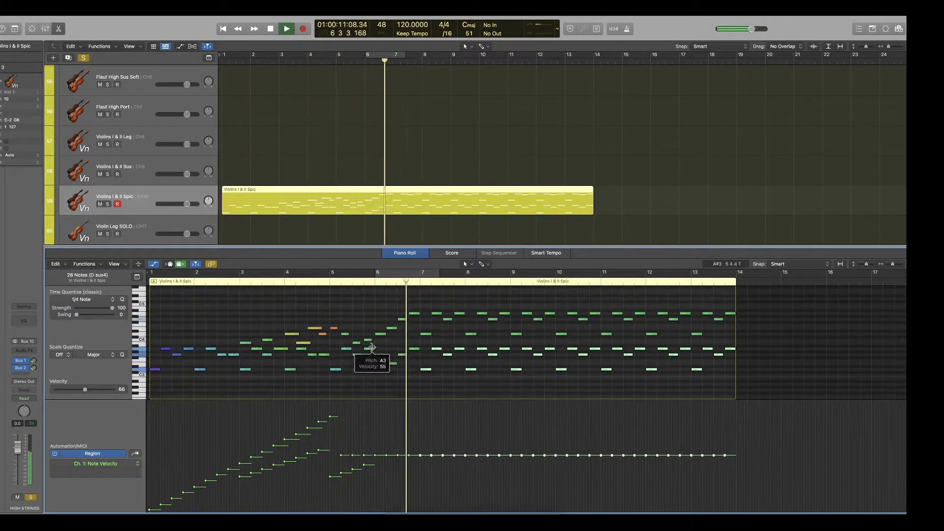
{"action": "left_click_drag", "start_coordinate": [431, 298], "coordinate": [763, 394]}
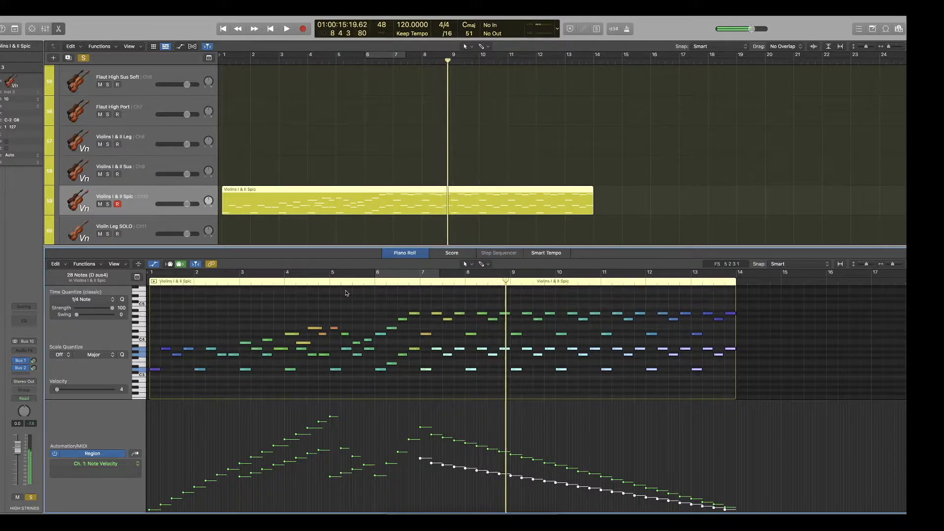
{"action": "key", "text": "space"}
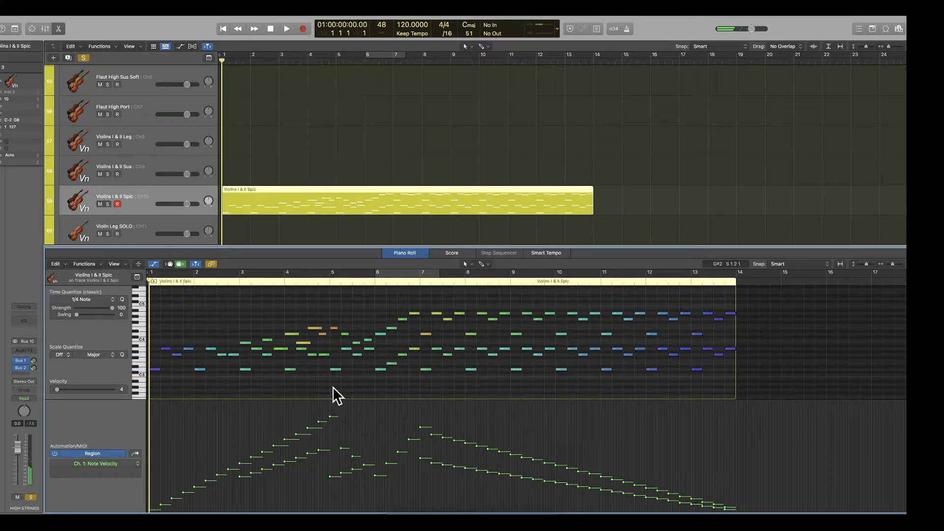
Unsolo the HIGH STRINGS track and play the spiccato line together with the other sections.
{"action": "scroll", "coordinate": [128, 158], "scroll_direction": "up", "scroll_amount": 10}
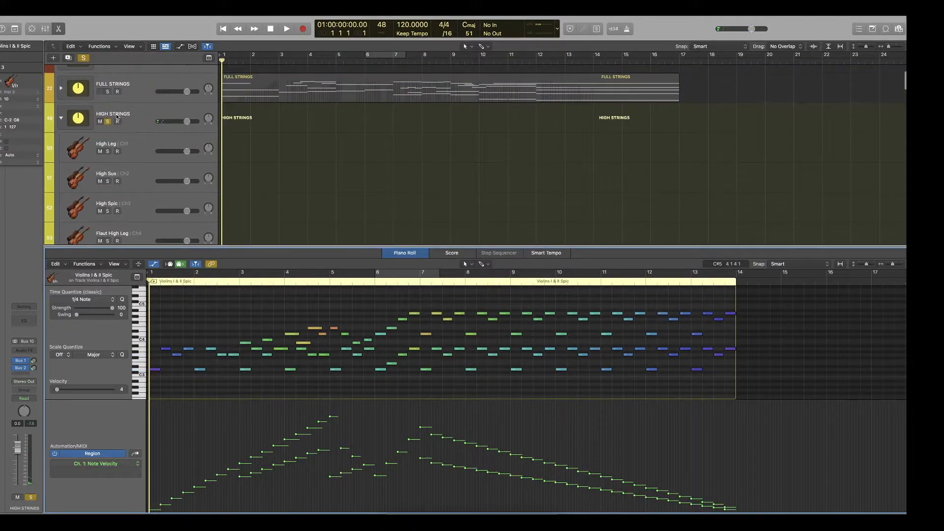
{"action": "left_click", "coordinate": [110, 122]}
{"action": "left_click", "coordinate": [413, 170]}
{"action": "key", "text": "space"}
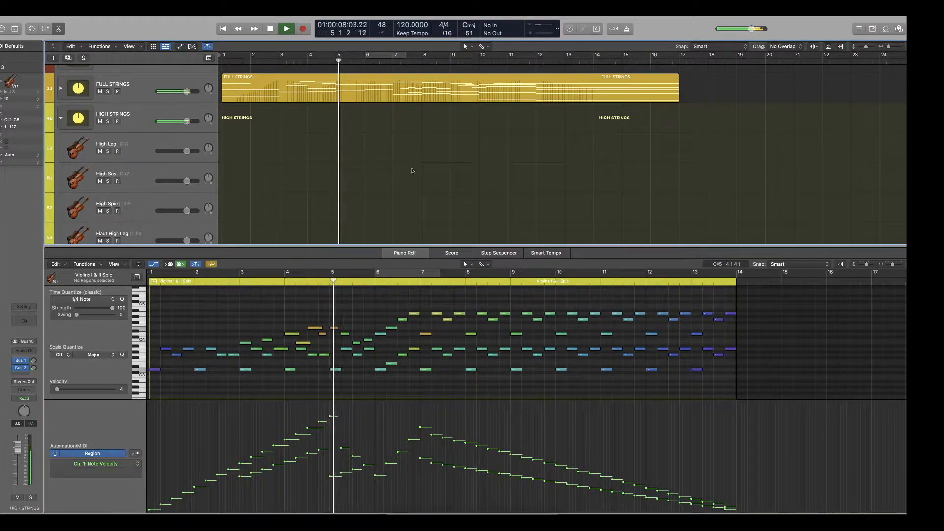
{"action": "key", "text": "space"}
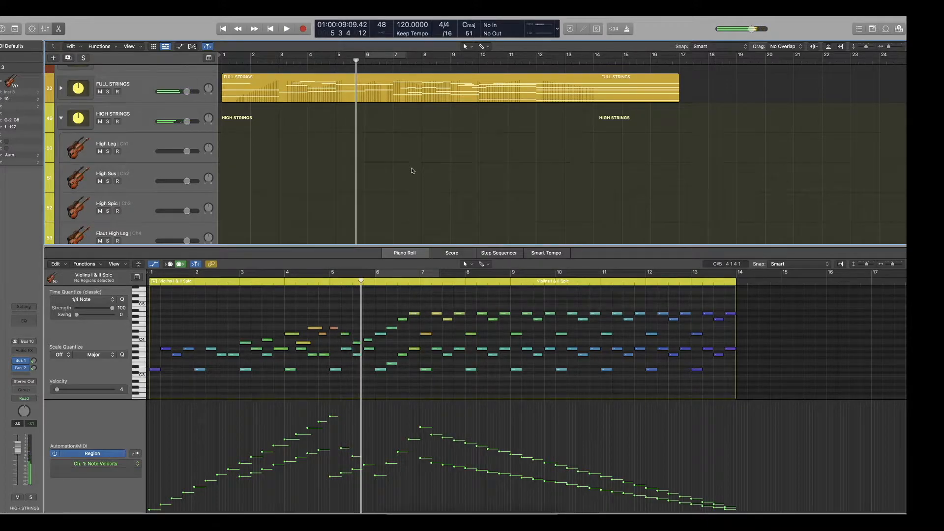
Lower the velocities of the nine upper-voice notes from bar 3 to bar 5 so the first is 45, and play the result.
{"action": "left_click", "coordinate": [338, 314]}
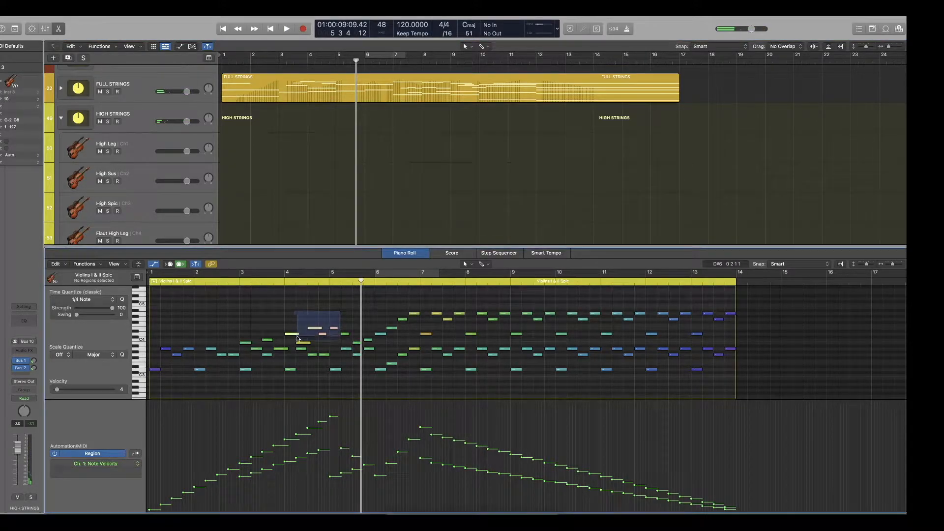
{"action": "left_click_drag", "start_coordinate": [292, 345], "coordinate": [292, 345]}
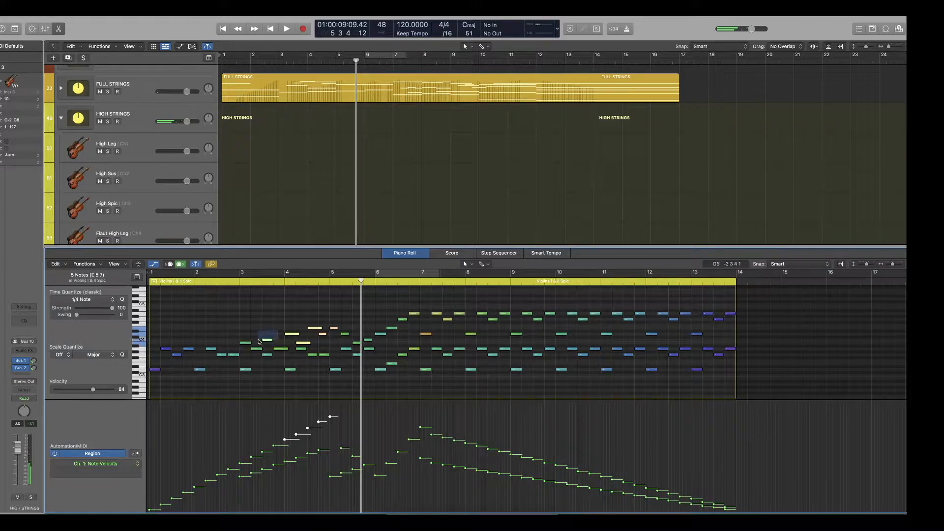
{"action": "left_click_drag", "start_coordinate": [256, 349], "coordinate": [257, 349]}
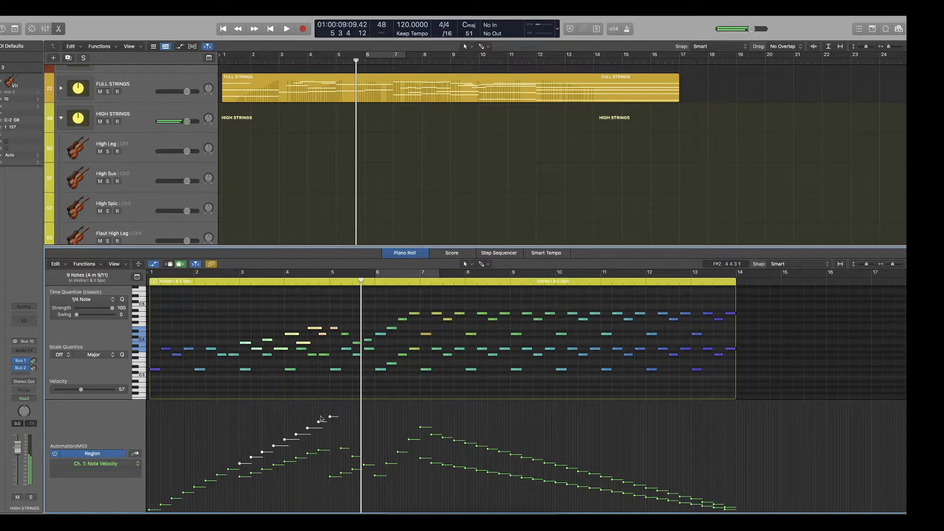
{"action": "left_click_drag", "start_coordinate": [322, 418], "coordinate": [317, 431]}
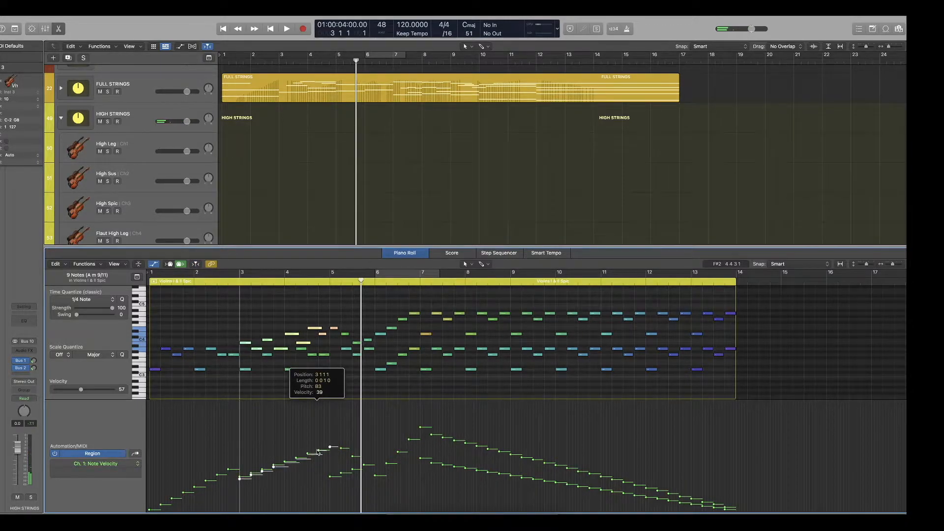
{"action": "key", "text": "space"}
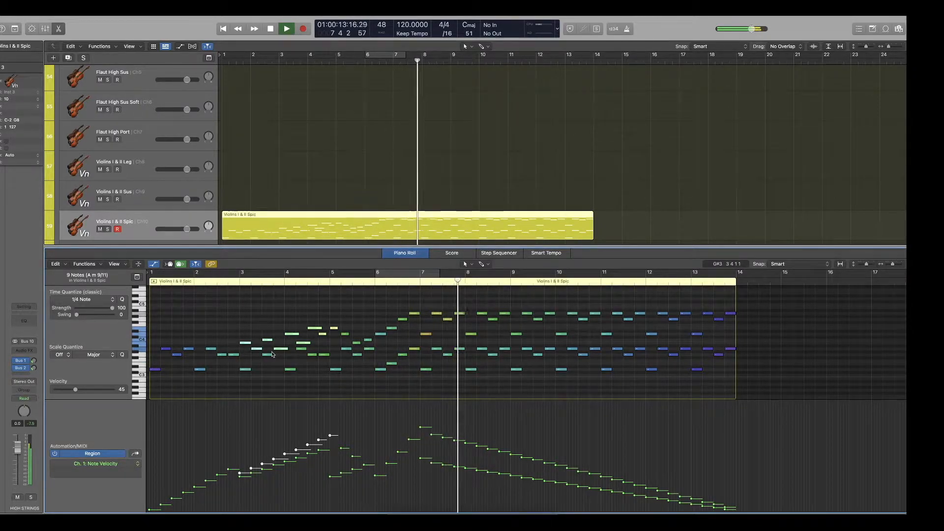
{"action": "scroll", "coordinate": [347, 349], "scroll_direction": "right", "scroll_amount": 2}
{"action": "scroll", "coordinate": [347, 349], "scroll_direction": "right", "scroll_amount": 2}
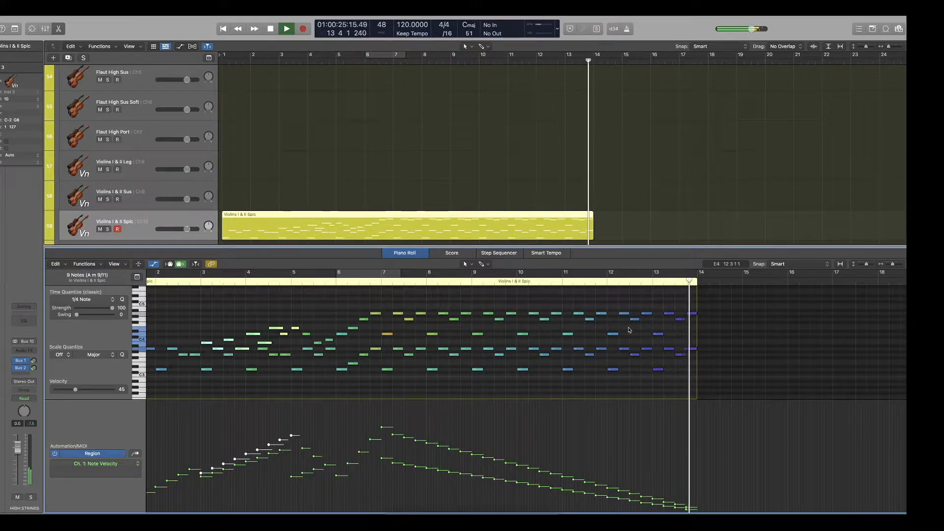
{"action": "key", "text": "space"}
Reduce the velocities of all notes in the spiccato region together and listen from the start.
{"action": "left_click_drag", "start_coordinate": [751, 302], "coordinate": [93, 416]}
{"action": "left_click_drag", "start_coordinate": [330, 454], "coordinate": [330, 479]}
{"action": "scroll", "coordinate": [304, 347], "scroll_direction": "up", "scroll_amount": 5}
{"action": "key", "text": "Return"}
{"action": "key", "text": "space"}
{"action": "scroll", "coordinate": [305, 347], "scroll_direction": "up", "scroll_amount": 10}
{"action": "scroll", "coordinate": [305, 348], "scroll_direction": "down", "scroll_amount": 5}
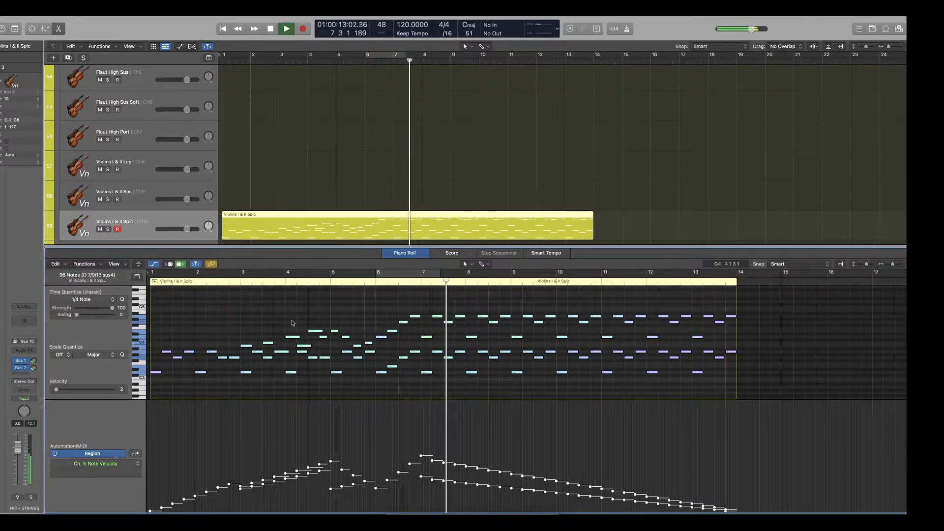
{"action": "key", "text": "space"}
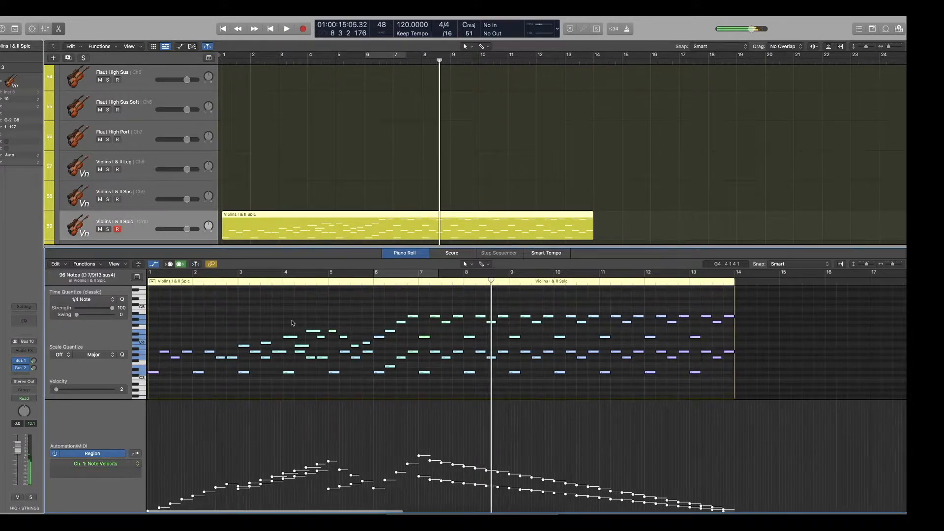
Apply the Humanize MIDI transform to the selected spiccato notes with its default random ranges of 10.
{"action": "left_click", "coordinate": [90, 263]}
{"action": "mouse_move", "coordinate": [149, 350]}
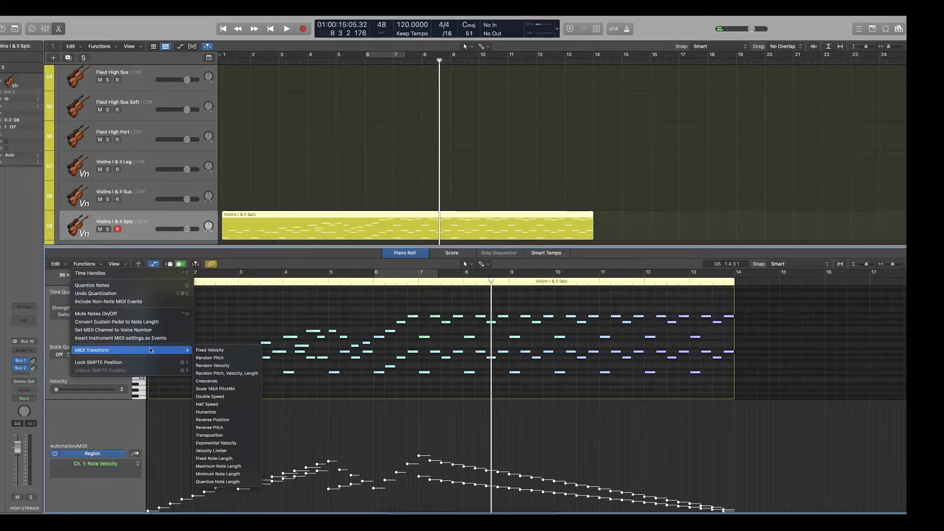
{"action": "left_click", "coordinate": [228, 412]}
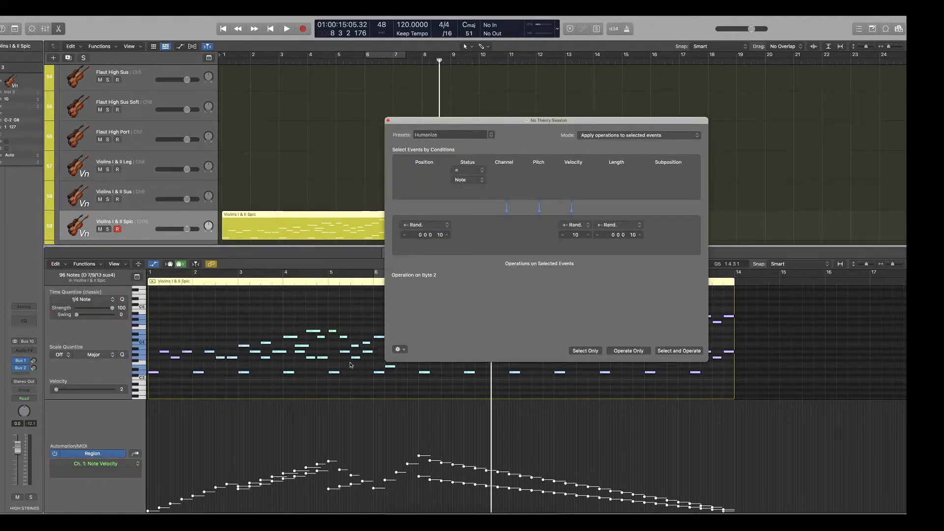
{"action": "left_click", "coordinate": [632, 362]}
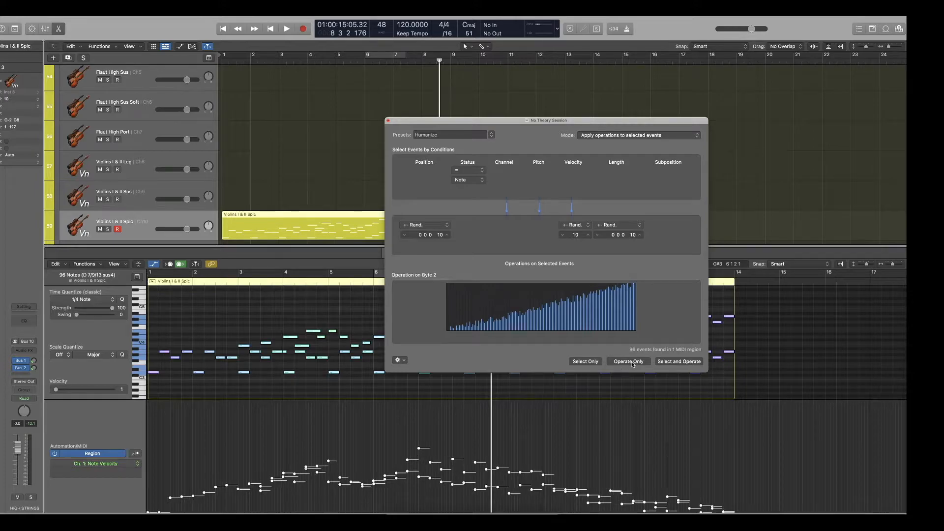
{"action": "left_click", "coordinate": [389, 121]}
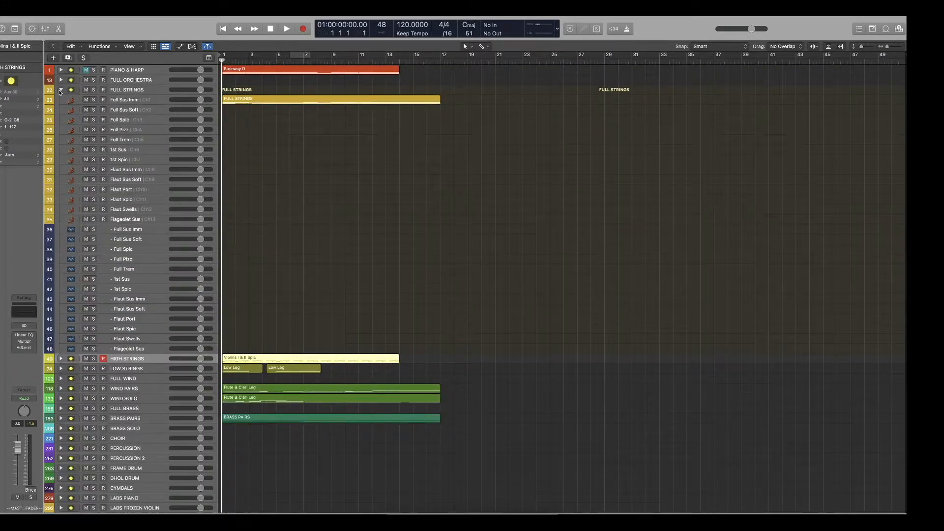
Paste the spiccato region onto the Flaut Spic track, solo FULL STRINGS, and play it.
{"action": "left_click", "coordinate": [144, 199]}
{"action": "key", "text": "super+v"}
{"action": "left_click", "coordinate": [94, 90]}
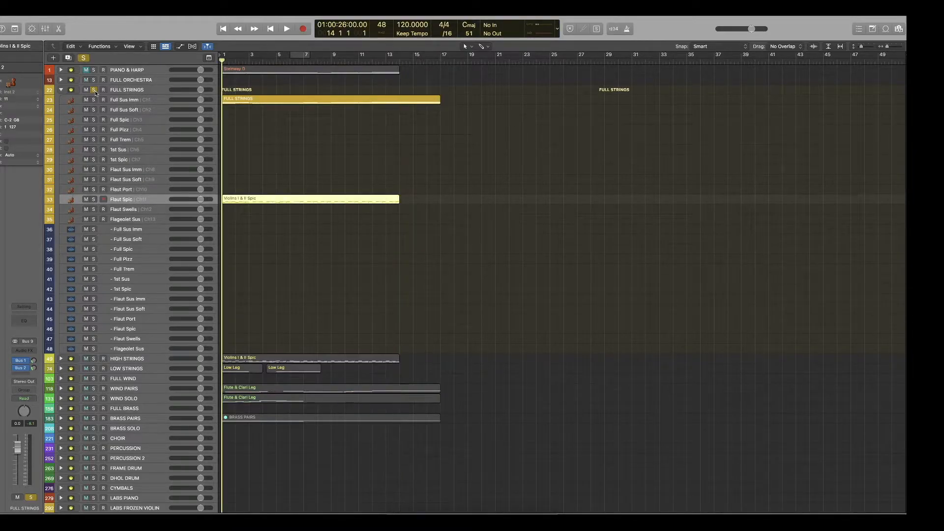
{"action": "key", "text": "space"}
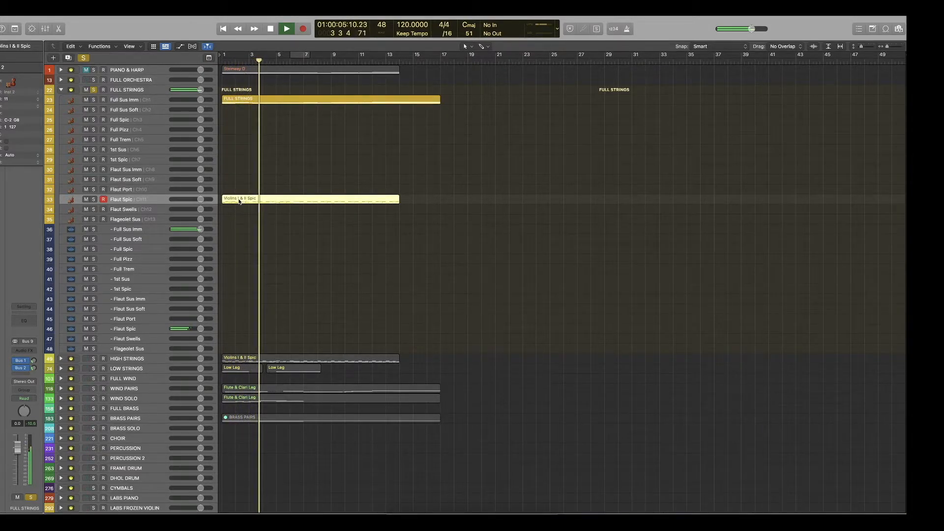
Copy the spiccato region to the 1st Spic track and briefly solo the 1st Spic and Flaut Spic outputs to compare them.
{"action": "left_click_drag", "start_coordinate": [239, 199], "coordinate": [239, 160]}
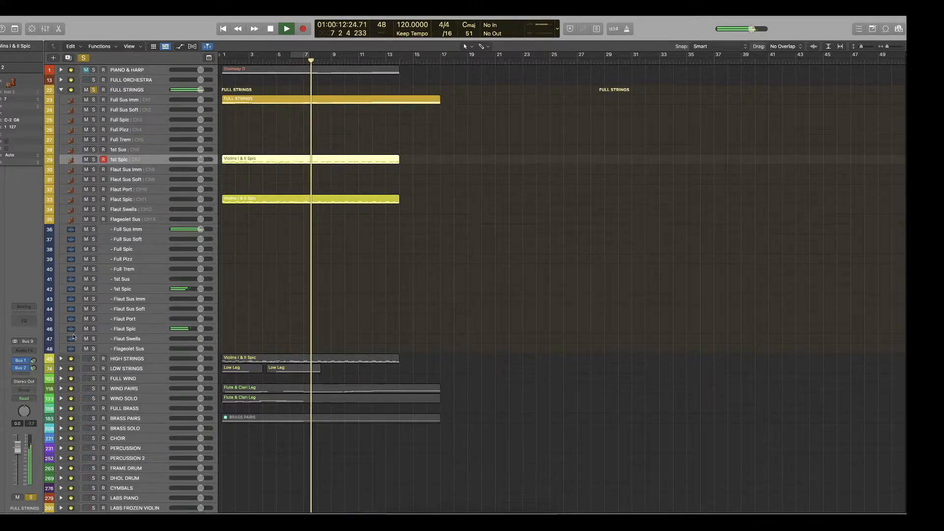
{"action": "left_click", "coordinate": [94, 291]}
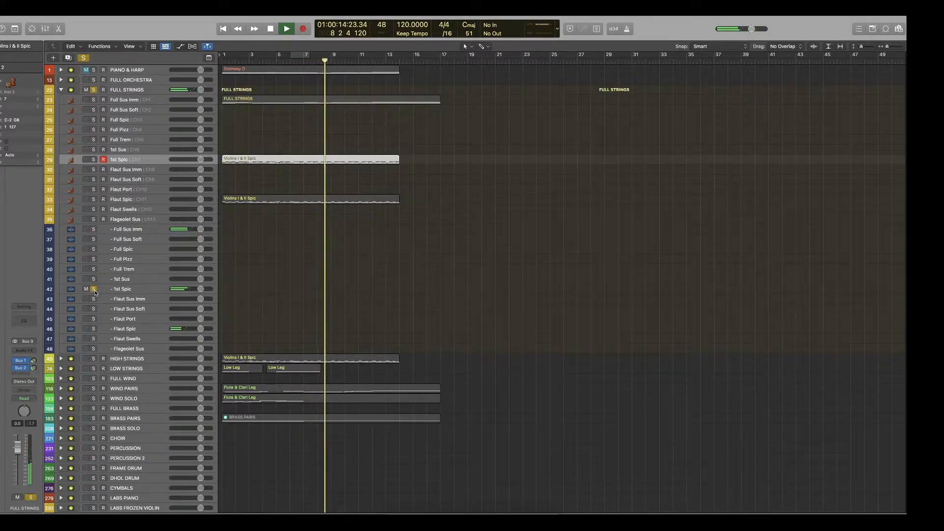
{"action": "left_click", "coordinate": [94, 290]}
{"action": "left_click", "coordinate": [94, 328]}
{"action": "left_click", "coordinate": [95, 329]}
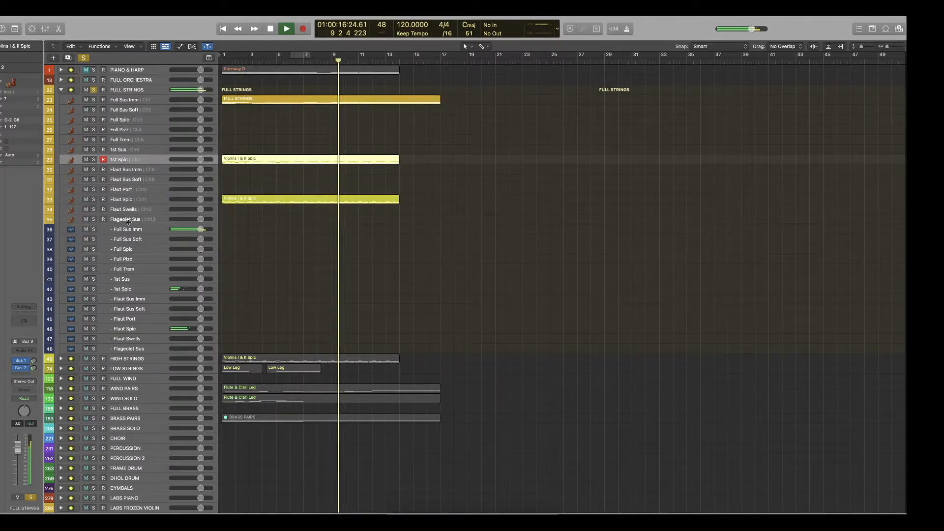
Mute the Full Sus Imm output and replay the line, switching solos to compare HIGH STRINGS with FULL STRINGS.
{"action": "key", "text": "space"}
{"action": "key", "text": "space"}
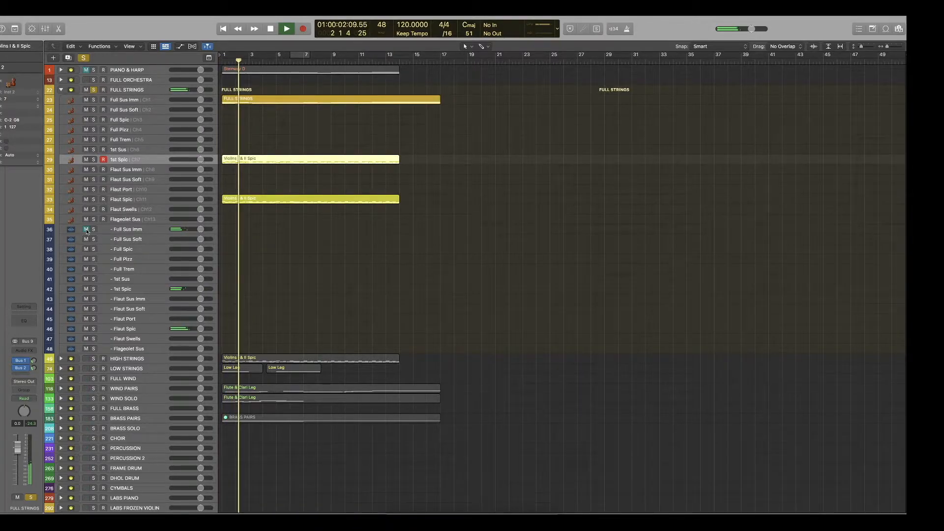
{"action": "left_click", "coordinate": [94, 359]}
{"action": "left_click", "coordinate": [93, 90]}
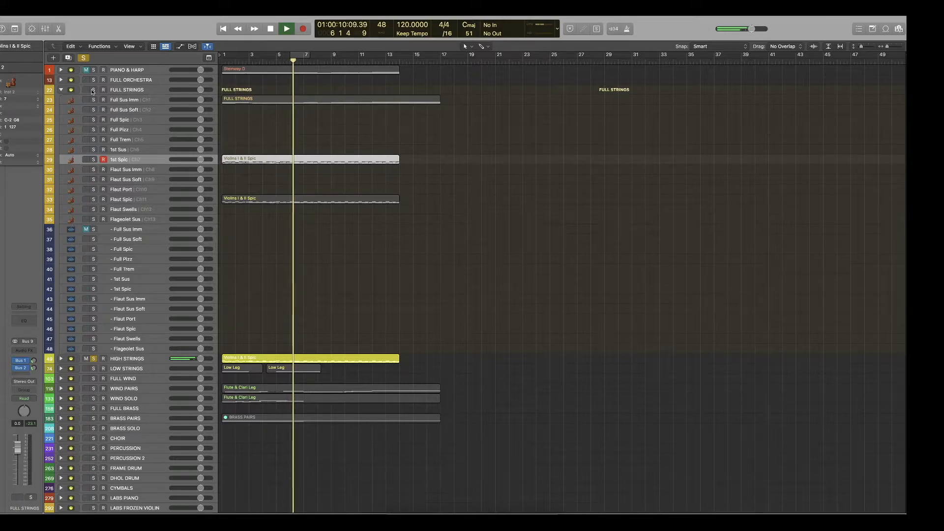
{"action": "left_click", "coordinate": [93, 358]}
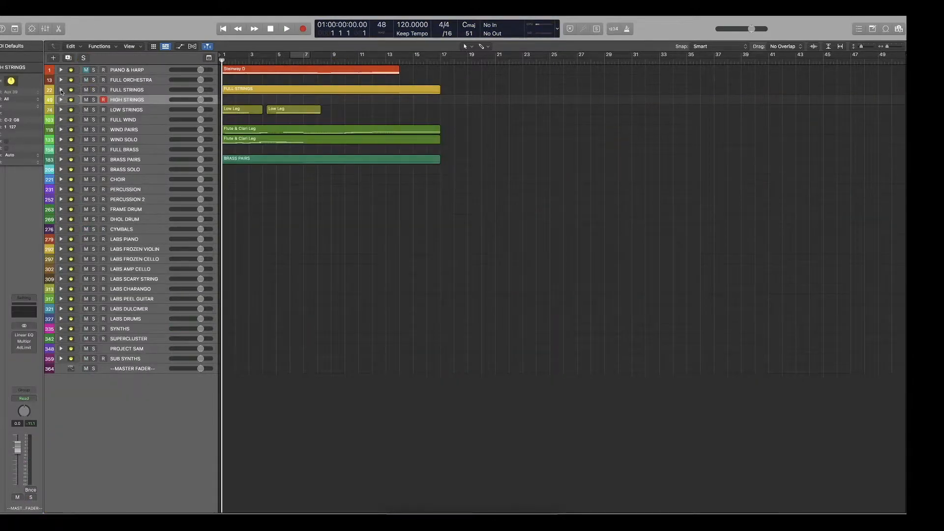
Solo the Full Sus Imm output and play its FULL STRINGS region while examining the notes in the Piano Roll.
{"action": "left_click", "coordinate": [61, 90]}
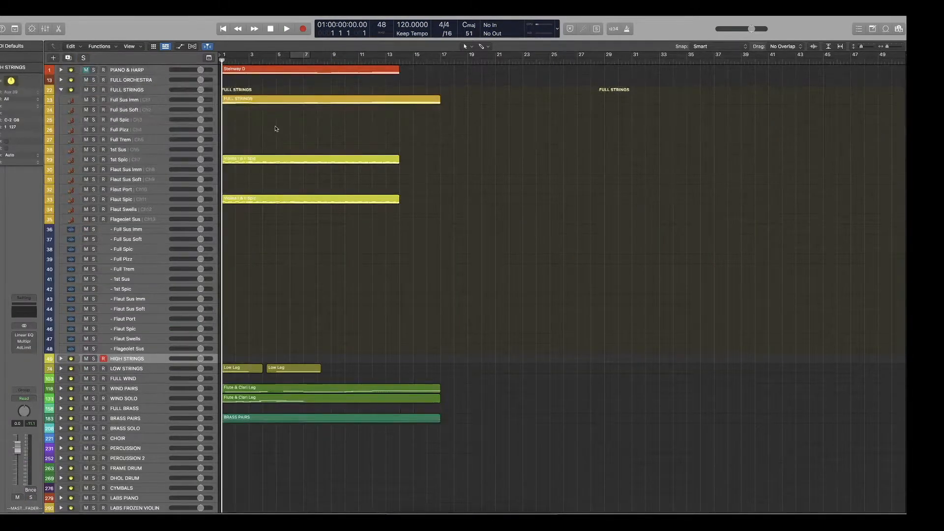
{"action": "left_click", "coordinate": [255, 100]}
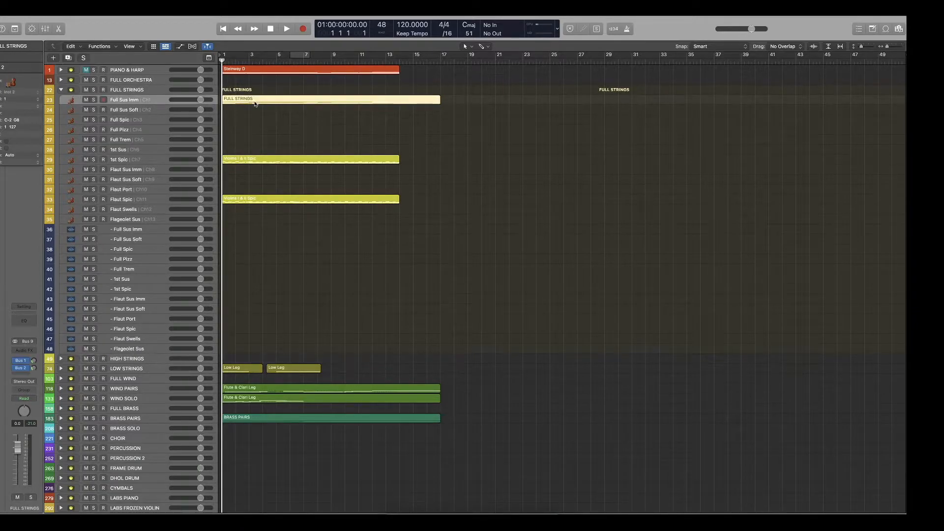
{"action": "double_click", "coordinate": [254, 101]}
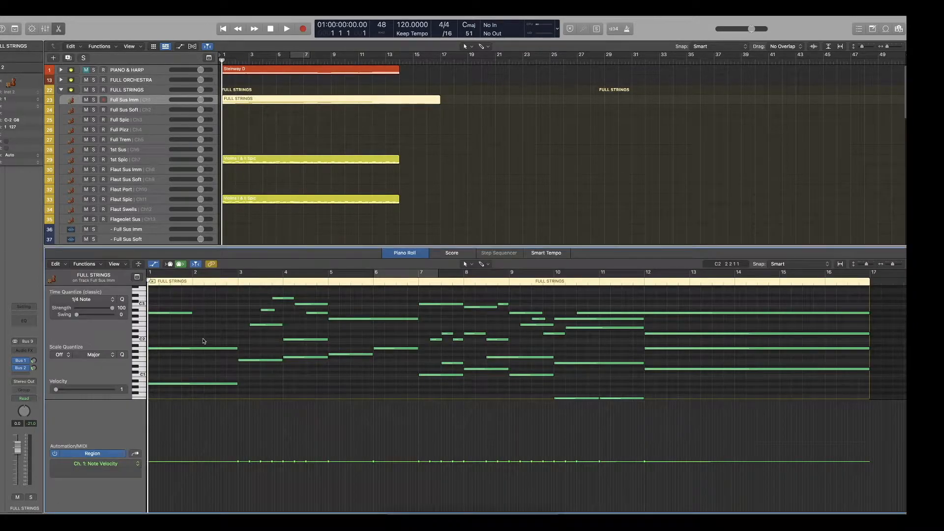
{"action": "left_click", "coordinate": [93, 230]}
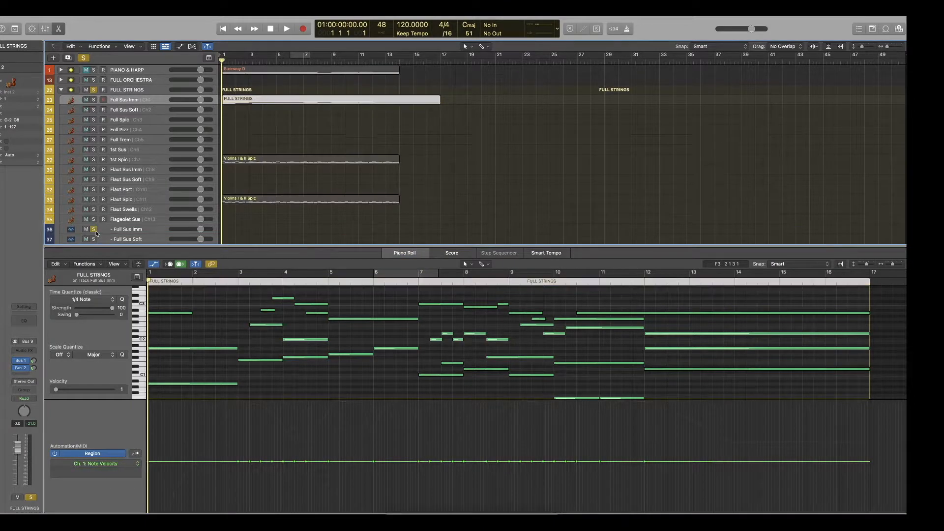
{"action": "key", "text": "space"}
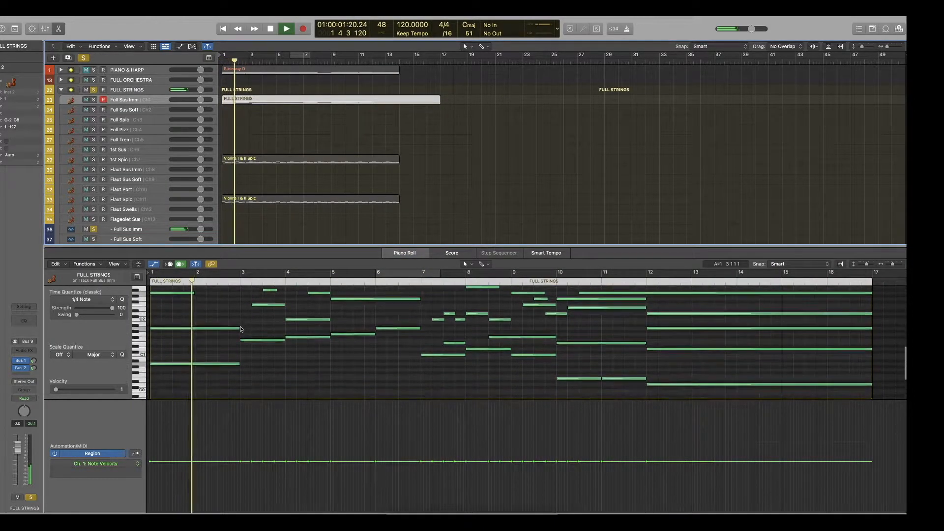
{"action": "scroll", "coordinate": [240, 328], "scroll_direction": "down", "scroll_amount": 5}
{"action": "scroll", "coordinate": [241, 327], "scroll_direction": "down", "scroll_amount": 6}
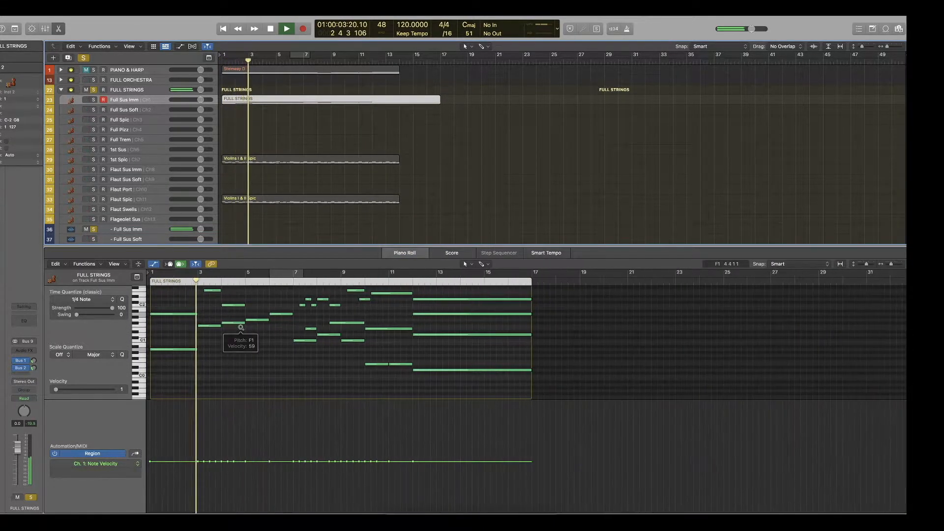
{"action": "scroll", "coordinate": [241, 328], "scroll_direction": "down", "scroll_amount": 3}
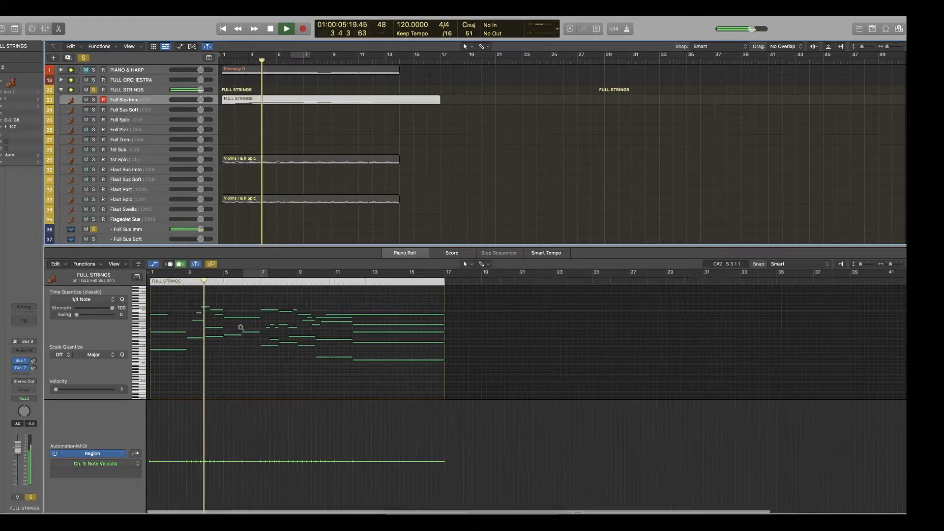
{"action": "scroll", "coordinate": [240, 328], "scroll_direction": "up", "scroll_amount": 3}
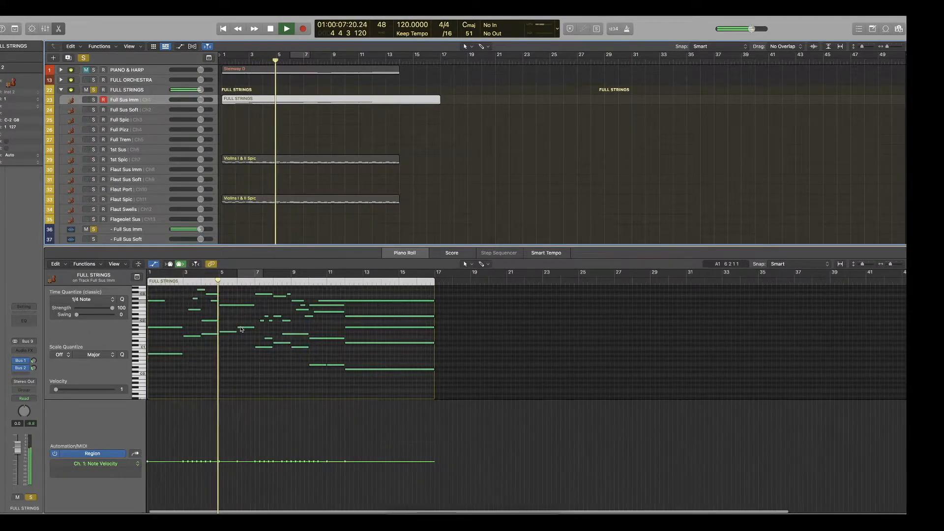
{"action": "scroll", "coordinate": [240, 328], "scroll_direction": "up", "scroll_amount": 3}
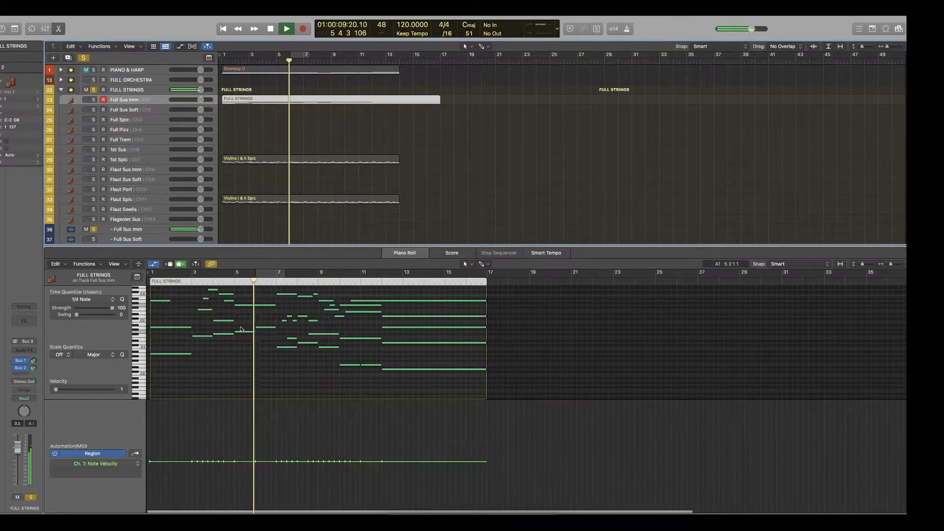
{"action": "scroll", "coordinate": [241, 328], "scroll_direction": "left", "scroll_amount": 2}
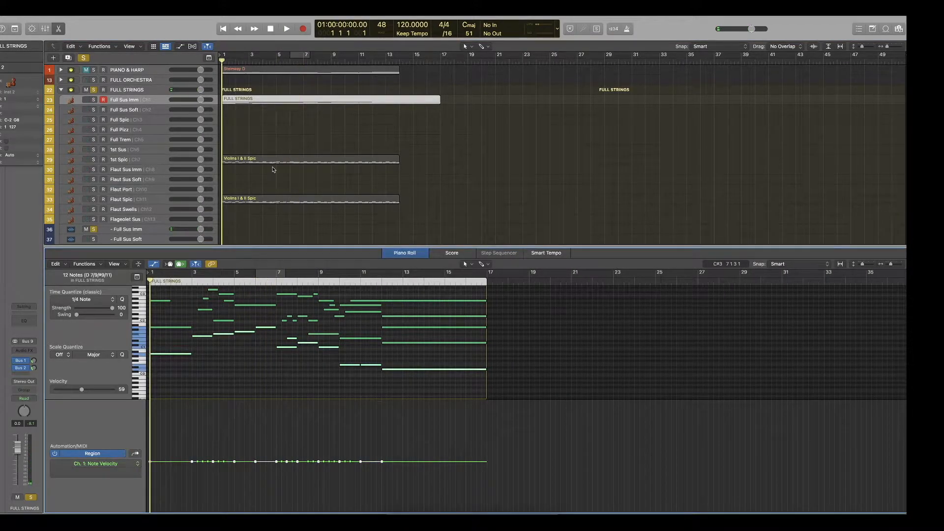
Copy the FULL STRINGS region to the High Leg track in the HIGH STRINGS stack and play it back.
{"action": "left_click", "coordinate": [266, 112]}
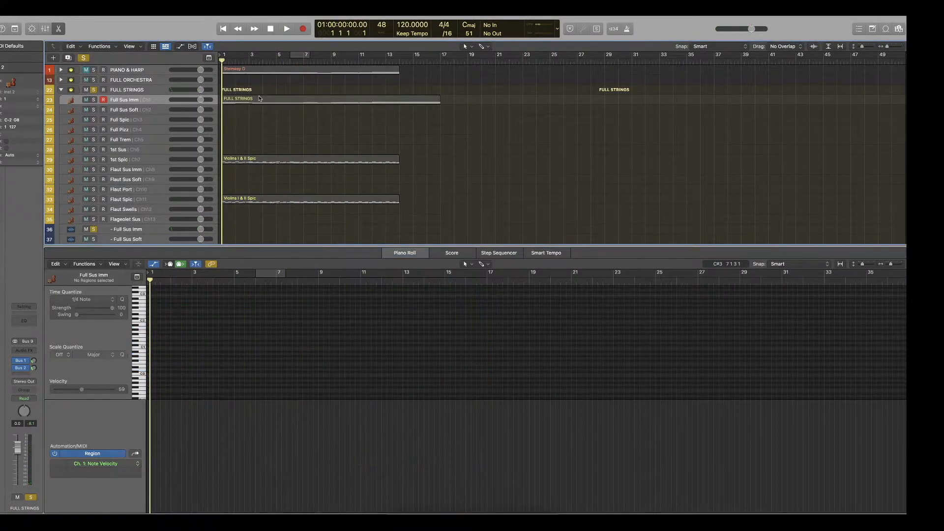
{"action": "left_click", "coordinate": [260, 98]}
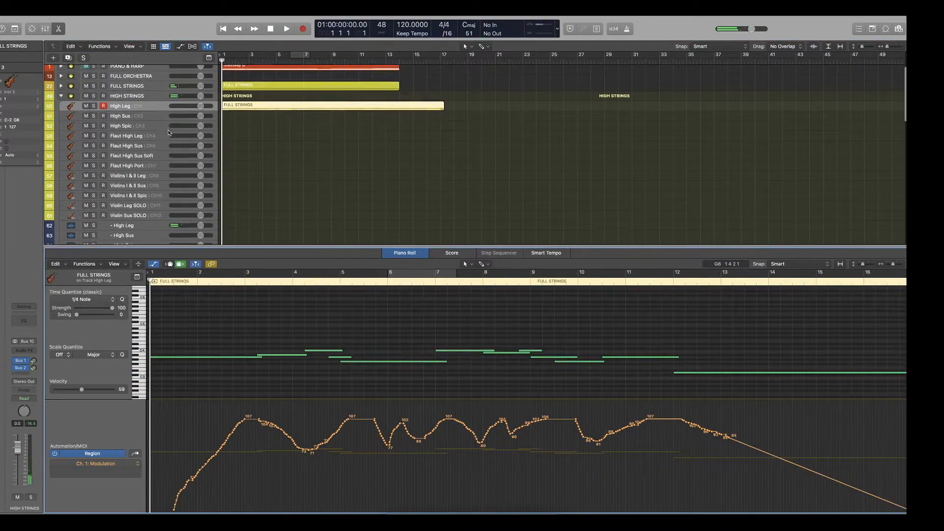
{"action": "scroll", "coordinate": [285, 151], "scroll_direction": "down", "scroll_amount": 1}
{"action": "left_click", "coordinate": [283, 200]}
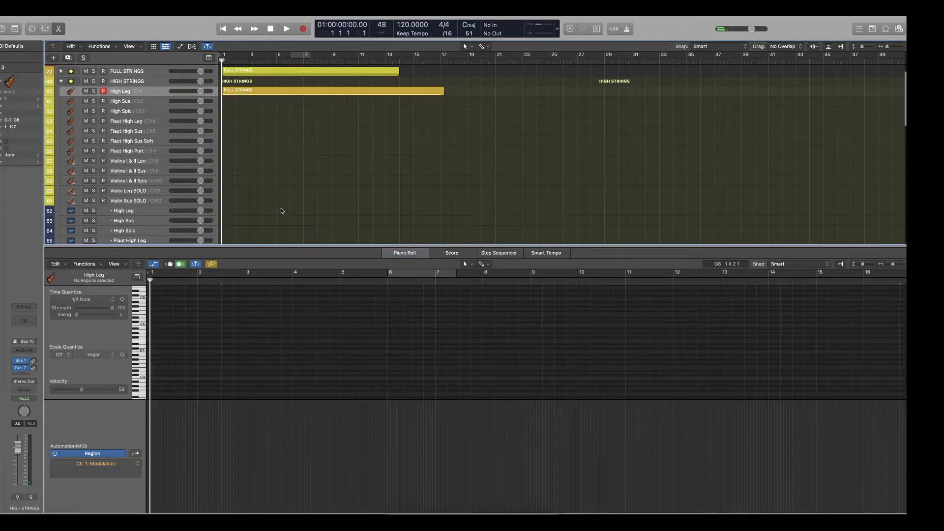
{"action": "scroll", "coordinate": [265, 144], "scroll_direction": "up", "scroll_amount": 1}
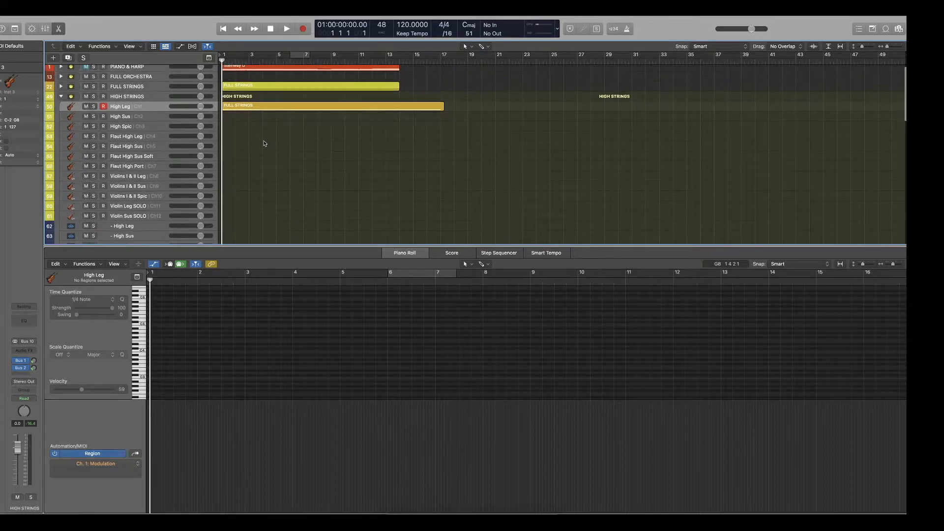
Solo HIGH STRINGS and play the High Leg region while examining its melody notes and modulation curve.
{"action": "left_click", "coordinate": [93, 97]}
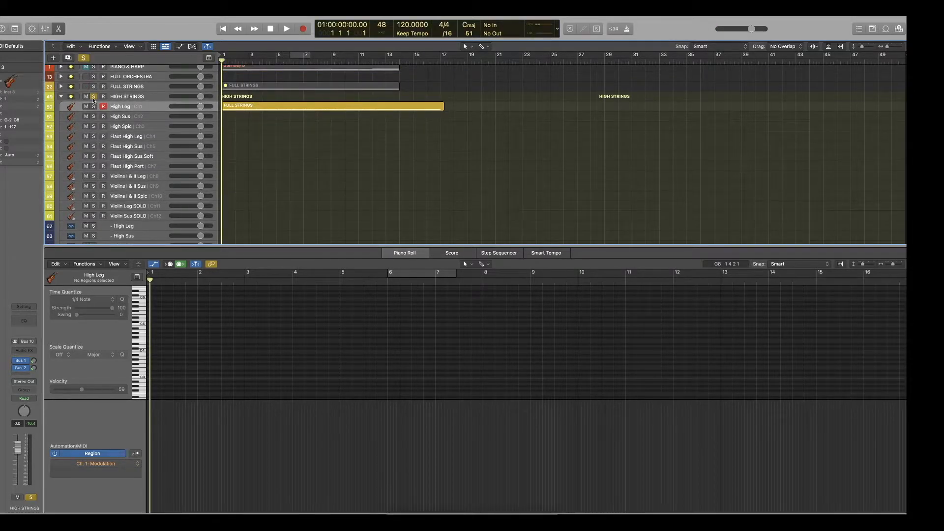
{"action": "left_click", "coordinate": [252, 108]}
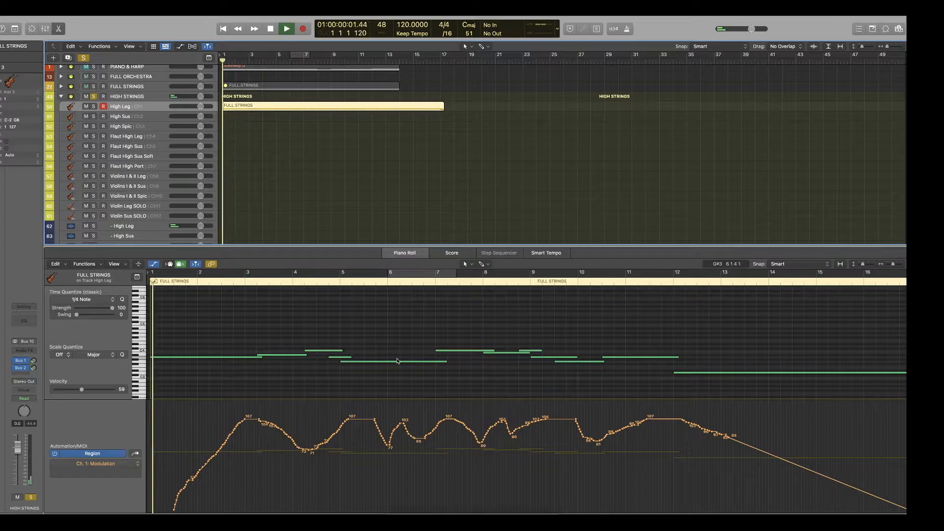
{"action": "scroll", "coordinate": [412, 330], "scroll_direction": "down", "scroll_amount": 5}
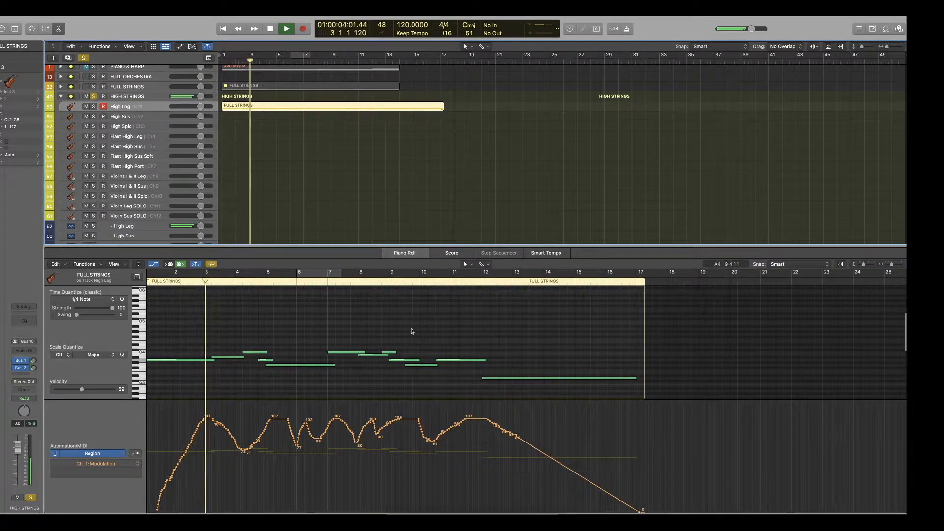
{"action": "scroll", "coordinate": [412, 331], "scroll_direction": "down", "scroll_amount": 2}
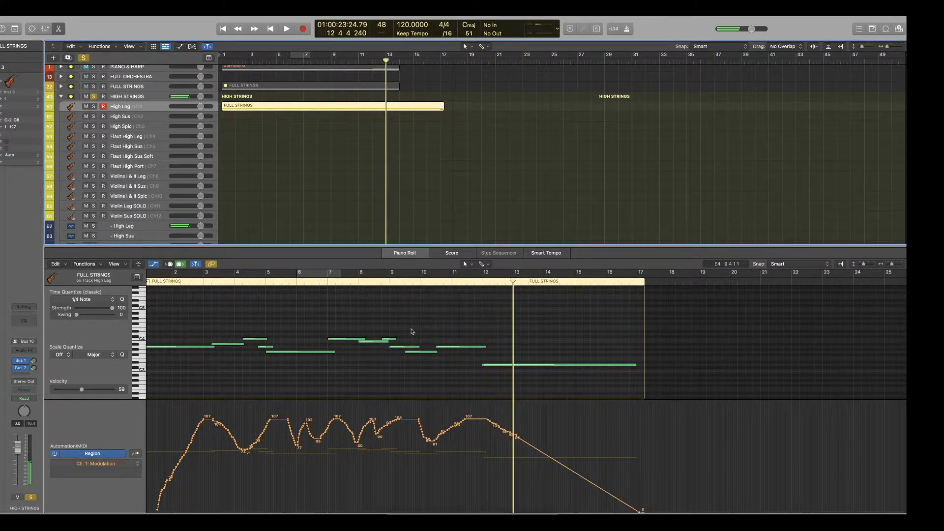
{"action": "key", "text": "space"}
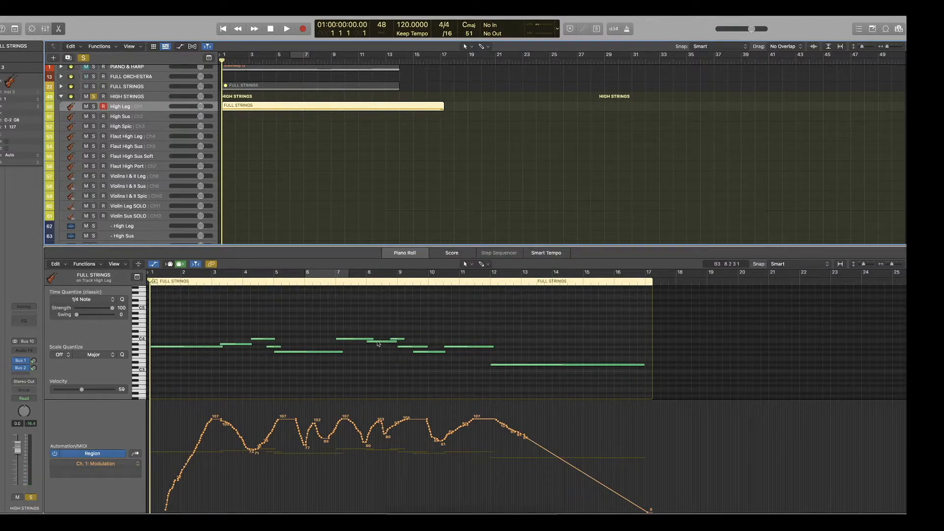
Reduce the track height in the arrangement, and unsolo and collapse the HIGH STRINGS stack.
{"action": "scroll", "coordinate": [228, 138], "scroll_direction": "down", "scroll_amount": 2}
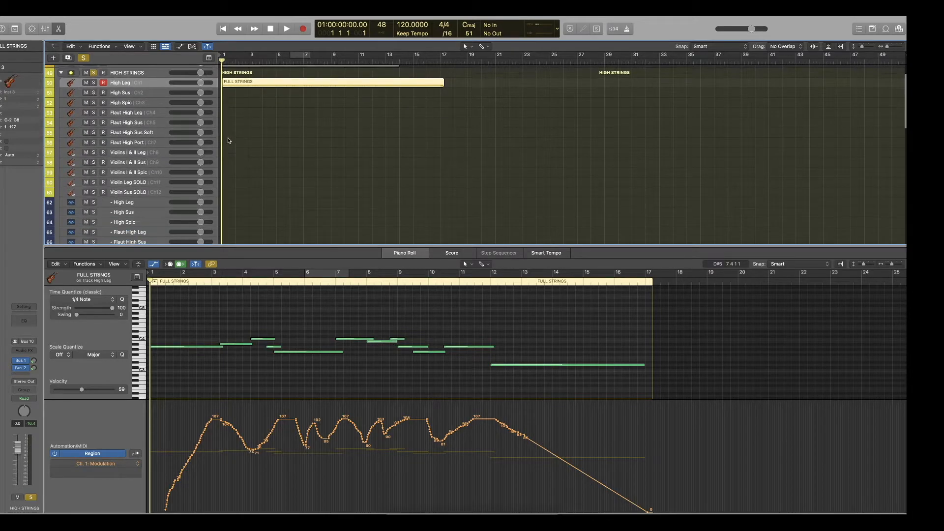
{"action": "key", "text": "super+Up"}
{"action": "key", "text": "super+Down"}
{"action": "key", "text": "super+Up"}
{"action": "scroll", "coordinate": [228, 140], "scroll_direction": "up", "scroll_amount": 1}
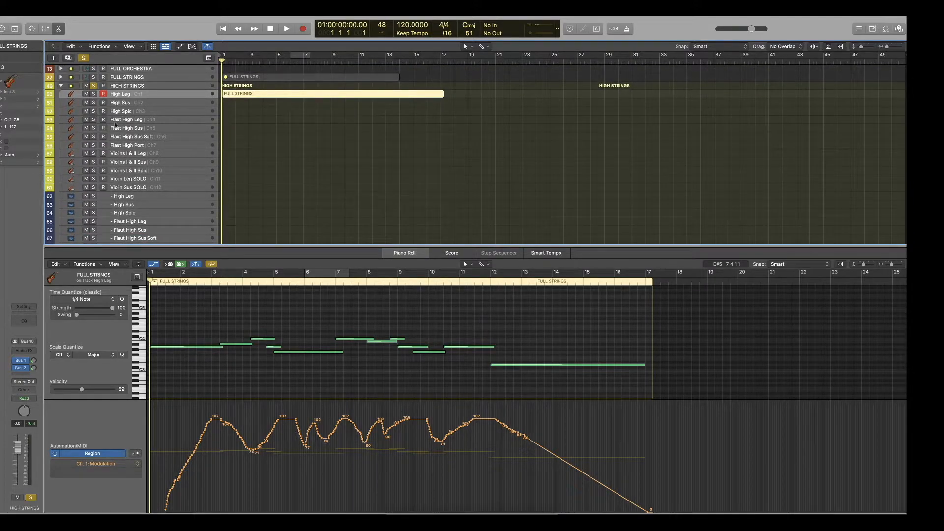
{"action": "scroll", "coordinate": [115, 124], "scroll_direction": "up", "scroll_amount": 1}
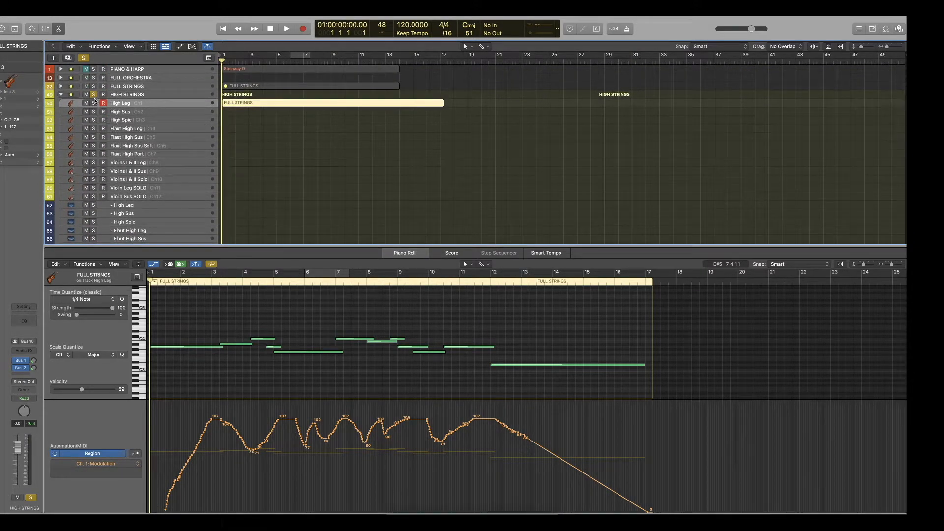
{"action": "left_click", "coordinate": [93, 95]}
{"action": "left_click", "coordinate": [61, 95]}
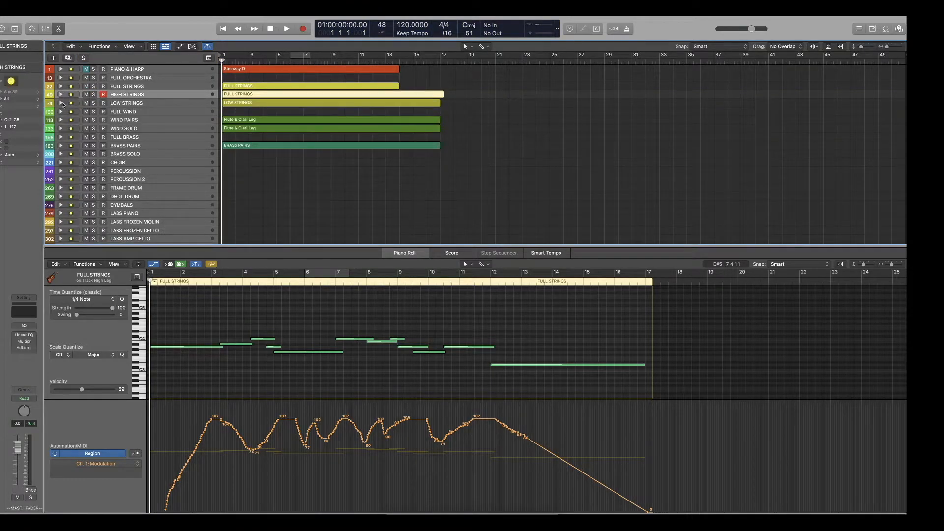
Expand and solo LOW STRINGS, and play the FULL STRINGS regions on Low Sus and Flaut Mid Leg with the Low Leg output muted.
{"action": "left_click", "coordinate": [61, 103]}
{"action": "left_click", "coordinate": [93, 102]}
{"action": "scroll", "coordinate": [72, 206], "scroll_direction": "down", "scroll_amount": 4}
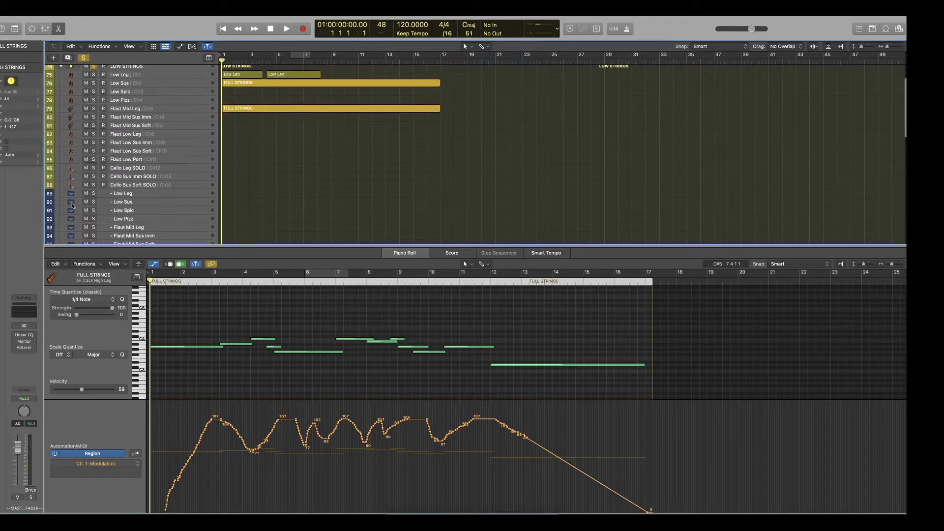
{"action": "scroll", "coordinate": [315, 187], "scroll_direction": "up", "scroll_amount": 4}
{"action": "left_click_drag", "start_coordinate": [317, 171], "coordinate": [280, 118]}
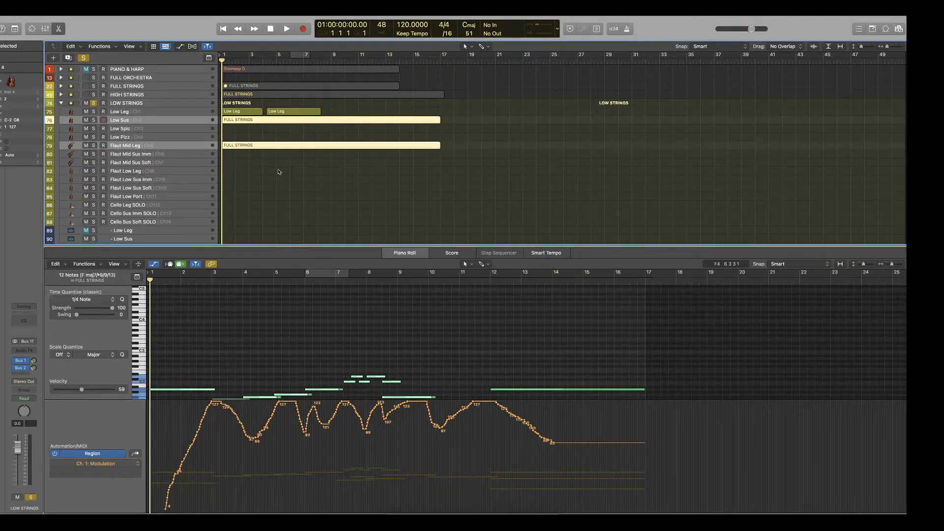
{"action": "scroll", "coordinate": [363, 356], "scroll_direction": "down", "scroll_amount": 5}
{"action": "left_click", "coordinate": [299, 310]}
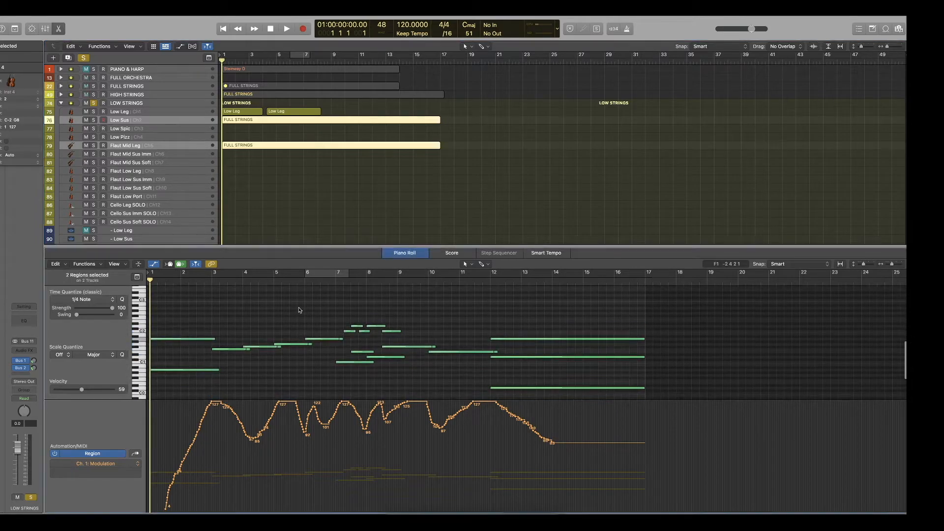
{"action": "key", "text": "space"}
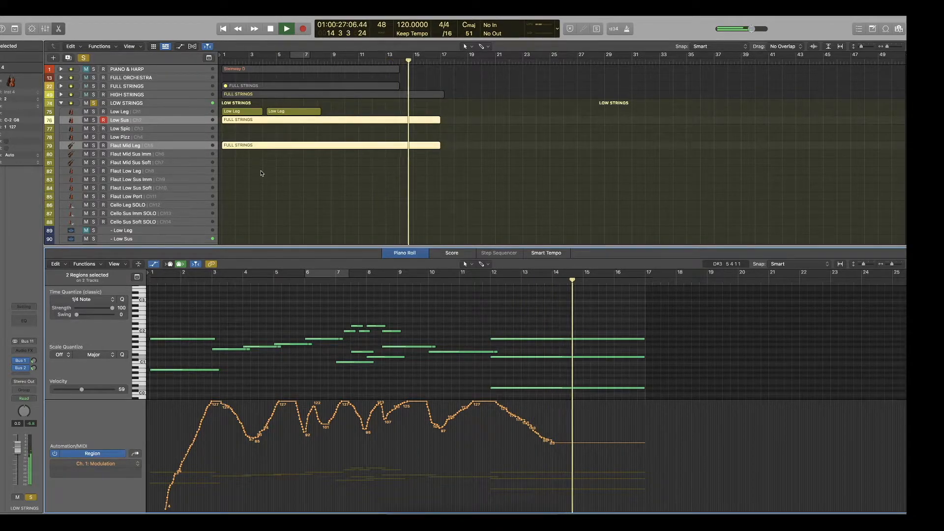
Unsolo and collapse LOW STRINGS, and play all string, wind and brass regions together with their notes shown in the Piano Roll.
{"action": "left_click", "coordinate": [92, 103]}
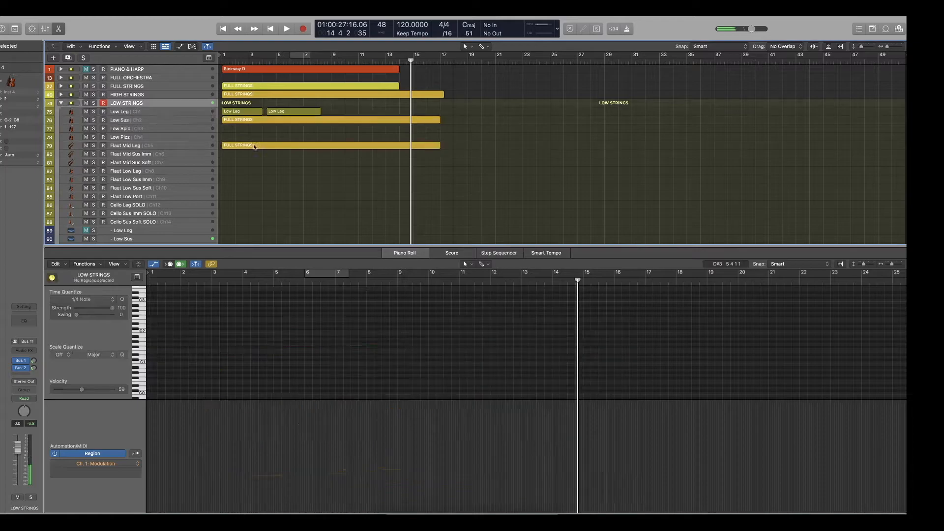
{"action": "left_click_drag", "start_coordinate": [466, 178], "coordinate": [289, 77]}
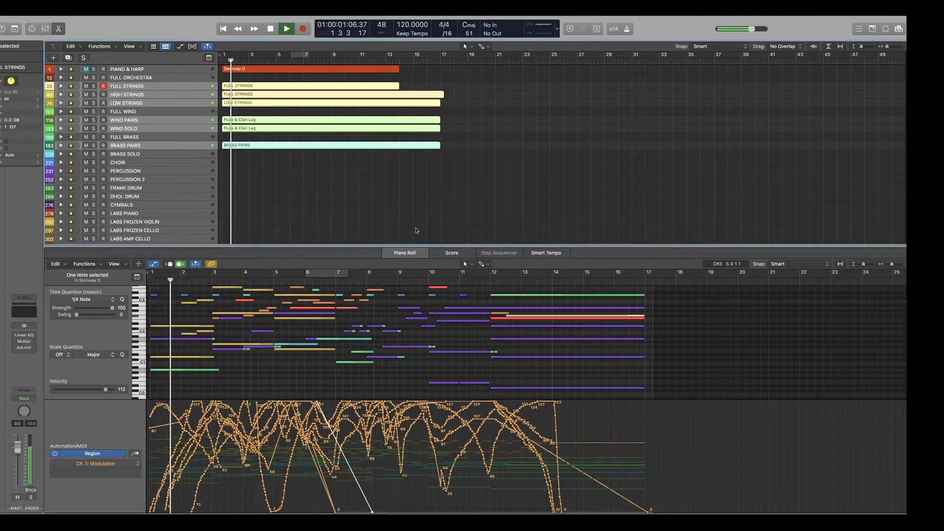
{"action": "scroll", "coordinate": [379, 348], "scroll_direction": "up", "scroll_amount": 3}
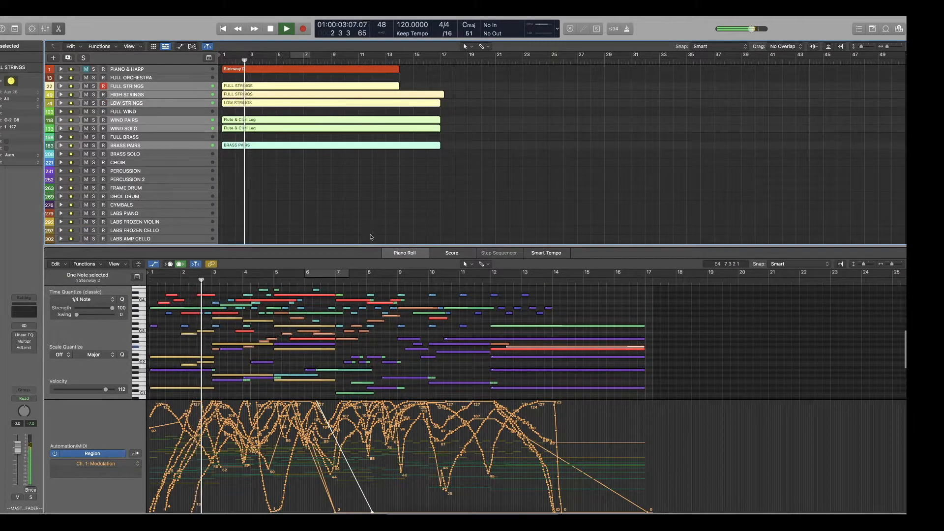
Enlarge the Piano Roll and its note area, and play the combined orchestral arrangement from the start.
{"action": "left_click_drag", "start_coordinate": [366, 245], "coordinate": [366, 195]}
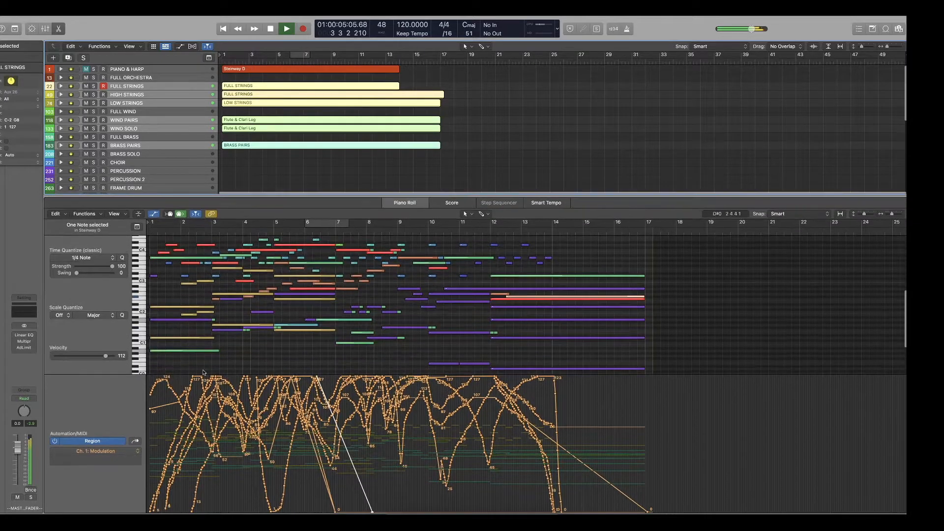
{"action": "left_click_drag", "start_coordinate": [112, 378], "coordinate": [110, 408]}
{"action": "scroll", "coordinate": [223, 359], "scroll_direction": "up", "scroll_amount": 2}
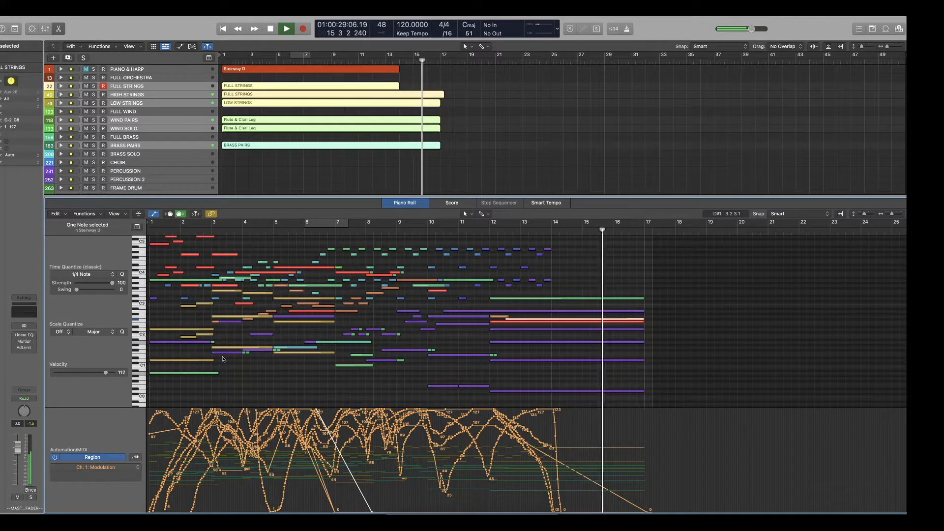
{"action": "key", "text": "space"}
{"action": "scroll", "coordinate": [102, 96], "scroll_direction": "down", "scroll_amount": 1}
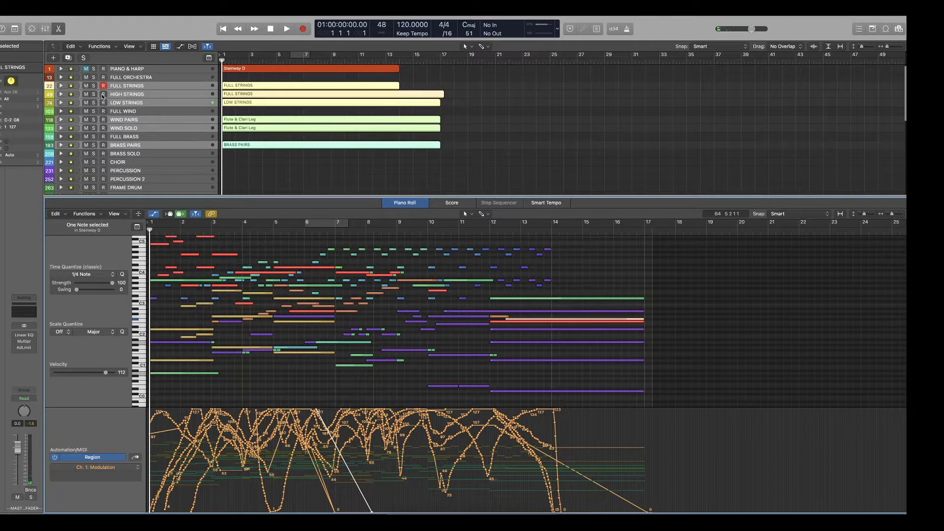
{"action": "key", "text": "space"}
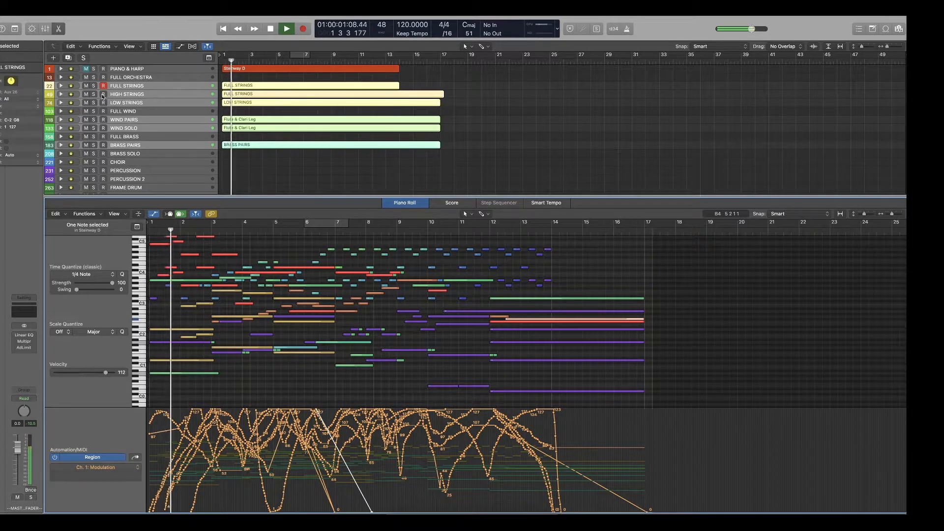
{"action": "key", "text": "space"}
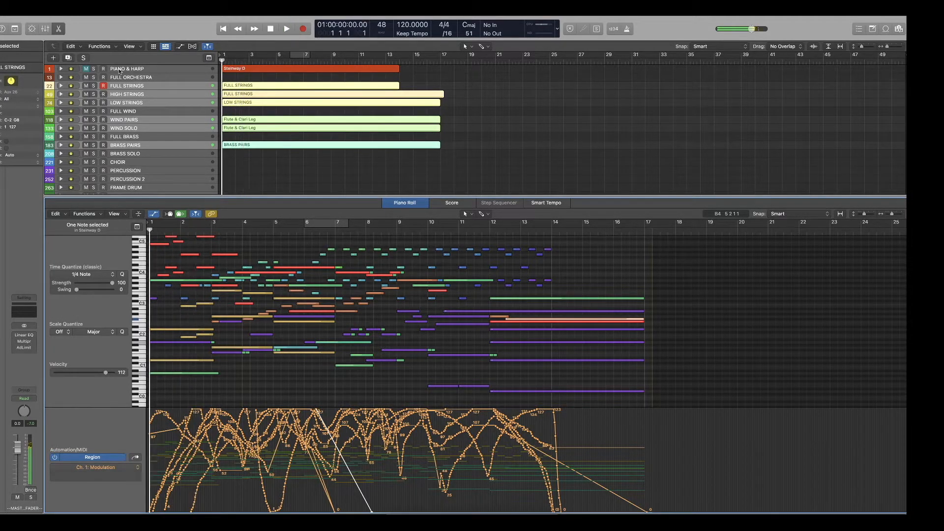
Delete the first two notes from the FULL STRINGS region on High Leg in HIGH STRINGS, and collapse the stack.
{"action": "left_click", "coordinate": [287, 151]}
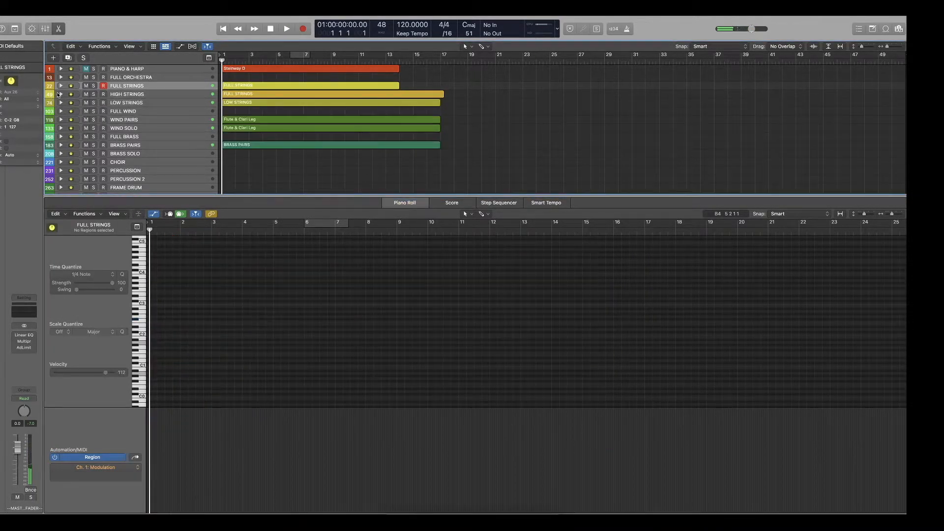
{"action": "left_click", "coordinate": [60, 94]}
{"action": "left_click", "coordinate": [239, 104]}
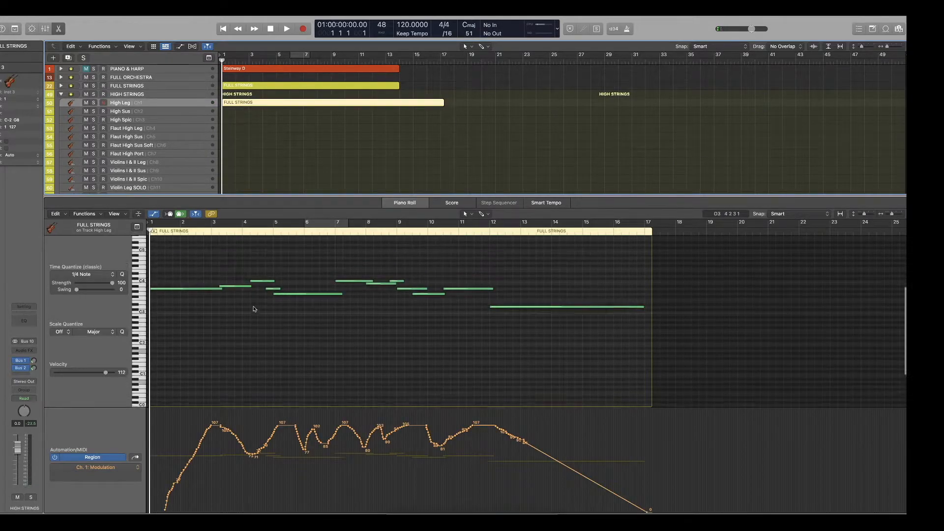
{"action": "left_click", "coordinate": [225, 307]}
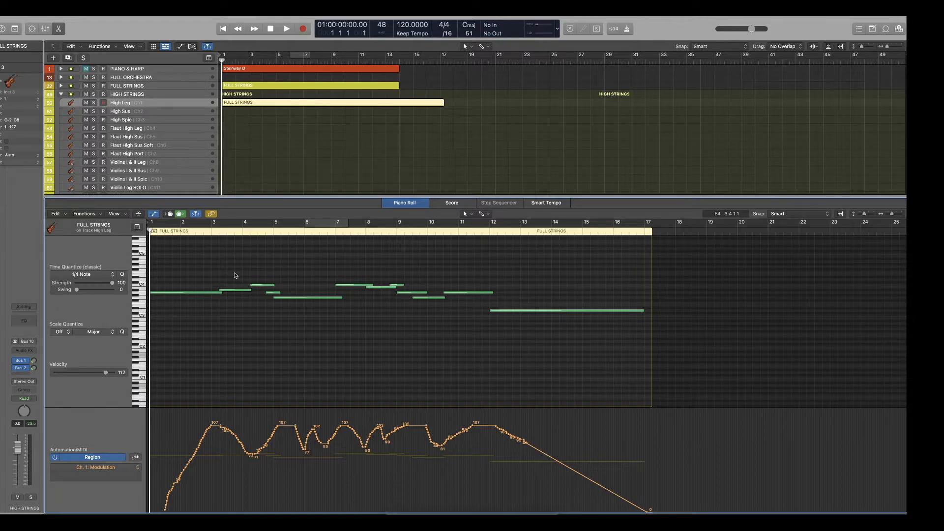
{"action": "left_click_drag", "start_coordinate": [223, 294], "coordinate": [252, 297]}
{"action": "key", "text": "BackSpace"}
{"action": "scroll", "coordinate": [168, 231], "scroll_direction": "down", "scroll_amount": 1}
{"action": "scroll", "coordinate": [147, 130], "scroll_direction": "down", "scroll_amount": 2}
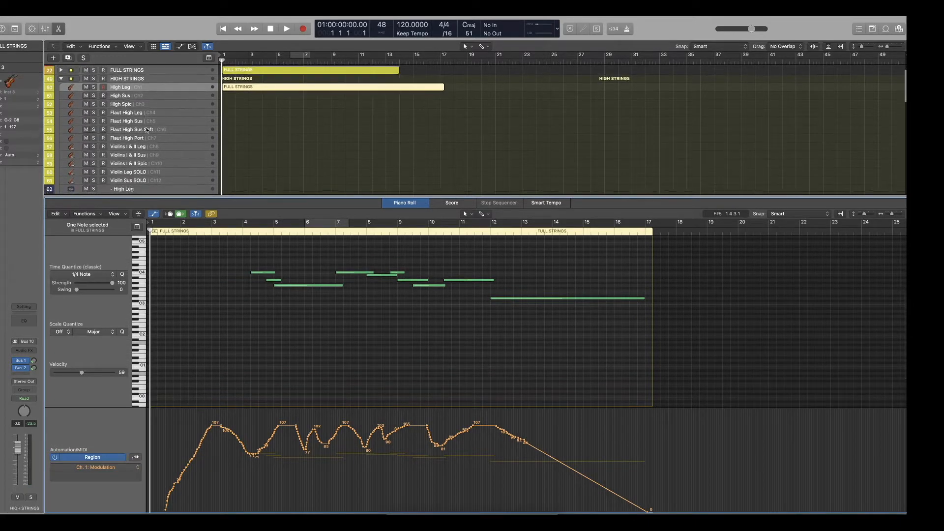
{"action": "scroll", "coordinate": [99, 101], "scroll_direction": "up", "scroll_amount": 1}
{"action": "left_click", "coordinate": [62, 81]}
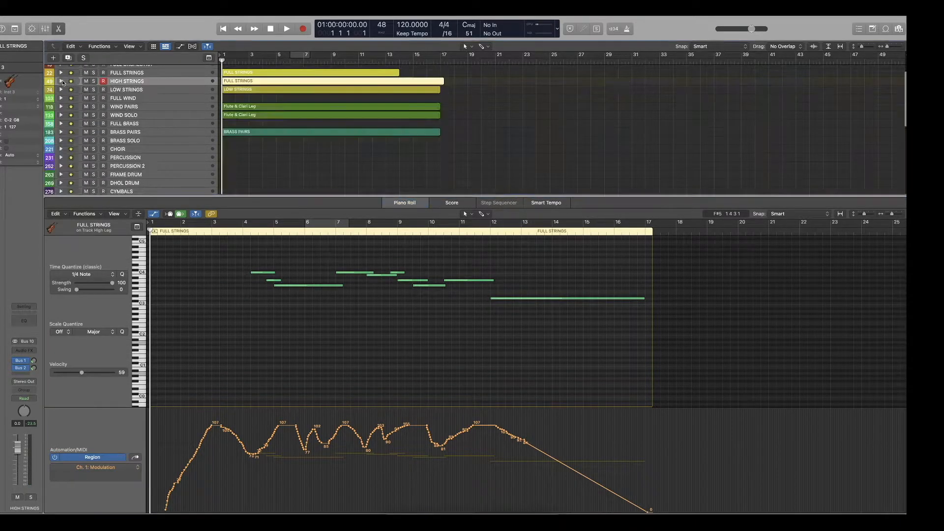
Expand and solo FULL STRINGS, create a four-bar Full Trem region with one long note at bar 1, and play it.
{"action": "left_click", "coordinate": [61, 73]}
{"action": "left_click", "coordinate": [240, 116]}
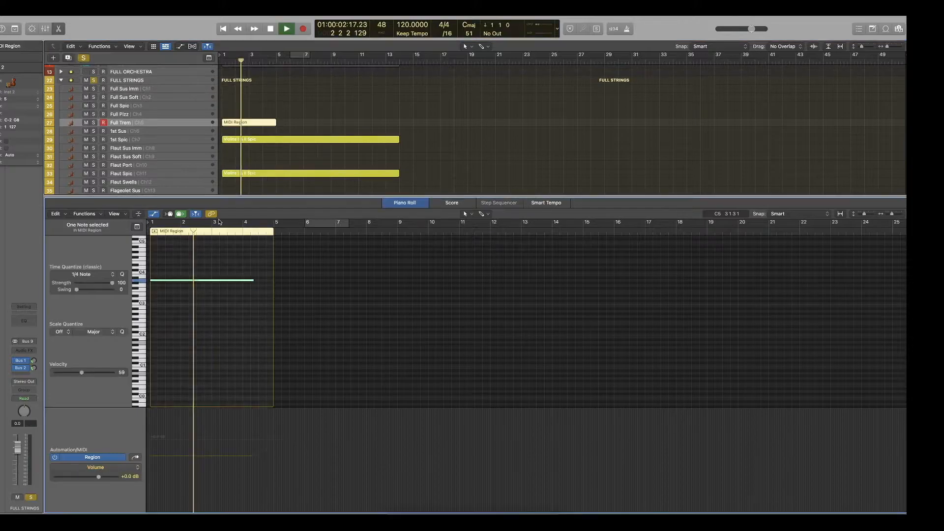
{"action": "key", "text": "space"}
{"action": "key", "text": "Return"}
{"action": "key", "text": "space"}
Add Modulation to the Full Trem region, rising from 54 to 88 and falling to 0, and play it from the start.
{"action": "left_click", "coordinate": [127, 469]}
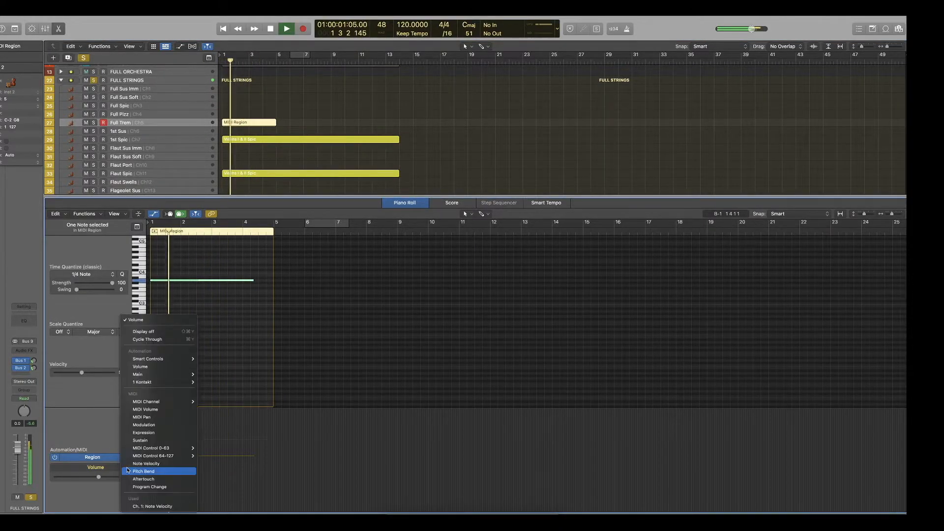
{"action": "left_click", "coordinate": [152, 471]}
{"action": "left_click", "coordinate": [134, 467]}
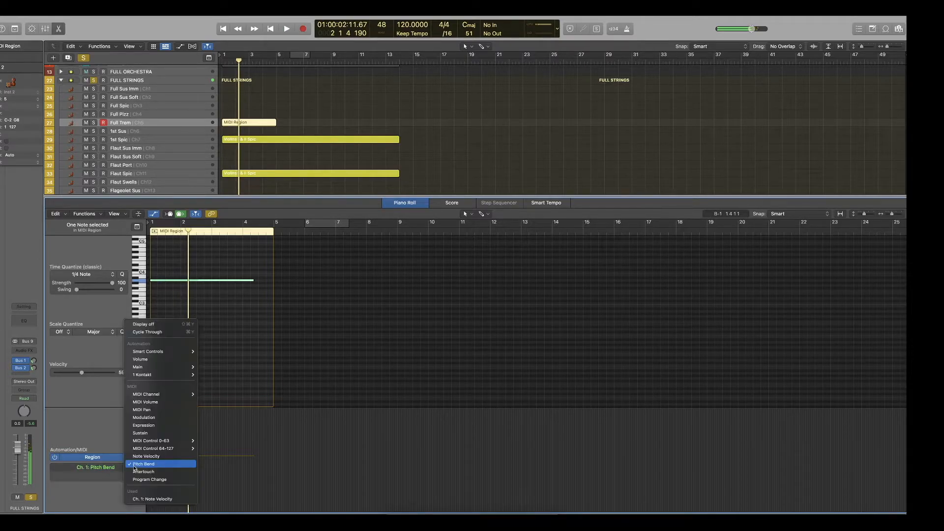
{"action": "left_click", "coordinate": [140, 418]}
{"action": "key", "text": "Return"}
{"action": "key", "text": "space"}
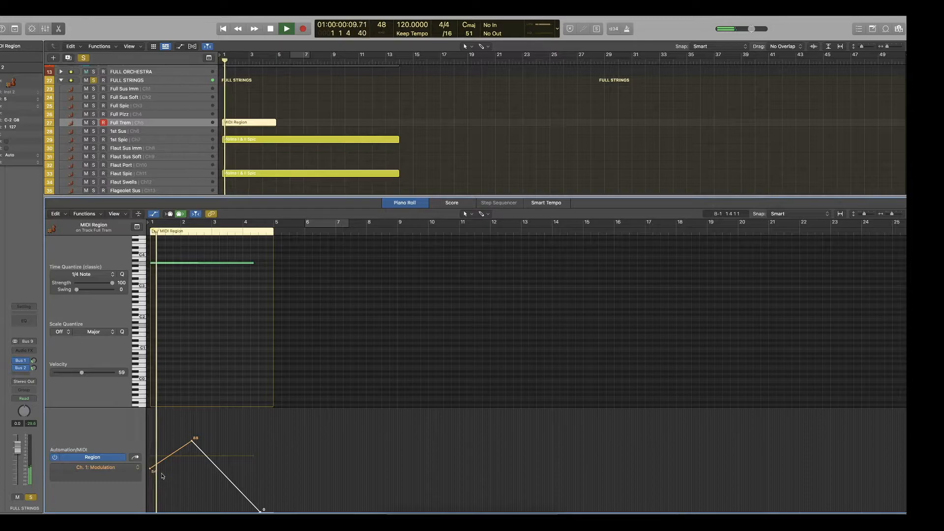
{"action": "scroll", "coordinate": [164, 476], "scroll_direction": "down", "scroll_amount": 2}
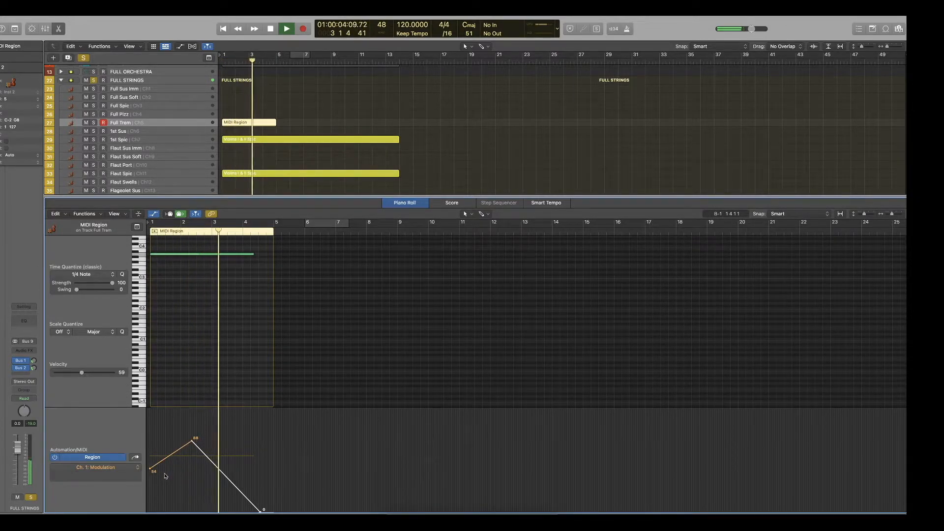
{"action": "key", "text": "space"}
{"action": "key", "text": "Return"}
Copy the Full Trem region onto the Flageolet Sus track at bar 1.
{"action": "scroll", "coordinate": [257, 126], "scroll_direction": "down", "scroll_amount": 2}
{"action": "left_click", "coordinate": [241, 112]}
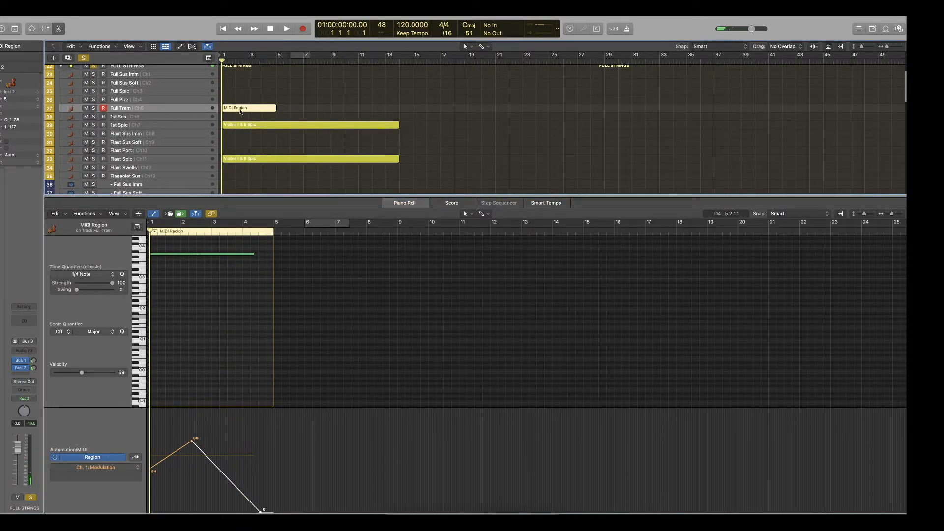
{"action": "scroll", "coordinate": [212, 142], "scroll_direction": "down", "scroll_amount": 1}
{"action": "left_click", "coordinate": [150, 171]}
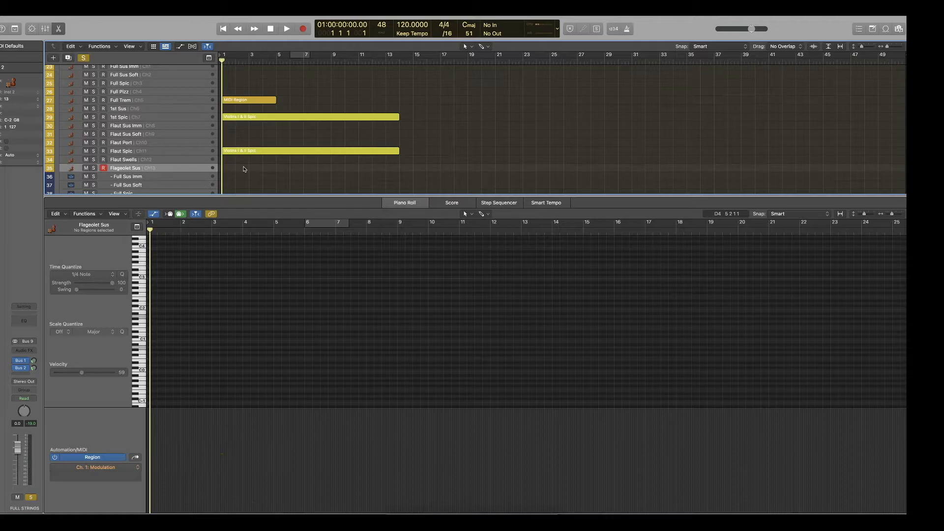
{"action": "key", "text": "super+v"}
{"action": "scroll", "coordinate": [224, 308], "scroll_direction": "up", "scroll_amount": 2}
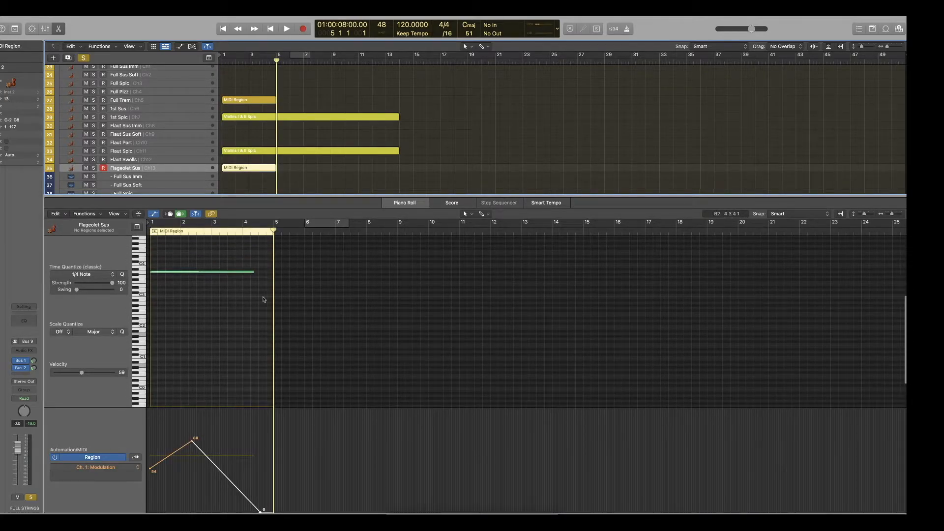
Extend the Flageolet Sus region and its note to bar 9, with modulation falling straight from 107 to 0.
{"action": "left_click_drag", "start_coordinate": [273, 298], "coordinate": [344, 291]}
{"action": "left_click_drag", "start_coordinate": [255, 275], "coordinate": [397, 278]}
{"action": "left_click_drag", "start_coordinate": [261, 511], "coordinate": [398, 511]}
{"action": "left_click_drag", "start_coordinate": [191, 441], "coordinate": [150, 426]}
Transpose the Flageolet Sus note up an octave, play it, and raise the starting modulation value to 127.
{"action": "left_click_drag", "start_coordinate": [222, 337], "coordinate": [182, 258]}
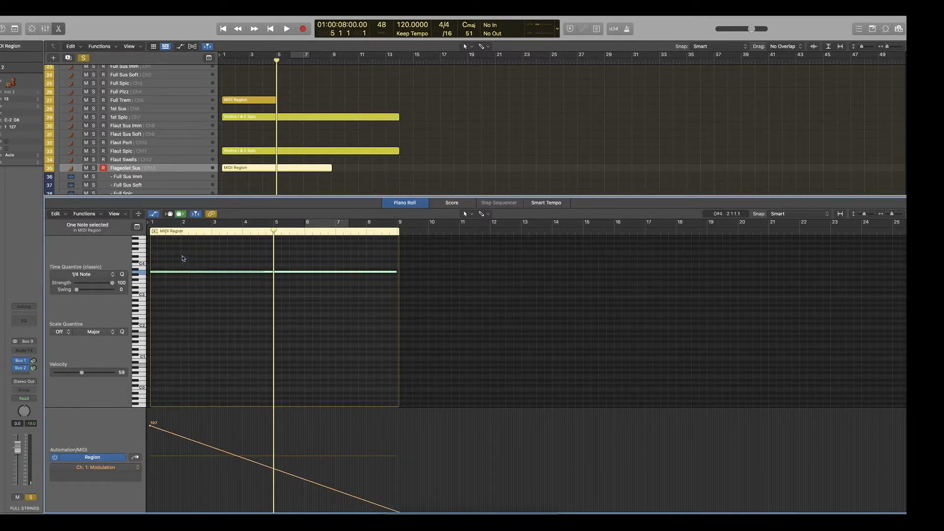
{"action": "key", "text": "shift+alt+Up"}
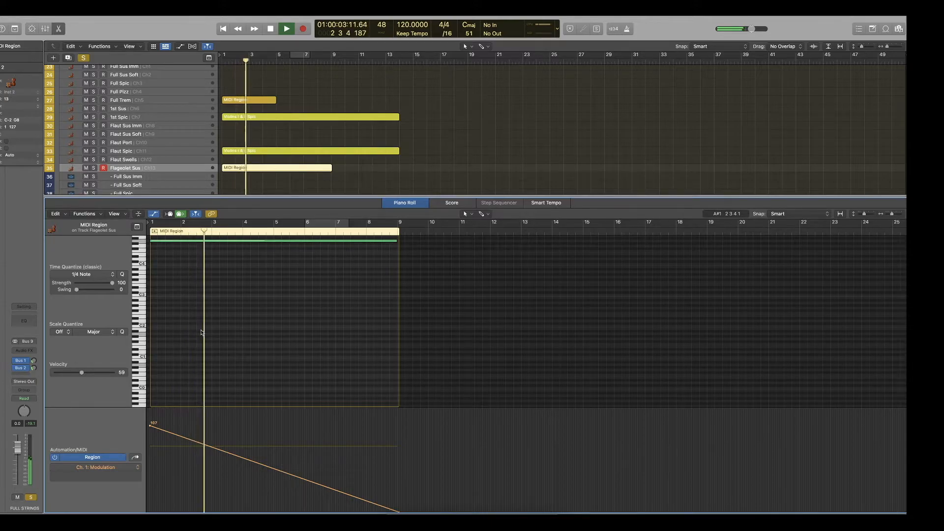
{"action": "left_click_drag", "start_coordinate": [149, 424], "coordinate": [193, 312]}
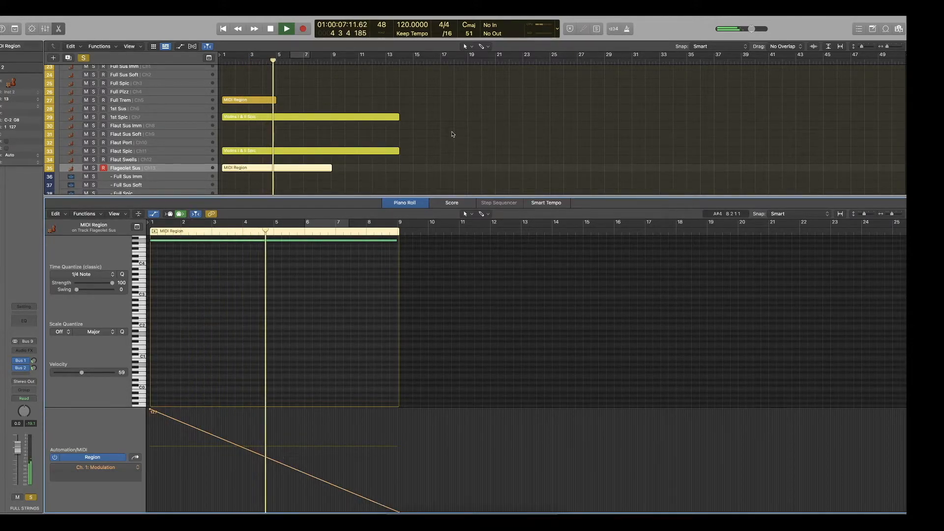
Bend the Flageolet Sus modulation line upward into a convex falling curve with the Automation Curve Tool.
{"action": "left_click", "coordinate": [488, 215]}
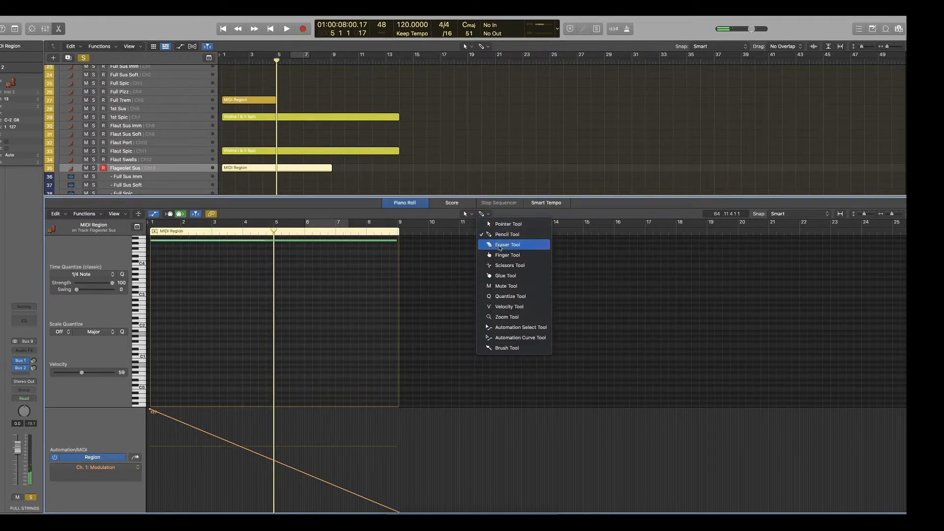
{"action": "left_click", "coordinate": [517, 337]}
{"action": "left_click_drag", "start_coordinate": [260, 459], "coordinate": [267, 425]}
{"action": "left_click", "coordinate": [489, 214]}
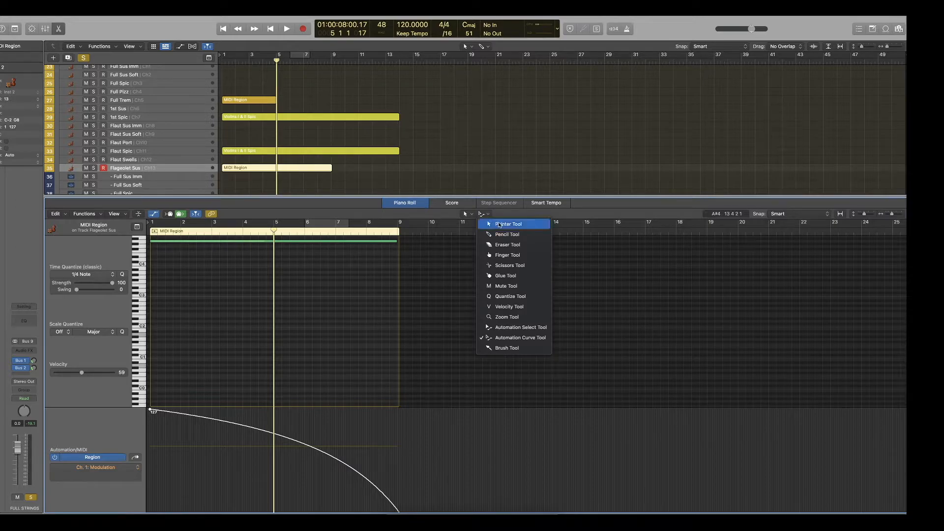
{"action": "left_click", "coordinate": [499, 225]}
Restore the Pencil Tool as the secondary tool, and play the Flageolet Sus note stacked across four octaves.
{"action": "scroll", "coordinate": [362, 318], "scroll_direction": "up", "scroll_amount": 1}
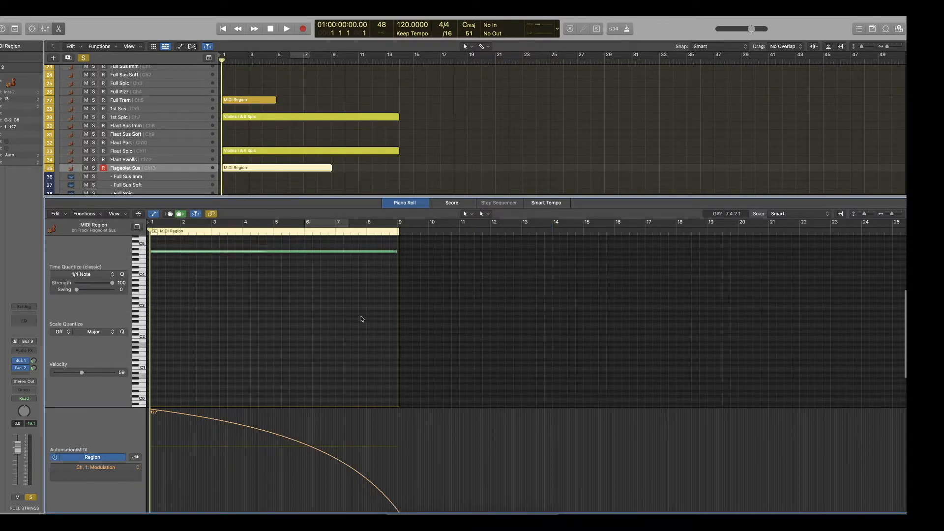
{"action": "left_click", "coordinate": [480, 214]}
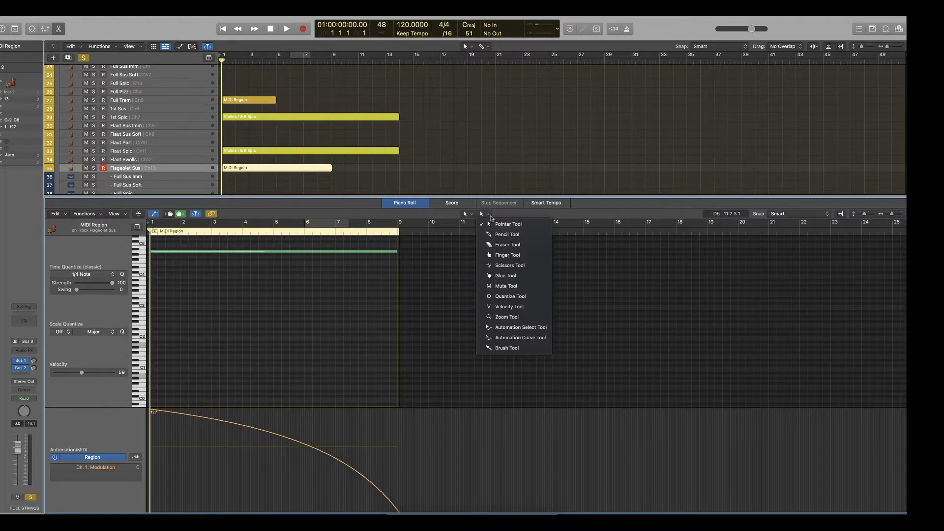
{"action": "left_click", "coordinate": [504, 243]}
{"action": "left_click", "coordinate": [482, 215]}
{"action": "left_click", "coordinate": [328, 310]}
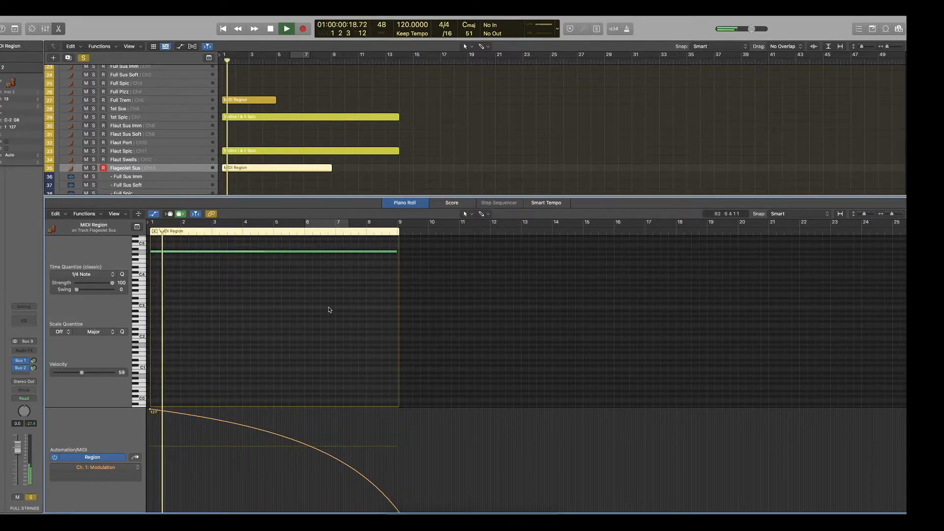
{"action": "key", "text": "space"}
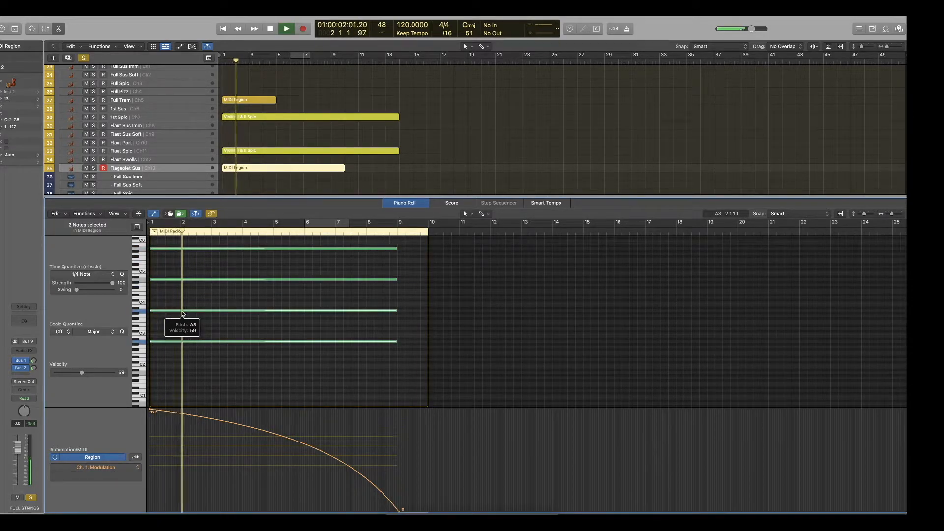
Copy the Flageolet Sus region up to the Flaut Swells track and play it from the start.
{"action": "key", "text": "space"}
{"action": "left_click", "coordinate": [240, 167]}
{"action": "left_click_drag", "start_coordinate": [240, 170], "coordinate": [239, 163]}
{"action": "key", "text": "Return"}
{"action": "key", "text": "space"}
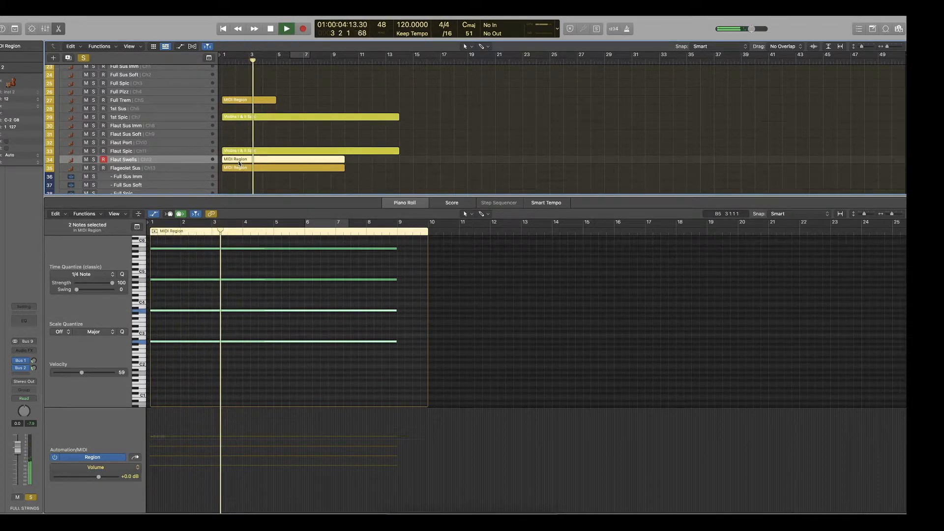
Delete the highest and third-highest notes from the Flaut Swells region, keeping two notes two octaves apart.
{"action": "key", "text": "space"}
{"action": "scroll", "coordinate": [258, 305], "scroll_direction": "up", "scroll_amount": 2}
{"action": "left_click", "coordinate": [260, 178]}
{"action": "left_click", "coordinate": [262, 161]}
{"action": "left_click_drag", "start_coordinate": [260, 271], "coordinate": [238, 244]}
{"action": "key", "text": "Delete"}
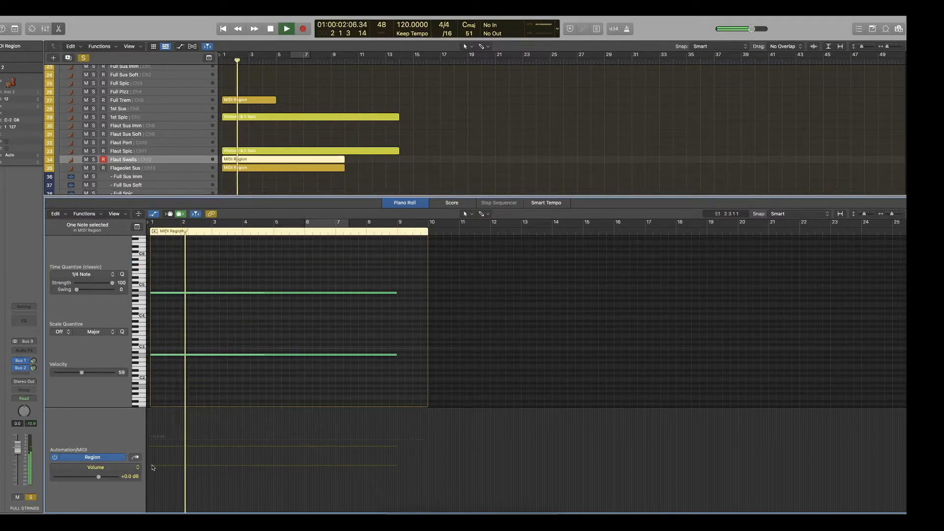
Reshape the Flaut Swells Modulation to swell from 0 to 83 just before bar 3 and fall to 0 at bar 9, auditioning it.
{"action": "left_click", "coordinate": [137, 467]}
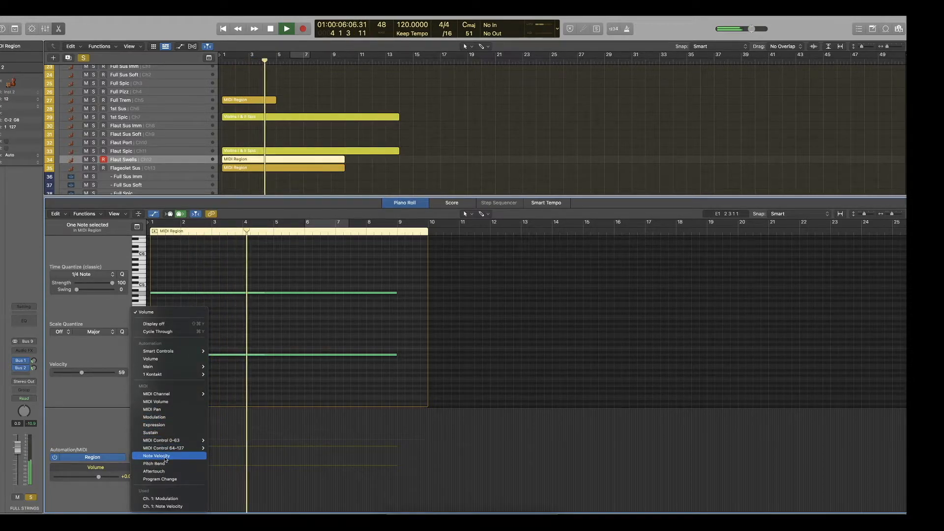
{"action": "left_click", "coordinate": [163, 418]}
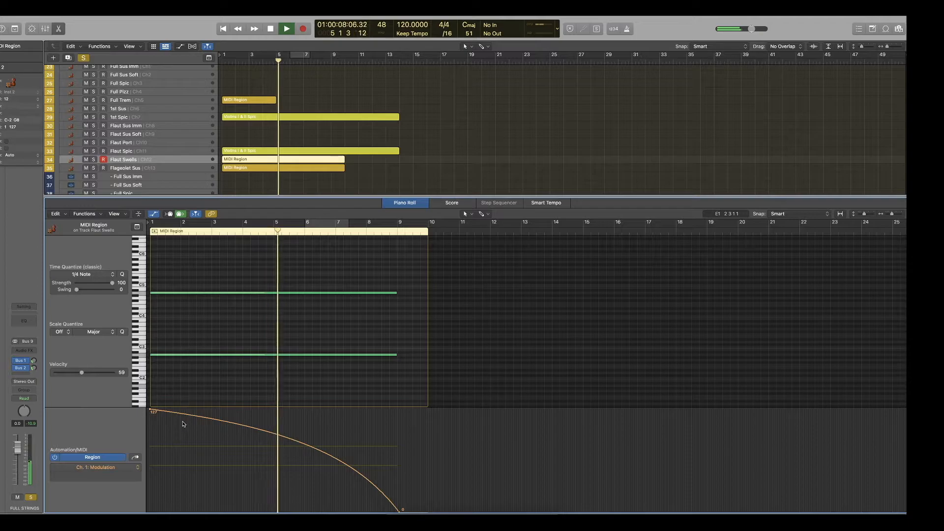
{"action": "left_click", "coordinate": [200, 429]}
{"action": "left_click_drag", "start_coordinate": [146, 406], "coordinate": [153, 509]}
{"action": "left_click_drag", "start_coordinate": [202, 430], "coordinate": [208, 431]}
{"action": "key", "text": "space"}
{"action": "key", "text": "space"}
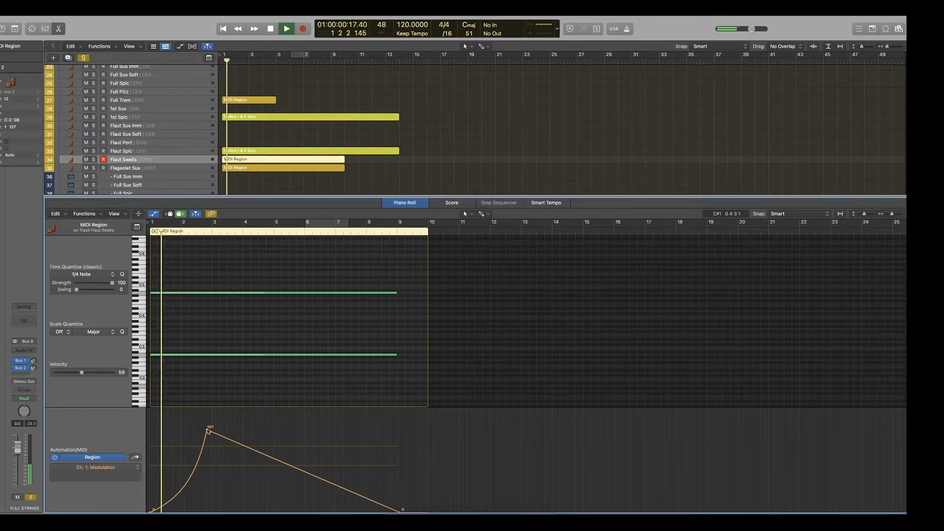
{"action": "left_click_drag", "start_coordinate": [208, 431], "coordinate": [209, 445]}
Collapse and unsolo FULL STRINGS, play the full arrangement, and move the playhead to bar 7.
{"action": "key", "text": "Return"}
{"action": "scroll", "coordinate": [135, 167], "scroll_direction": "up", "scroll_amount": 3}
{"action": "left_click", "coordinate": [61, 86]}
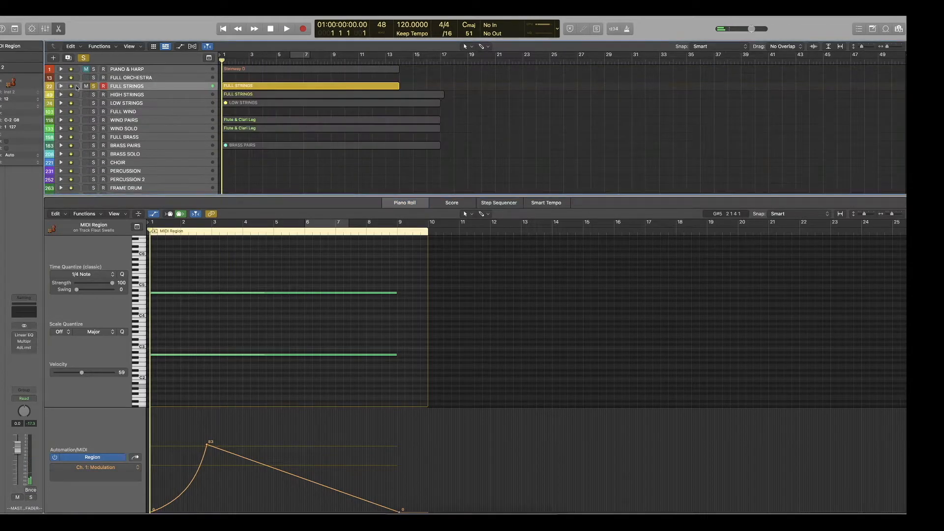
{"action": "left_click", "coordinate": [94, 86]}
{"action": "key", "text": "space"}
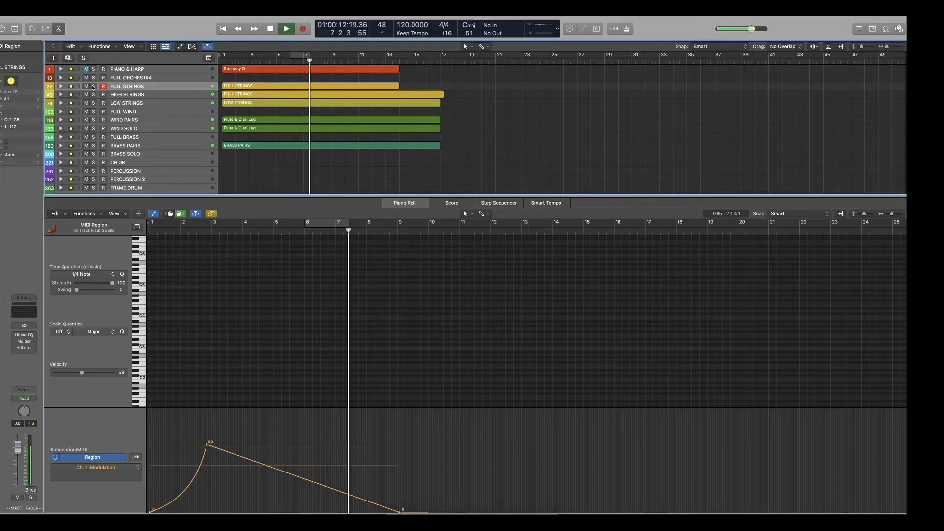
{"action": "key", "text": "space"}
{"action": "left_click", "coordinate": [336, 231]}
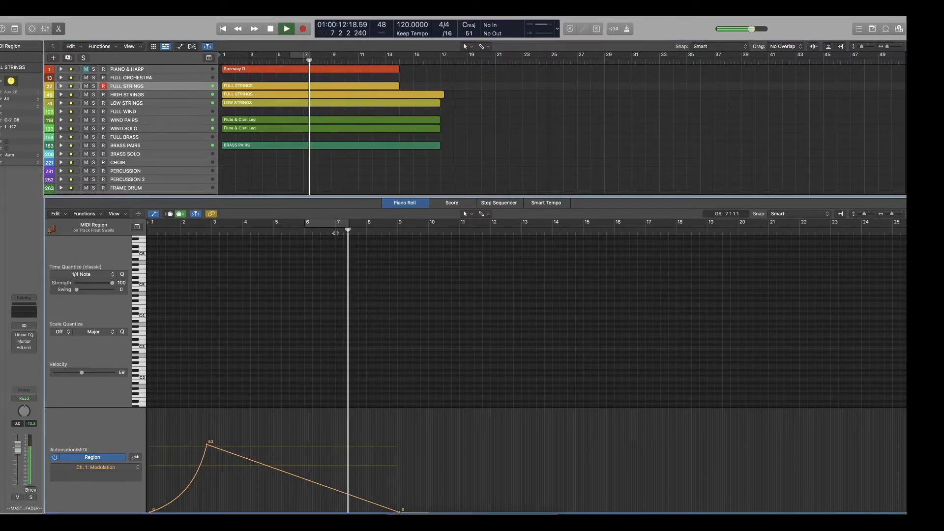
{"action": "key", "text": "space"}
In the High Leg region, remove the short notes before bar 5 and extend the bar 5 note back to bar 1.
{"action": "scroll", "coordinate": [262, 107], "scroll_direction": "down", "scroll_amount": 1}
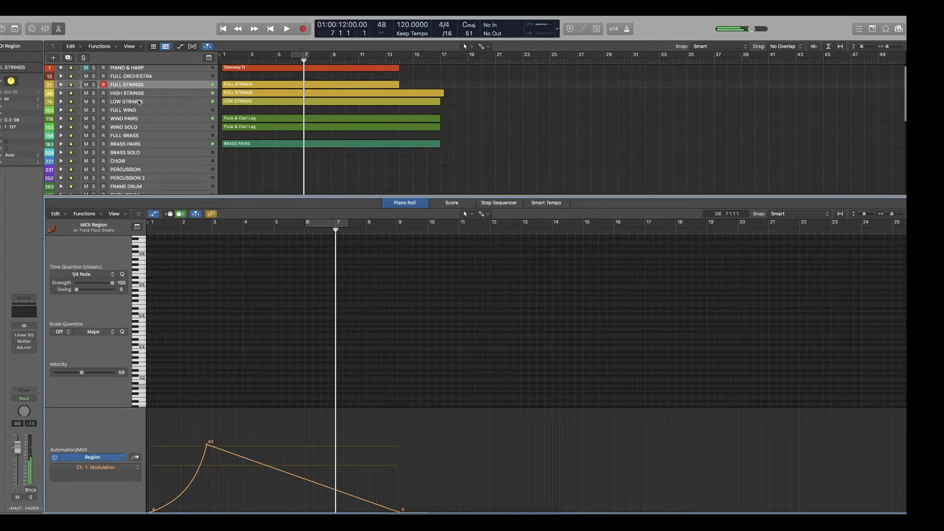
{"action": "left_click", "coordinate": [60, 93]}
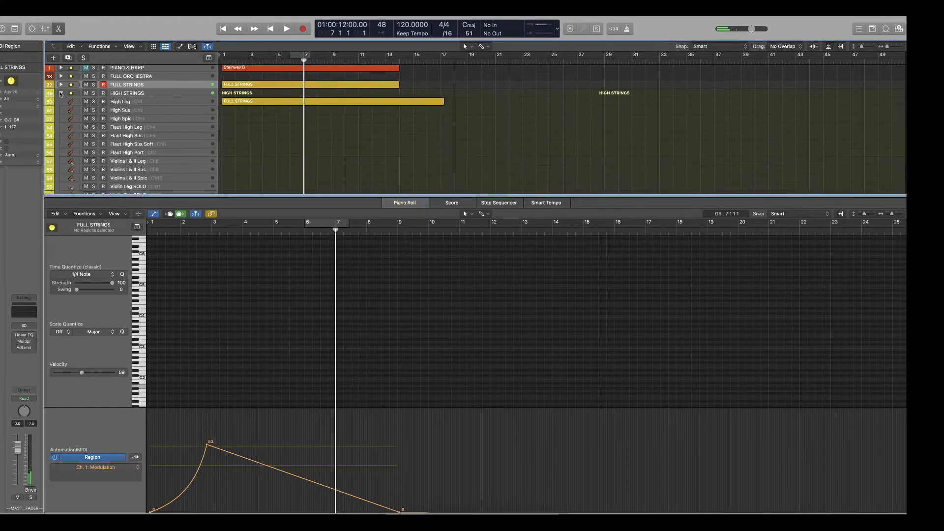
{"action": "left_click", "coordinate": [244, 102]}
{"action": "left_click_drag", "start_coordinate": [298, 298], "coordinate": [165, 335]}
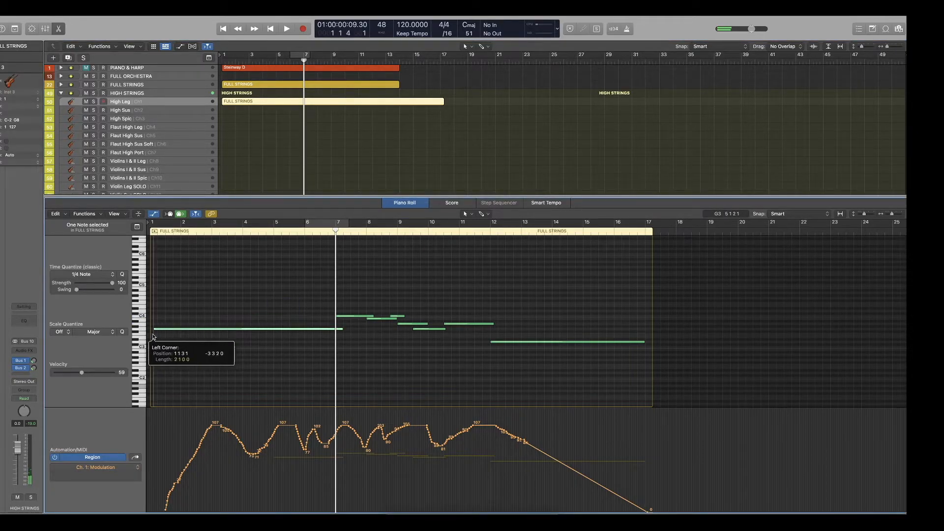
Replace the High Leg modulation before bar 7 with a straight rise from 0 at bar 1, play it, and collapse HIGH STRINGS.
{"action": "mouse_move", "coordinate": [337, 432]}
{"action": "left_mouse_down"}
{"action": "mouse_move", "coordinate": [184, 486]}
{"action": "mouse_move", "coordinate": [150, 512]}
{"action": "left_mouse_up"}
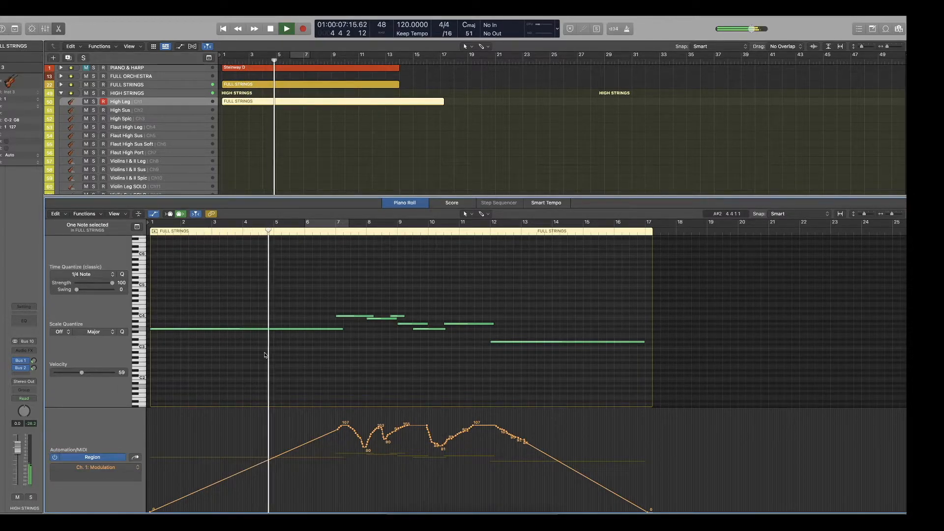
{"action": "left_click", "coordinate": [61, 85]}
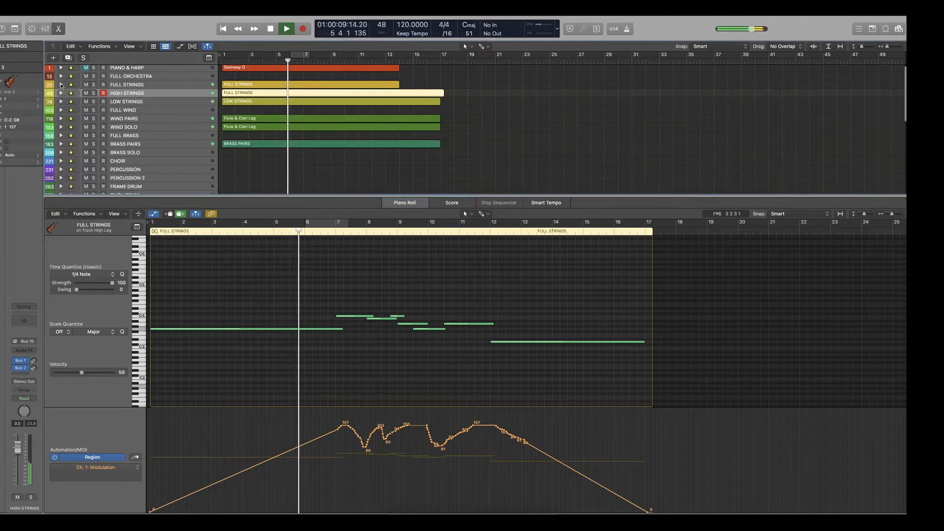
Extend the Full Trem region from bar 1 and its held note to bar 9.
{"action": "scroll", "coordinate": [270, 145], "scroll_direction": "down", "scroll_amount": 2}
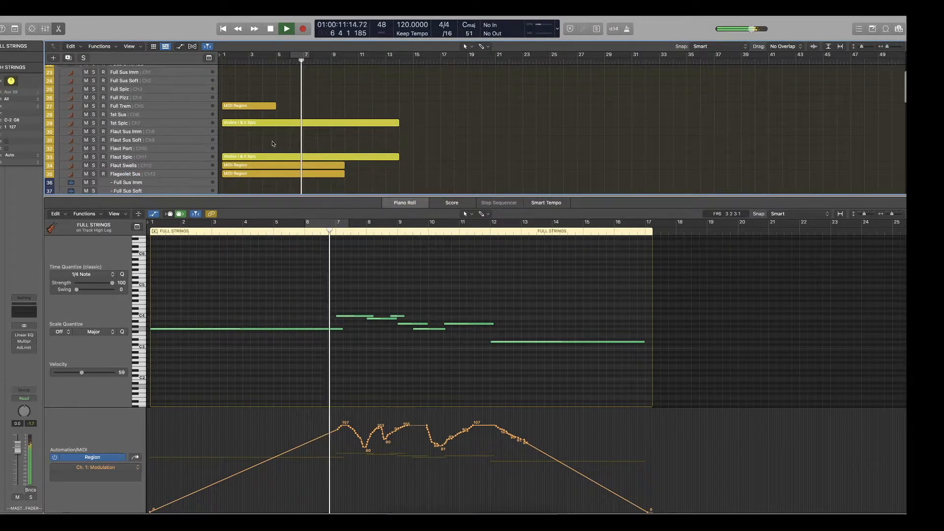
{"action": "left_click", "coordinate": [258, 107]}
{"action": "left_click_drag", "start_coordinate": [270, 375], "coordinate": [397, 376]}
{"action": "left_click", "coordinate": [253, 324]}
{"action": "left_click_drag", "start_coordinate": [267, 325], "coordinate": [393, 324]}
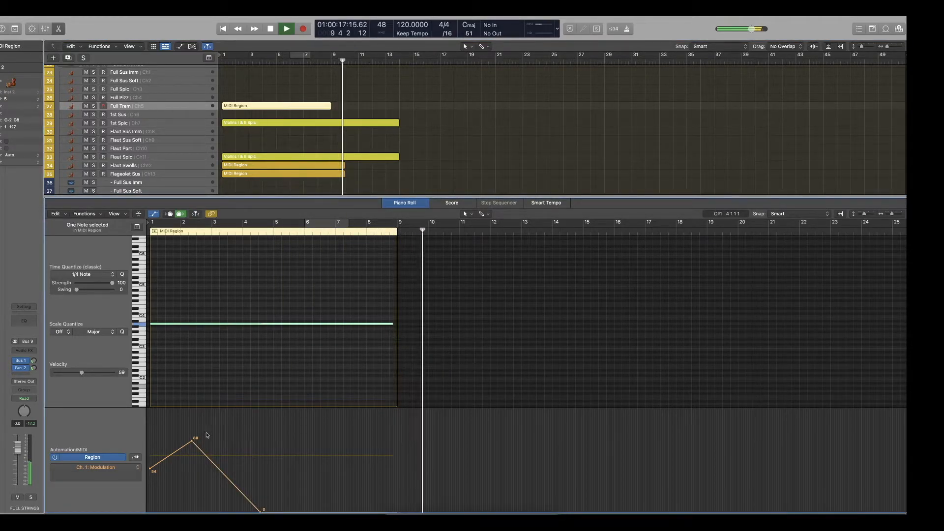
Reshape the Full Trem Modulation to peak at bar 3 and fall in a concave curve to 0 at bar 9.
{"action": "left_click_drag", "start_coordinate": [191, 443], "coordinate": [212, 432]}
{"action": "left_click_drag", "start_coordinate": [260, 511], "coordinate": [397, 511]}
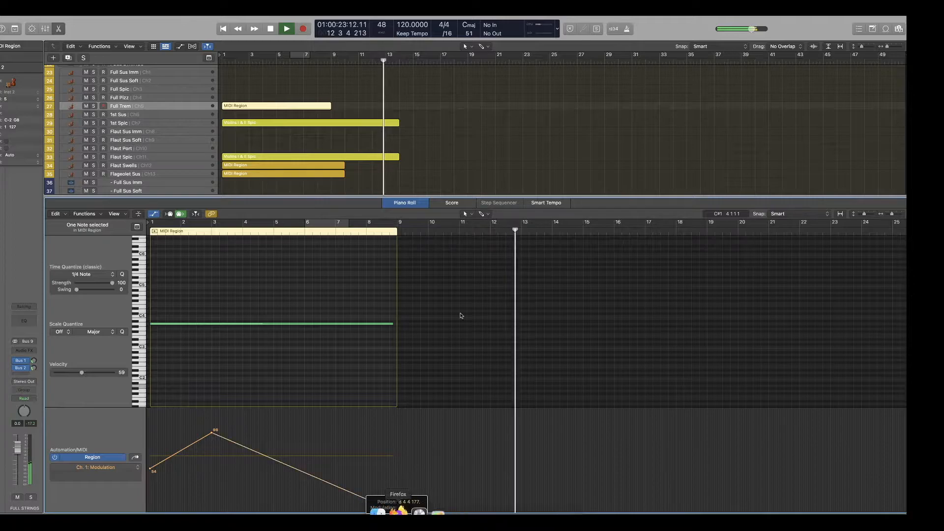
{"action": "left_click", "coordinate": [482, 215]}
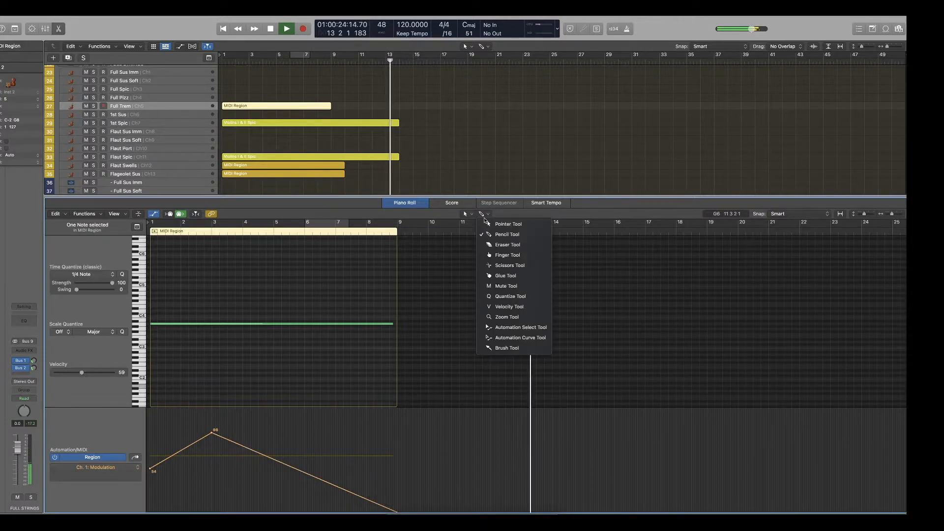
{"action": "left_click", "coordinate": [518, 338]}
{"action": "left_click_drag", "start_coordinate": [294, 472], "coordinate": [288, 494]}
{"action": "key", "text": "space"}
Copy the Full Trem region to bar 12, play the copy, and return the playhead to the start.
{"action": "left_click", "coordinate": [521, 231]}
{"action": "scroll", "coordinate": [444, 141], "scroll_direction": "down", "scroll_amount": 1}
{"action": "left_click", "coordinate": [276, 106]}
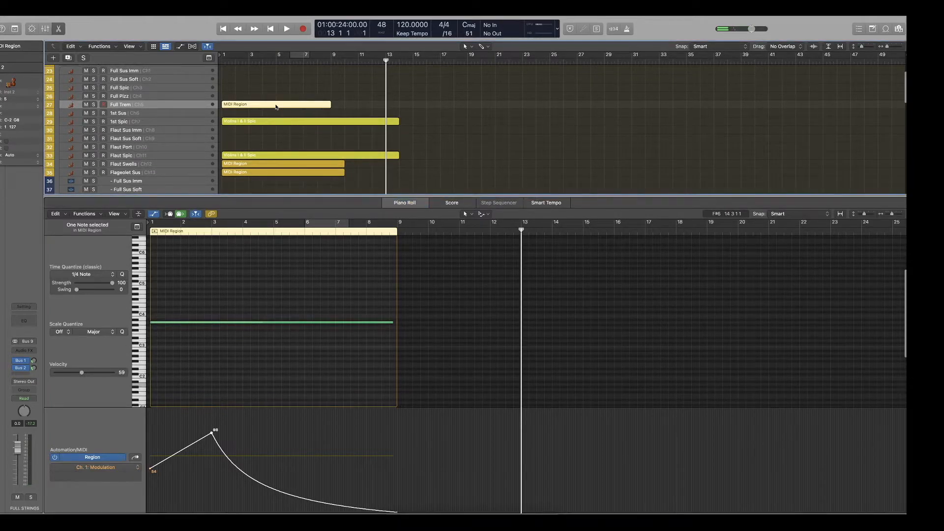
{"action": "left_click_drag", "start_coordinate": [308, 107], "coordinate": [421, 109]}
{"action": "left_click", "coordinate": [372, 62]}
{"action": "key", "text": "space"}
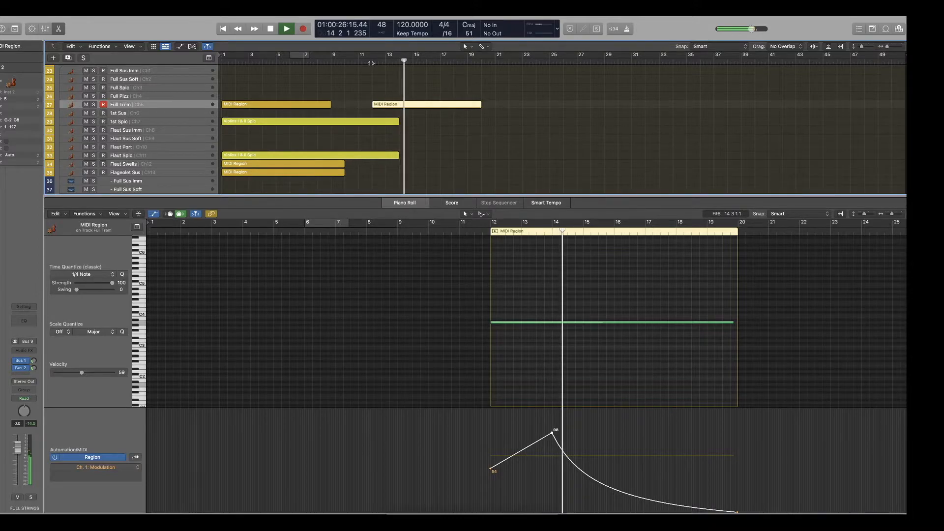
{"action": "key", "text": "space"}
{"action": "key", "text": "Return"}
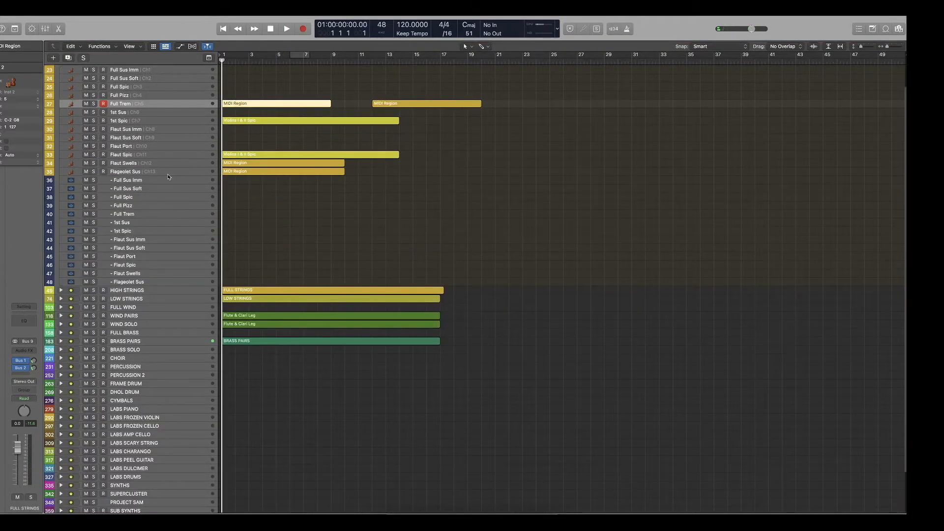
Collapse FULL STRINGS and play the arrangement with BRASS PAIRS expanded and soloed.
{"action": "scroll", "coordinate": [169, 177], "scroll_direction": "up", "scroll_amount": 3}
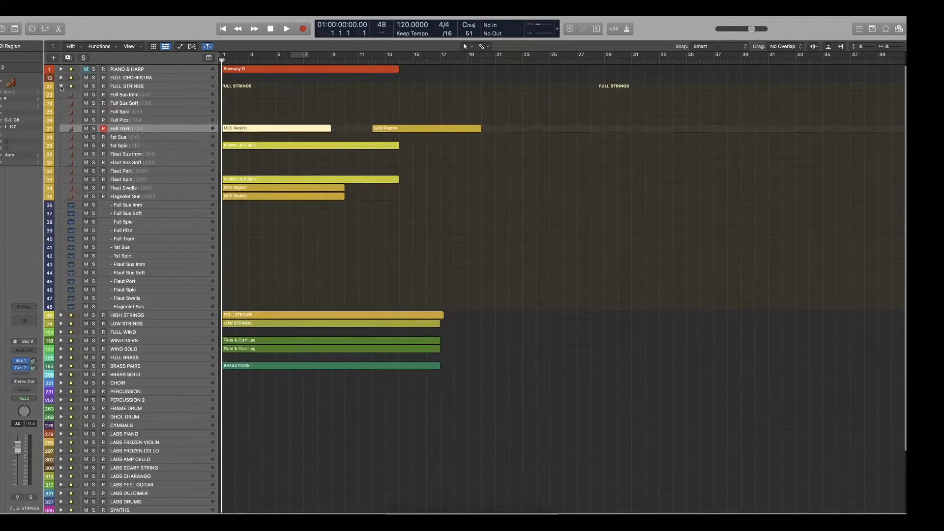
{"action": "left_click", "coordinate": [61, 86]}
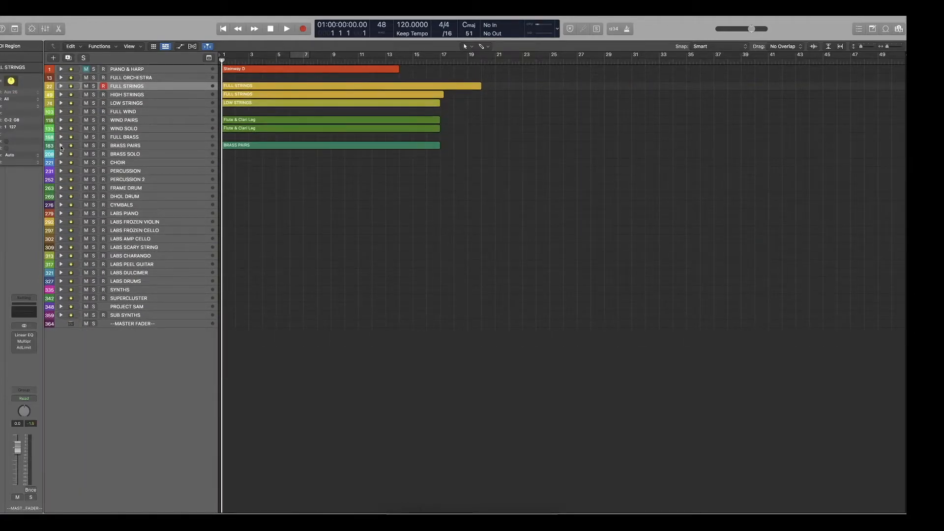
{"action": "left_click", "coordinate": [60, 145]}
{"action": "key", "text": "space"}
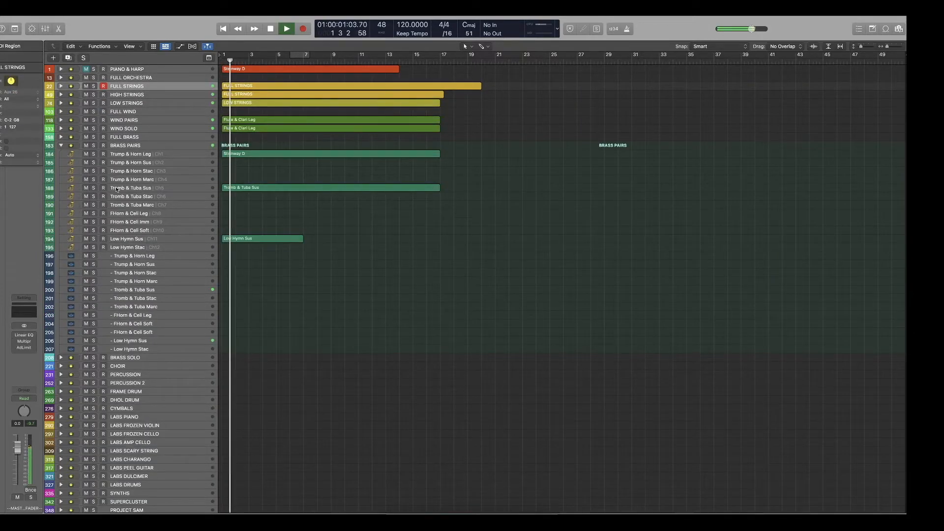
{"action": "left_click", "coordinate": [93, 146]}
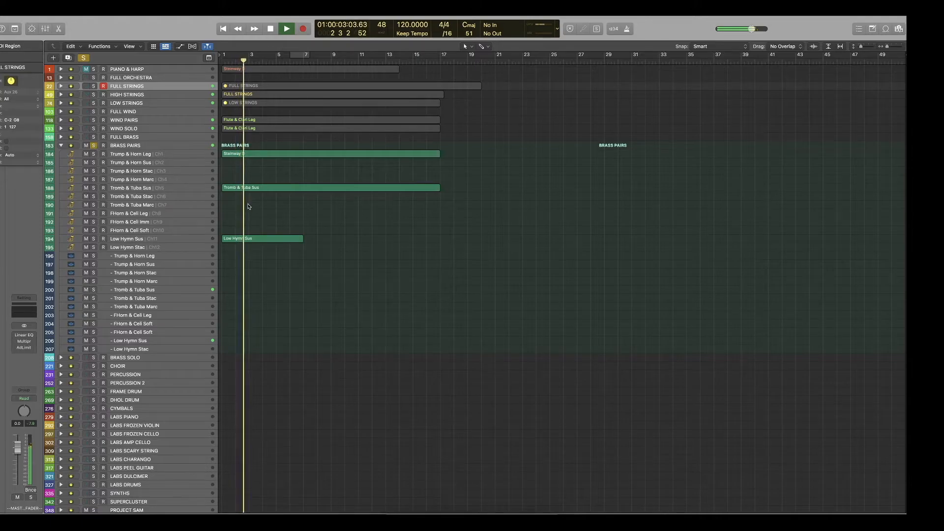
{"action": "left_click_drag", "start_coordinate": [248, 206], "coordinate": [295, 148]}
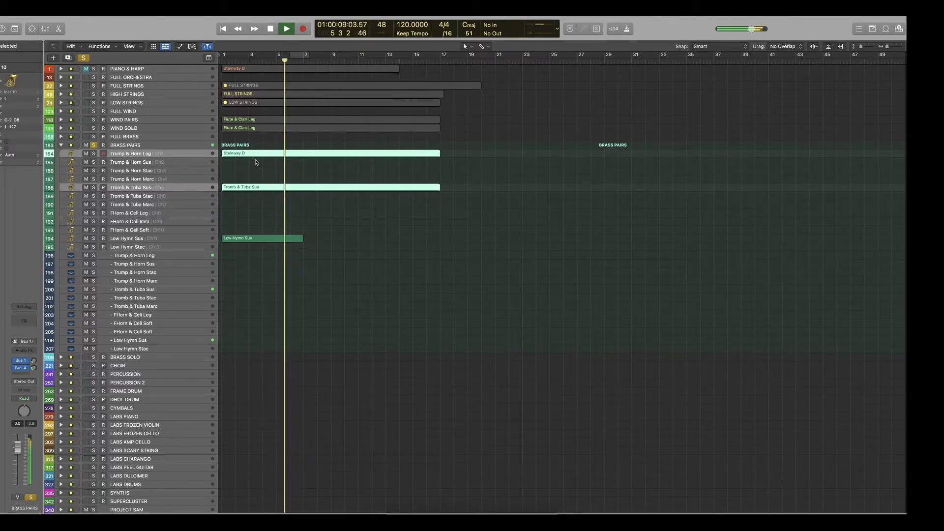
Remove the Trump & Horn Leg notes between bars 7 and 8 and audition the soloed BRASS PAIRS.
{"action": "left_click", "coordinate": [258, 155]}
{"action": "double_click", "coordinate": [258, 154]}
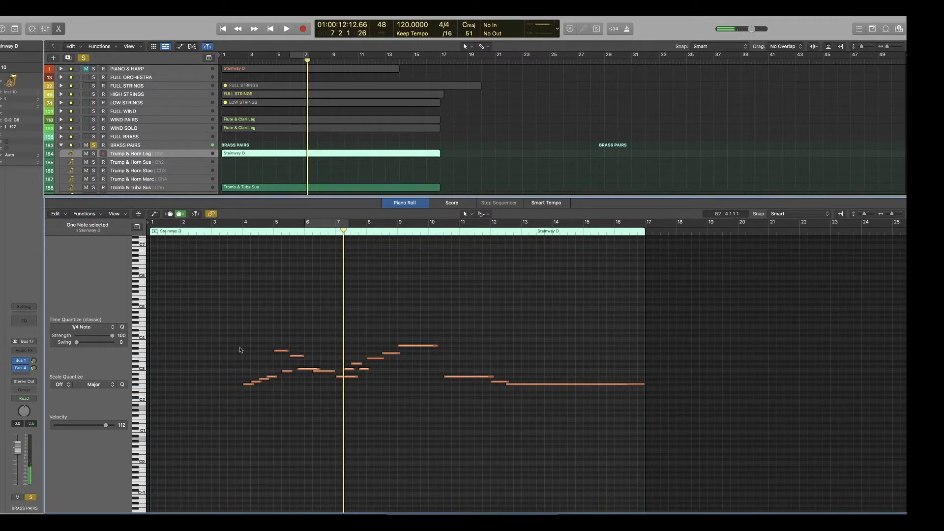
{"action": "left_click", "coordinate": [230, 228]}
{"action": "key", "text": "space"}
{"action": "left_click", "coordinate": [264, 187]}
{"action": "scroll", "coordinate": [364, 359], "scroll_direction": "down", "scroll_amount": 1}
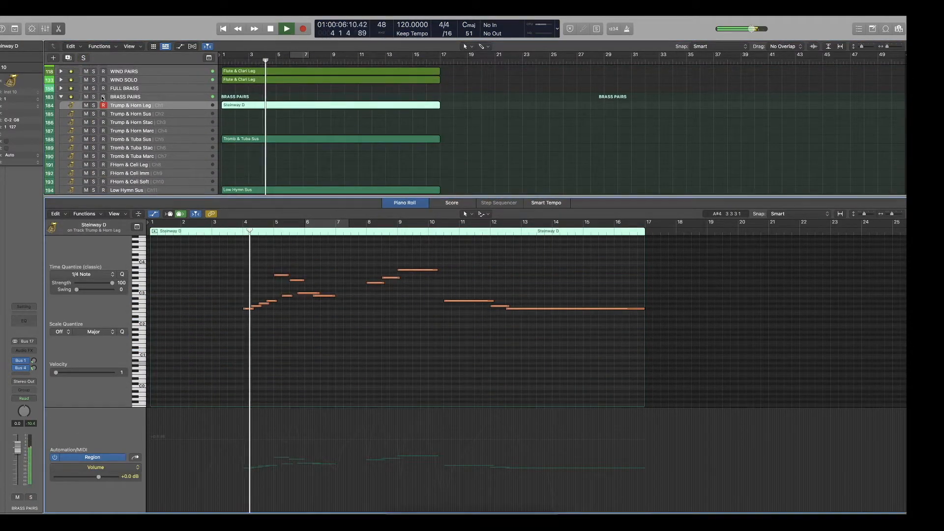
{"action": "left_click", "coordinate": [93, 97]}
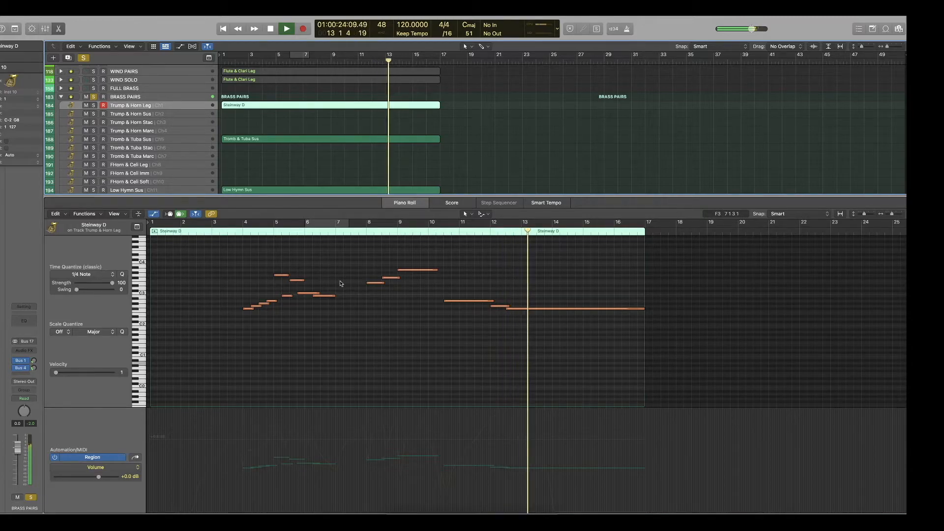
{"action": "key", "text": "space"}
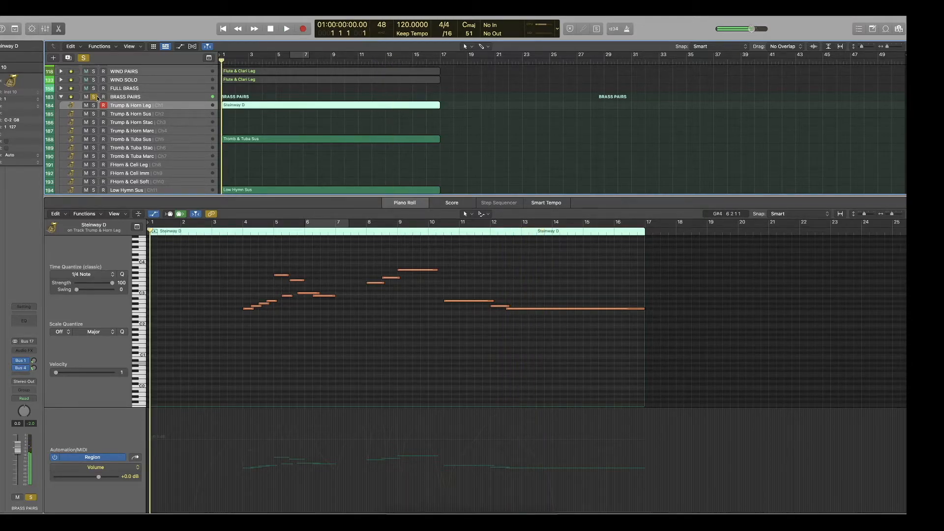
Unsolo BRASS PAIRS and collapse its track stack.
{"action": "left_click", "coordinate": [93, 96]}
{"action": "left_click", "coordinate": [61, 96]}
{"action": "scroll", "coordinate": [264, 131], "scroll_direction": "up", "scroll_amount": 2}
{"action": "left_click", "coordinate": [61, 94]}
{"action": "left_click", "coordinate": [153, 136]}
{"action": "left_click", "coordinate": [61, 93]}
{"action": "scroll", "coordinate": [263, 131], "scroll_direction": "up", "scroll_amount": 3}
{"action": "scroll", "coordinate": [263, 131], "scroll_direction": "down", "scroll_amount": 3}
Close the piano roll, expand FRAME DRUM and select its Main track.
{"action": "left_click", "coordinate": [130, 151]}
{"action": "key", "text": "p"}
{"action": "left_click", "coordinate": [61, 215]}
{"action": "left_click", "coordinate": [130, 227]}
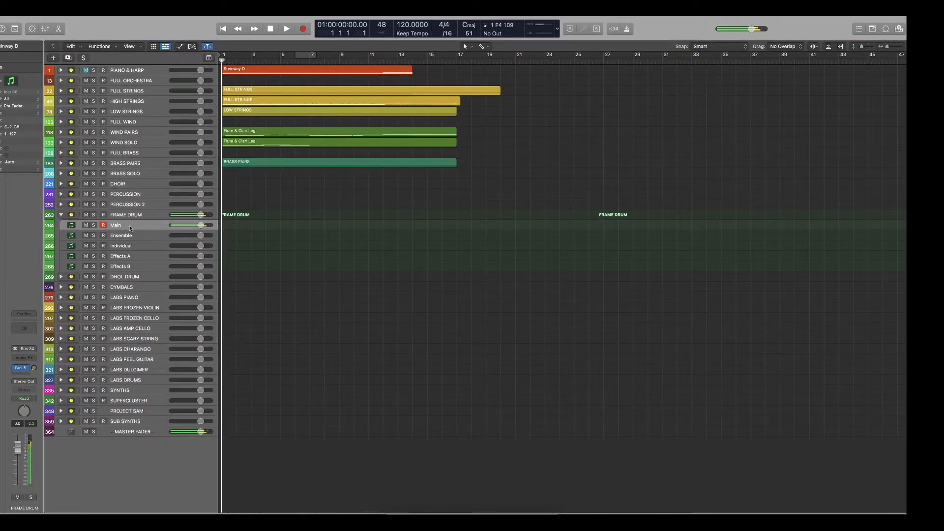
{"action": "key", "text": "space"}
{"action": "key", "text": "space"}
{"action": "left_click_drag", "start_coordinate": [445, 243], "coordinate": [232, 207]}
{"action": "key", "text": "Delete"}
{"action": "key", "text": "Return"}
{"action": "key", "text": "r"}
{"action": "key", "text": "space"}
{"action": "key", "text": "Delete"}
{"action": "key", "text": "Return"}
{"action": "key", "text": "r"}
{"action": "key", "text": "space"}
{"action": "key", "text": "Delete"}
Record a frame drum part on Main up to bar 13 and extend the region's start back to bar 1.
{"action": "key", "text": "Return"}
{"action": "key", "text": "r"}
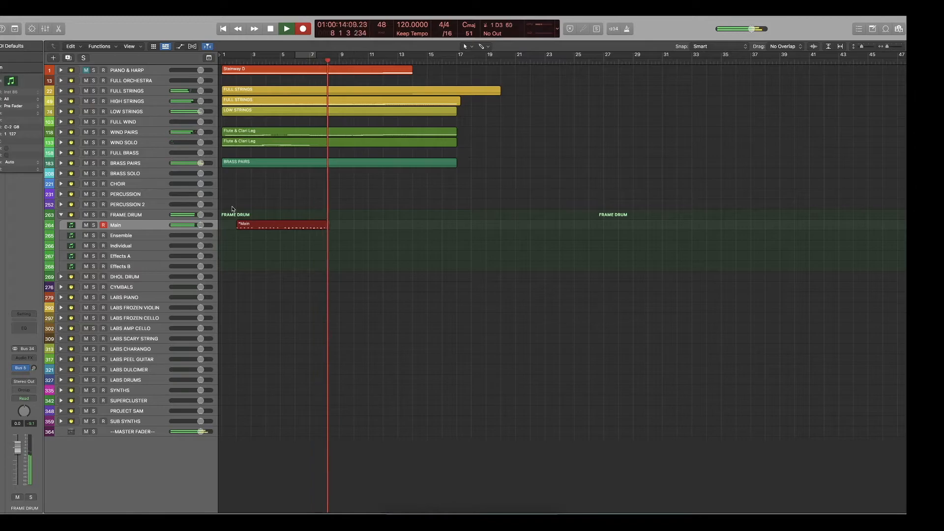
{"action": "key", "text": "space"}
{"action": "key", "text": "p"}
{"action": "key", "text": "Return"}
{"action": "key", "text": "space"}
{"action": "left_click_drag", "start_coordinate": [191, 380], "coordinate": [148, 380]}
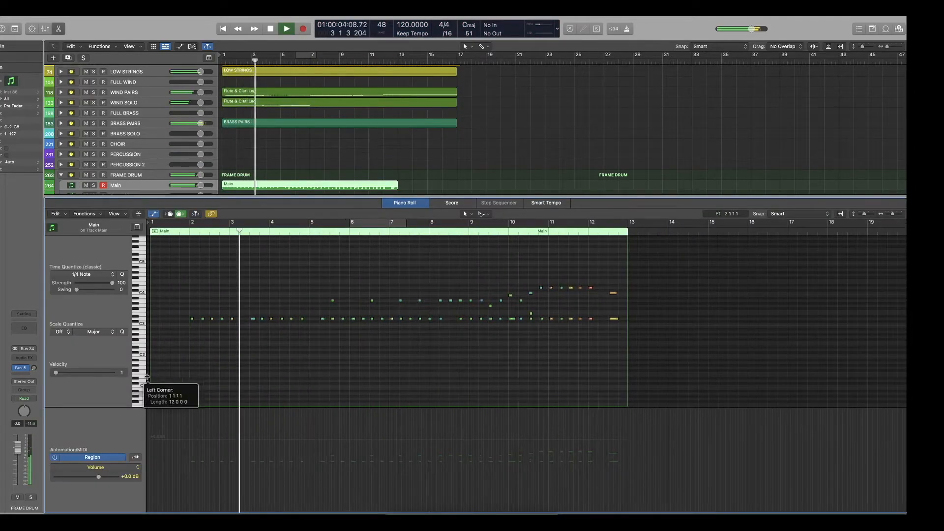
{"action": "key", "text": "space"}
Add frame drum hits through bar 1 and shape the velocities to rise until bar 2 and fall by bar 3.
{"action": "left_click_drag", "start_coordinate": [173, 309], "coordinate": [151, 318]}
{"action": "left_click", "coordinate": [234, 513]}
{"action": "key", "text": "Return"}
{"action": "key", "text": "space"}
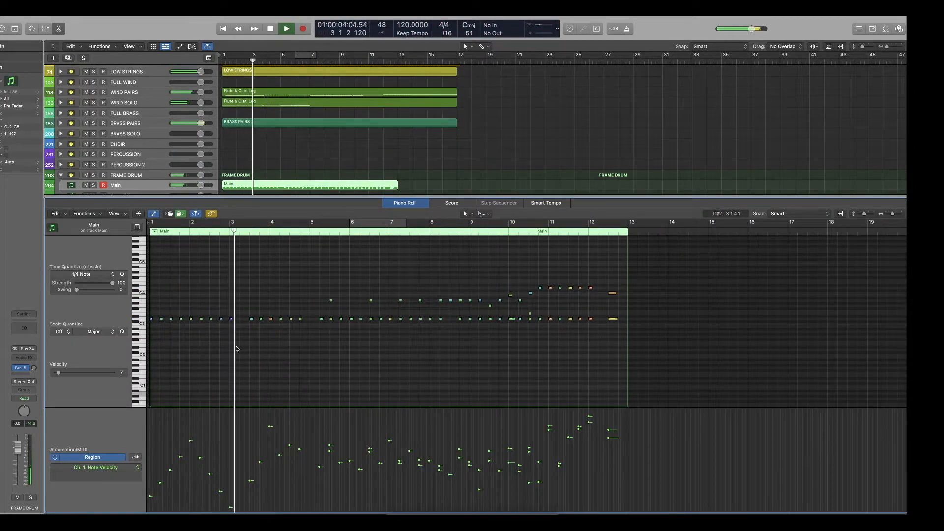
Delete the high frame drum notes before bar 10 and all hits between about bars 6.5 and 10.5.
{"action": "scroll", "coordinate": [299, 352], "scroll_direction": "right", "scroll_amount": 1}
{"action": "left_click_drag", "start_coordinate": [284, 319], "coordinate": [409, 306]}
{"action": "key", "text": "space"}
{"action": "key", "text": "Delete"}
{"action": "key", "text": "Delete"}
{"action": "left_click", "coordinate": [246, 225]}
{"action": "key", "text": "space"}
{"action": "left_click_drag", "start_coordinate": [469, 294], "coordinate": [335, 319]}
{"action": "scroll", "coordinate": [335, 133], "scroll_direction": "down", "scroll_amount": 5}
{"action": "left_click_drag", "start_coordinate": [335, 318], "coordinate": [345, 318]}
{"action": "scroll", "coordinate": [381, 301], "scroll_direction": "right", "scroll_amount": 2}
{"action": "left_click_drag", "start_coordinate": [469, 287], "coordinate": [418, 325]}
{"action": "key", "text": "Delete"}
{"action": "key", "text": "space"}
Copy the closing frame drum hits back to just before bar 10 and ramp their velocities upward to bar 12.
{"action": "left_click_drag", "start_coordinate": [504, 318], "coordinate": [463, 320]}
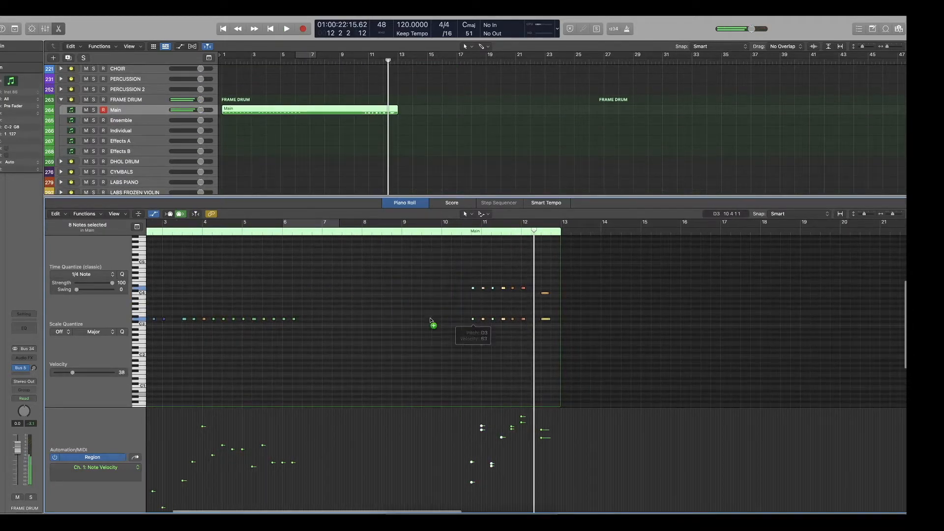
{"action": "key", "text": "space"}
{"action": "left_click_drag", "start_coordinate": [382, 502], "coordinate": [524, 415]}
{"action": "key", "text": "space"}
{"action": "key", "text": "space"}
{"action": "mouse_move", "coordinate": [474, 261]}
{"action": "left_mouse_down"}
{"action": "mouse_move", "coordinate": [380, 324]}
{"action": "mouse_move", "coordinate": [324, 326]}
{"action": "left_mouse_up"}
{"action": "left_click_drag", "start_coordinate": [328, 504], "coordinate": [468, 439]}
Adjust the timing of the closing frame drum hits and lower the velocity of the last two notes after bar 12.
{"action": "left_click_drag", "start_coordinate": [439, 288], "coordinate": [447, 290]}
{"action": "key", "text": "space"}
{"action": "key", "text": "space"}
{"action": "left_click_drag", "start_coordinate": [520, 283], "coordinate": [496, 326]}
{"action": "key", "text": "space"}
{"action": "mouse_move", "coordinate": [504, 318]}
{"action": "left_mouse_down"}
{"action": "mouse_move", "coordinate": [489, 319]}
{"action": "mouse_move", "coordinate": [508, 319]}
{"action": "left_mouse_up"}
{"action": "key", "text": "space"}
{"action": "left_click_drag", "start_coordinate": [499, 430], "coordinate": [500, 447]}
{"action": "left_click", "coordinate": [322, 233]}
{"action": "key", "text": "space"}
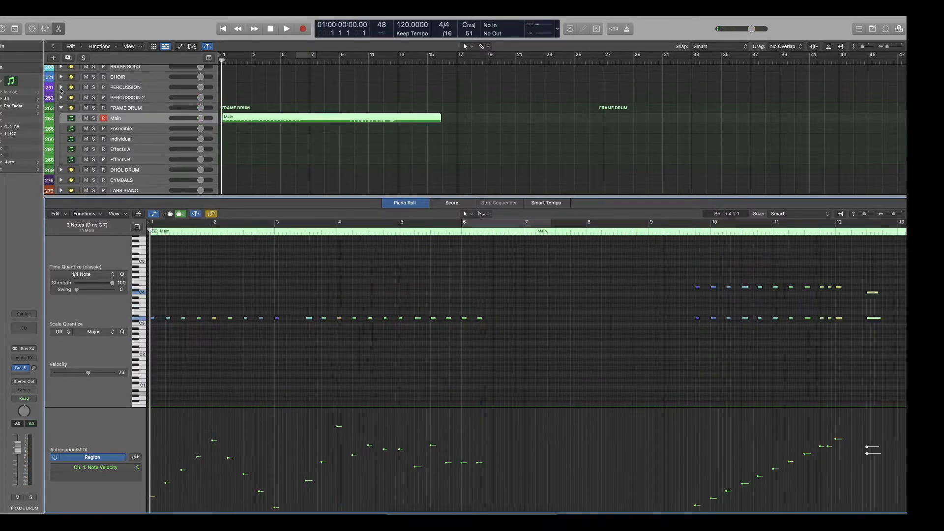
With the Pencil Tool, create a one-bar Percussion SFX region holding a full-bar F1 note, and play it.
{"action": "left_click", "coordinate": [484, 214]}
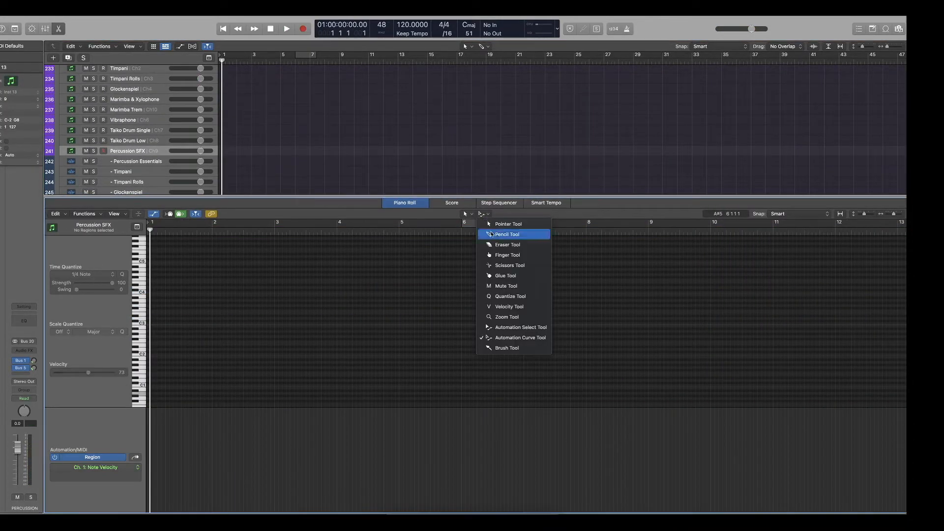
{"action": "left_click", "coordinate": [502, 236]}
{"action": "left_click_drag", "start_coordinate": [260, 151], "coordinate": [231, 152]}
{"action": "left_click_drag", "start_coordinate": [171, 318], "coordinate": [170, 372]}
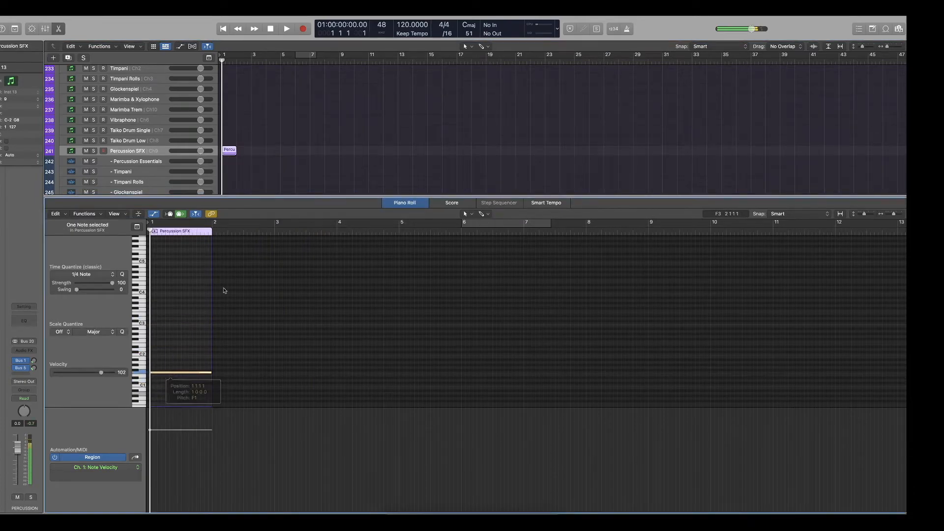
{"action": "key", "text": "space"}
{"action": "scroll", "coordinate": [246, 124], "scroll_direction": "down", "scroll_amount": 5}
Copy the Percussion SFX region to bar 7, lower the copied note's pitch, and audition it.
{"action": "left_click_drag", "start_coordinate": [229, 79], "coordinate": [318, 81]}
{"action": "key", "text": "space"}
{"action": "left_click_drag", "start_coordinate": [544, 373], "coordinate": [544, 381]}
{"action": "key", "text": "space"}
{"action": "scroll", "coordinate": [358, 103], "scroll_direction": "down", "scroll_amount": 5}
{"action": "key", "text": "space"}
{"action": "scroll", "coordinate": [358, 103], "scroll_direction": "up", "scroll_amount": 7}
Copy the Percussion SFX region to bars 12 and 17, raising the copied note back to F1.
{"action": "left_click_drag", "start_coordinate": [318, 115], "coordinate": [391, 115]}
{"action": "left_click_drag", "start_coordinate": [793, 380], "coordinate": [794, 372]}
{"action": "key", "text": "space"}
{"action": "scroll", "coordinate": [406, 132], "scroll_direction": "down", "scroll_amount": 5}
{"action": "scroll", "coordinate": [406, 133], "scroll_direction": "up", "scroll_amount": 5}
{"action": "left_click_drag", "start_coordinate": [391, 96], "coordinate": [464, 98]}
{"action": "key", "text": "space"}
Close the piano roll, expand DHOL DRUM and select the last track in its stack.
{"action": "key", "text": "Return"}
{"action": "key", "text": "p"}
{"action": "left_click", "coordinate": [61, 389]}
{"action": "scroll", "coordinate": [138, 393], "scroll_direction": "down", "scroll_amount": 1}
{"action": "left_click", "coordinate": [144, 444]}
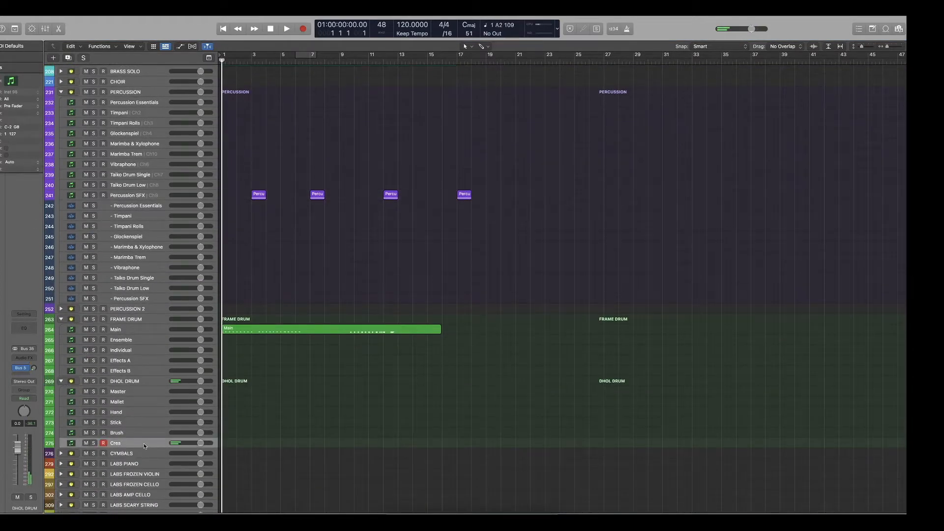
Record a crescendo phrase on the DHOL DRUM Cres track and play it back from the start.
{"action": "key", "text": "r"}
{"action": "key", "text": "space"}
{"action": "key", "text": "Return"}
{"action": "key", "text": "space"}
Copy the Cres region to bar 6, lower its notes in the piano roll, and audition it from there.
{"action": "key", "text": "space"}
{"action": "left_click_drag", "start_coordinate": [241, 443], "coordinate": [315, 444]}
{"action": "key", "text": "p"}
{"action": "left_click_drag", "start_coordinate": [520, 318], "coordinate": [520, 337]}
{"action": "left_click", "coordinate": [459, 234]}
Move notes lower and slightly later in the first Cres region, solo DHOL DRUM, and play from the start.
{"action": "key", "text": "space"}
{"action": "key", "text": "space"}
{"action": "left_click", "coordinate": [244, 185]}
{"action": "left_click_drag", "start_coordinate": [205, 343], "coordinate": [223, 364]}
{"action": "key", "text": "Return"}
Reposition the lower notes in the bar 6 Cres region and audition it from bar 6.
{"action": "key", "text": "space"}
Nudge the selected notes of the bar 6 Cres region, turn off the DHOL DRUM solo, and play from bar 5.
{"action": "key", "text": "space"}
{"action": "left_click", "coordinate": [94, 123]}
{"action": "key", "text": "Return"}
{"action": "key", "text": "space"}
{"action": "key", "text": "space"}
{"action": "left_click", "coordinate": [317, 185]}
{"action": "left_click_drag", "start_coordinate": [480, 374], "coordinate": [499, 389]}
{"action": "mouse_move", "coordinate": [491, 387]}
{"action": "left_mouse_down"}
{"action": "mouse_move", "coordinate": [475, 380]}
{"action": "mouse_move", "coordinate": [491, 386]}
{"action": "mouse_move", "coordinate": [478, 385]}
{"action": "mouse_move", "coordinate": [484, 361]}
{"action": "mouse_move", "coordinate": [484, 393]}
{"action": "left_mouse_up"}
{"action": "left_click", "coordinate": [461, 233]}
{"action": "key", "text": "space"}
{"action": "key", "text": "space"}
{"action": "key", "text": "space"}
{"action": "key", "text": "space"}
{"action": "key", "text": "space"}
{"action": "key", "text": "space"}
{"action": "left_click", "coordinate": [459, 232]}
{"action": "left_click_drag", "start_coordinate": [484, 379], "coordinate": [501, 380]}
{"action": "key", "text": "space"}
Copy the bar 6 Cres region to the middle of bar 11 and return the playhead to the start.
{"action": "key", "text": "space"}
{"action": "left_click", "coordinate": [93, 123]}
{"action": "left_click", "coordinate": [280, 60]}
Select the DHOL DRUM Brush track and record a brush rhythm on it from the start of the project.
{"action": "key", "text": "space"}
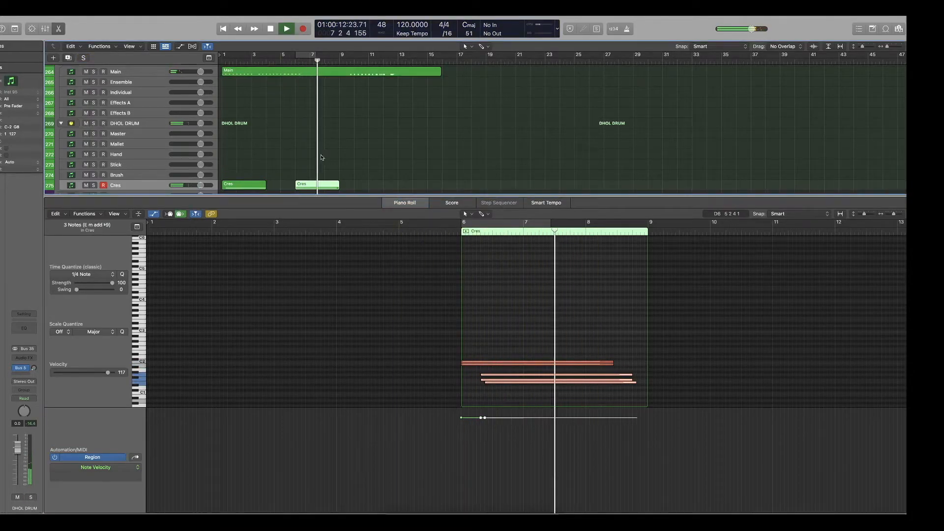
{"action": "scroll", "coordinate": [322, 163], "scroll_direction": "up", "scroll_amount": 1}
{"action": "left_click_drag", "start_coordinate": [311, 189], "coordinate": [391, 188]}
{"action": "key", "text": "space"}
{"action": "key", "text": "Return"}
{"action": "left_click", "coordinate": [128, 177]}
{"action": "key", "text": "space"}
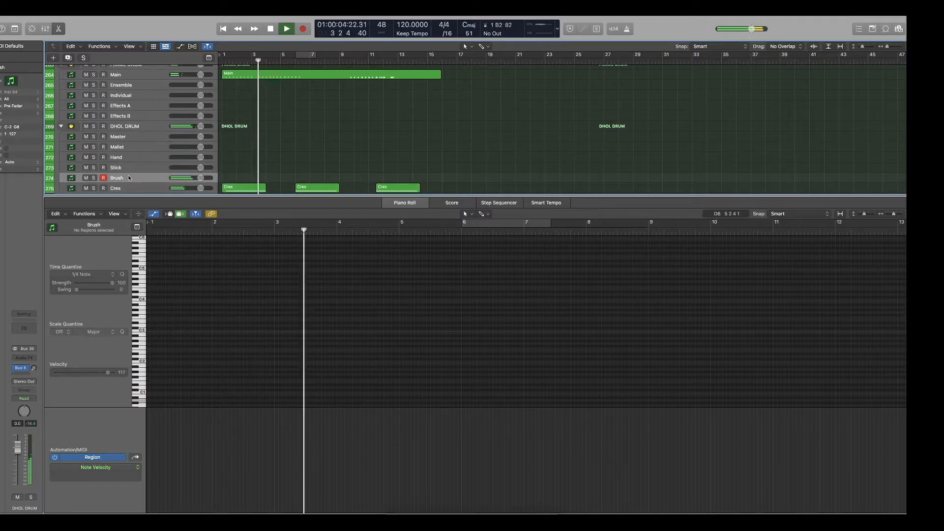
{"action": "key", "text": "space"}
{"action": "key", "text": "Return"}
{"action": "key", "text": "r"}
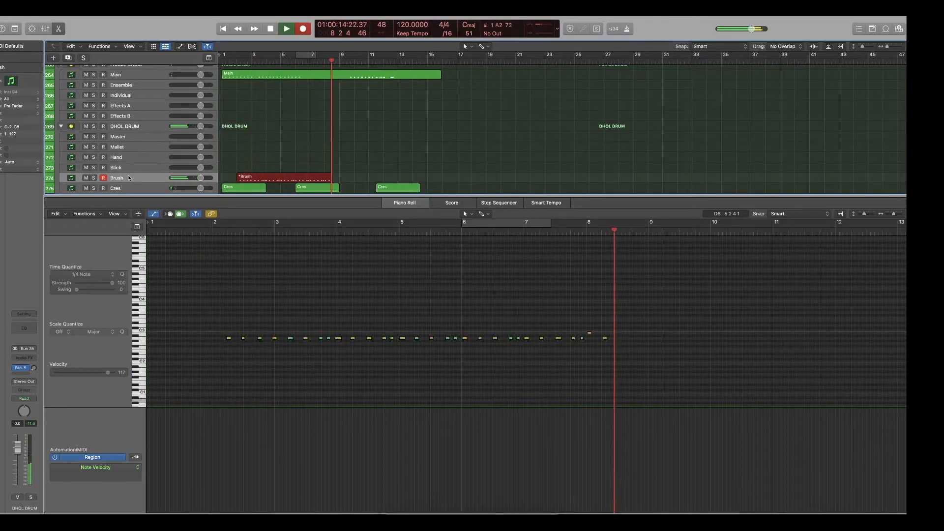
{"action": "key", "text": "space"}
Quantize all notes of the recorded Brush region to 1/8 Note and play the result.
{"action": "left_click", "coordinate": [499, 261]}
{"action": "key", "text": "super+a"}
{"action": "key", "text": "super+Left"}
{"action": "key", "text": "super+Left"}
{"action": "key", "text": "Return"}
{"action": "left_click", "coordinate": [81, 274]}
{"action": "left_click", "coordinate": [82, 284]}
{"action": "key", "text": "space"}
Extend the Brush region back to bar 1, fill its empty opening with brush notes, and play it.
{"action": "key", "text": "space"}
{"action": "key", "text": "Return"}
{"action": "key", "text": "super+Right"}
{"action": "left_click_drag", "start_coordinate": [193, 405], "coordinate": [151, 405]}
{"action": "left_click_drag", "start_coordinate": [214, 338], "coordinate": [173, 339]}
{"action": "key", "text": "space"}
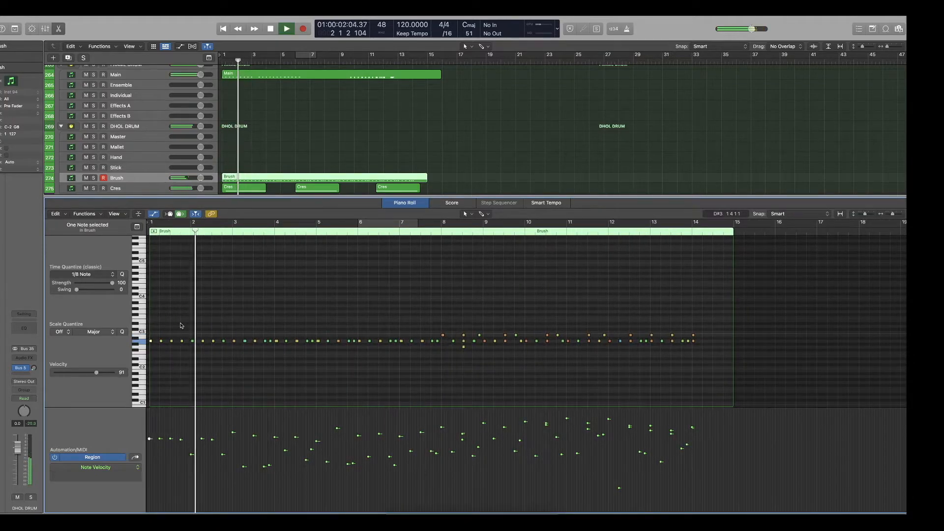
Delete the first Cres region and remove the frame drum Main notes between bars 3 and 7.
{"action": "scroll", "coordinate": [314, 123], "scroll_direction": "up", "scroll_amount": 1}
{"action": "left_click", "coordinate": [314, 74]}
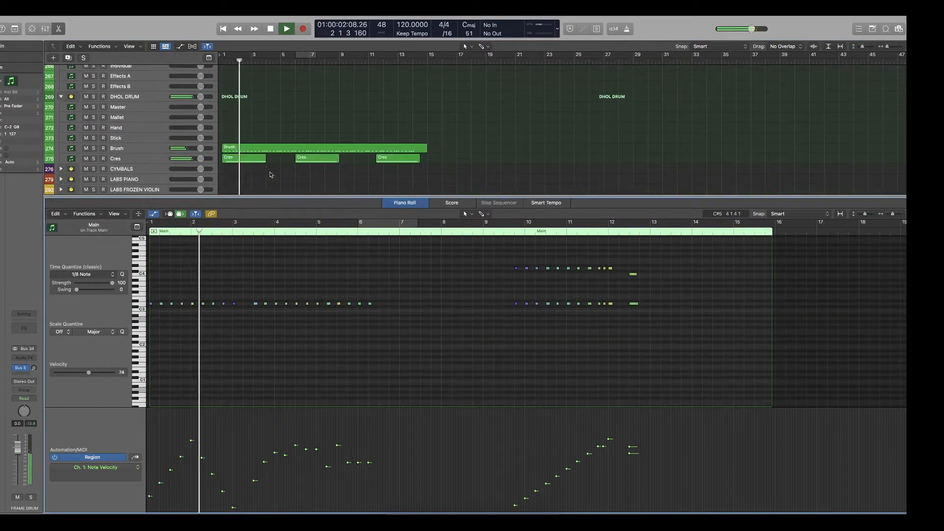
{"action": "left_click", "coordinate": [240, 162]}
{"action": "scroll", "coordinate": [241, 162], "scroll_direction": "up", "scroll_amount": 3}
{"action": "key", "text": "space"}
{"action": "left_click", "coordinate": [265, 70]}
{"action": "left_click_drag", "start_coordinate": [392, 333], "coordinate": [150, 401]}
Thin out the opening bars of the Brush region by deleting notes between the main beats, and play it.
{"action": "left_click", "coordinate": [275, 173]}
{"action": "left_click", "coordinate": [270, 378]}
{"action": "left_click", "coordinate": [327, 378]}
{"action": "key", "text": "Delete"}
{"action": "key", "text": "Return"}
{"action": "key", "text": "space"}
{"action": "left_click", "coordinate": [255, 377]}
{"action": "key", "text": "Delete"}
{"action": "scroll", "coordinate": [297, 390], "scroll_direction": "down", "scroll_amount": 1}
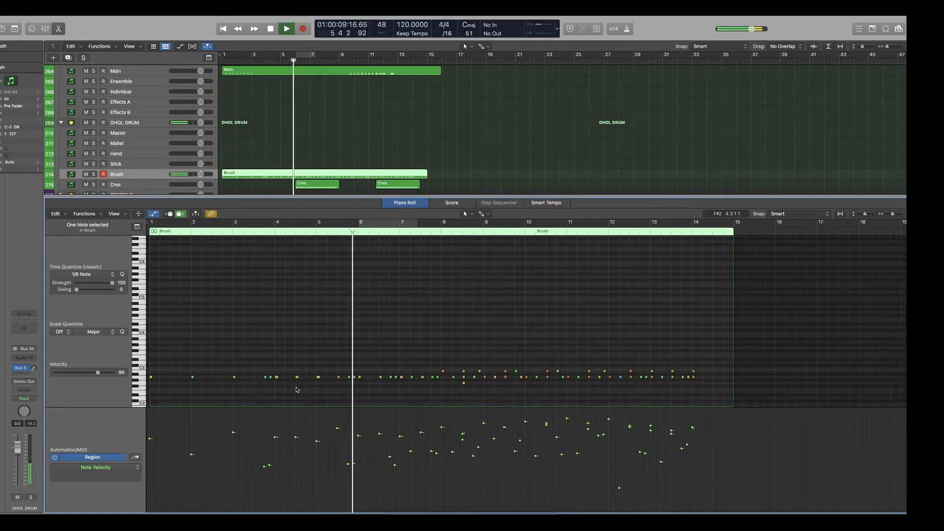
Copy the Brush region onto the Stick track, select notes in its second half, and play the layered rhythm.
{"action": "key", "text": "Return"}
{"action": "left_click_drag", "start_coordinate": [289, 174], "coordinate": [288, 164]}
{"action": "key", "text": "space"}
{"action": "left_click_drag", "start_coordinate": [704, 344], "coordinate": [463, 389]}
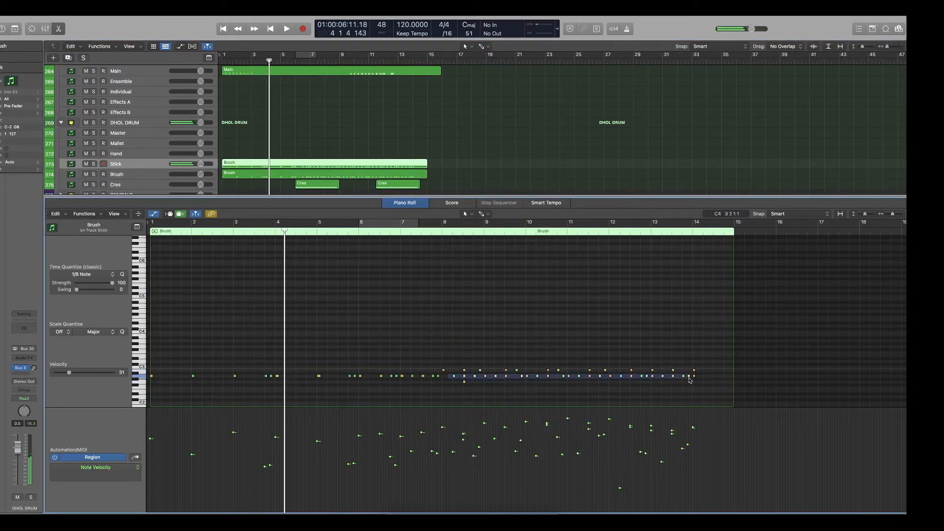
{"action": "left_click", "coordinate": [464, 381]}
{"action": "key", "text": "space"}
Delete the bar 6 Cres region, close the piano roll, and return the playhead to the start.
{"action": "scroll", "coordinate": [306, 162], "scroll_direction": "down", "scroll_amount": 2}
{"action": "left_click", "coordinate": [306, 162]}
{"action": "key", "text": "Delete"}
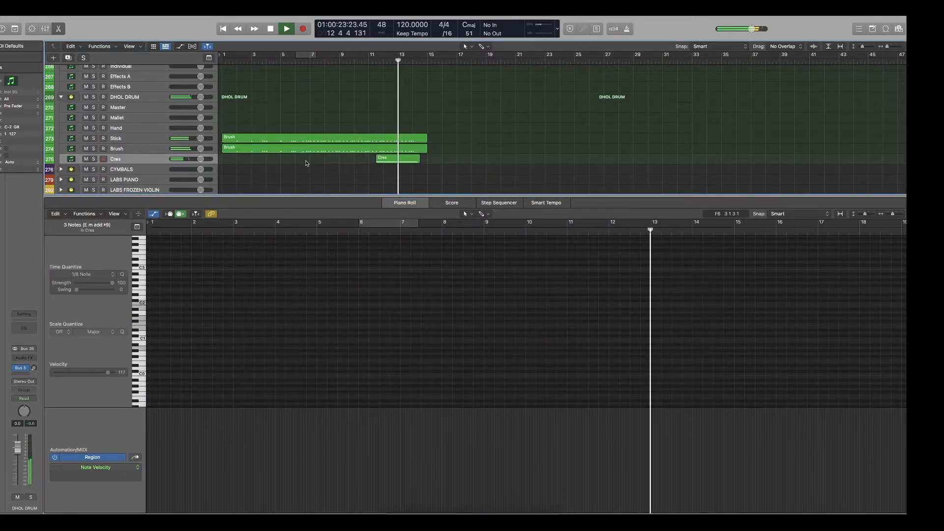
{"action": "scroll", "coordinate": [324, 156], "scroll_direction": "up", "scroll_amount": 2}
{"action": "scroll", "coordinate": [331, 152], "scroll_direction": "up", "scroll_amount": 2}
{"action": "key", "text": "p"}
{"action": "key", "text": "space"}
{"action": "key", "text": "Return"}
{"action": "left_click", "coordinate": [247, 262]}
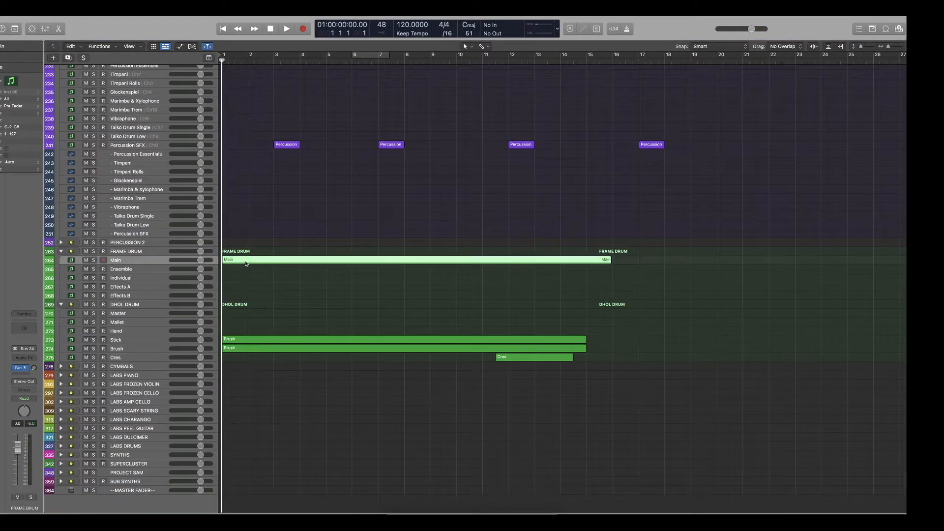
{"action": "scroll", "coordinate": [261, 256], "scroll_direction": "up", "scroll_amount": 1}
{"action": "left_click", "coordinate": [268, 252]}
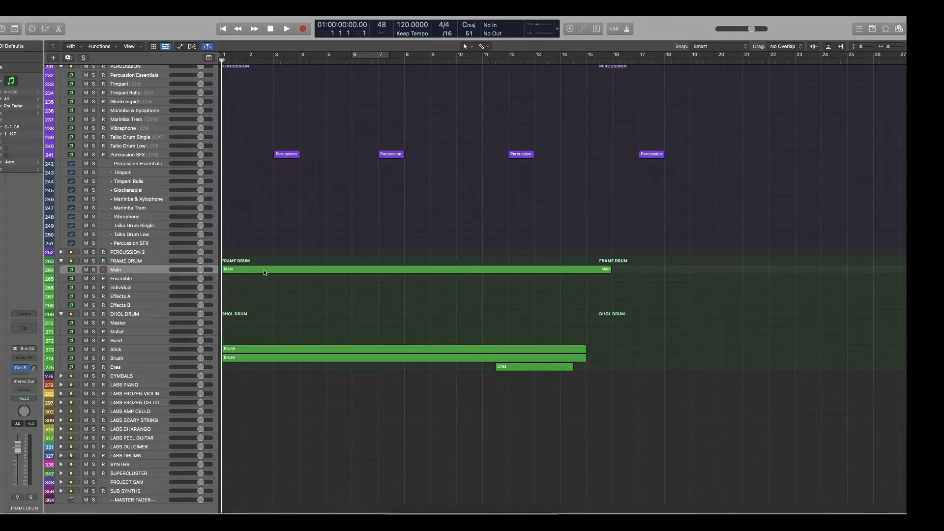
{"action": "scroll", "coordinate": [264, 270], "scroll_direction": "up", "scroll_amount": 2}
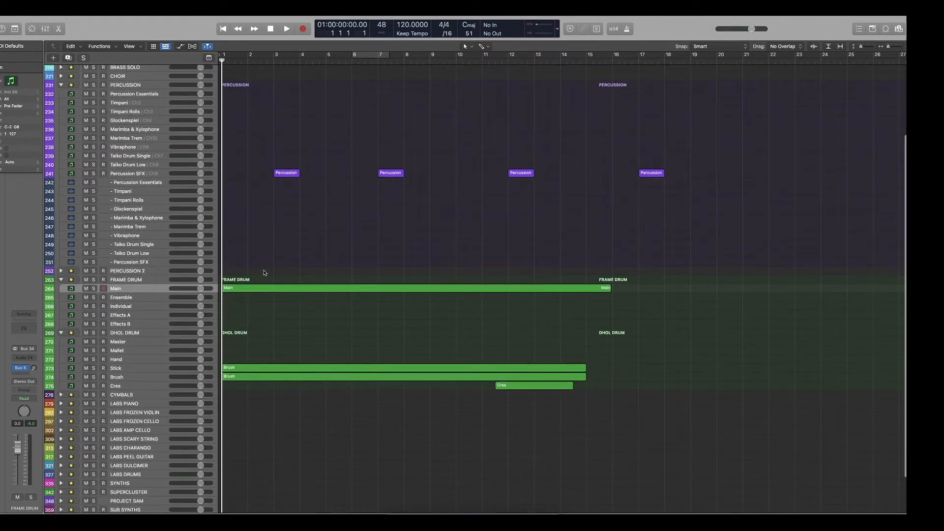
{"action": "scroll", "coordinate": [268, 256], "scroll_direction": "down", "scroll_amount": 1}
Solo the Percussion SFX output track and listen to its hits at bars 3, 7 and 12.
{"action": "left_click", "coordinate": [273, 62]}
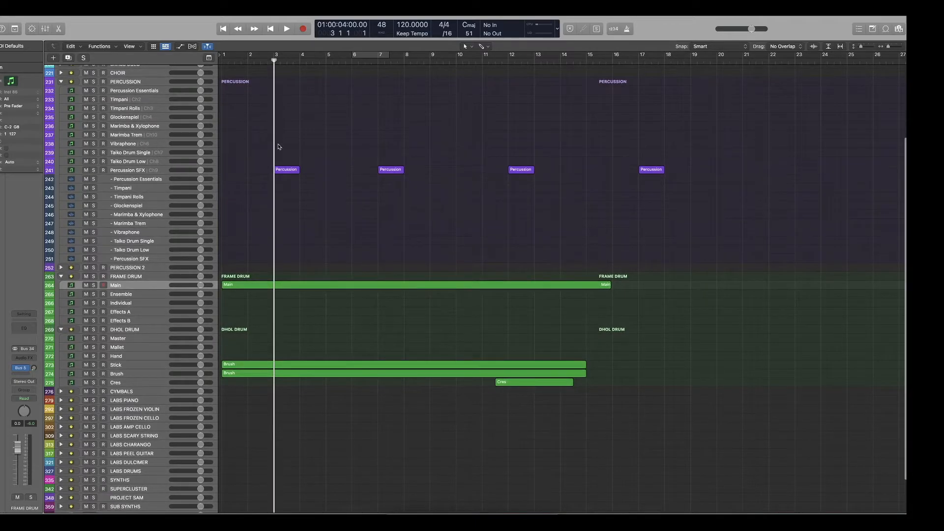
{"action": "scroll", "coordinate": [174, 247], "scroll_direction": "up", "scroll_amount": 1}
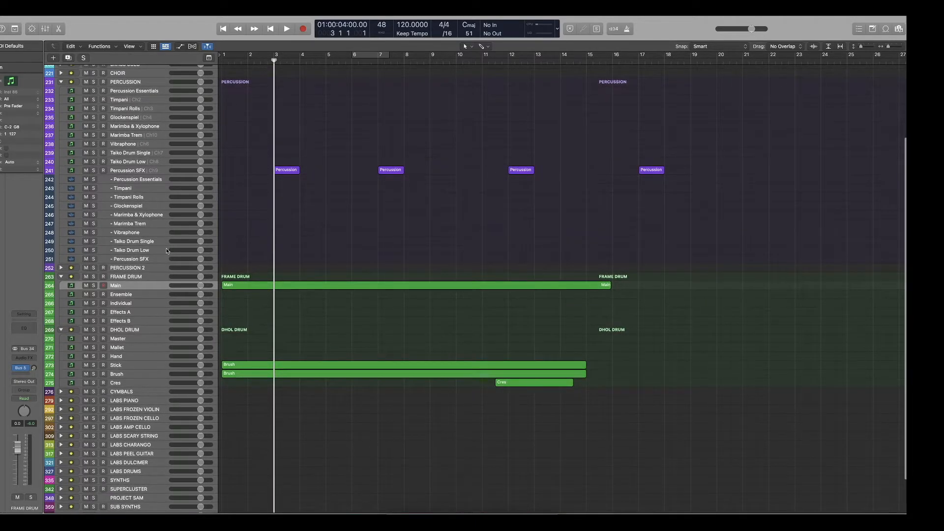
{"action": "left_click", "coordinate": [94, 259]}
{"action": "key", "text": "space"}
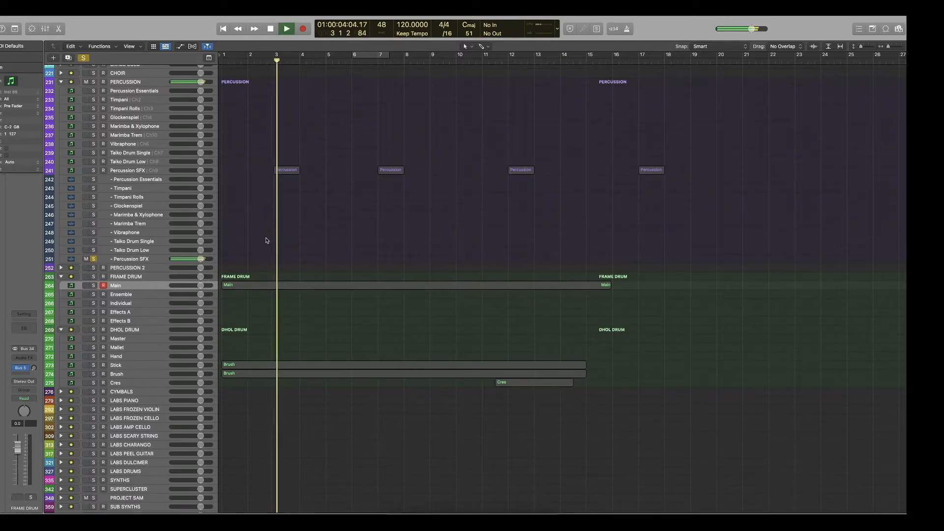
{"action": "left_click", "coordinate": [377, 62]}
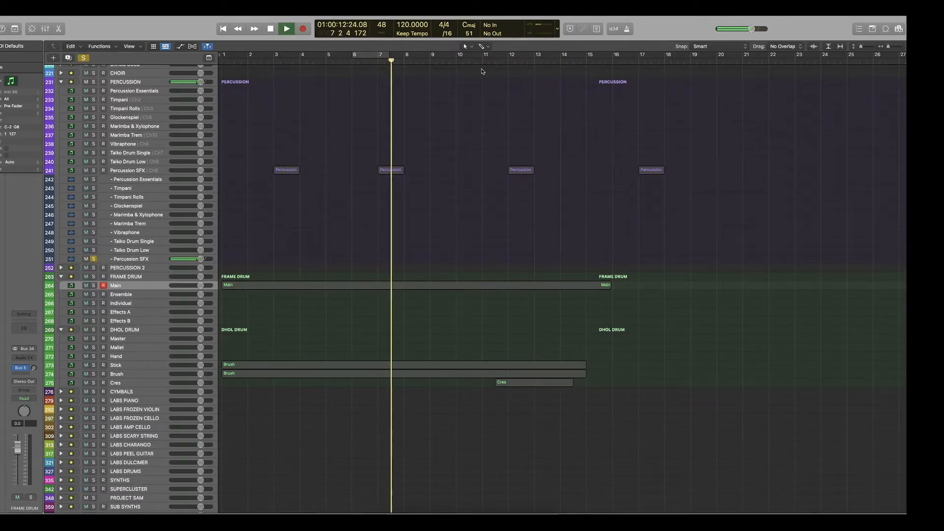
{"action": "key", "text": "space"}
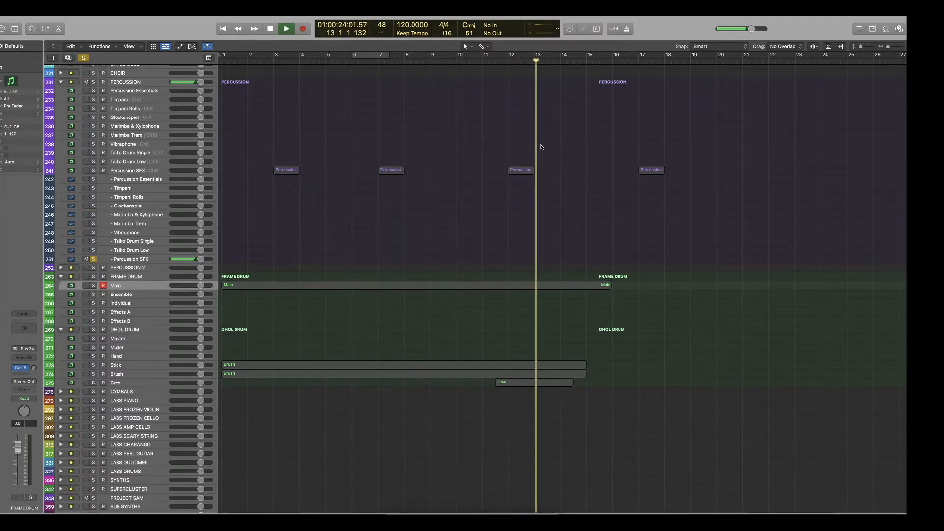
{"action": "key", "text": "space"}
{"action": "key", "text": "Return"}
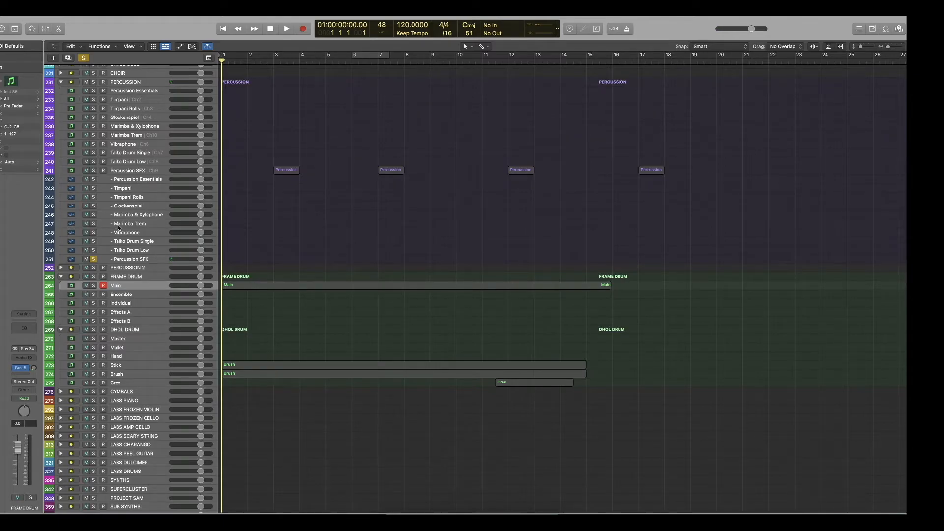
Solo FRAME DRUM instead and review its Main region in the piano roll, playing the opening and the bar 9 build-up.
{"action": "left_click", "coordinate": [93, 259]}
{"action": "left_click", "coordinate": [93, 277]}
{"action": "key", "text": "space"}
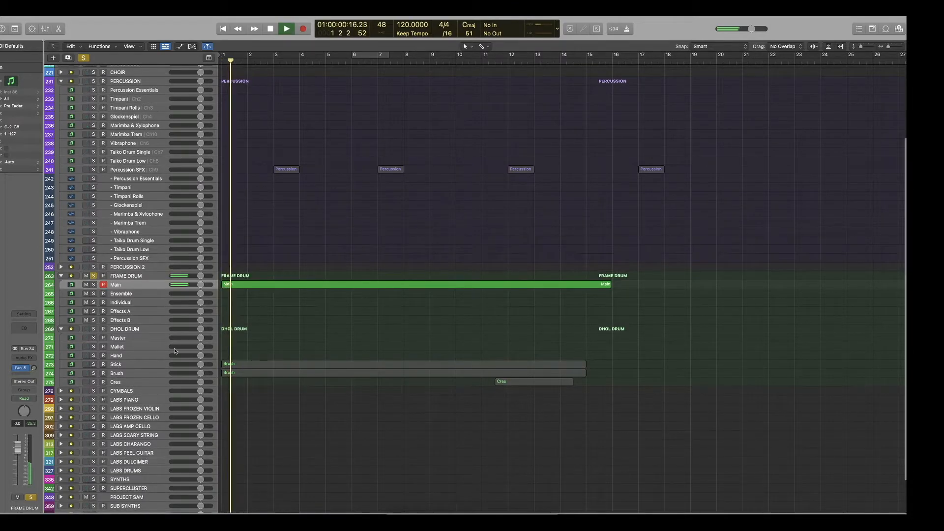
{"action": "double_click", "coordinate": [267, 285]}
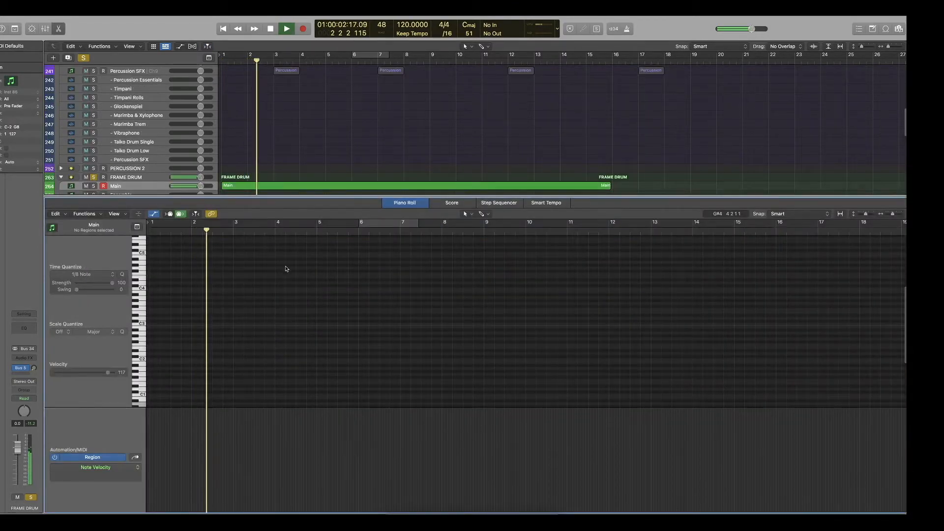
{"action": "left_click", "coordinate": [285, 185]}
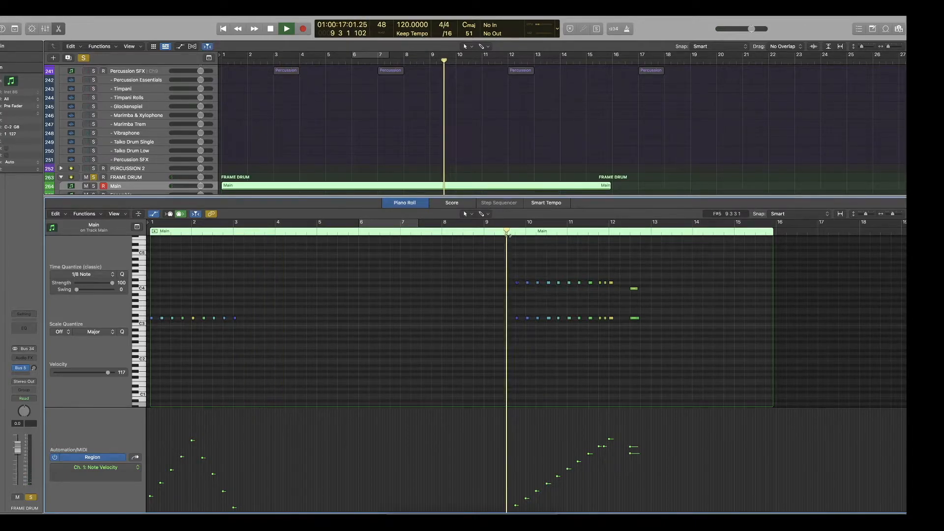
{"action": "scroll", "coordinate": [480, 350], "scroll_direction": "up", "scroll_amount": 2}
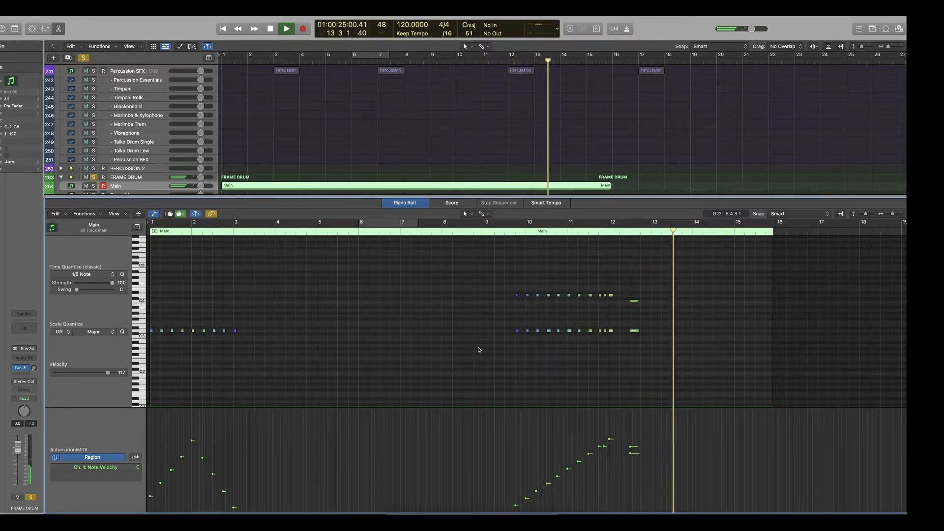
{"action": "scroll", "coordinate": [148, 173], "scroll_direction": "down", "scroll_amount": 5}
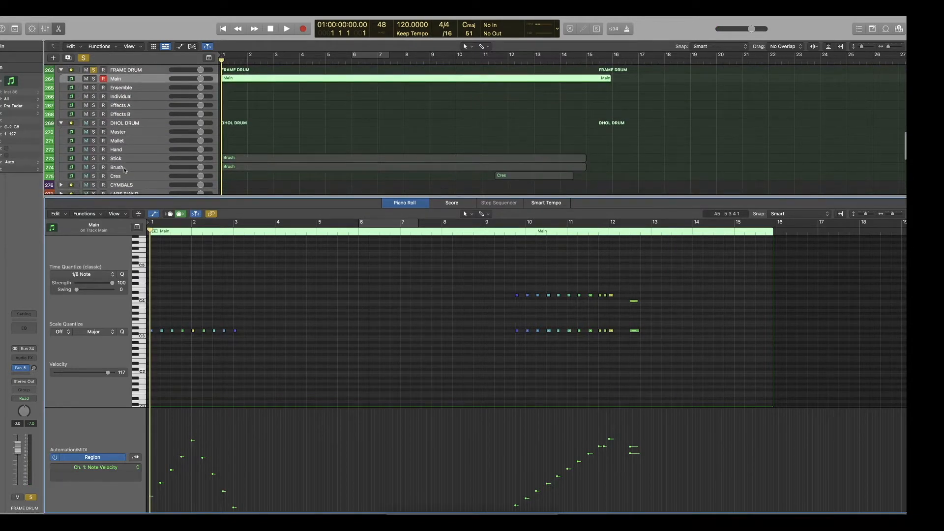
Solo DHOL DRUM instead, show its Stick, Brush and Cres regions together in the piano roll, and play them from bars 1, 9 and 11.
{"action": "left_click", "coordinate": [94, 123]}
{"action": "left_click", "coordinate": [93, 70]}
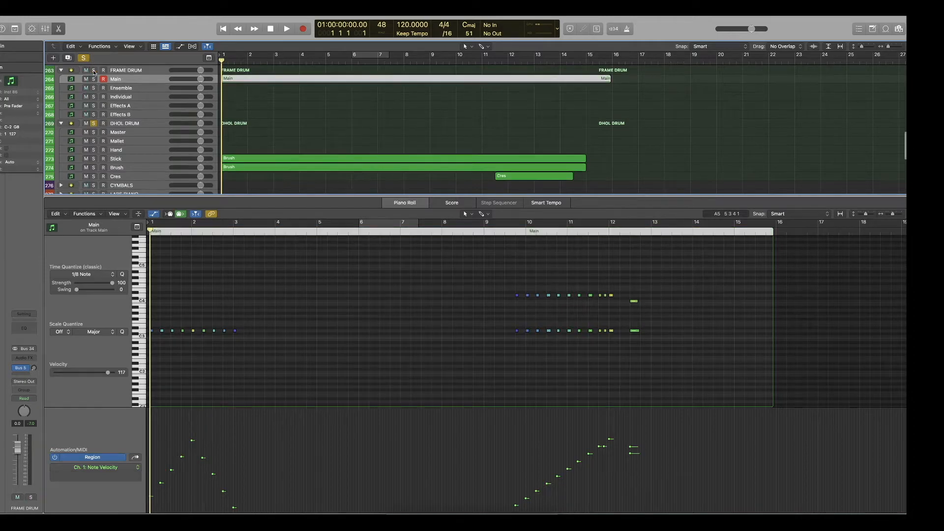
{"action": "left_click_drag", "start_coordinate": [543, 135], "coordinate": [469, 183]}
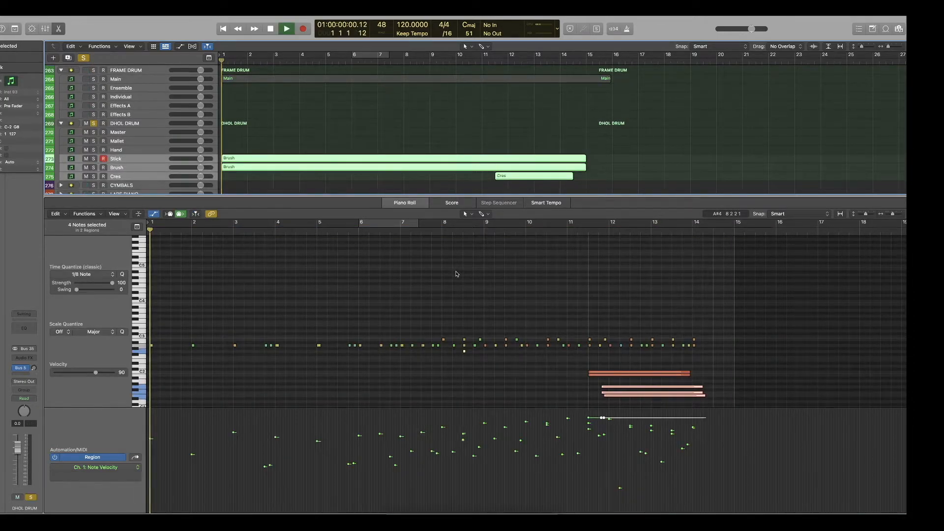
{"action": "left_click", "coordinate": [484, 223]}
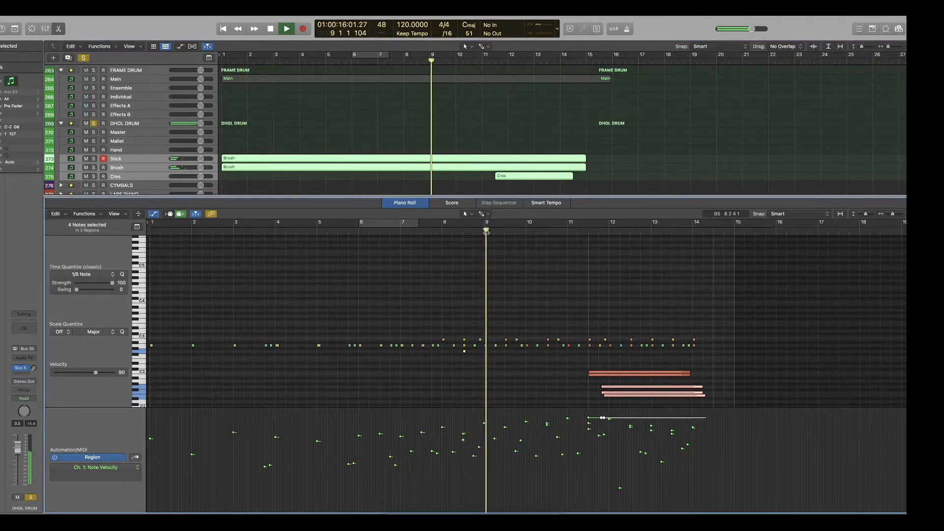
{"action": "left_click", "coordinate": [565, 231]}
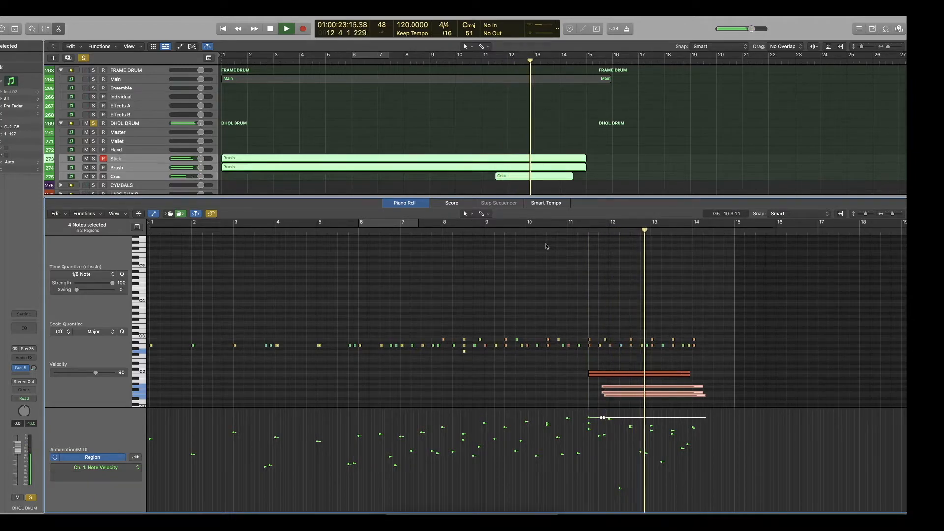
{"action": "scroll", "coordinate": [545, 246], "scroll_direction": "down", "scroll_amount": 2}
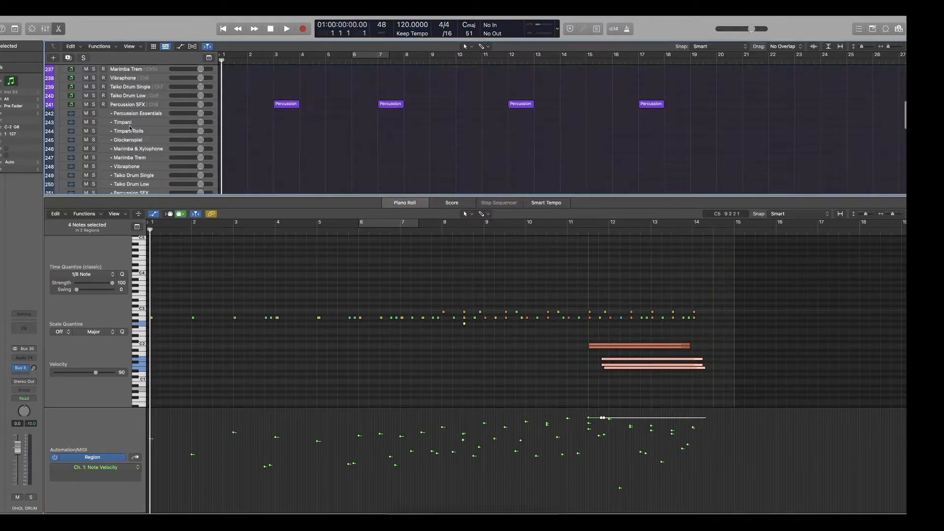
{"action": "scroll", "coordinate": [128, 129], "scroll_direction": "up", "scroll_amount": 3}
Turn off the solo, play the full arrangement from the start, and move the playhead to bar 8.
{"action": "left_click", "coordinate": [276, 125]}
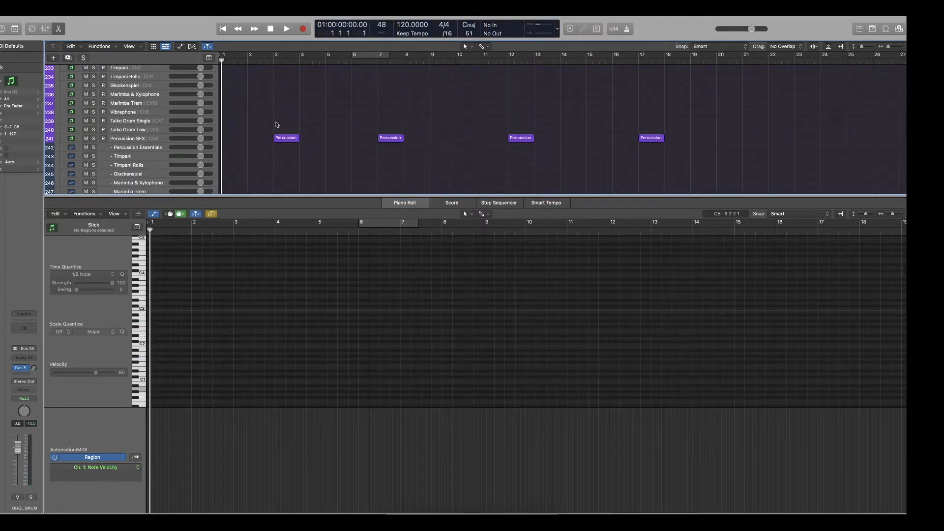
{"action": "key", "text": "space"}
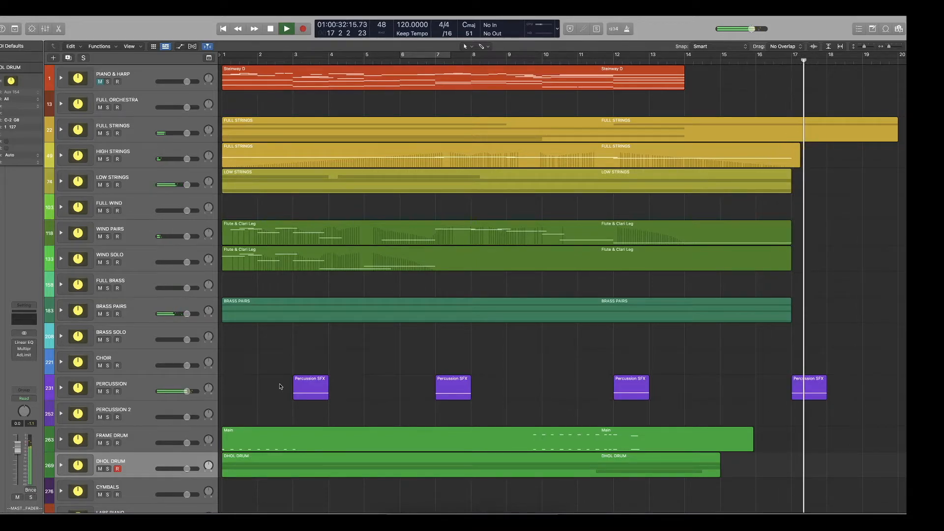
{"action": "key", "text": "space"}
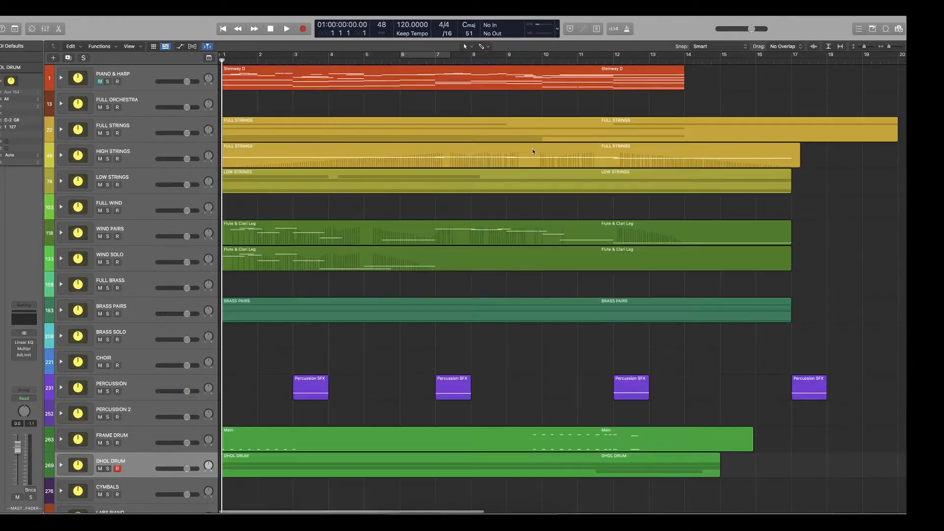
{"action": "left_click", "coordinate": [472, 62]}
{"action": "key", "text": "space"}
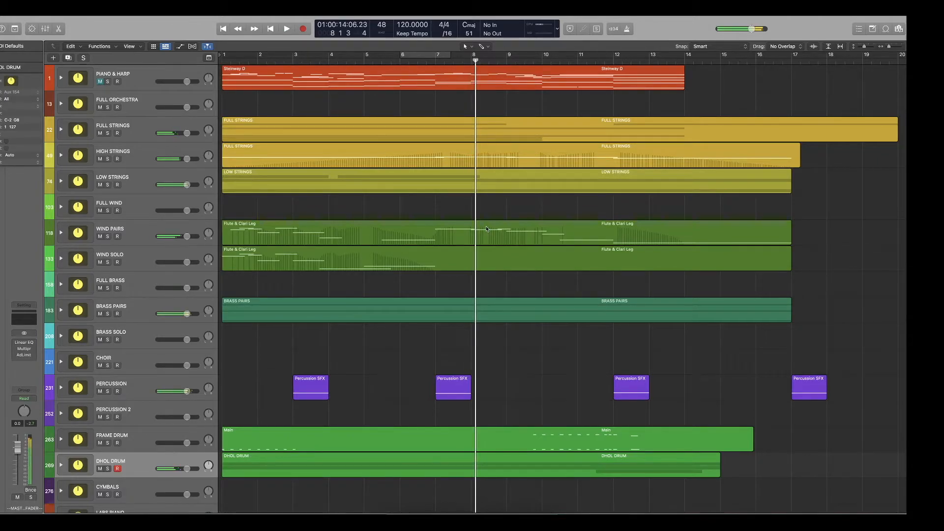
{"action": "key", "text": "super+Right"}
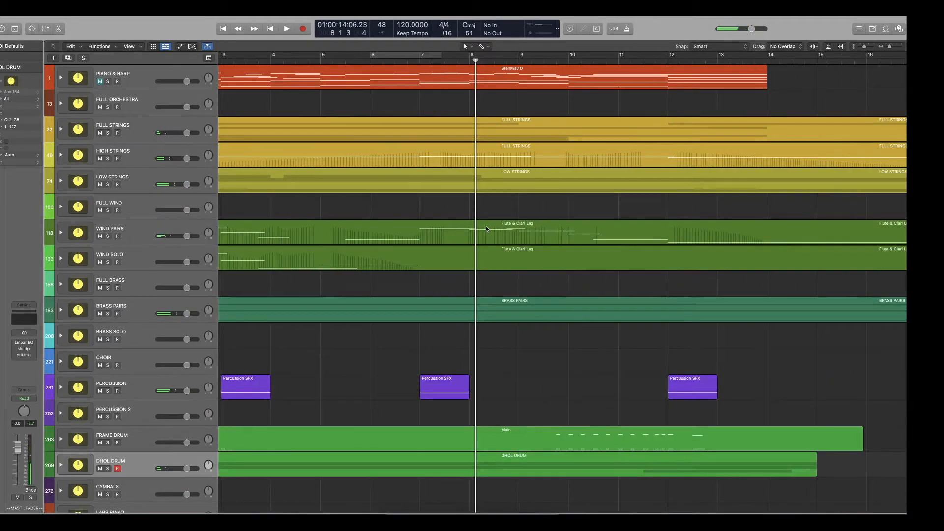
{"action": "scroll", "coordinate": [486, 229], "scroll_direction": "up", "scroll_amount": 3}
{"action": "scroll", "coordinate": [486, 229], "scroll_direction": "left", "scroll_amount": 3}
{"action": "scroll", "coordinate": [486, 230], "scroll_direction": "up", "scroll_amount": 1}
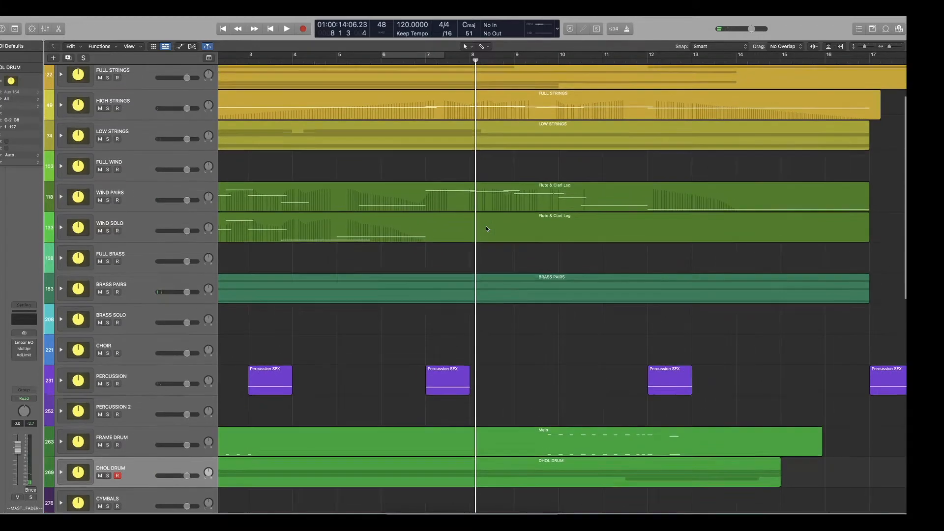
{"action": "scroll", "coordinate": [486, 229], "scroll_direction": "down", "scroll_amount": 3}
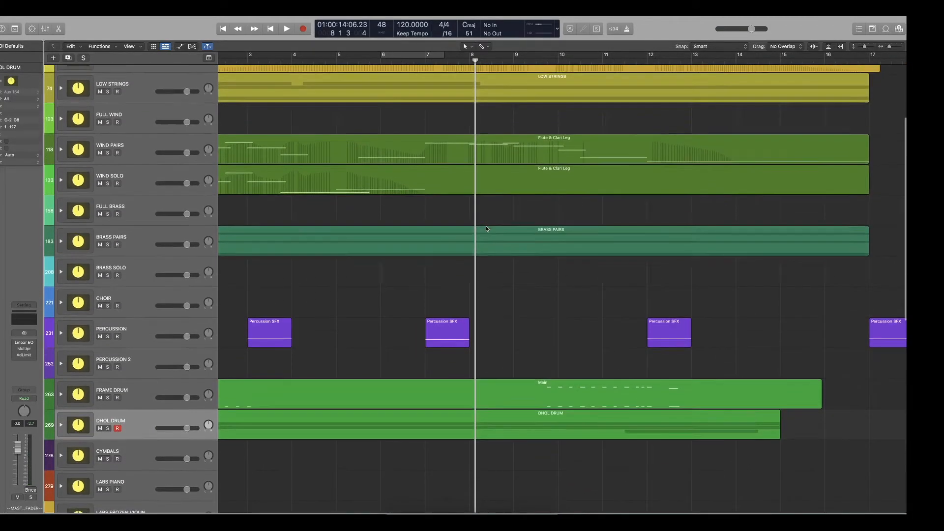
{"action": "scroll", "coordinate": [486, 229], "scroll_direction": "up", "scroll_amount": 5}
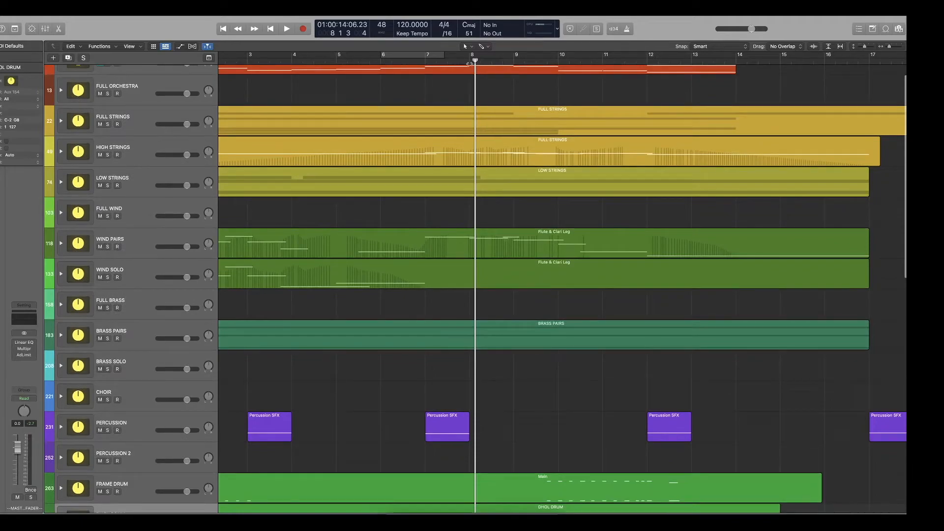
Solo BRASS PAIRS, play it from bar 8 with its stack expanded, and select the Tromb & Tuba Sus region.
{"action": "left_click", "coordinate": [469, 63]}
{"action": "scroll", "coordinate": [470, 265], "scroll_direction": "down", "scroll_amount": 8}
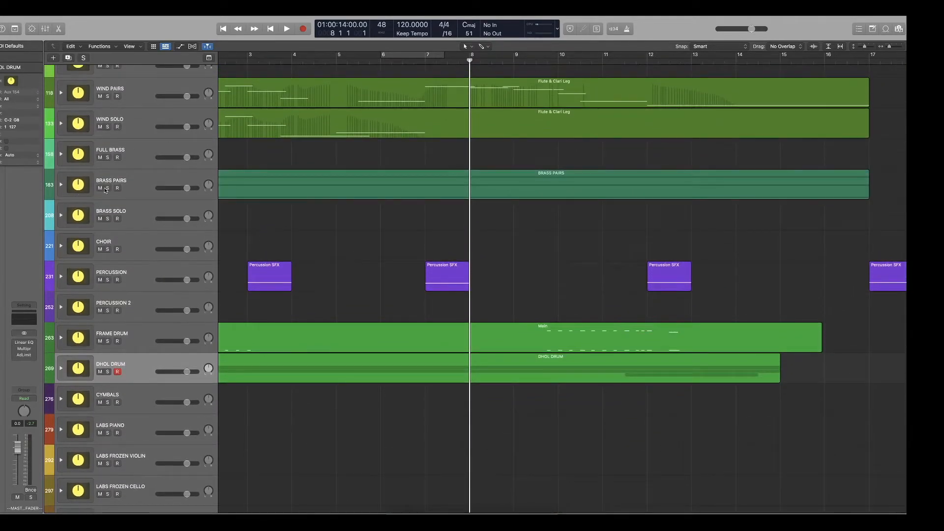
{"action": "left_click", "coordinate": [107, 189]}
{"action": "key", "text": "space"}
{"action": "left_click", "coordinate": [61, 184]}
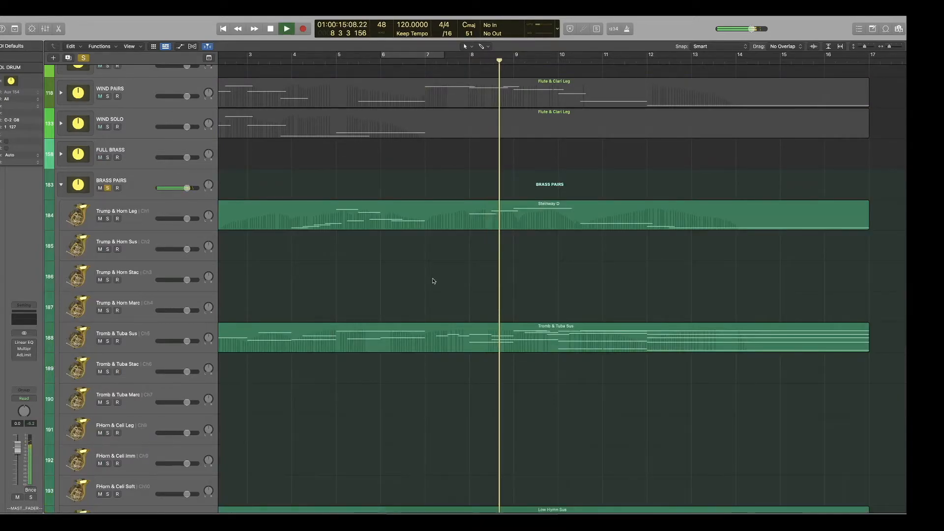
{"action": "scroll", "coordinate": [443, 281], "scroll_direction": "up", "scroll_amount": 3}
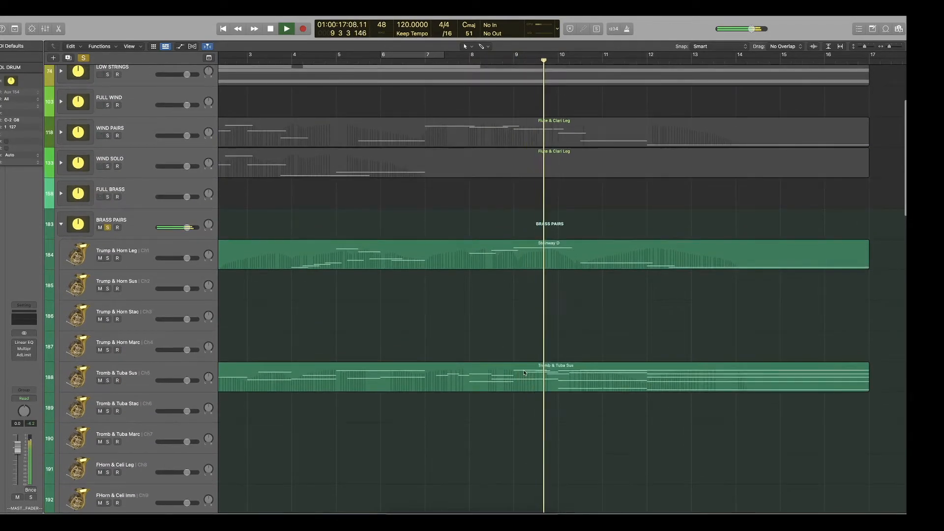
{"action": "key", "text": "space"}
{"action": "left_click", "coordinate": [538, 381]}
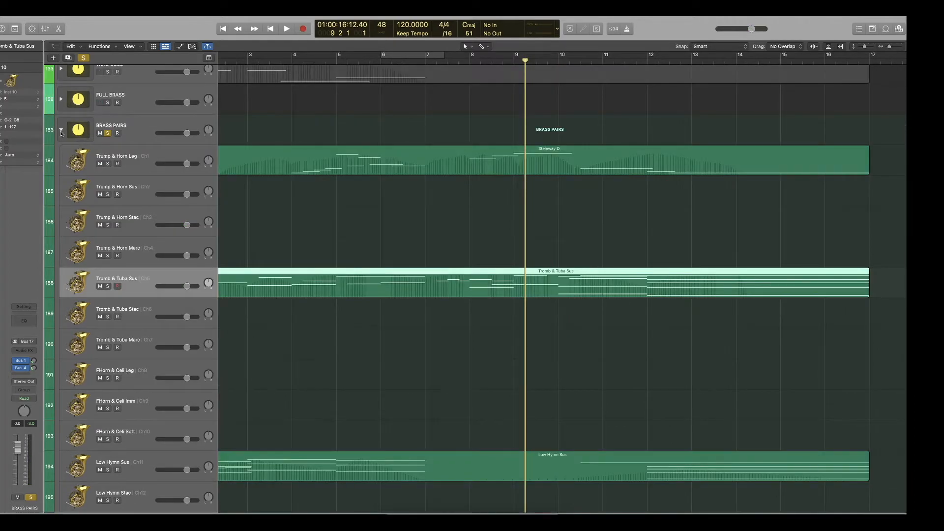
Solo the CHOIR stack and write a Women & Children Leg melody from bar 9 to 17, with modulation points 88, 109, 57, 109 and 0.
{"action": "left_click", "coordinate": [61, 131]}
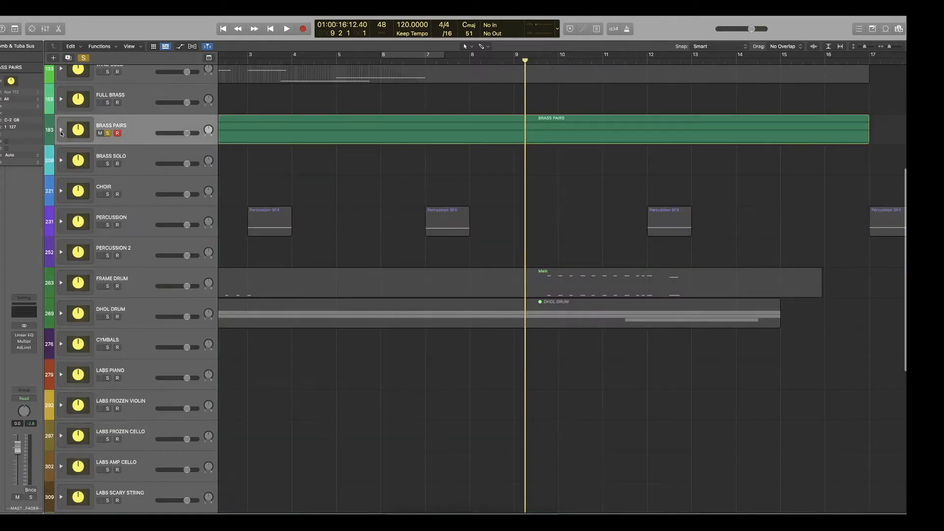
{"action": "left_click", "coordinate": [61, 192]}
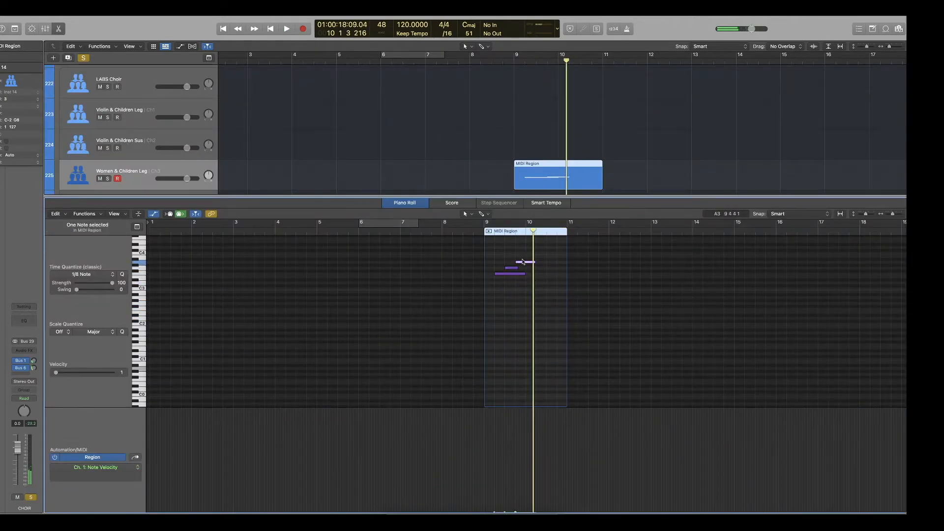
{"action": "left_click_drag", "start_coordinate": [551, 276], "coordinate": [611, 278]}
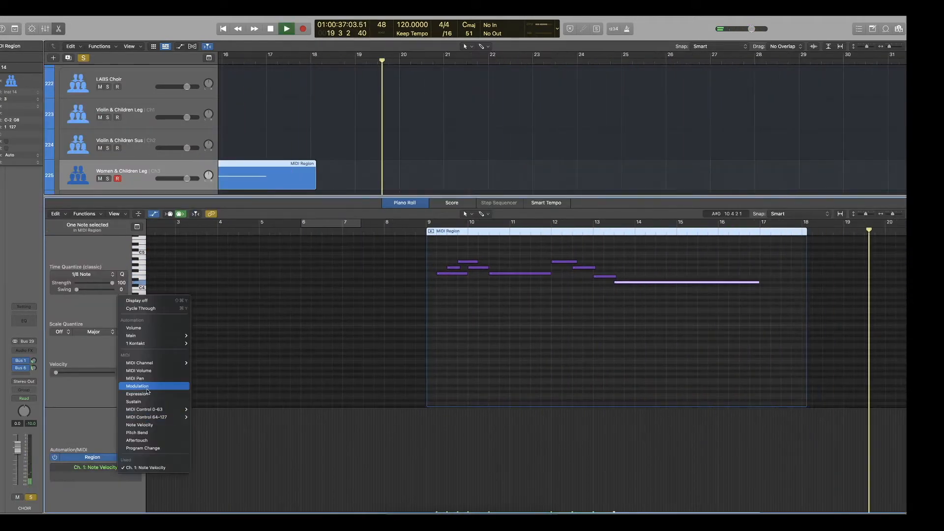
{"action": "left_click", "coordinate": [148, 386]}
{"action": "scroll", "coordinate": [478, 351], "scroll_direction": "right", "scroll_amount": 5}
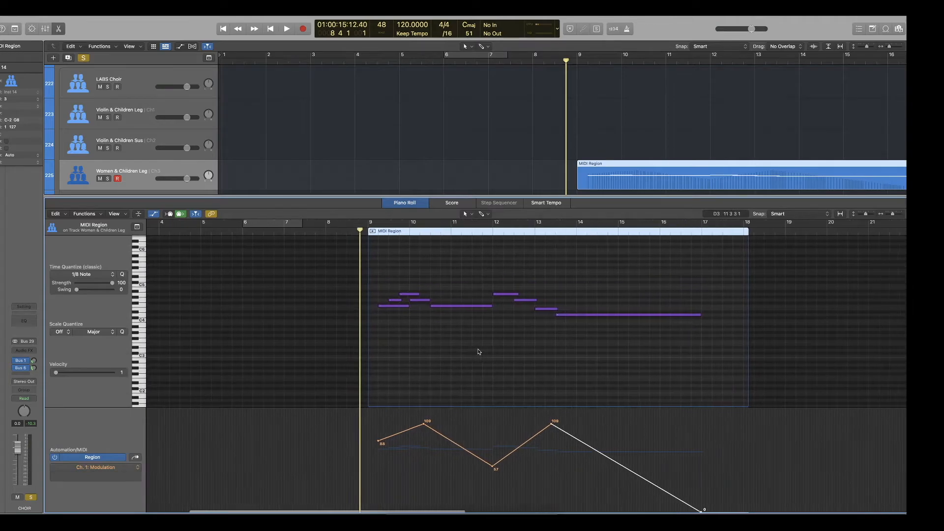
{"action": "key", "text": "space"}
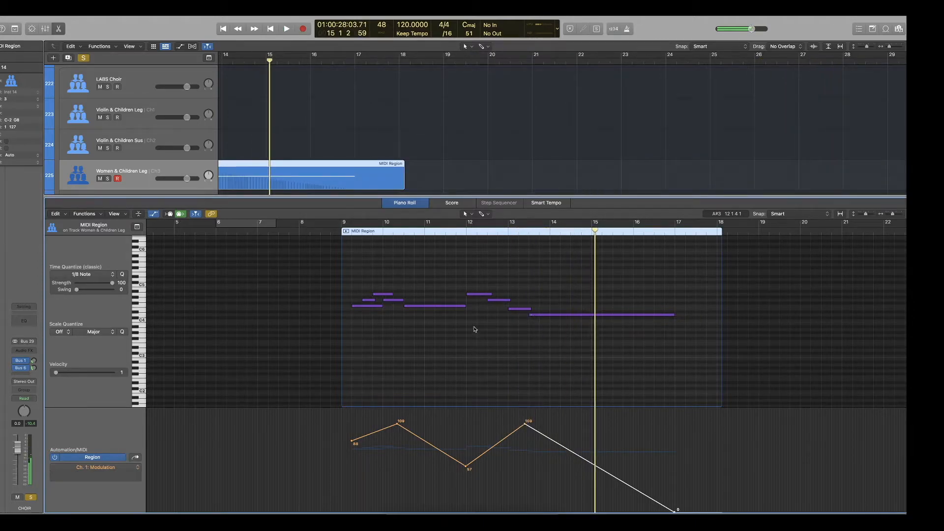
Shorten the choir's long F4 note to end just before bar 12, shorten the opening note, and extend the next three notes.
{"action": "left_click", "coordinate": [455, 231]}
{"action": "left_click_drag", "start_coordinate": [464, 306], "coordinate": [464, 309]}
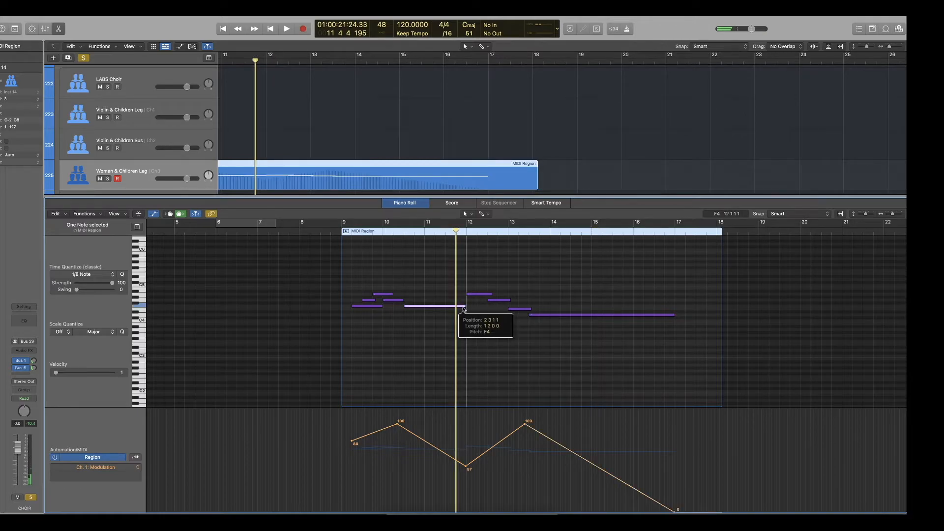
{"action": "key", "text": "space"}
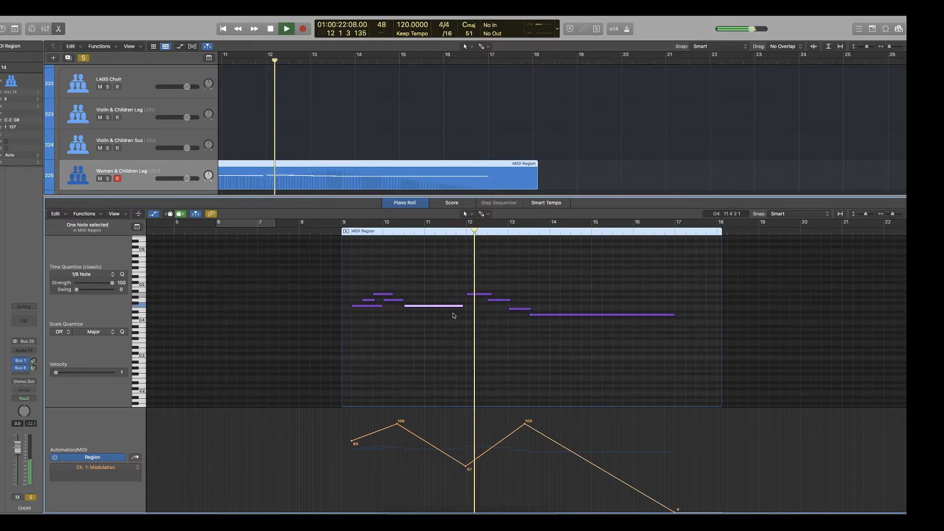
{"action": "left_click_drag", "start_coordinate": [395, 284], "coordinate": [370, 308]}
{"action": "left_click", "coordinate": [388, 310]}
{"action": "left_click", "coordinate": [392, 288]}
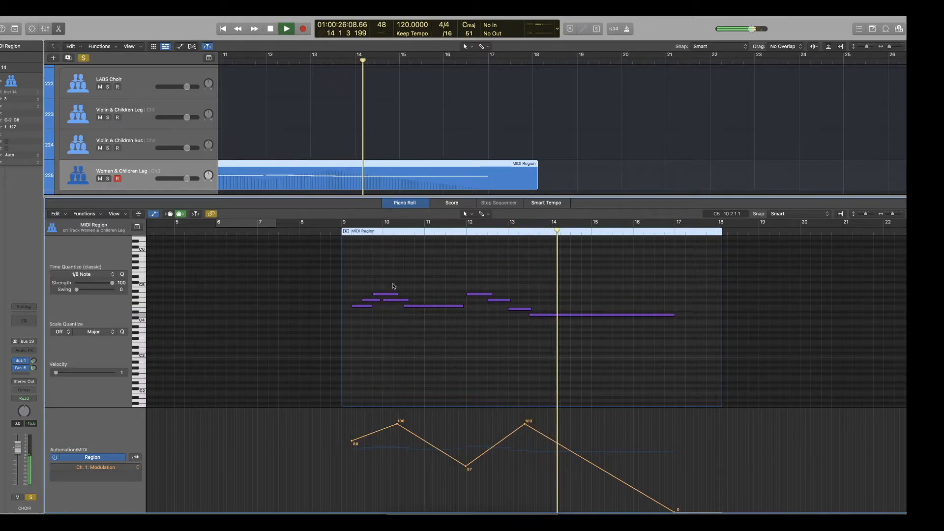
Replay the choir line from just before bar 9 and reshape its modulation to drop to 0 at bar 12, then jump to 58.
{"action": "key", "text": "space"}
{"action": "left_click", "coordinate": [339, 233]}
{"action": "key", "text": "space"}
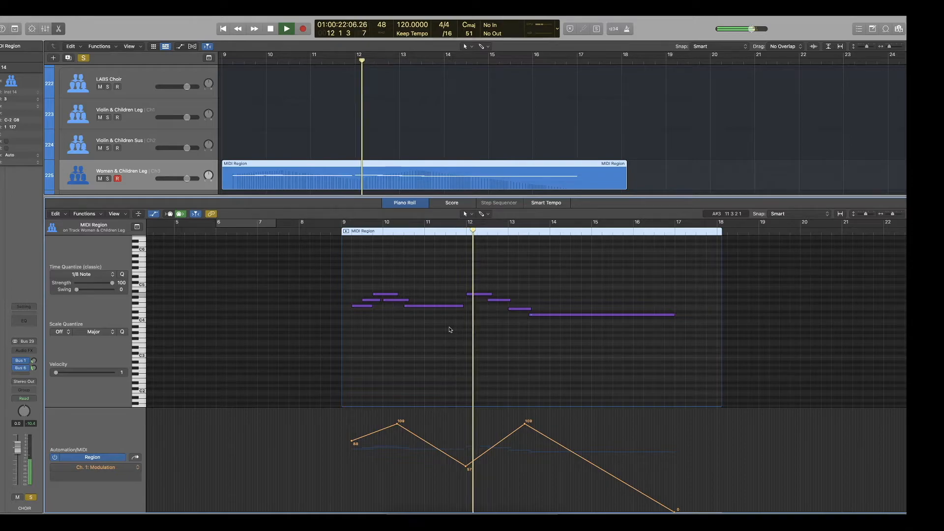
{"action": "scroll", "coordinate": [449, 329], "scroll_direction": "up", "scroll_amount": 1}
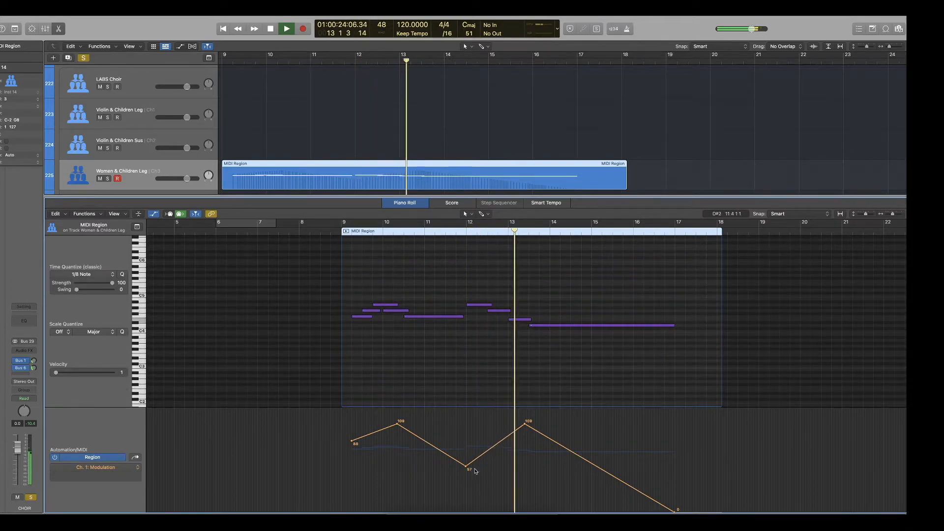
{"action": "left_click_drag", "start_coordinate": [466, 467], "coordinate": [467, 511]}
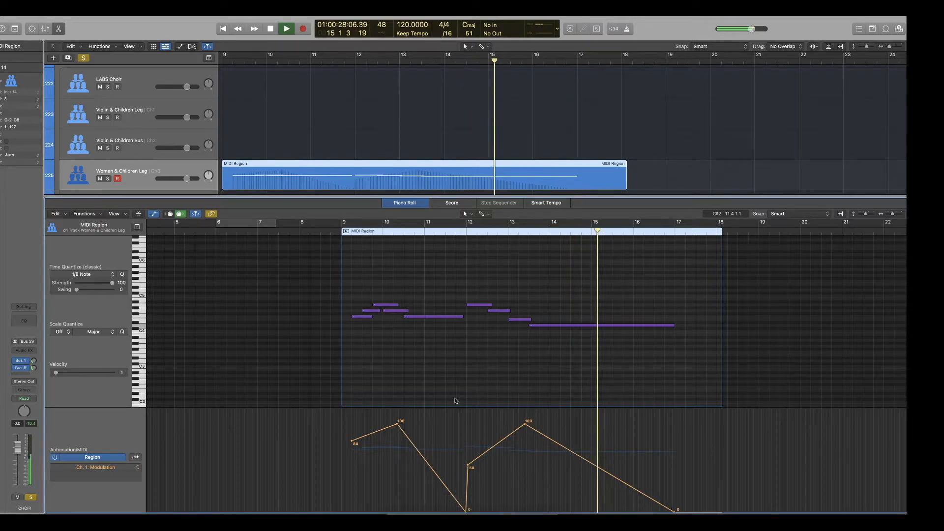
{"action": "key", "text": "space"}
Turn off the solos, play the full arrangement from just before bar 9, and collapse the CHOIR stack.
{"action": "scroll", "coordinate": [147, 151], "scroll_direction": "up", "scroll_amount": 4}
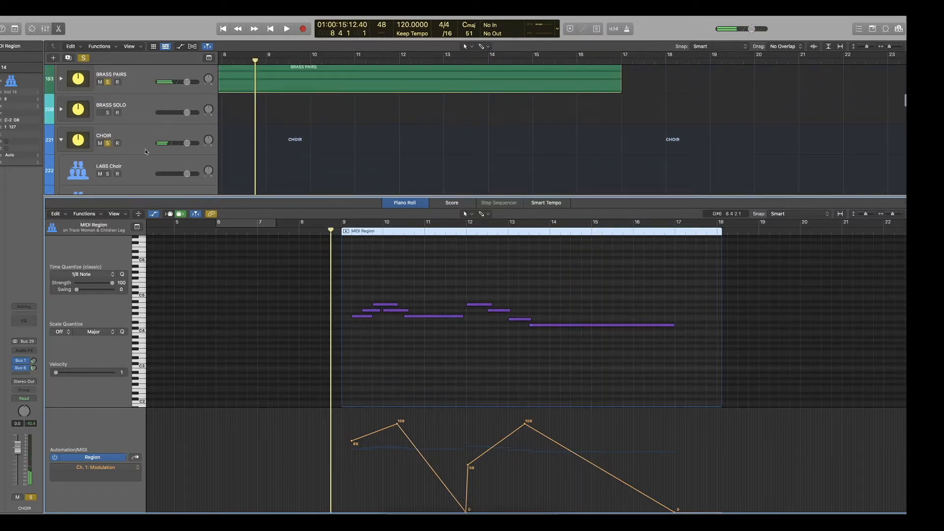
{"action": "left_click", "coordinate": [108, 143]}
{"action": "key", "text": "space"}
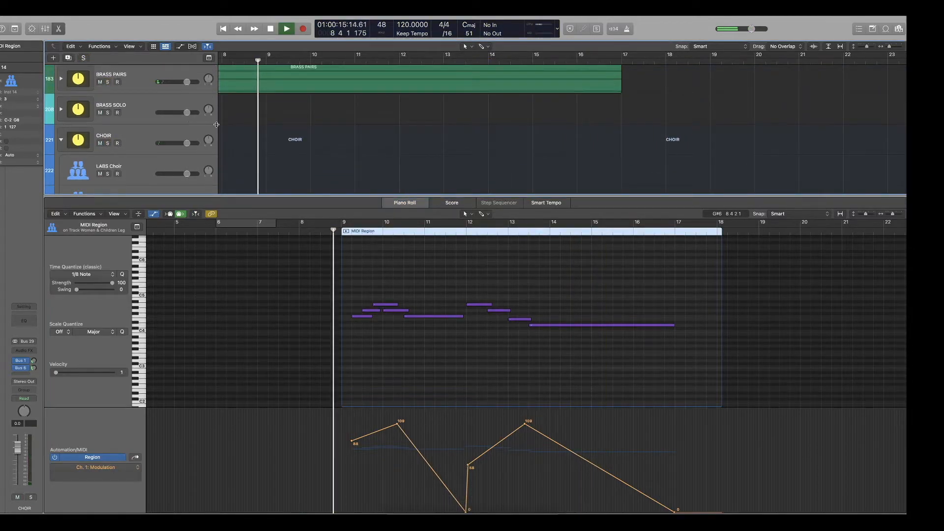
{"action": "left_click", "coordinate": [285, 130]}
{"action": "key", "text": "z"}
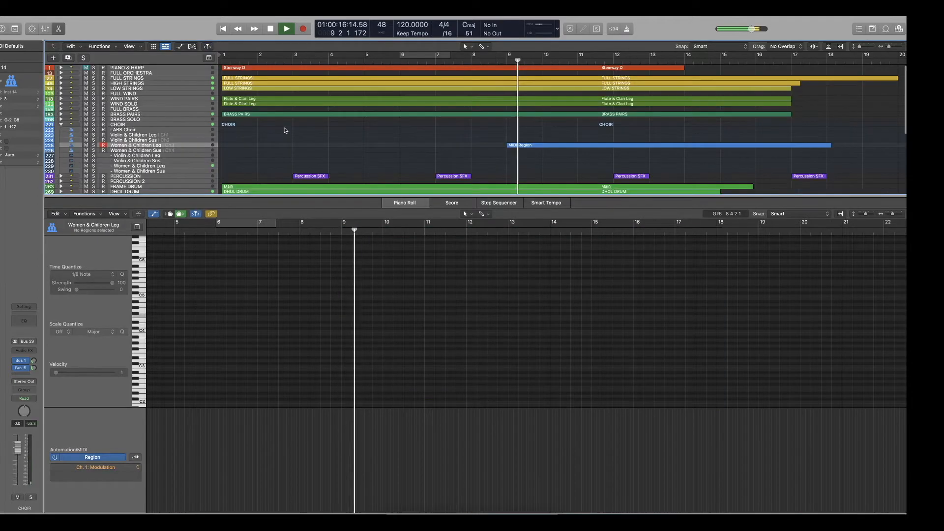
{"action": "left_click", "coordinate": [62, 125]}
{"action": "scroll", "coordinate": [357, 134], "scroll_direction": "up", "scroll_amount": 5}
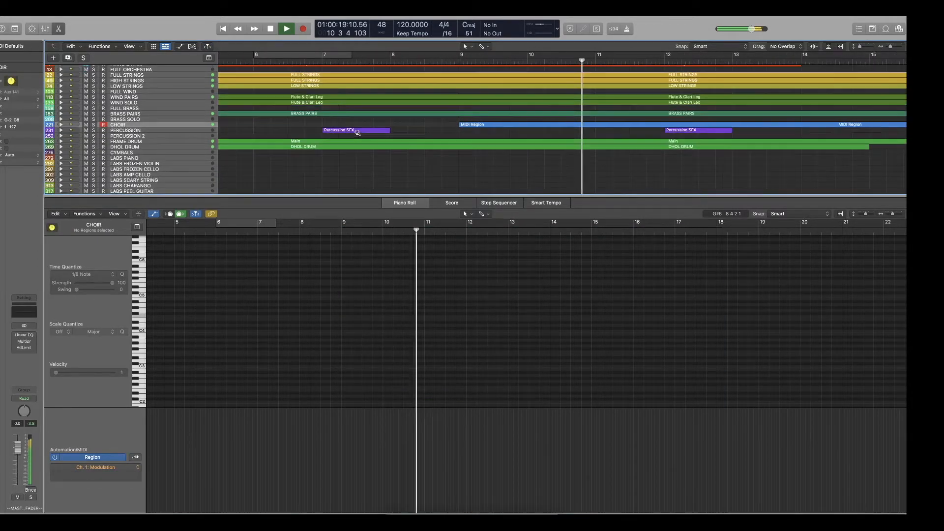
{"action": "scroll", "coordinate": [358, 135], "scroll_direction": "down", "scroll_amount": 3}
{"action": "scroll", "coordinate": [358, 134], "scroll_direction": "down", "scroll_amount": 3}
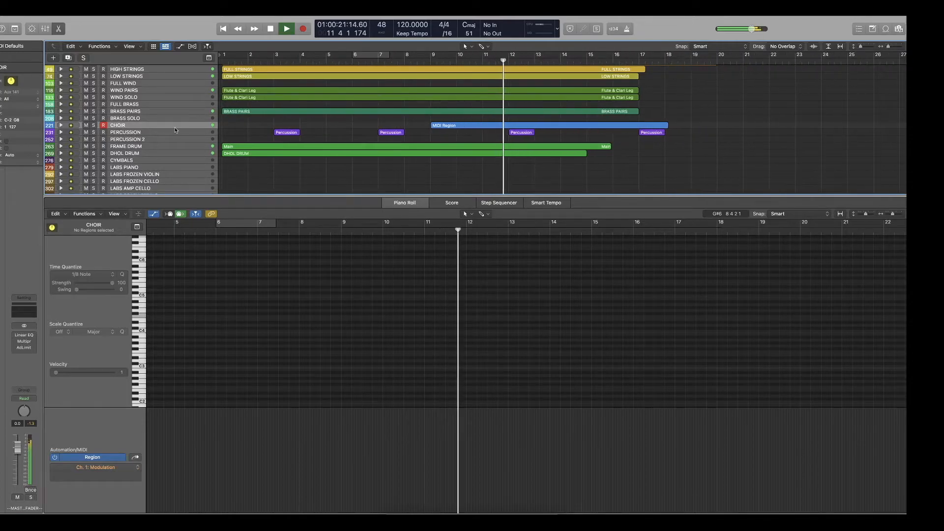
Show the three BRASS PAIRS regions together in the piano roll and play them in the full mix from around bar 7.
{"action": "left_click", "coordinate": [60, 111]}
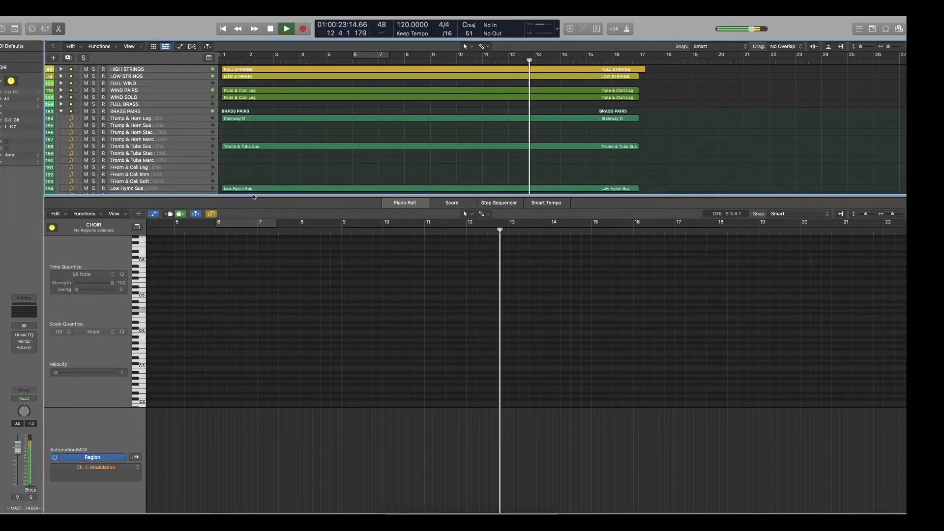
{"action": "left_click", "coordinate": [61, 111]}
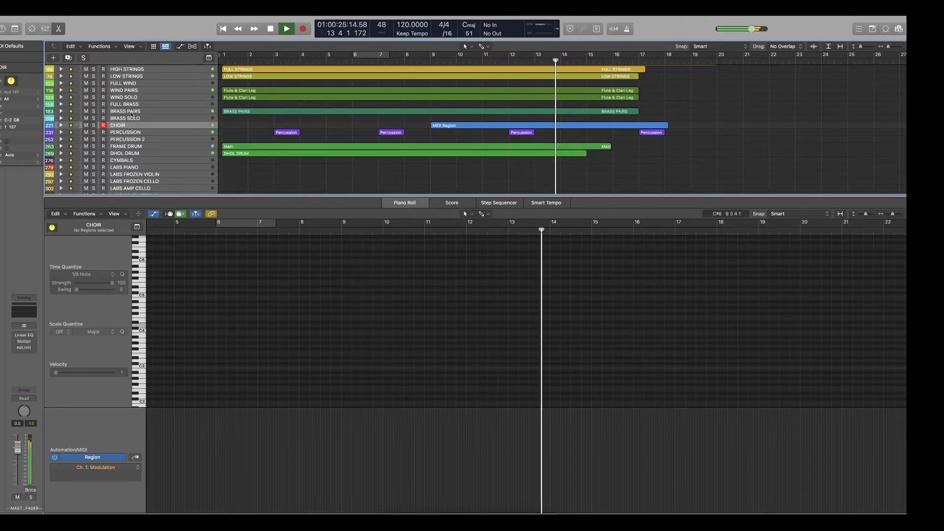
{"action": "left_click", "coordinate": [61, 111]}
{"action": "key", "text": "space"}
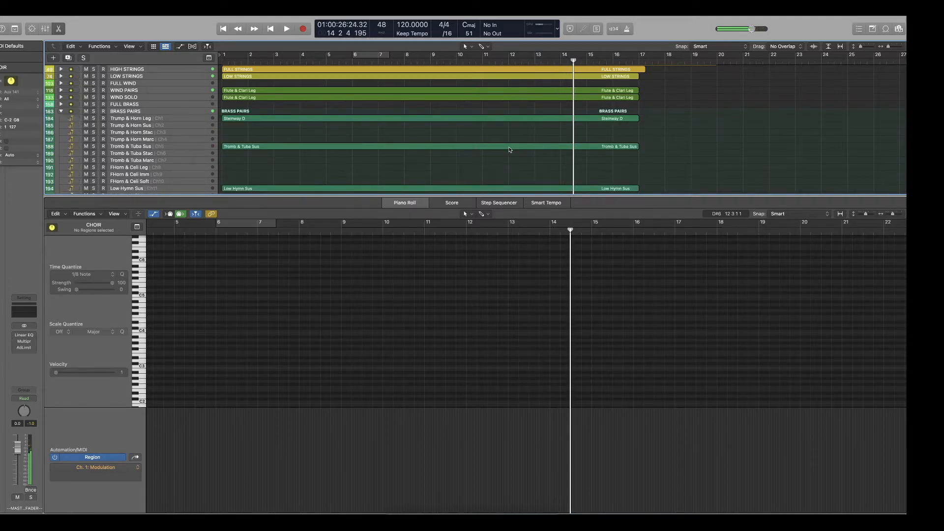
{"action": "scroll", "coordinate": [492, 123], "scroll_direction": "down", "scroll_amount": 2}
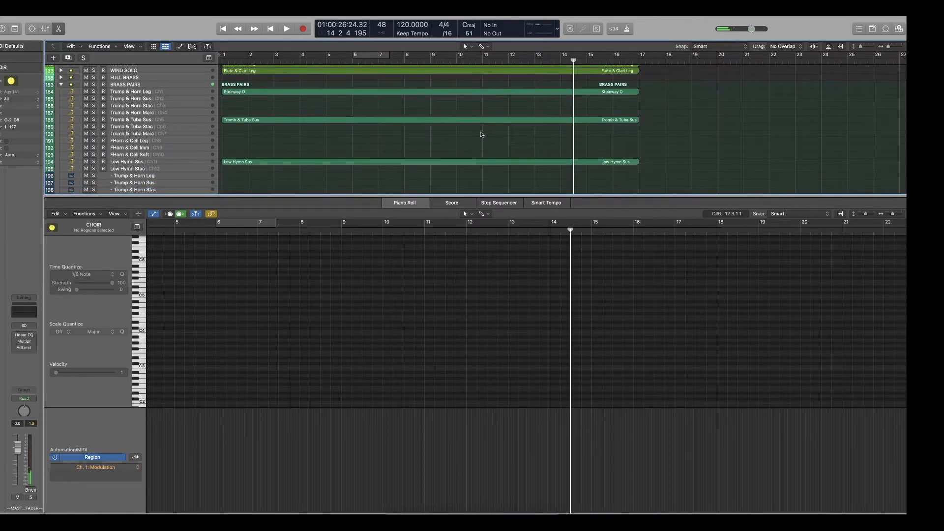
{"action": "left_click_drag", "start_coordinate": [509, 171], "coordinate": [462, 89]}
{"action": "left_click", "coordinate": [255, 232]}
{"action": "scroll", "coordinate": [340, 297], "scroll_direction": "down", "scroll_amount": 3}
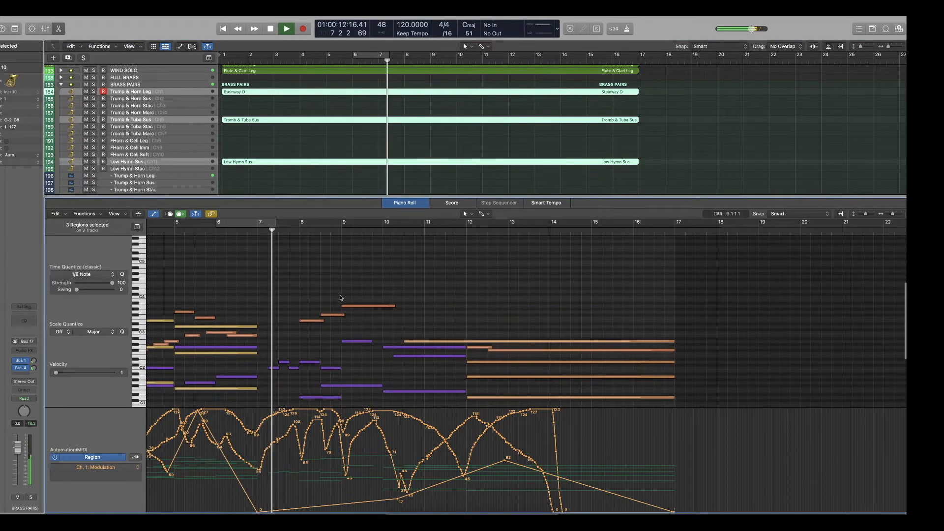
{"action": "scroll", "coordinate": [354, 296], "scroll_direction": "down", "scroll_amount": 3}
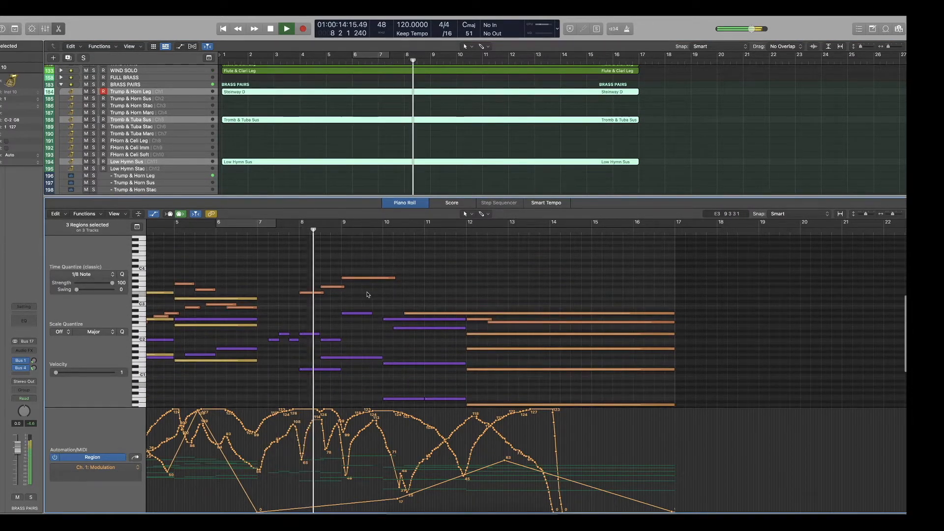
{"action": "scroll", "coordinate": [368, 295], "scroll_direction": "down", "scroll_amount": 2}
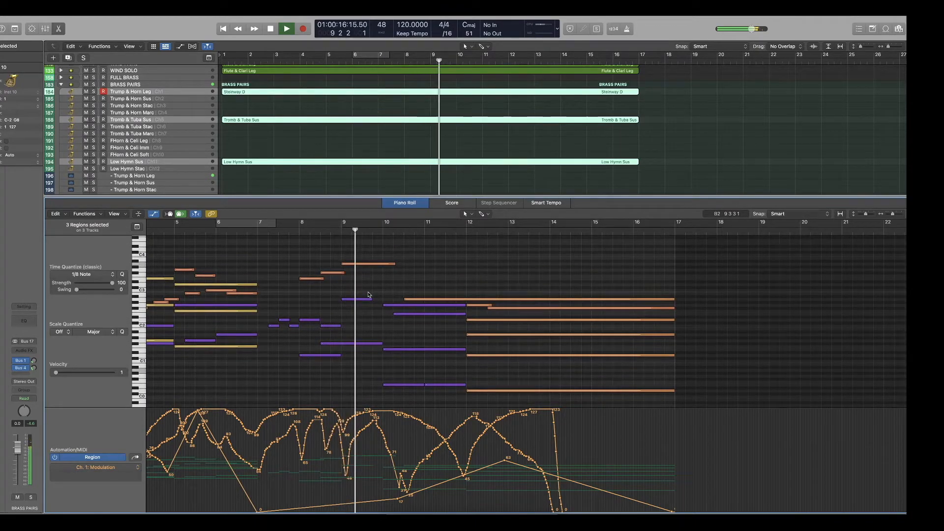
{"action": "key", "text": "space"}
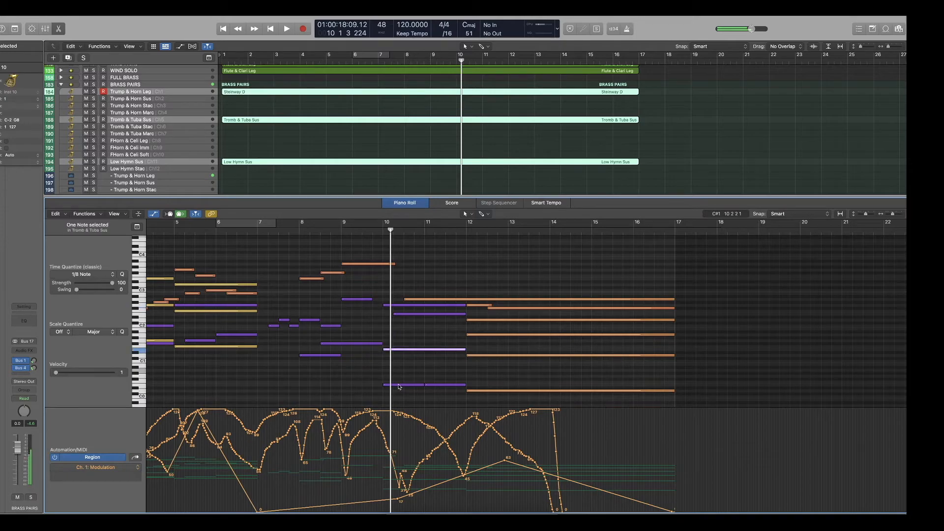
Rework the Tromb & Tuba Sus chord in bars 10 and 11 with added inner notes, raise its bar 10 modulation point, and replay the passage.
{"action": "left_click", "coordinate": [352, 230]}
{"action": "key", "text": "space"}
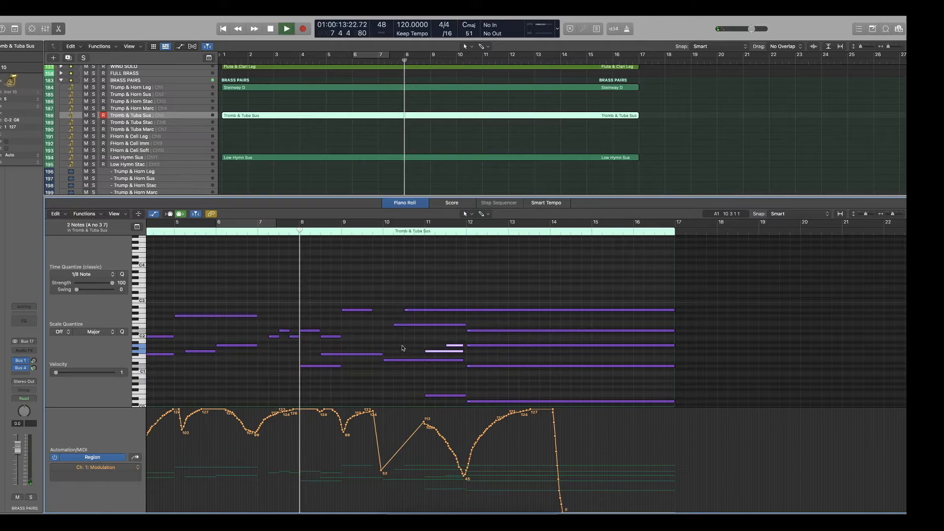
{"action": "left_click", "coordinate": [366, 231]}
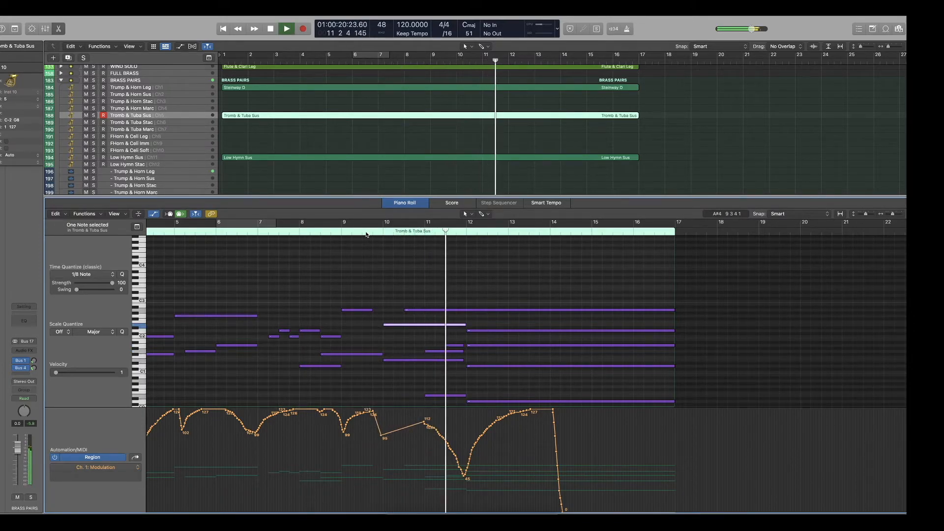
Close the piano roll and collapse the BRASS PAIRS stack to show the whole arrangement.
{"action": "key", "text": "x"}
{"action": "key", "text": "x"}
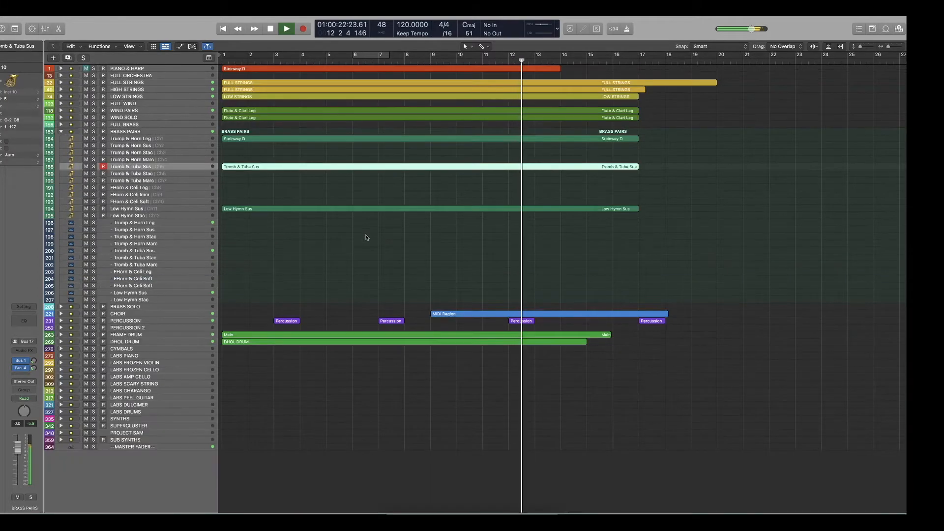
{"action": "left_click", "coordinate": [60, 131]}
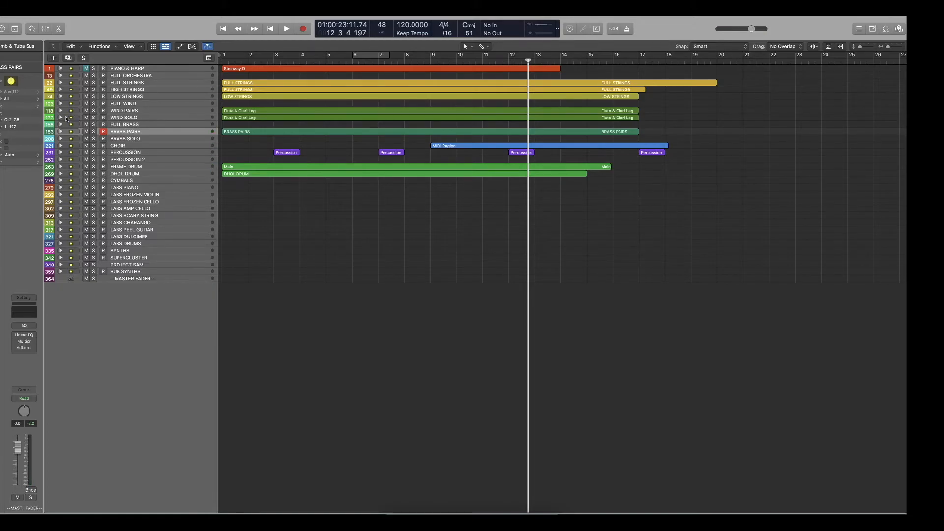
Expand the LOW STRINGS stack to show the regions on its individual tracks.
{"action": "left_click", "coordinate": [60, 96]}
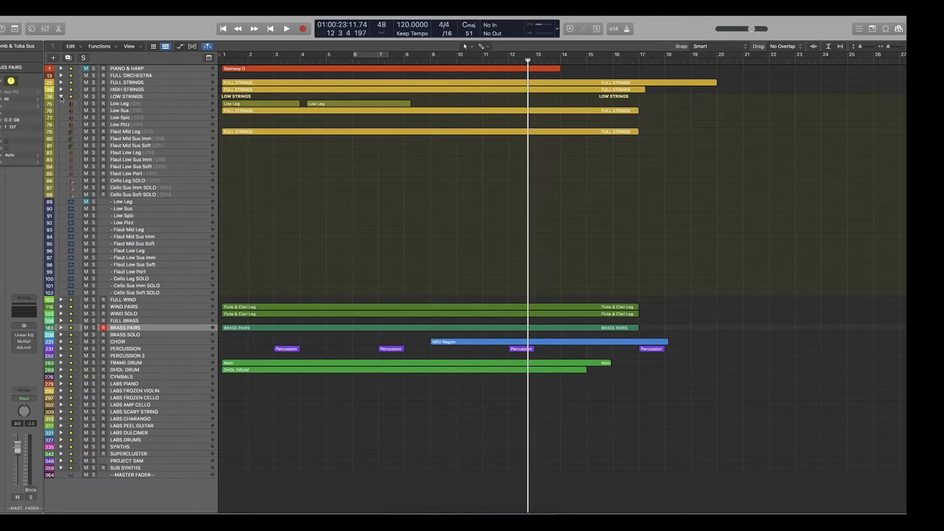
{"action": "left_click", "coordinate": [477, 328]}
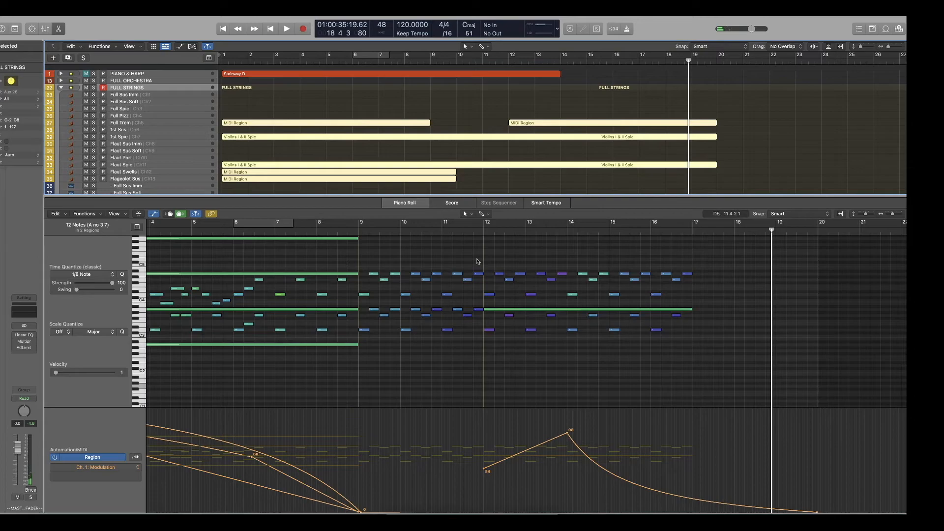
Highlight the upper FULL STRINGS notes around bars 12 to 14, highlight the low notes from bar 10 on, and place the playhead at bar 9.
{"action": "left_click_drag", "start_coordinate": [604, 250], "coordinate": [500, 295]}
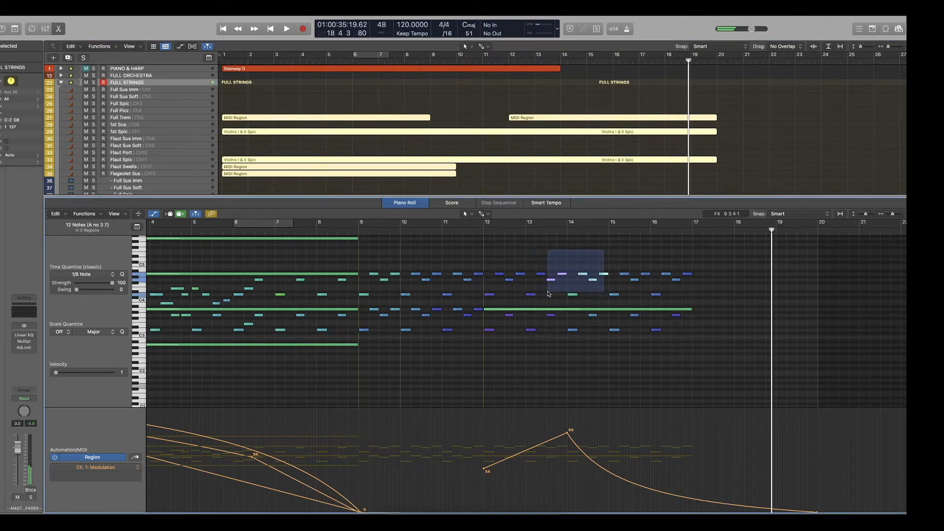
{"action": "left_click_drag", "start_coordinate": [698, 346], "coordinate": [485, 311]}
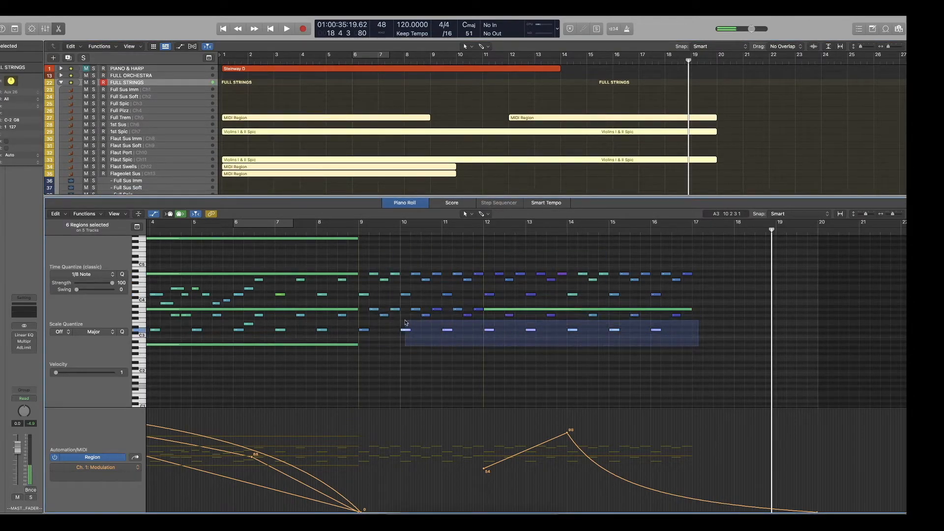
{"action": "left_click_drag", "start_coordinate": [420, 322], "coordinate": [400, 325]}
{"action": "left_click", "coordinate": [359, 230]}
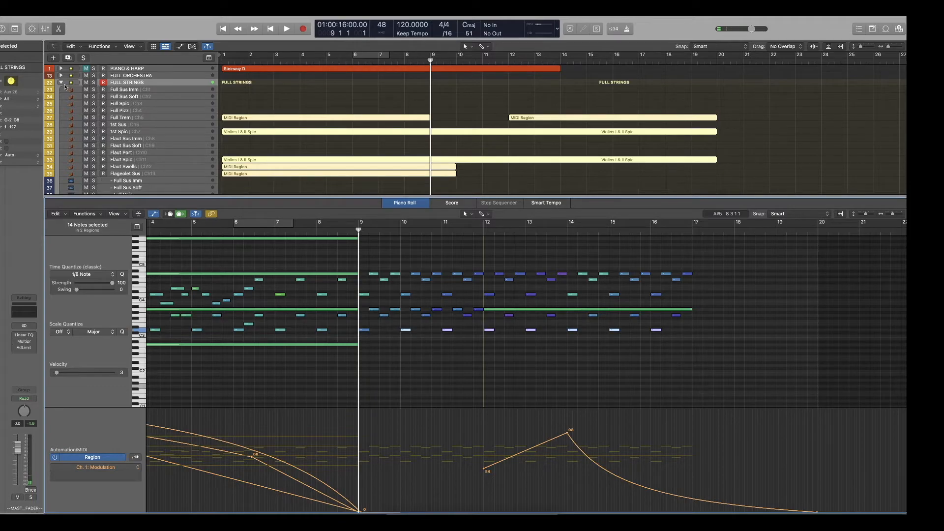
{"action": "left_click", "coordinate": [278, 111]}
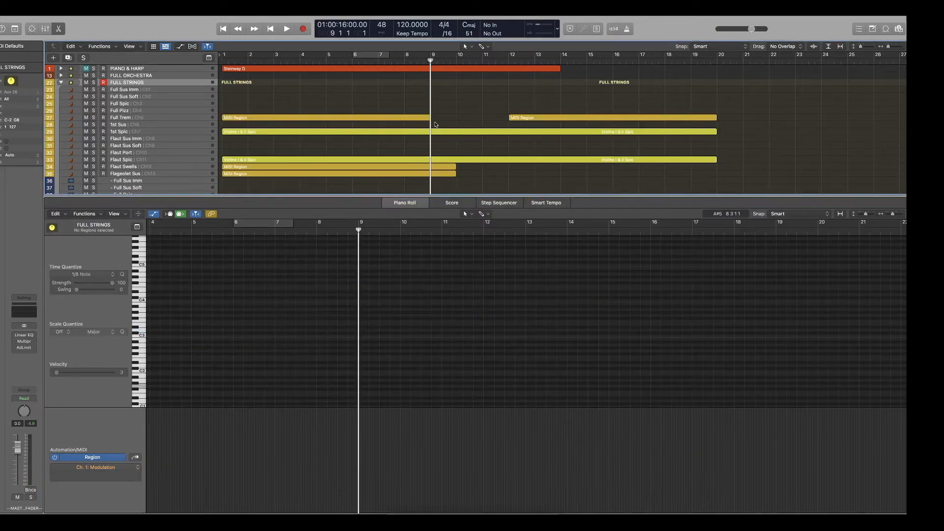
Collapse the FULL STRINGS stack and show the High Leg region of HIGH STRINGS in the piano roll.
{"action": "left_click", "coordinate": [61, 83]}
{"action": "left_click", "coordinate": [61, 90]}
{"action": "left_click", "coordinate": [490, 98]}
{"action": "left_click", "coordinate": [406, 300]}
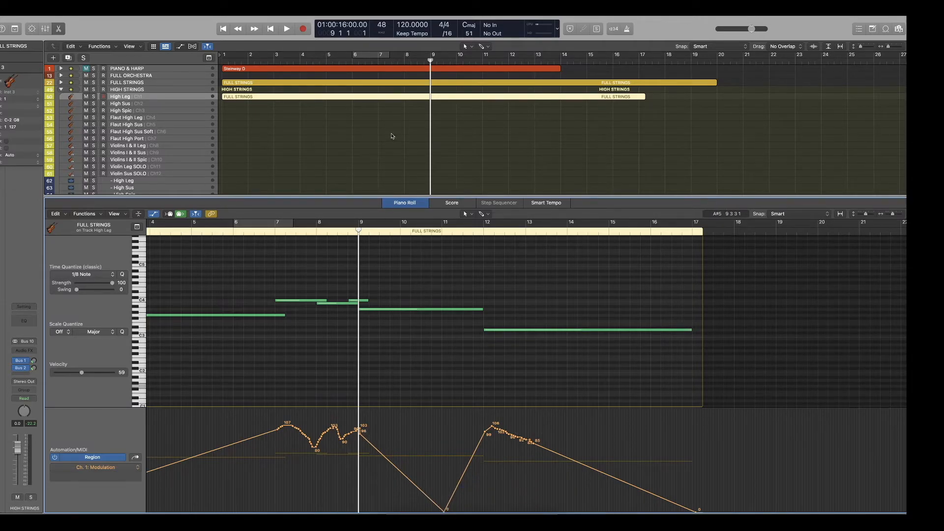
Inspect the Low Leg region around bars 9 to 12 in the LOW STRINGS stack, and collapse the stack again.
{"action": "scroll", "coordinate": [392, 136], "scroll_direction": "down", "scroll_amount": 5}
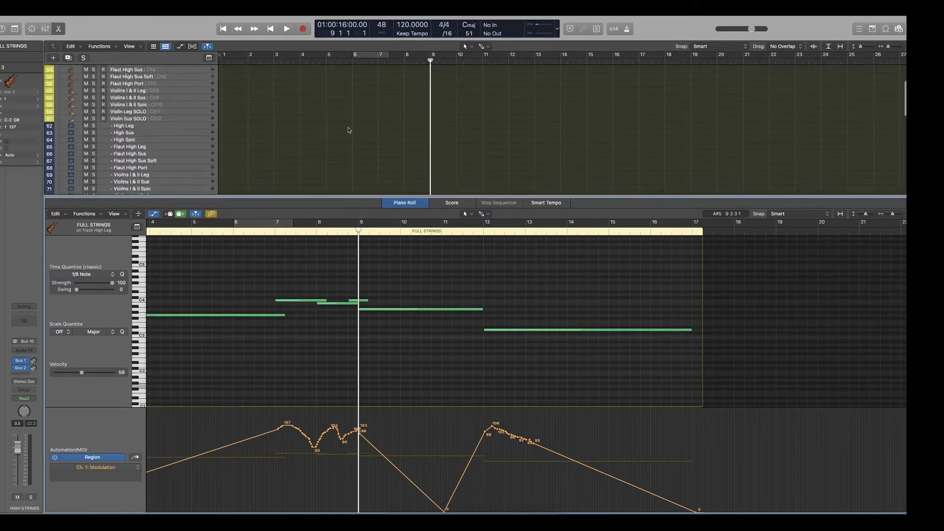
{"action": "scroll", "coordinate": [348, 130], "scroll_direction": "down", "scroll_amount": 8}
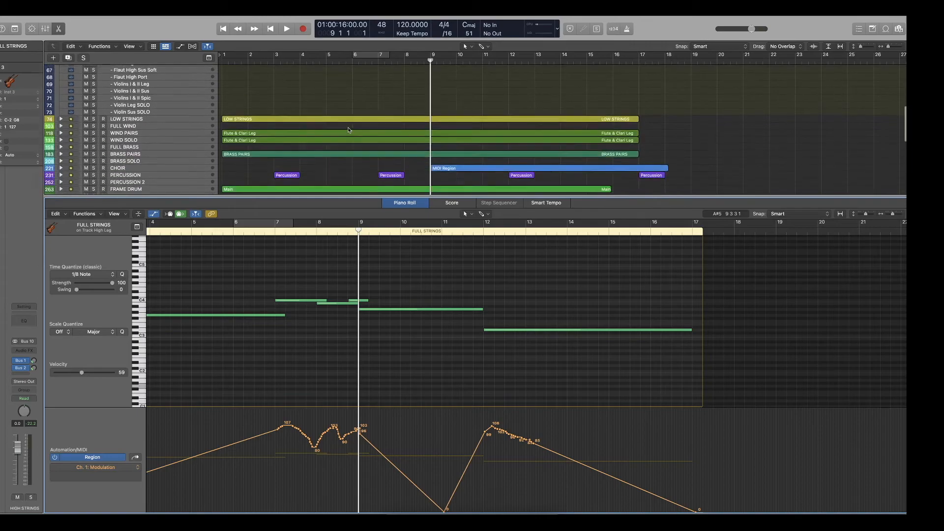
{"action": "left_click", "coordinate": [61, 119]}
{"action": "left_click", "coordinate": [442, 127]}
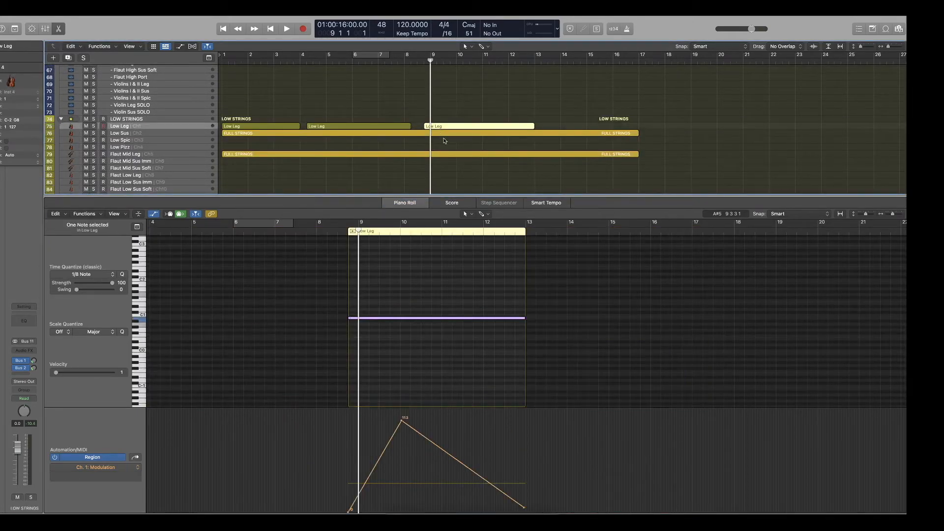
{"action": "left_click", "coordinate": [60, 119]}
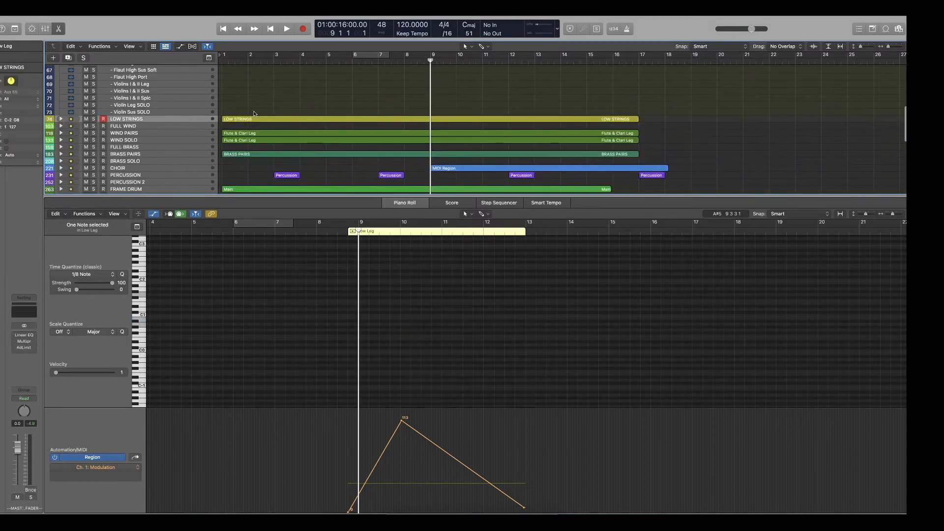
Close the piano roll and collapse the HIGH STRINGS and DHOL DRUM stacks.
{"action": "key", "text": "e"}
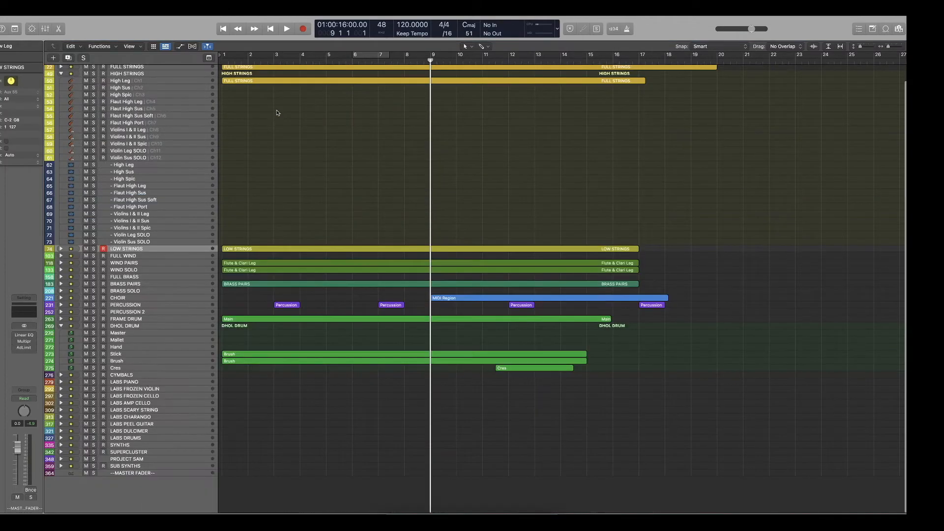
{"action": "left_click", "coordinate": [60, 74]}
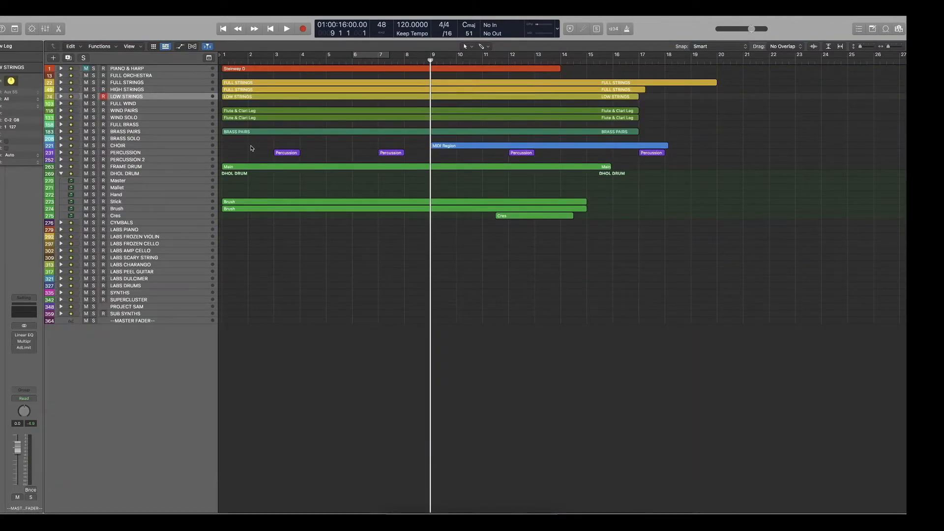
{"action": "left_click", "coordinate": [61, 174]}
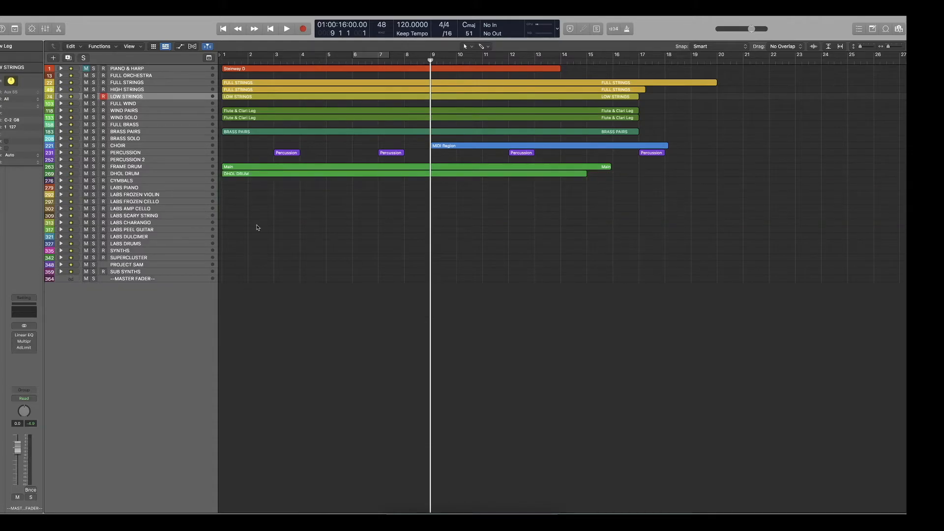
Play the full arrangement from the beginning.
{"action": "key", "text": "Return"}
{"action": "key", "text": "space"}
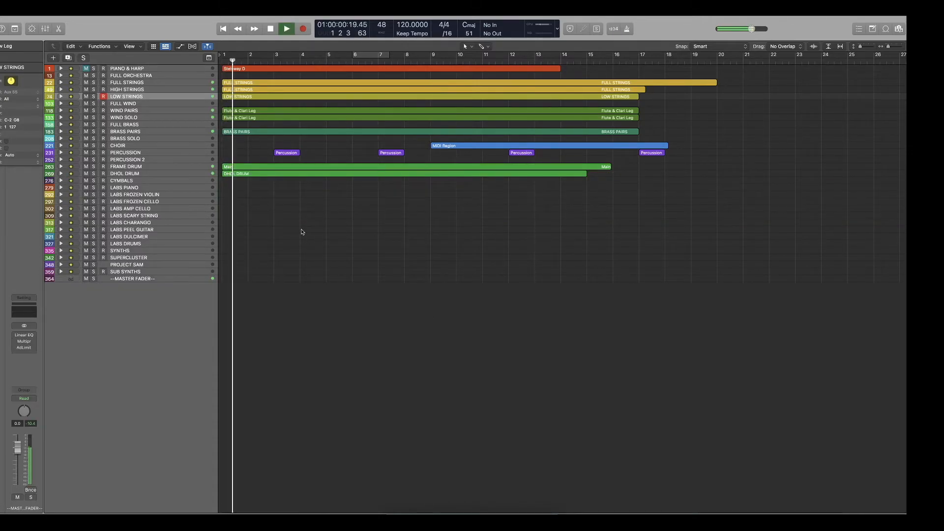
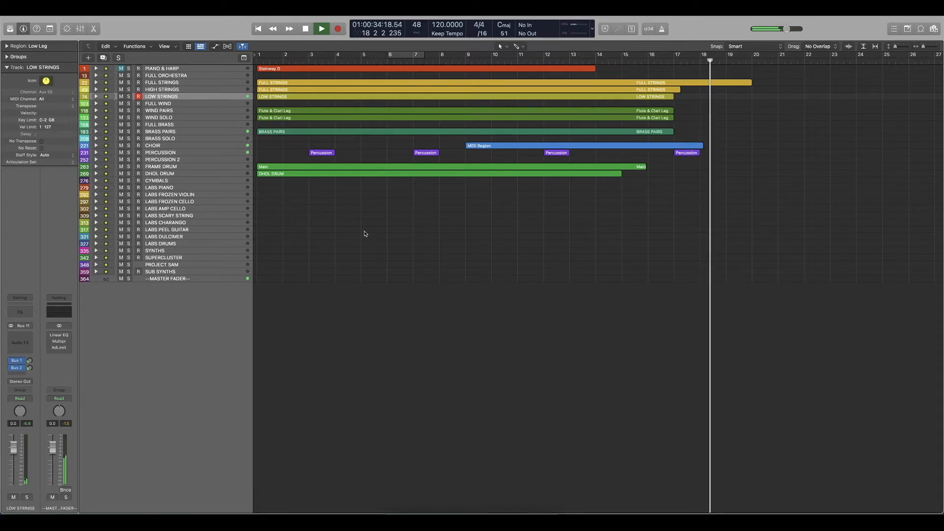
Stop playback, return to the beginning, expand the CYMBALS stack and select its Cymb1 track.
{"action": "key", "text": "space"}
{"action": "key", "text": "Return"}
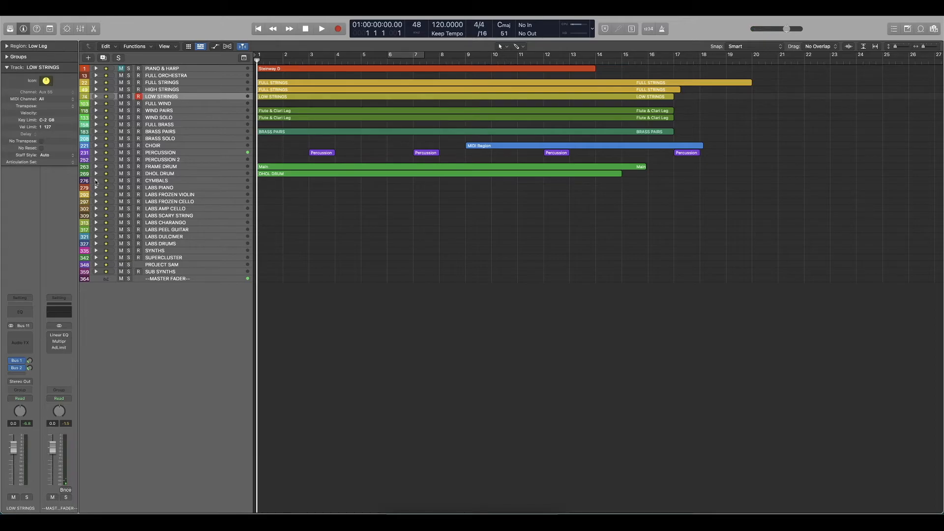
{"action": "left_click", "coordinate": [96, 181]}
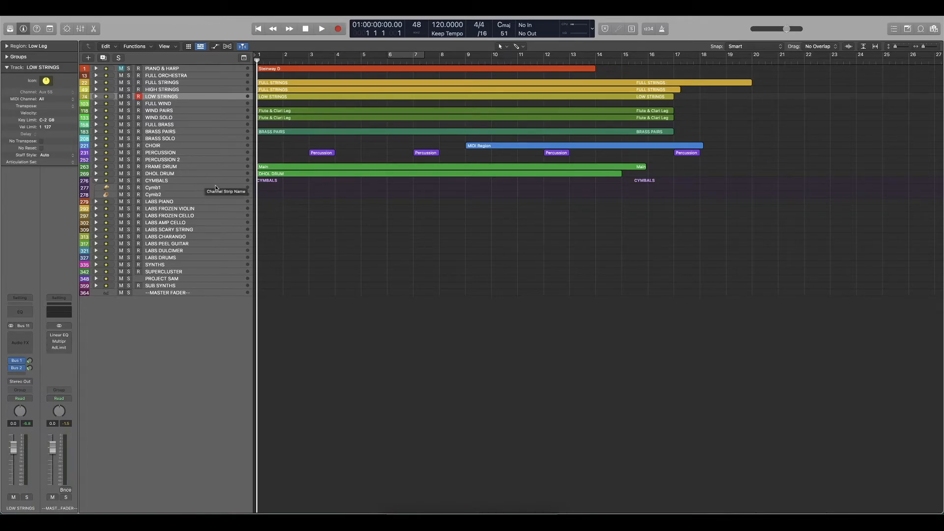
{"action": "left_click", "coordinate": [171, 189]}
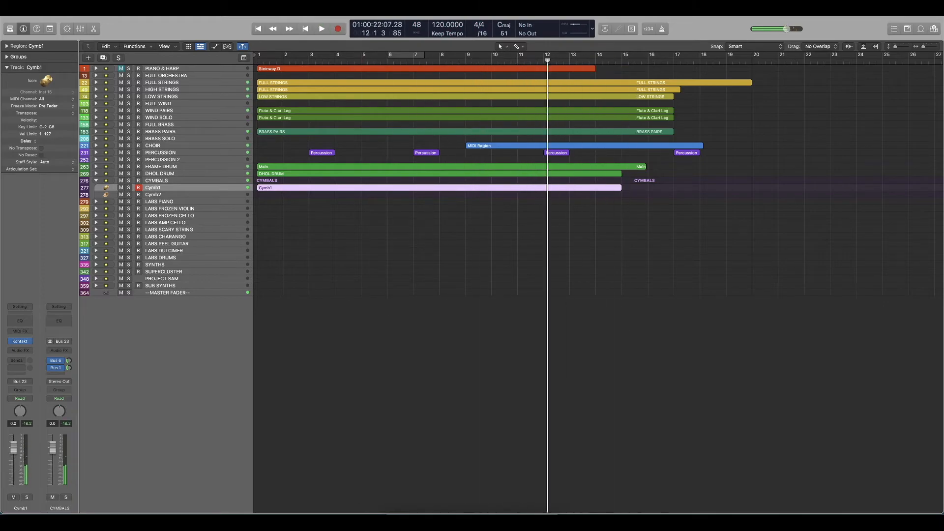
{"action": "key", "text": "Return"}
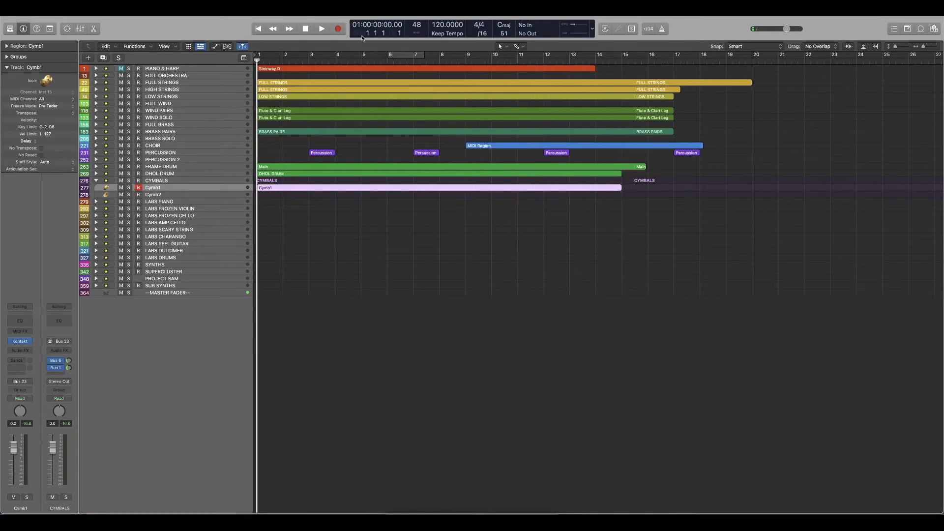
Show the Cymb1 region in the piano roll and examine its cymbal notes up to bar 15.
{"action": "left_click", "coordinate": [441, 244]}
{"action": "double_click", "coordinate": [386, 189]}
{"action": "scroll", "coordinate": [407, 295], "scroll_direction": "up", "scroll_amount": 4}
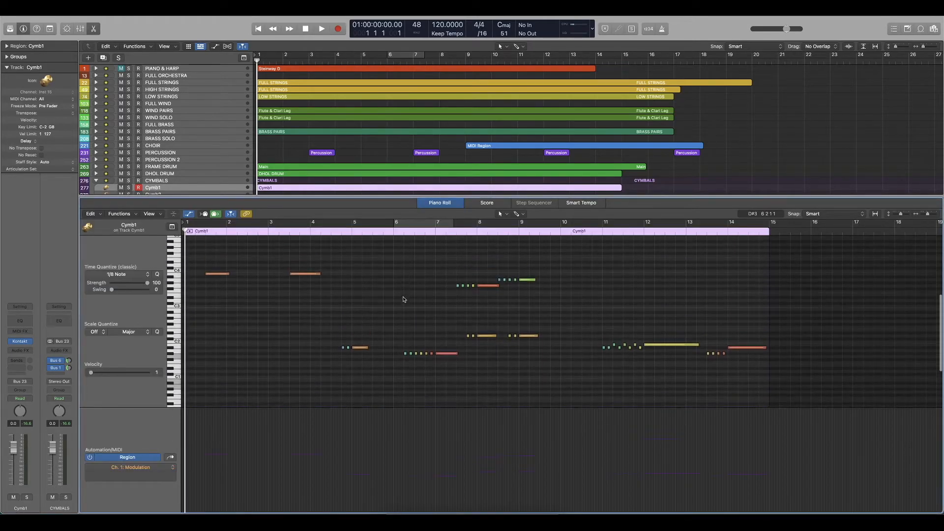
{"action": "scroll", "coordinate": [405, 297], "scroll_direction": "down", "scroll_amount": 4}
{"action": "scroll", "coordinate": [406, 296], "scroll_direction": "up", "scroll_amount": 1}
{"action": "scroll", "coordinate": [359, 291], "scroll_direction": "down", "scroll_amount": 3}
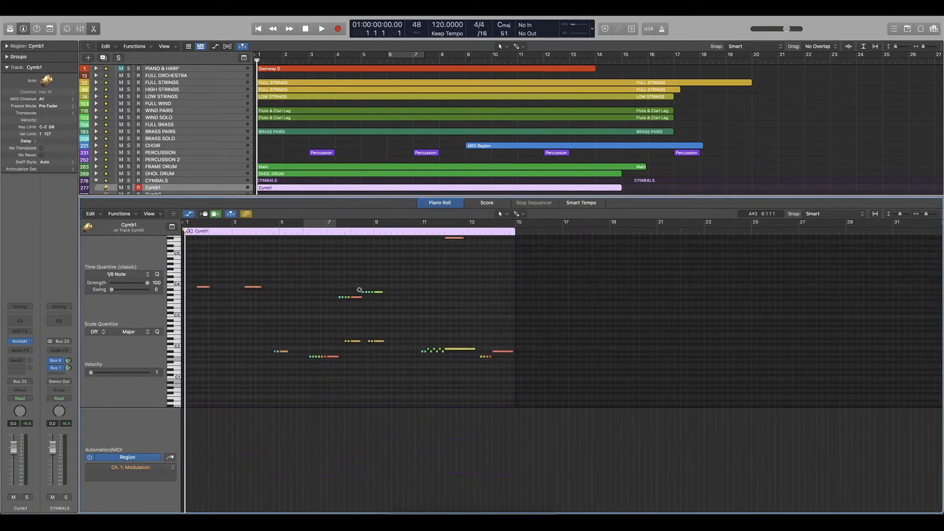
{"action": "scroll", "coordinate": [359, 291], "scroll_direction": "up", "scroll_amount": 4}
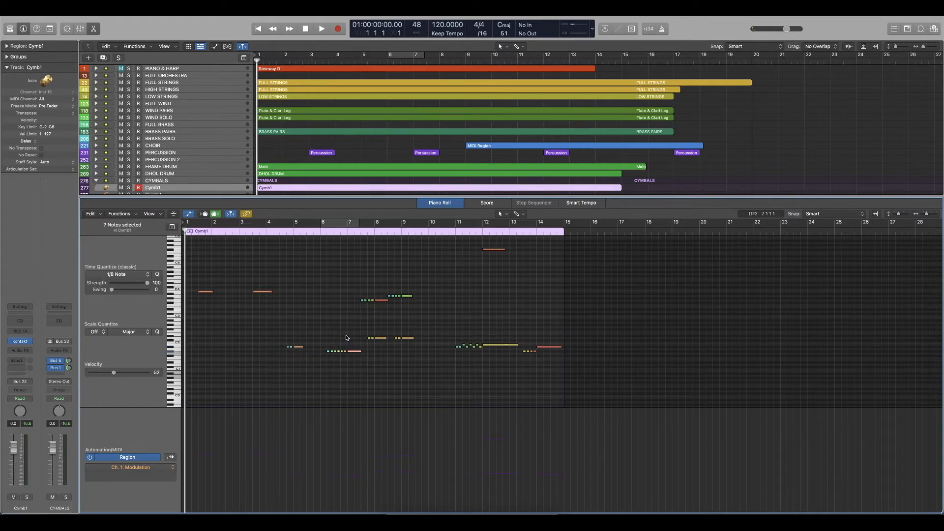
Solo the CYMBALS stack and play the cymbal part from late in bar 4, following its notes in the piano roll.
{"action": "left_click", "coordinate": [287, 232]}
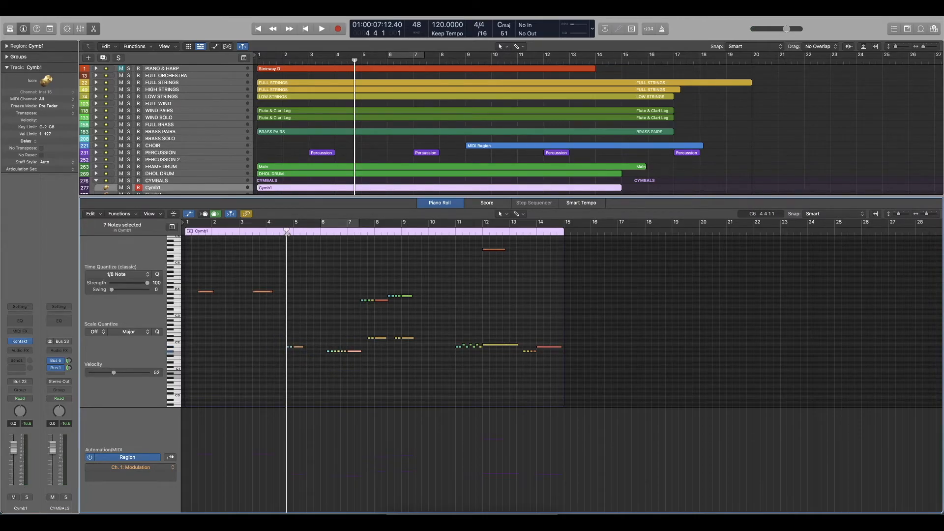
{"action": "left_click", "coordinate": [128, 180]}
{"action": "key", "text": "space"}
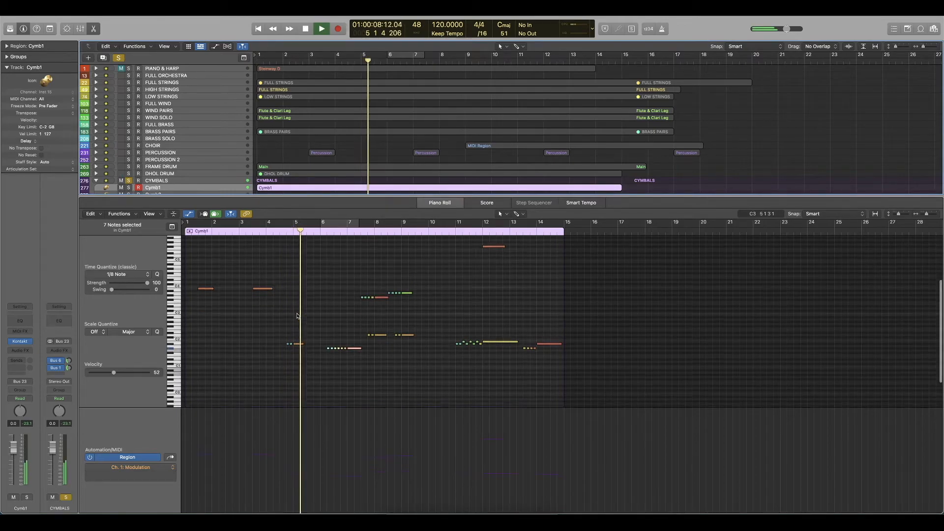
{"action": "scroll", "coordinate": [291, 304], "scroll_direction": "down", "scroll_amount": 2}
{"action": "scroll", "coordinate": [297, 314], "scroll_direction": "up", "scroll_amount": 5}
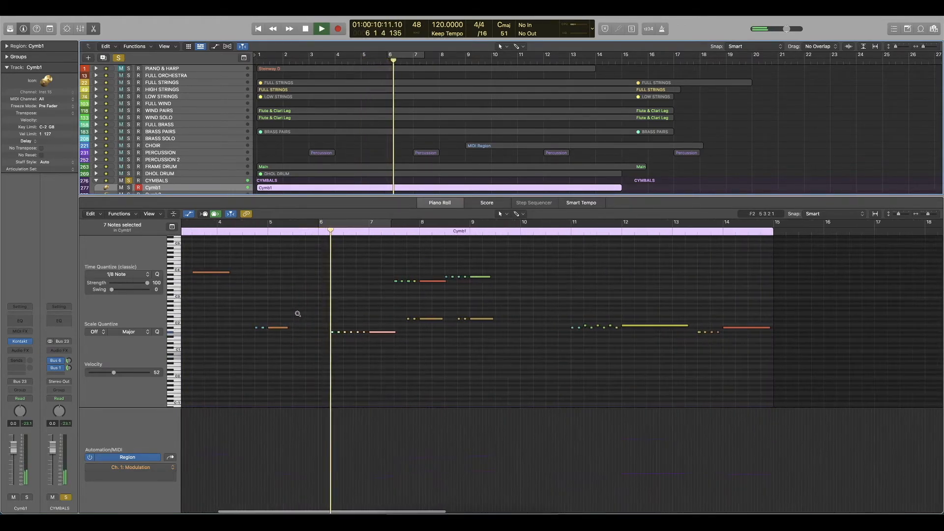
{"action": "scroll", "coordinate": [298, 314], "scroll_direction": "up", "scroll_amount": 3}
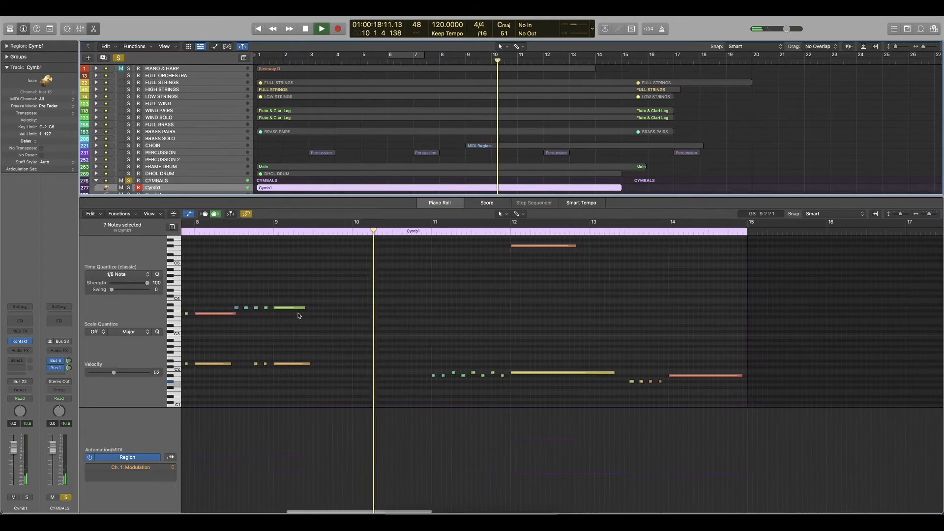
{"action": "scroll", "coordinate": [305, 313], "scroll_direction": "up", "scroll_amount": 3}
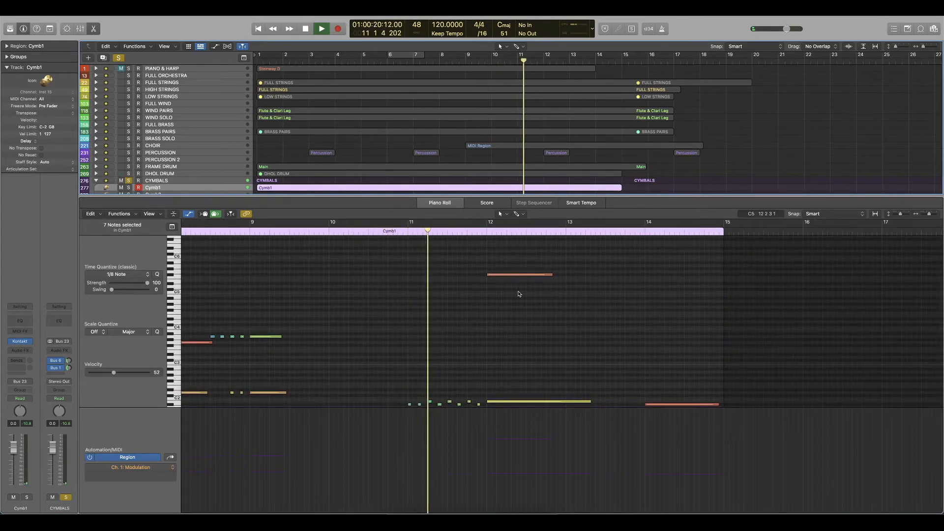
{"action": "scroll", "coordinate": [518, 295], "scroll_direction": "down", "scroll_amount": 2}
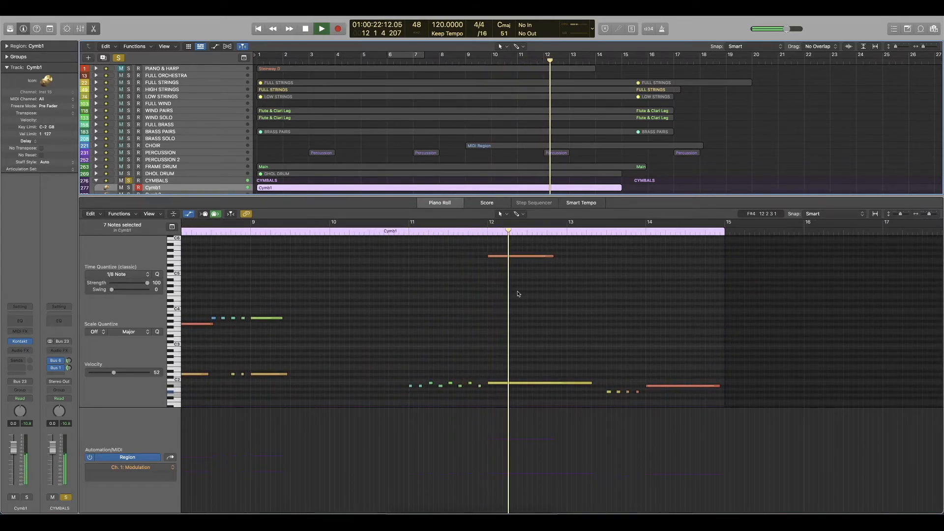
{"action": "scroll", "coordinate": [518, 294], "scroll_direction": "left", "scroll_amount": 5}
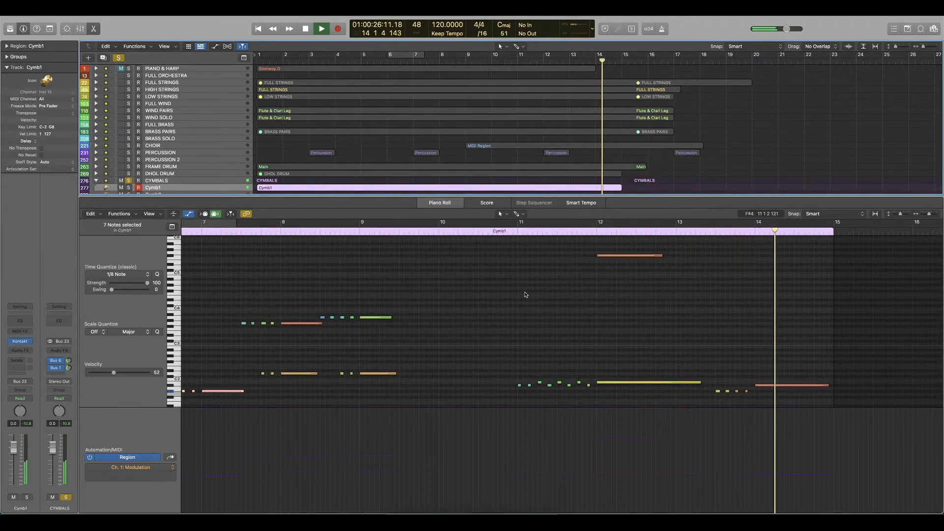
{"action": "scroll", "coordinate": [524, 294], "scroll_direction": "down", "scroll_amount": 3}
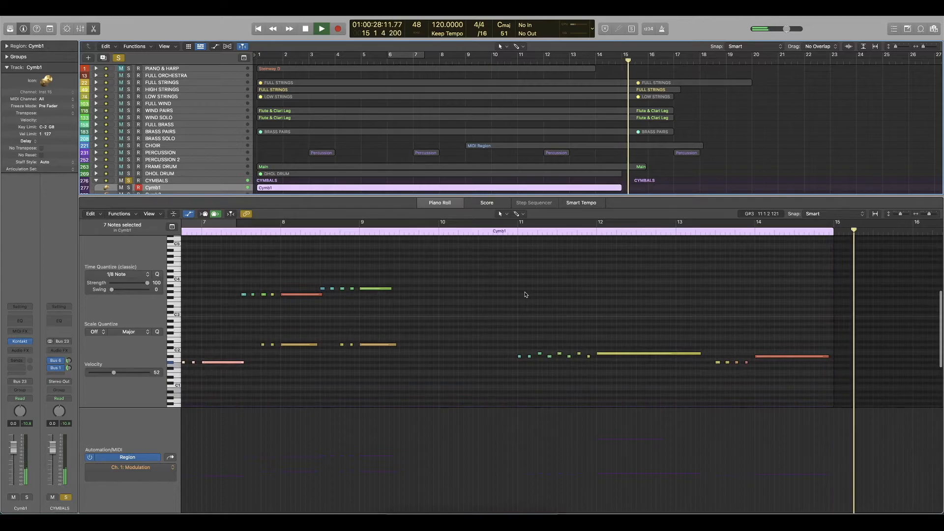
Stop playback, return to the beginning, unsolo the CYMBALS stack and collapse it.
{"action": "key", "text": "space"}
{"action": "key", "text": "Return"}
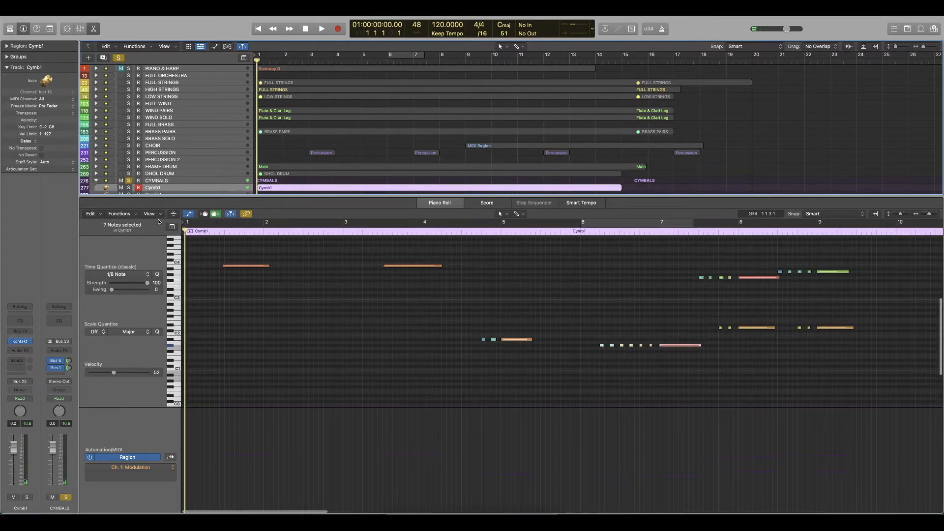
{"action": "left_click", "coordinate": [129, 181]}
{"action": "left_click", "coordinate": [96, 180]}
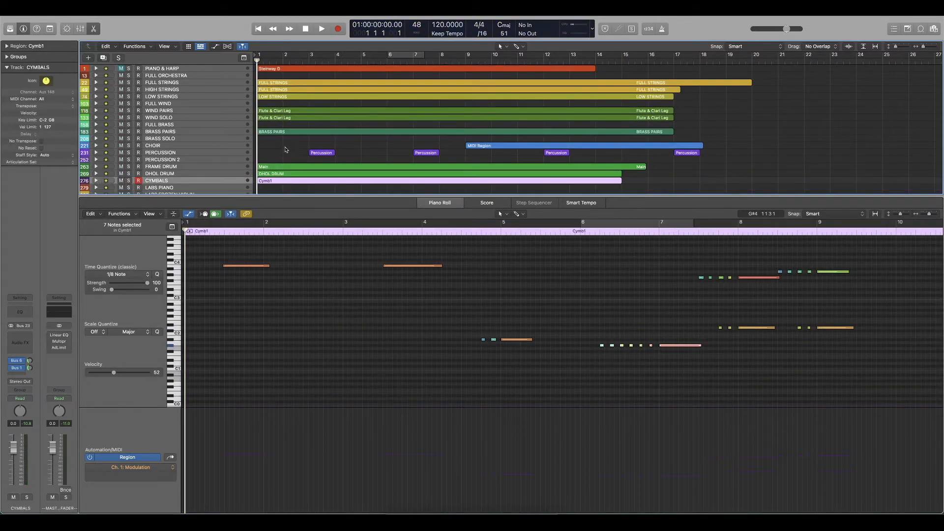
Play the full arrangement from the beginning with the piano roll closed and all regions fitted to the view.
{"action": "left_click", "coordinate": [285, 150]}
{"action": "key", "text": "z"}
{"action": "key", "text": "space"}
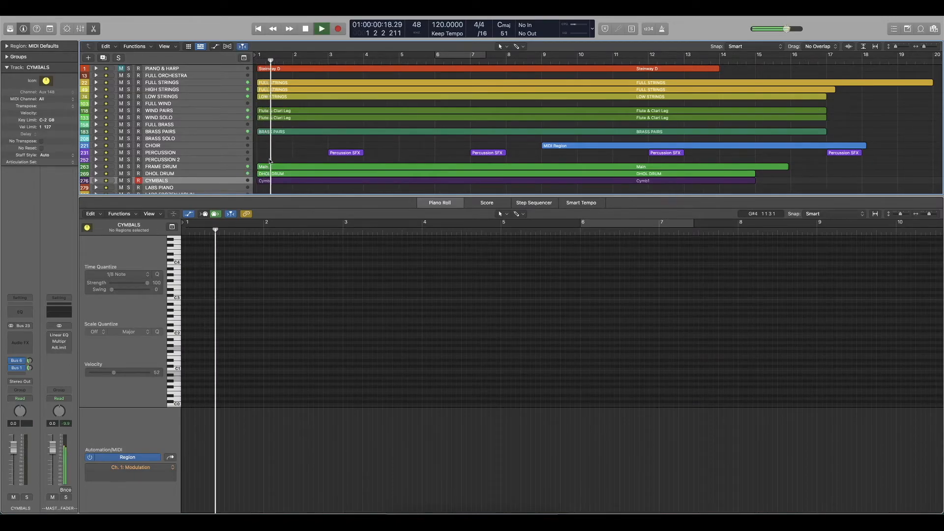
{"action": "key", "text": "a"}
{"action": "key", "text": "a"}
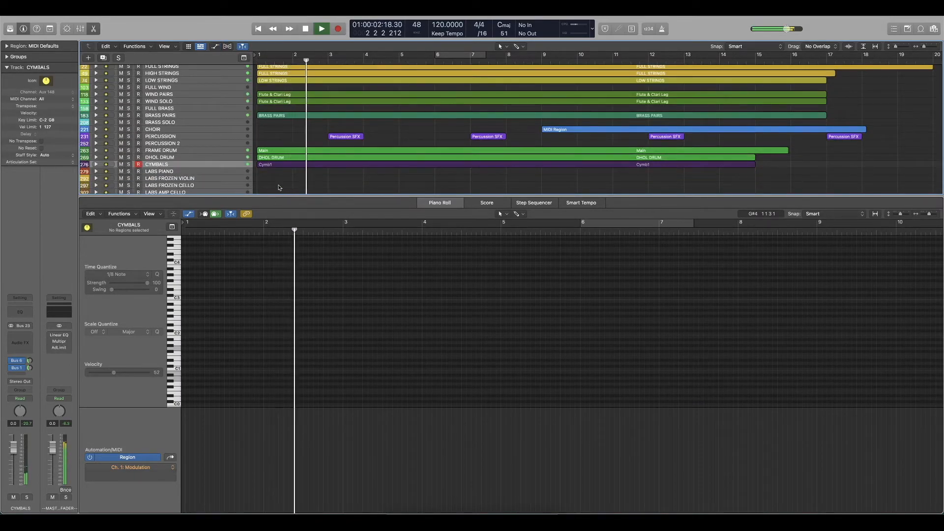
{"action": "key", "text": "p"}
{"action": "key", "text": "z"}
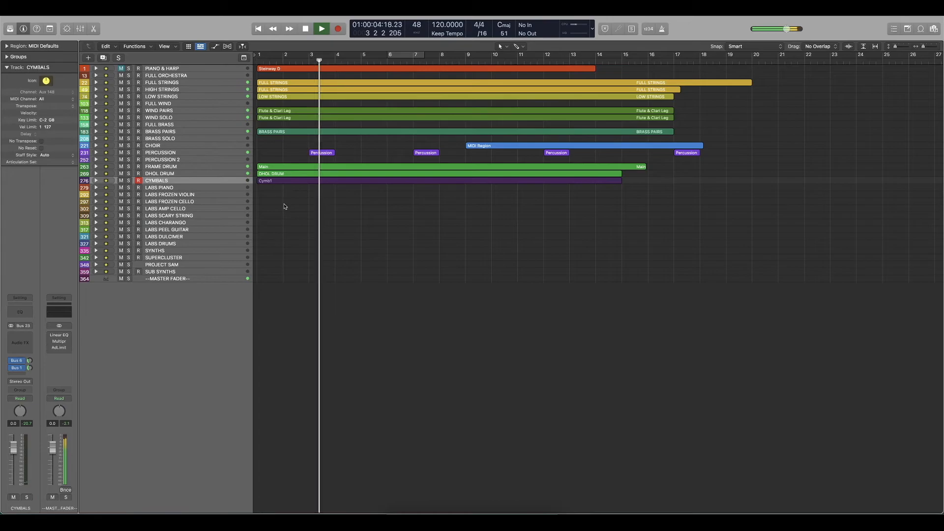
{"action": "key", "text": "z"}
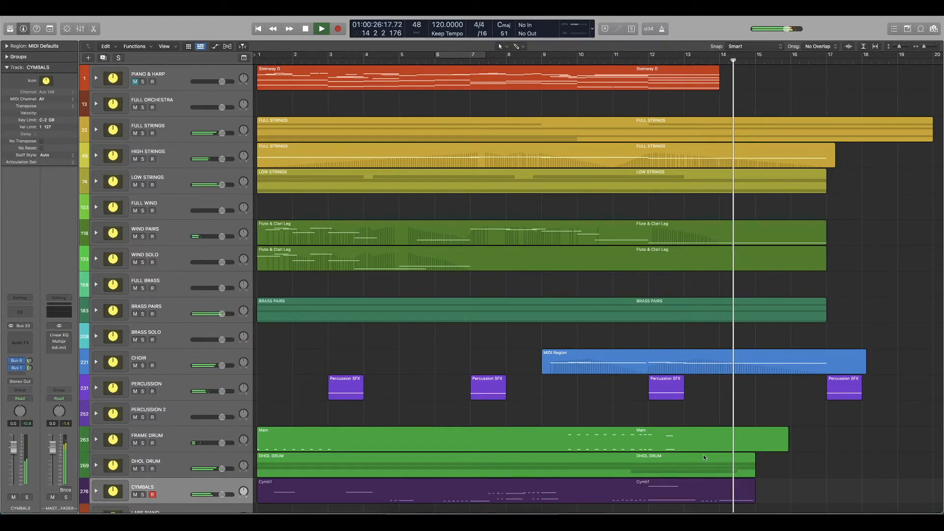
Select the region on the CYMBALS stack and replay the ending around bar 14 with all sections.
{"action": "left_click", "coordinate": [701, 495]}
{"action": "key", "text": "space"}
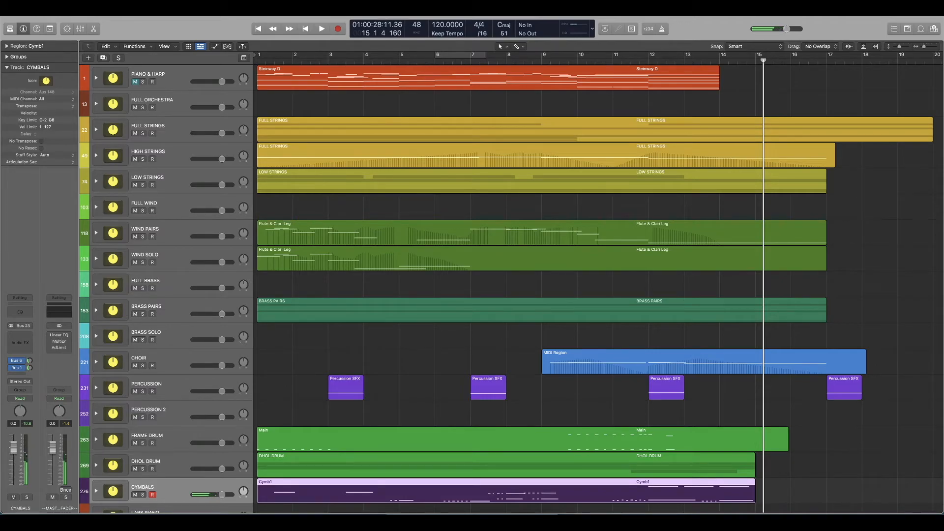
{"action": "key", "text": "space"}
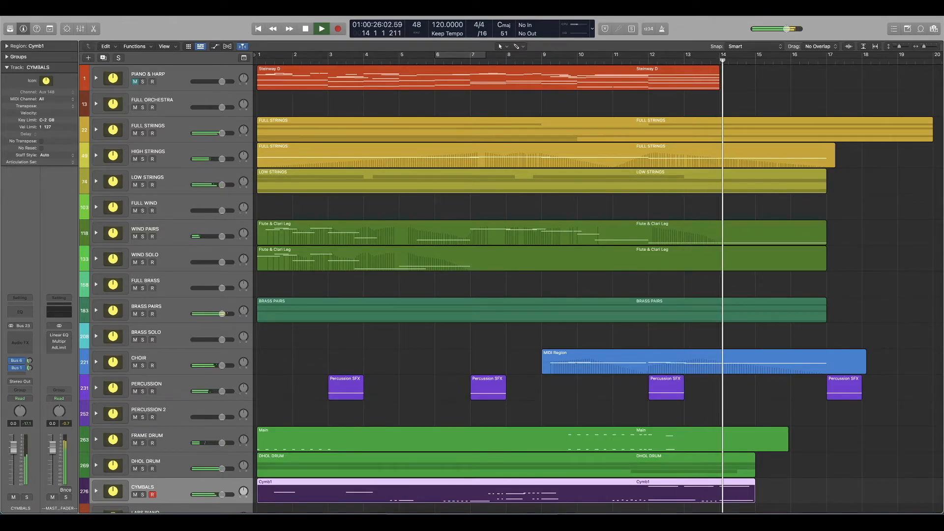
{"action": "key", "text": "space"}
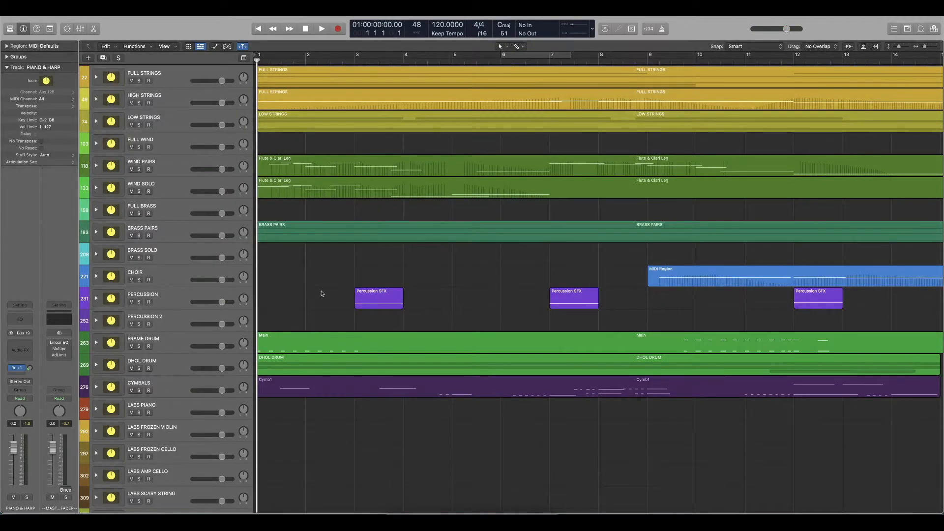
Show the Steinway D region of PIANO & HARP in the piano roll.
{"action": "key", "text": "z"}
{"action": "scroll", "coordinate": [322, 293], "scroll_direction": "down", "scroll_amount": 3}
{"action": "scroll", "coordinate": [322, 294], "scroll_direction": "up", "scroll_amount": 4}
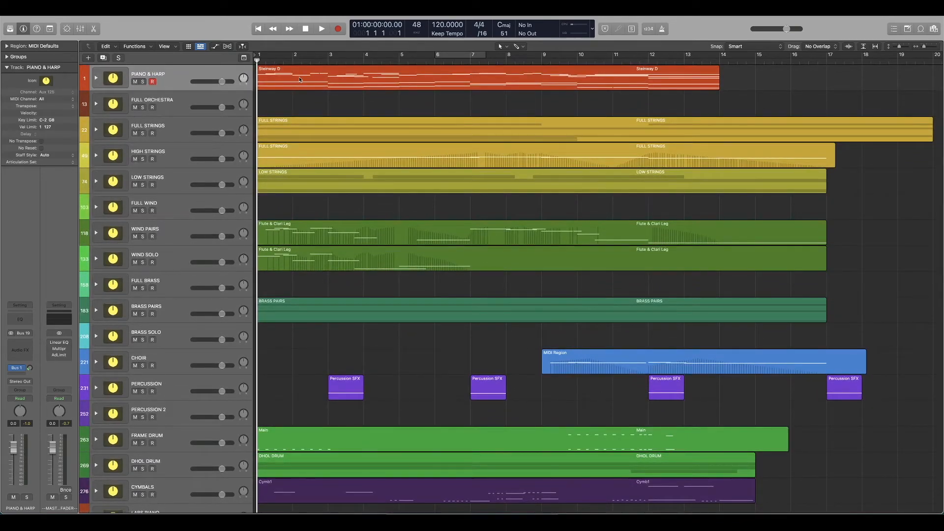
{"action": "key", "text": "e"}
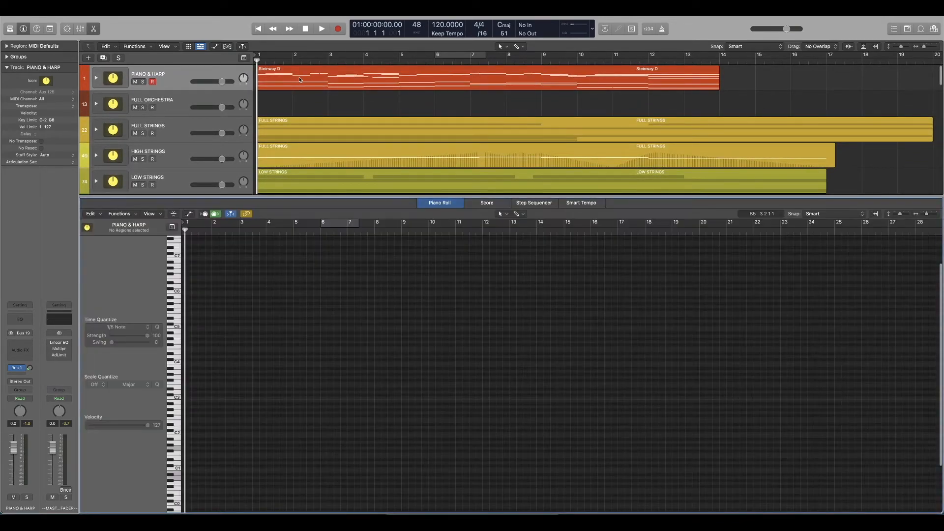
{"action": "left_click", "coordinate": [299, 80]}
{"action": "scroll", "coordinate": [352, 356], "scroll_direction": "down", "scroll_amount": 2}
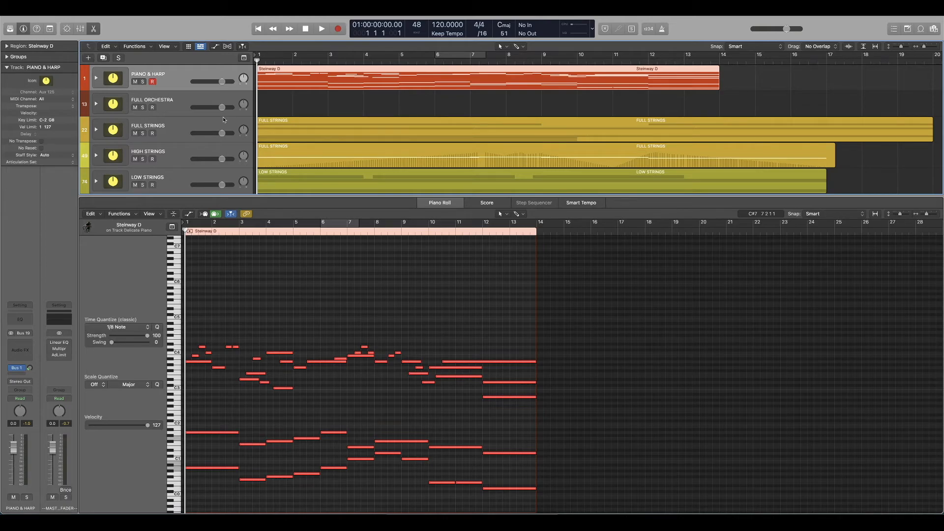
Solo the PIANO & HARP stack and play the original piano sketch from bar 1 through bar 14.
{"action": "left_click", "coordinate": [142, 82]}
{"action": "key", "text": "space"}
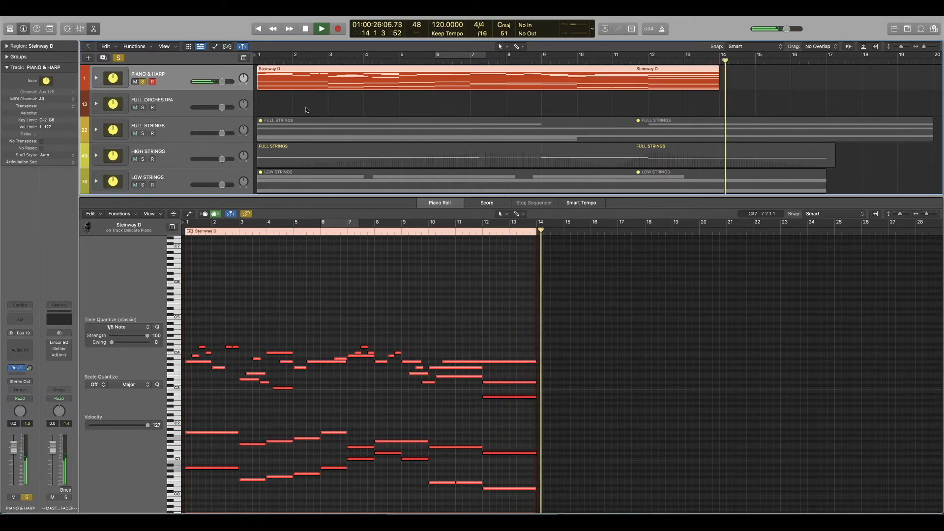
{"action": "key", "text": "space"}
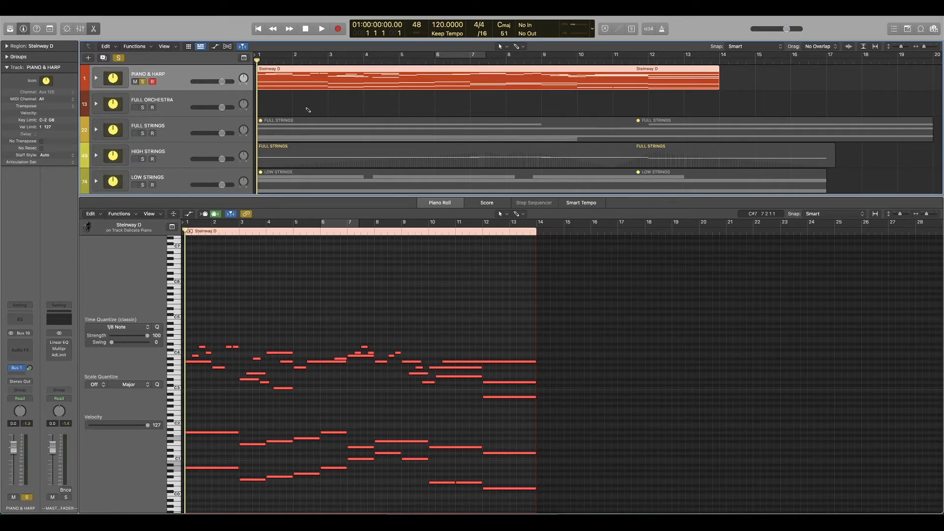
Sound an F on the PIANO & HARP track with the Musical Typing keyboard, and close the keyboard again.
{"action": "key", "text": "super+k"}
{"action": "key", "text": "f"}
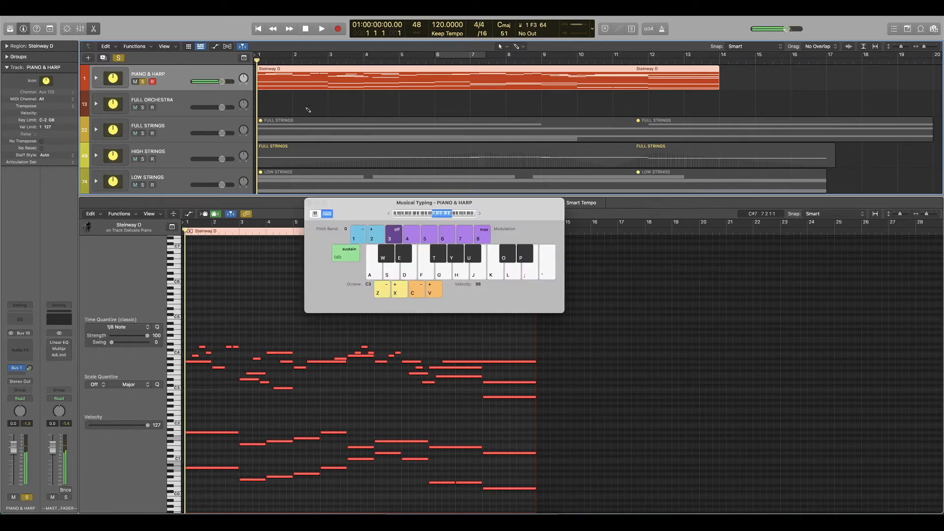
{"action": "key", "text": "super+k"}
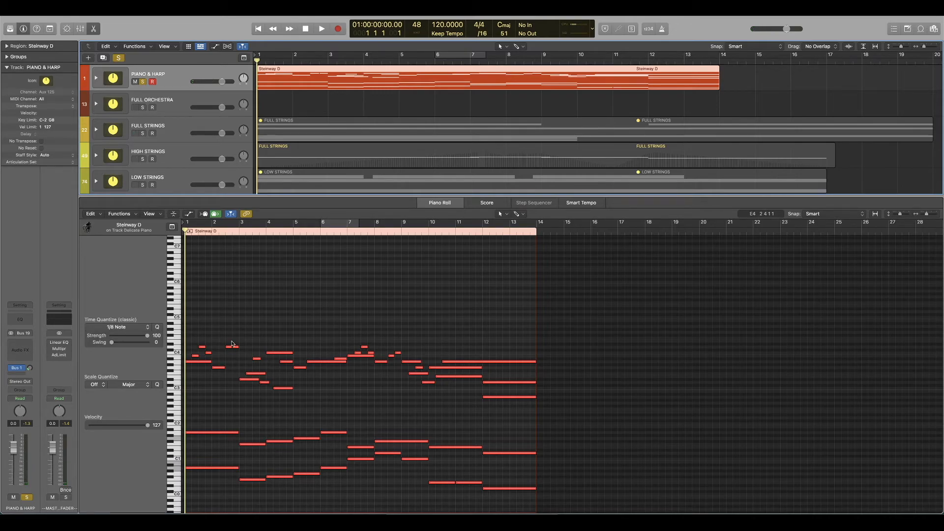
{"action": "left_click", "coordinate": [345, 342]}
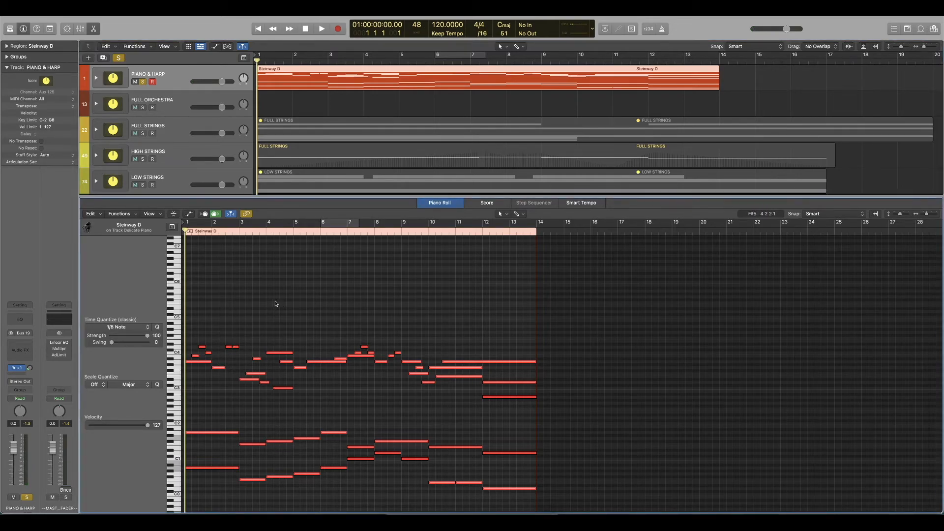
Mute and unsolo the PIANO & HARP stack, and deselect its Steinway D region.
{"action": "left_click", "coordinate": [137, 83]}
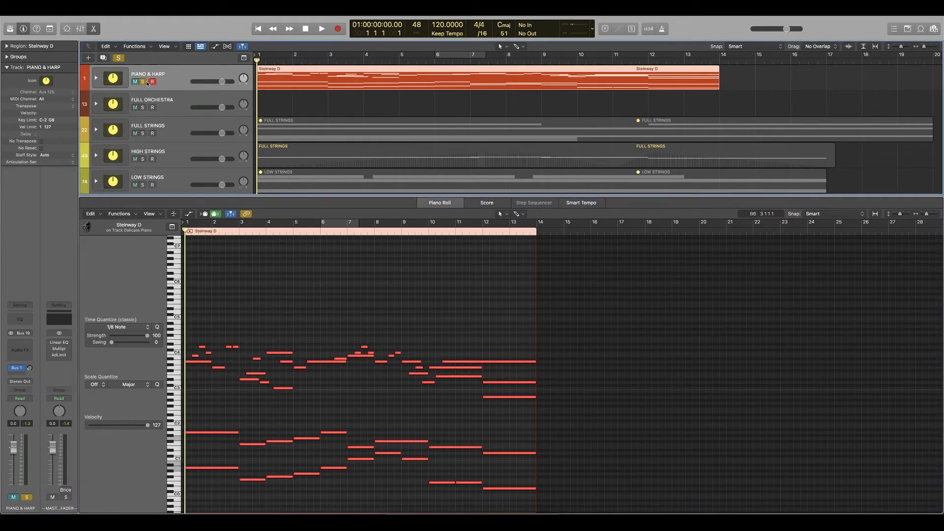
{"action": "left_click", "coordinate": [144, 82]}
{"action": "left_click", "coordinate": [298, 102]}
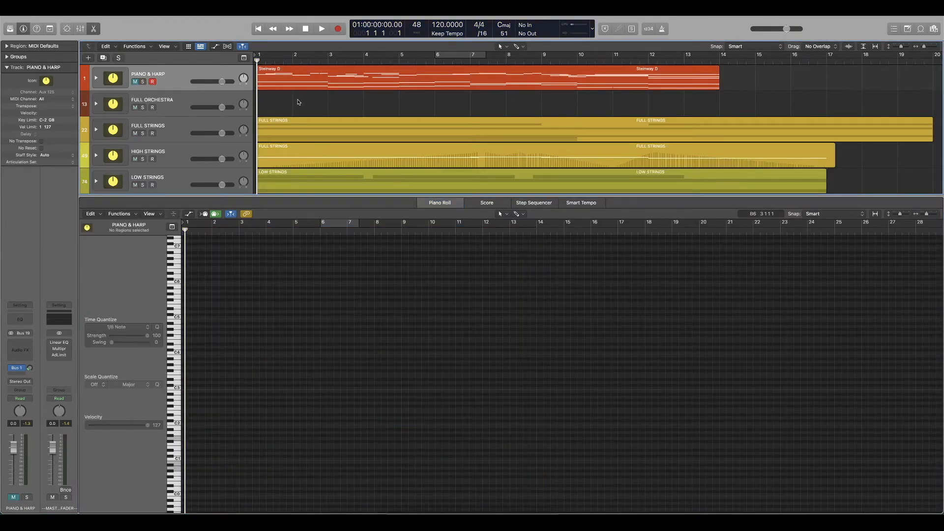
Select all regions from FULL STRINGS to CYMBALS to show them in the piano roll, and play the orchestral arrangement.
{"action": "key", "text": "z"}
{"action": "left_click_drag", "start_coordinate": [883, 77], "coordinate": [270, 211]}
{"action": "key", "text": "space"}
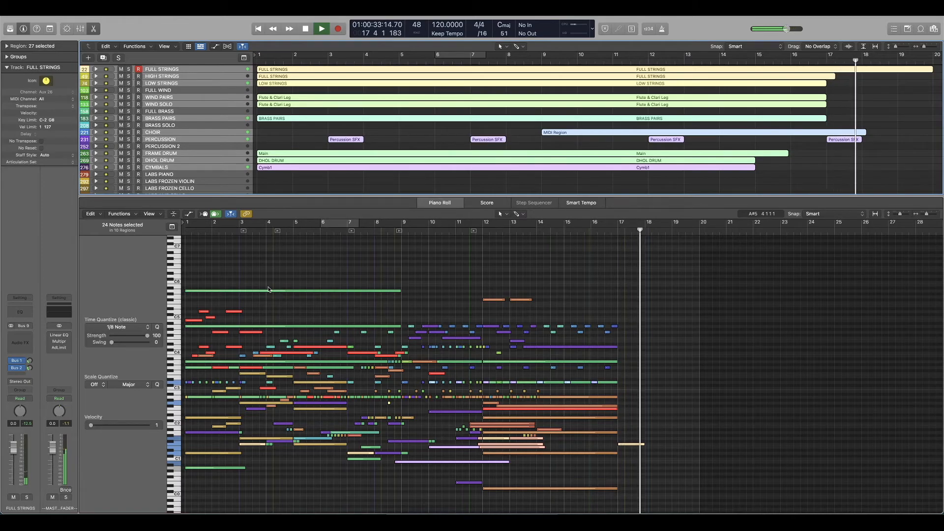
Stop playback, return to bar 1, and deselect all regions before closing the piano roll.
{"action": "key", "text": "space"}
{"action": "key", "text": "Return"}
{"action": "scroll", "coordinate": [295, 310], "scroll_direction": "down", "scroll_amount": 1}
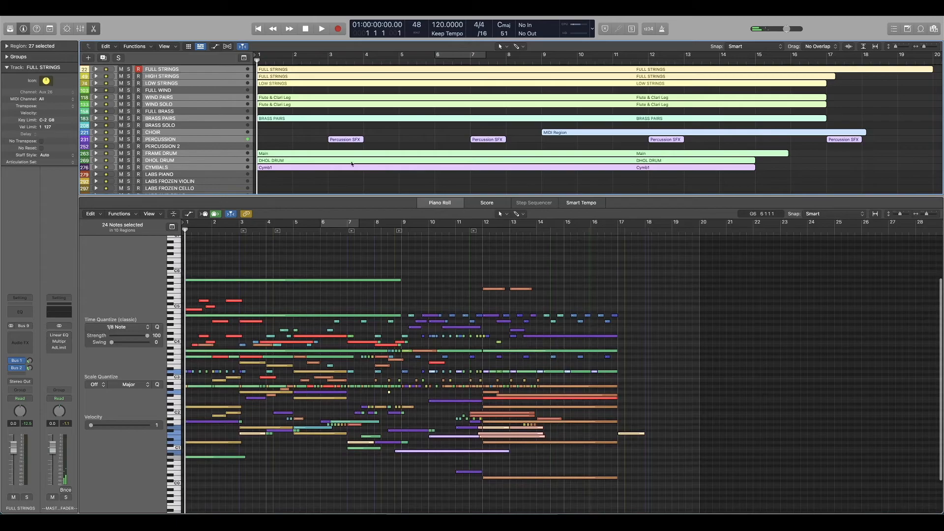
{"action": "left_click", "coordinate": [347, 178]}
{"action": "left_click_drag", "start_coordinate": [827, 61], "coordinate": [217, 84]}
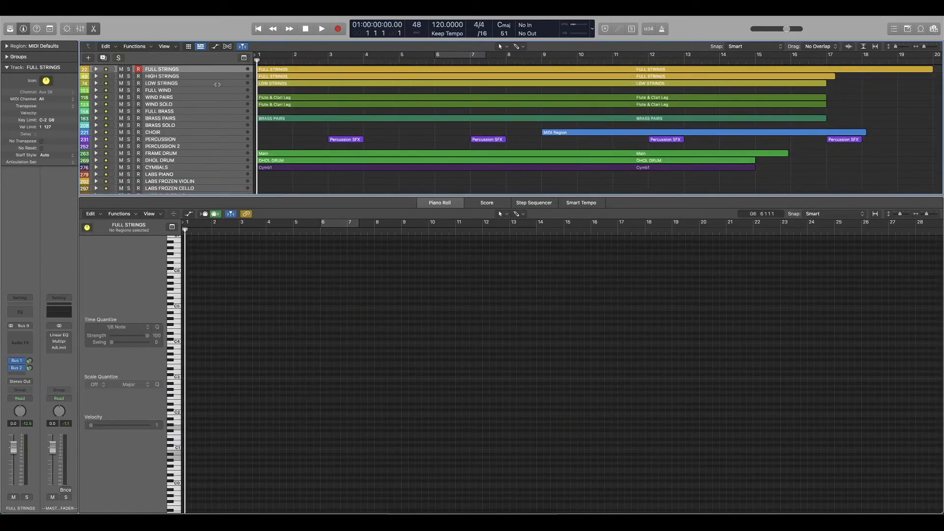
{"action": "key", "text": "e"}
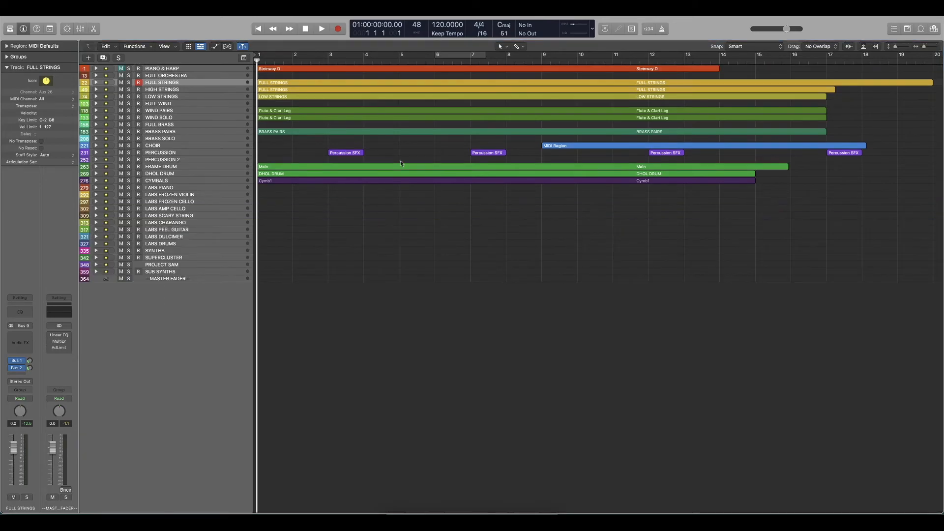
Solo the WIND PAIRS and WIND SOLO stacks and play them from bar 1.
{"action": "key", "text": "z"}
{"action": "scroll", "coordinate": [413, 233], "scroll_direction": "down", "scroll_amount": 2}
{"action": "scroll", "coordinate": [413, 233], "scroll_direction": "up", "scroll_amount": 2}
{"action": "key", "text": "super+Left"}
{"action": "key", "text": "super+Right"}
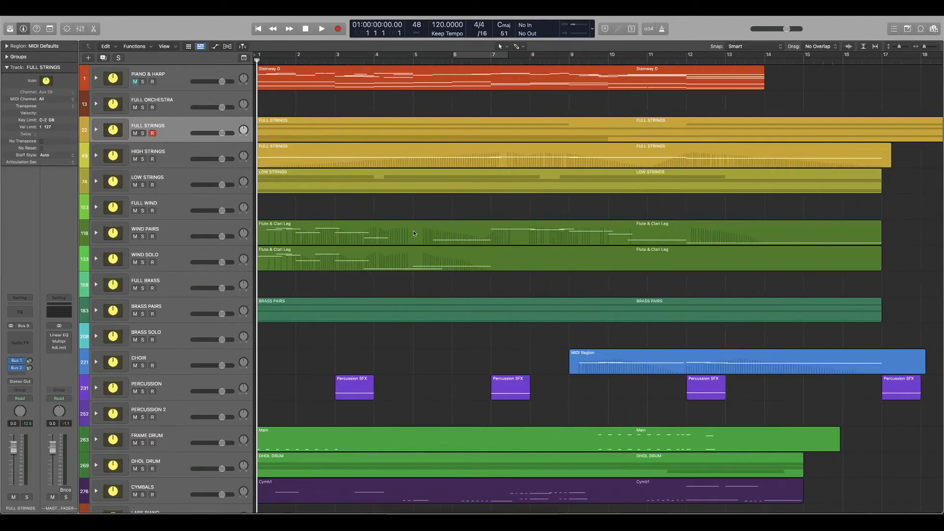
{"action": "key", "text": "super+Up"}
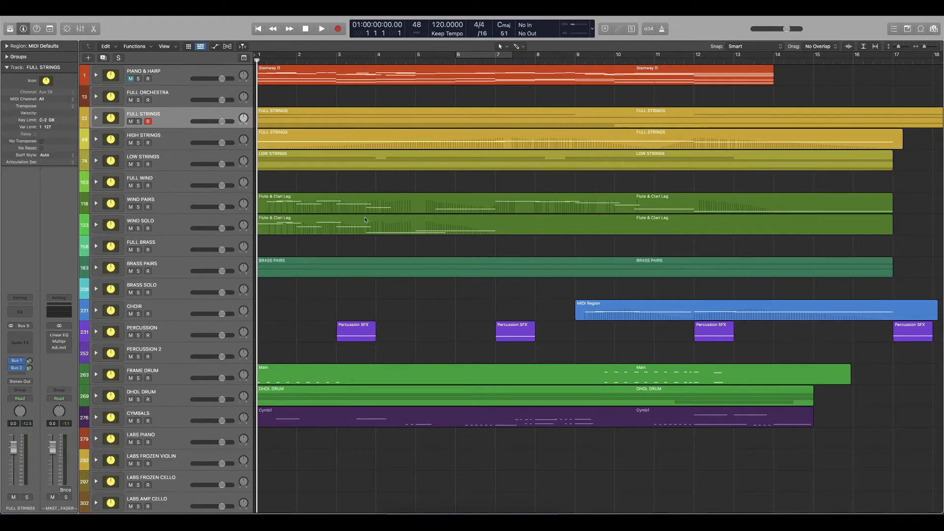
{"action": "left_click", "coordinate": [295, 209]}
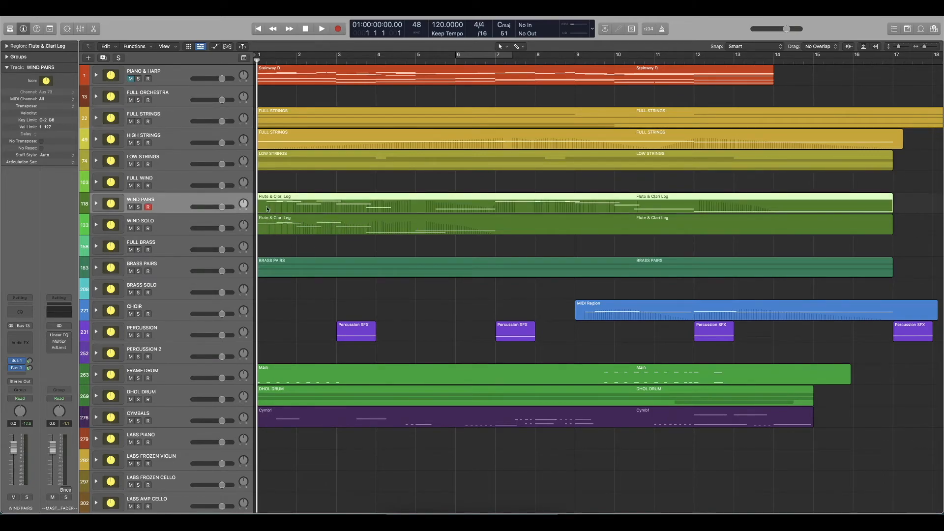
{"action": "left_click", "coordinate": [139, 208]}
{"action": "left_click", "coordinate": [138, 229]}
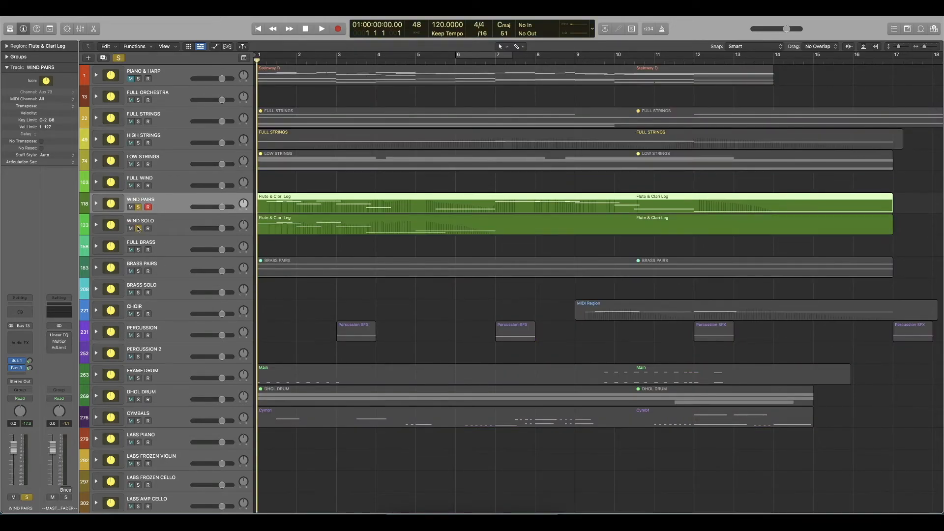
{"action": "key", "text": "space"}
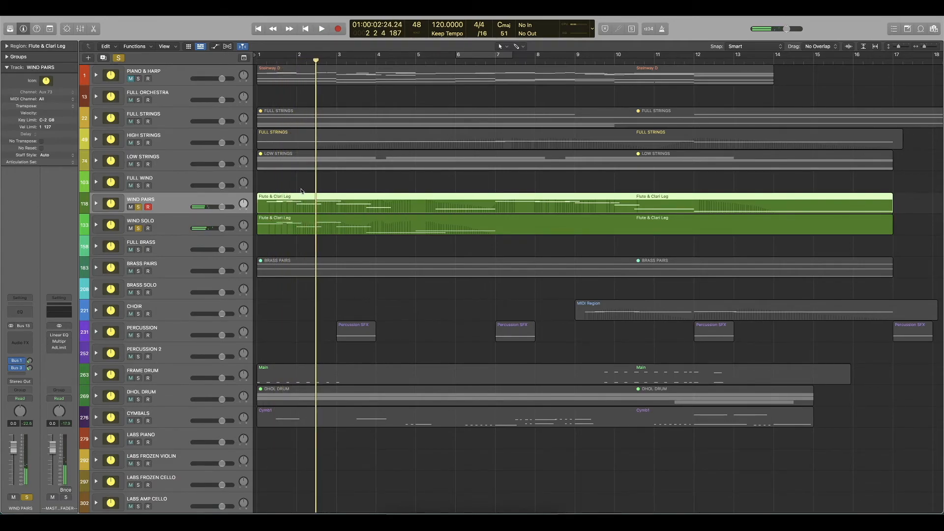
Select both Flute & Clari Leg regions, replay them from bar 1, and show them together in the piano roll.
{"action": "left_click_drag", "start_coordinate": [302, 185], "coordinate": [283, 220]}
{"action": "left_click", "coordinate": [288, 186]}
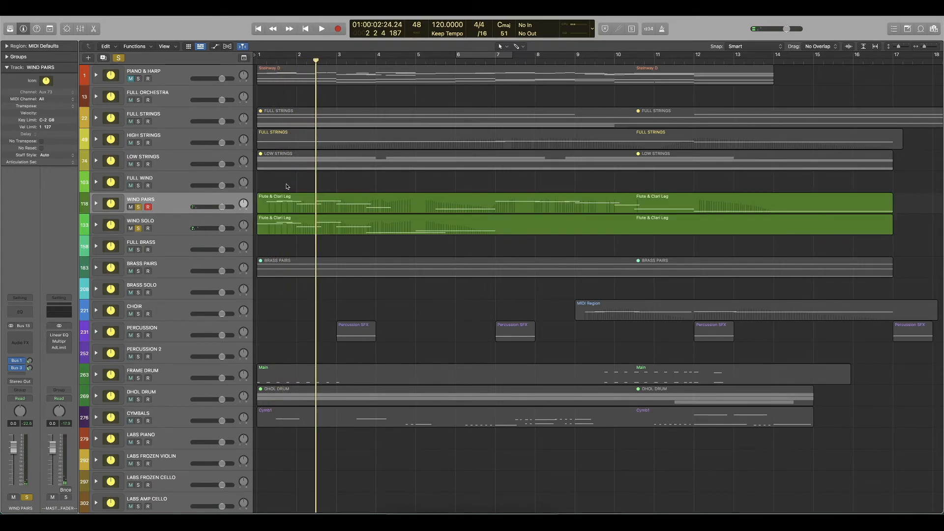
{"action": "left_click_drag", "start_coordinate": [287, 186], "coordinate": [274, 245]}
{"action": "key", "text": "Return"}
{"action": "key", "text": "space"}
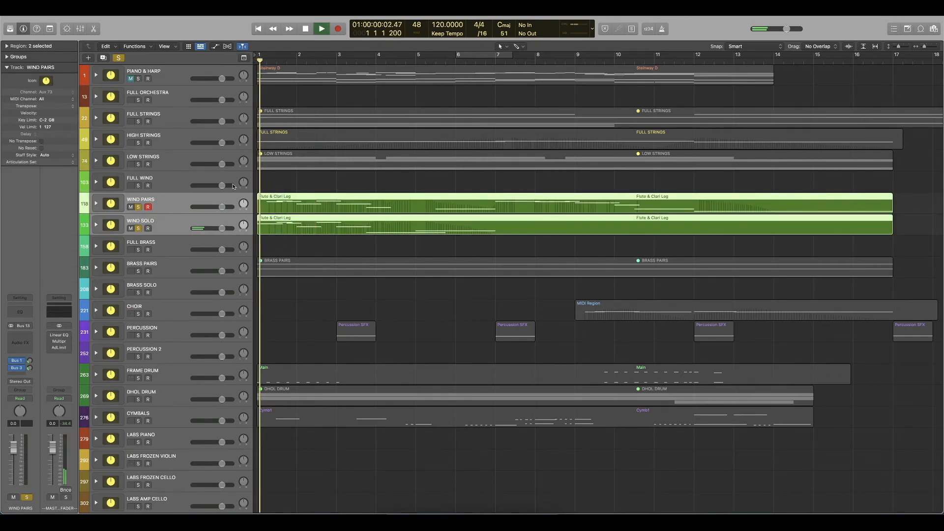
{"action": "key", "text": "space"}
{"action": "key", "text": "p"}
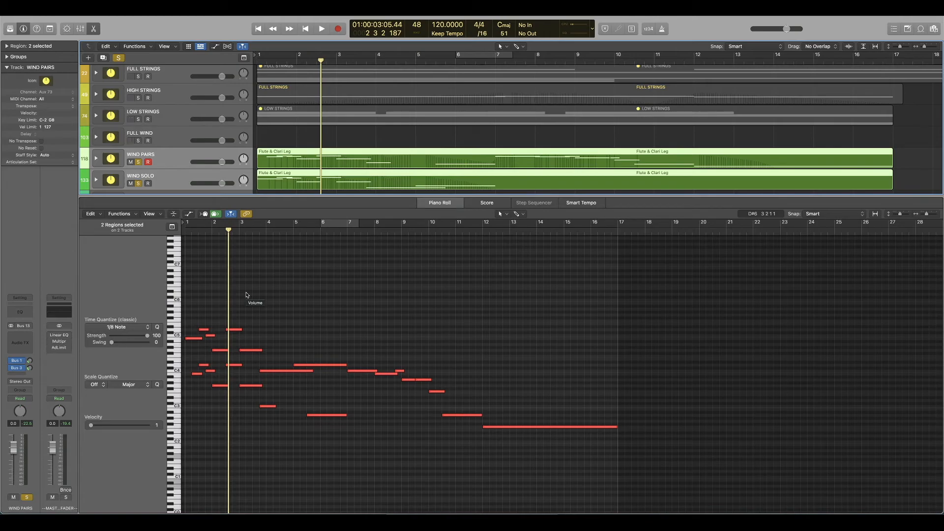
Select the upper wind notes around bar 2 in the piano roll and play the winds again from bar 1.
{"action": "left_click_drag", "start_coordinate": [204, 318], "coordinate": [221, 350]}
{"action": "key", "text": "Return"}
{"action": "key", "text": "space"}
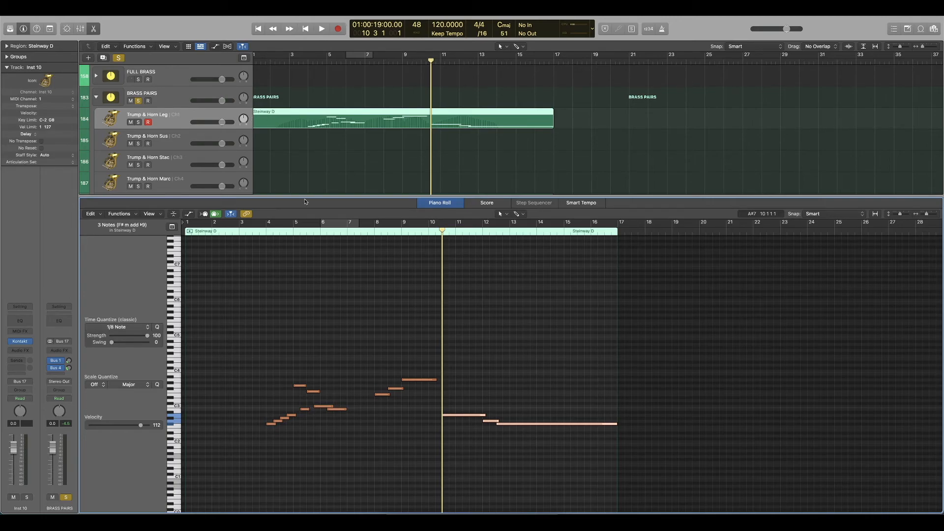
Unsolo and collapse the BRASS PAIRS stack with no region selected, and close the piano roll.
{"action": "left_click", "coordinate": [309, 164]}
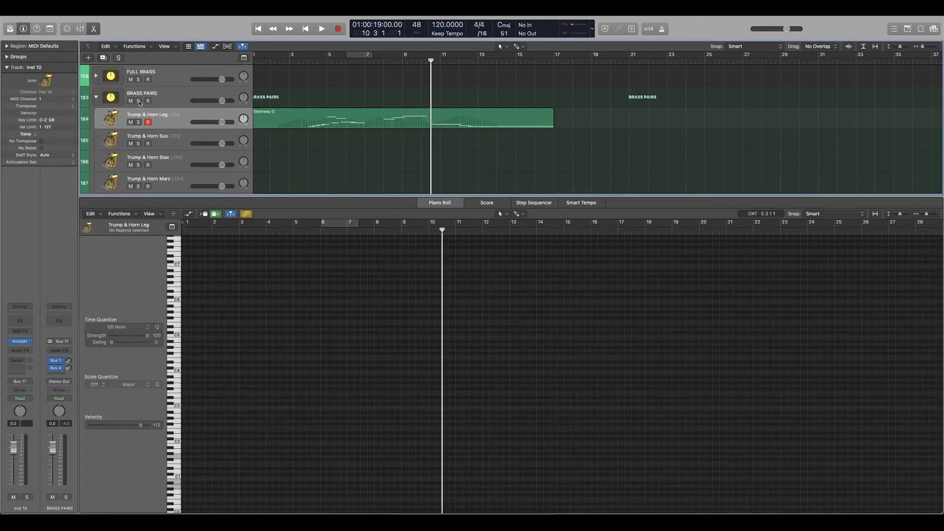
{"action": "left_click", "coordinate": [96, 97]}
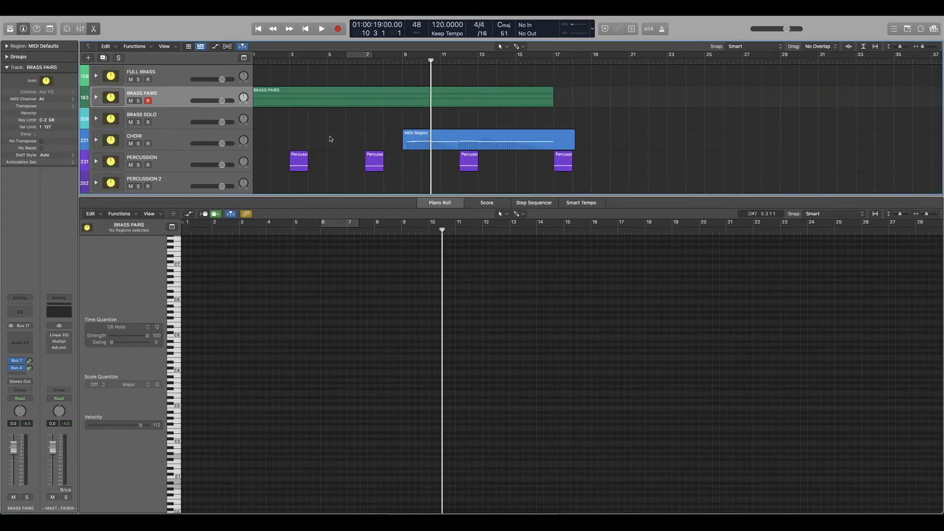
{"action": "key", "text": "e"}
{"action": "scroll", "coordinate": [329, 141], "scroll_direction": "up", "scroll_amount": 8}
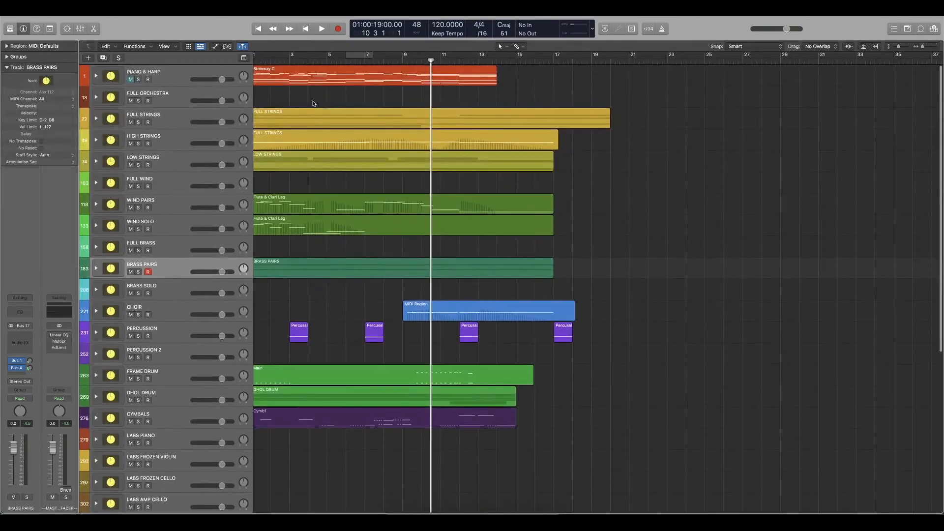
Show the PIANO & HARP Steinway D region in the piano roll and select its melody notes from bar 5 to bar 8.
{"action": "left_click", "coordinate": [314, 78]}
{"action": "key", "text": "e"}
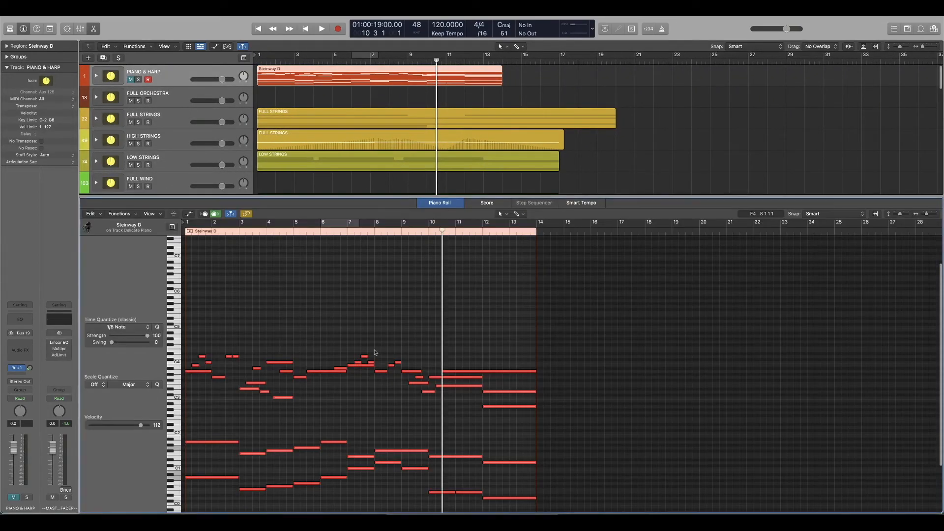
{"action": "left_click_drag", "start_coordinate": [401, 321], "coordinate": [309, 437]}
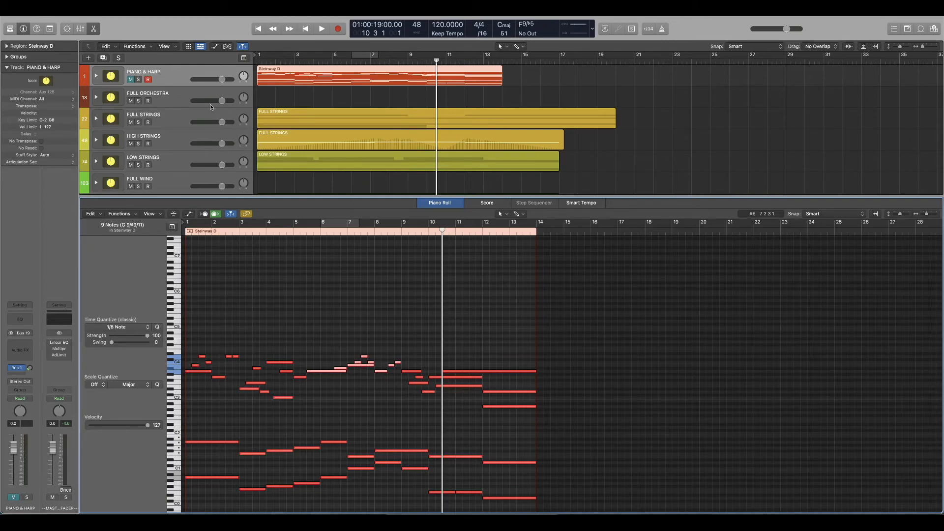
Unmute the PIANO & HARP stack, select its notes around bars 7 to 9, and clear the note selection.
{"action": "left_click", "coordinate": [131, 80]}
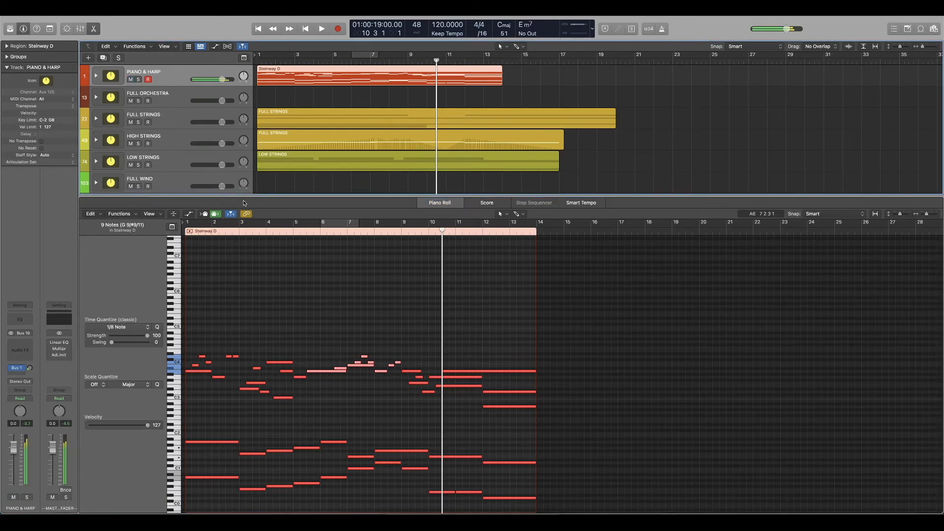
{"action": "left_click_drag", "start_coordinate": [424, 303], "coordinate": [344, 468]}
{"action": "scroll", "coordinate": [363, 368], "scroll_direction": "down", "scroll_amount": 1}
{"action": "left_click", "coordinate": [362, 368]}
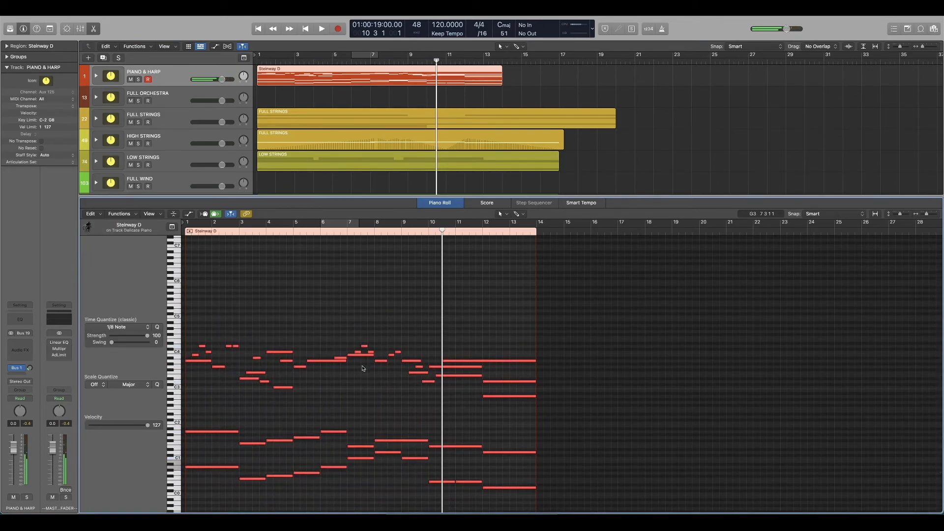
Show the Flute & Clari Leg region of WIND PAIRS in the piano roll, followed by the one of WIND SOLO.
{"action": "scroll", "coordinate": [363, 369], "scroll_direction": "right", "scroll_amount": 1}
{"action": "scroll", "coordinate": [507, 176], "scroll_direction": "down", "scroll_amount": 1}
{"action": "scroll", "coordinate": [507, 176], "scroll_direction": "down", "scroll_amount": 1}
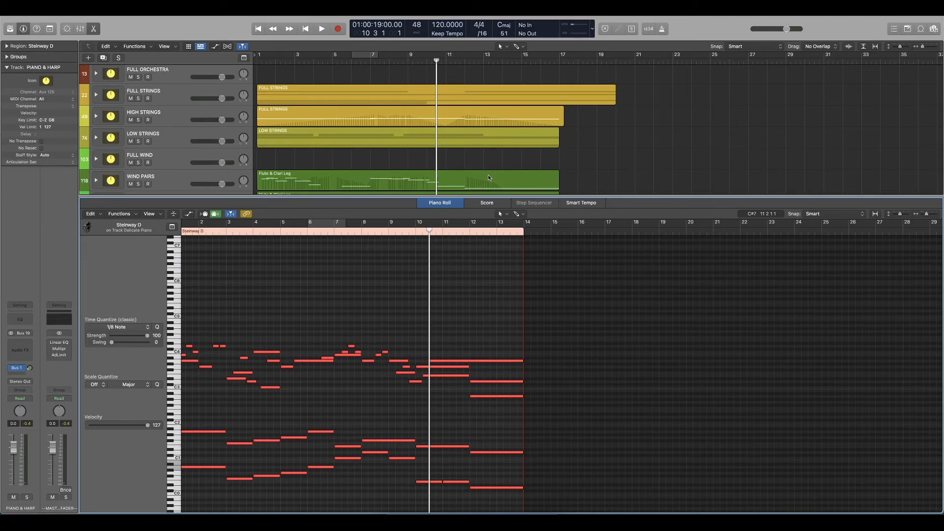
{"action": "scroll", "coordinate": [369, 166], "scroll_direction": "down", "scroll_amount": 1}
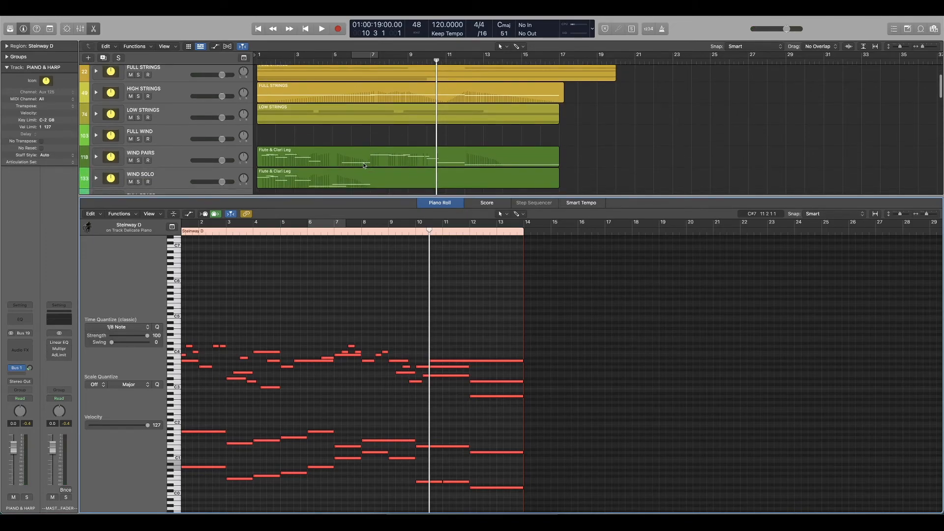
{"action": "scroll", "coordinate": [337, 162], "scroll_direction": "down", "scroll_amount": 1}
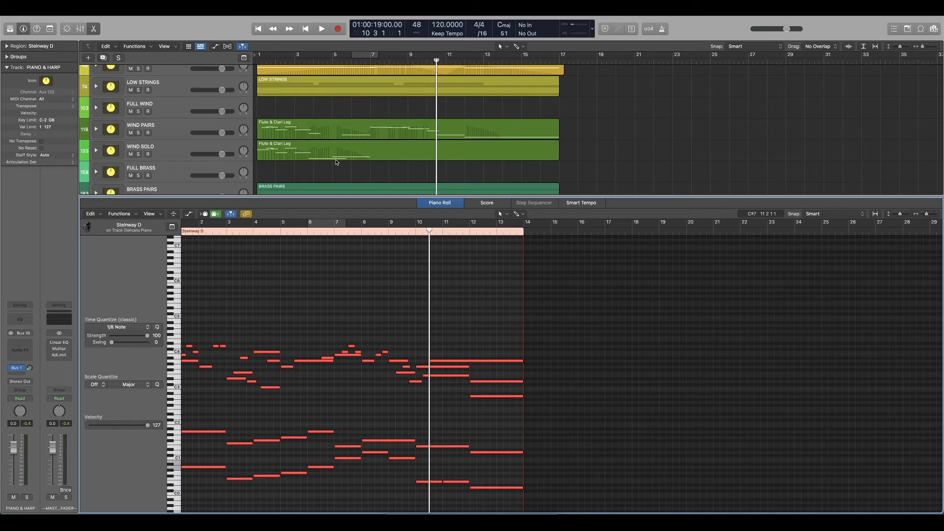
{"action": "scroll", "coordinate": [336, 163], "scroll_direction": "down", "scroll_amount": 1}
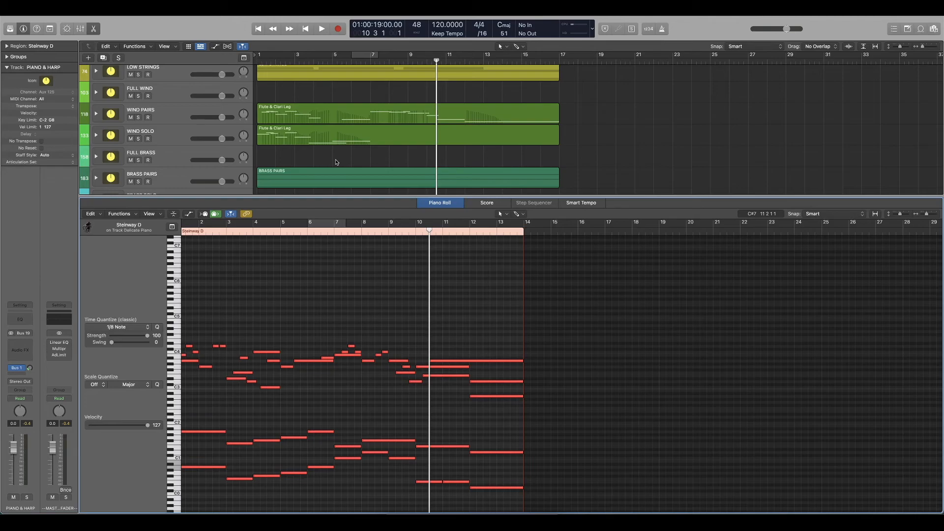
{"action": "left_click", "coordinate": [315, 114]}
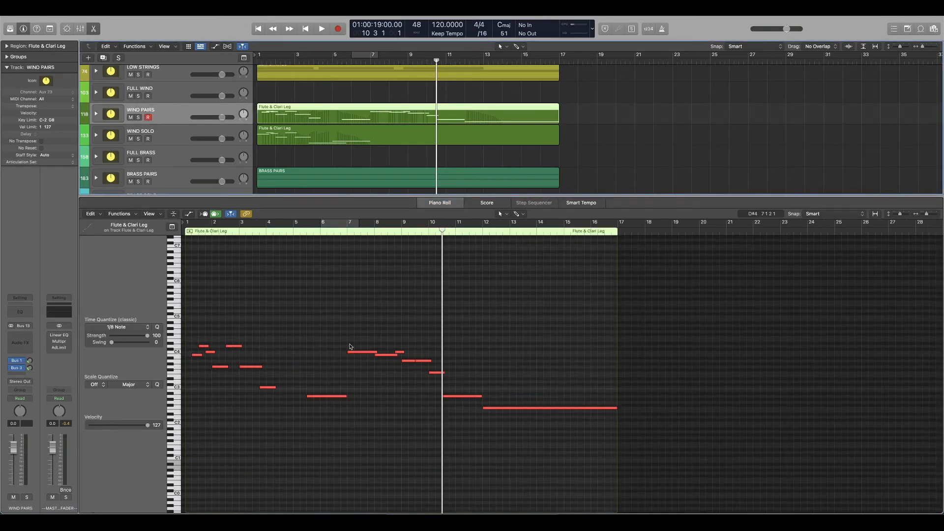
{"action": "left_click", "coordinate": [313, 160]}
{"action": "left_click", "coordinate": [301, 139]}
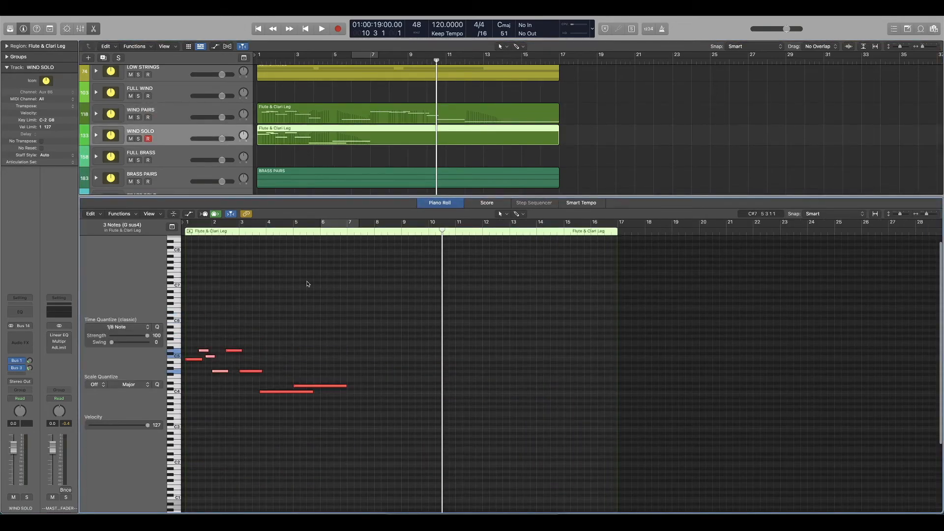
Show the notes of the BRASS PAIRS regions in the piano roll.
{"action": "scroll", "coordinate": [326, 172], "scroll_direction": "down", "scroll_amount": 3}
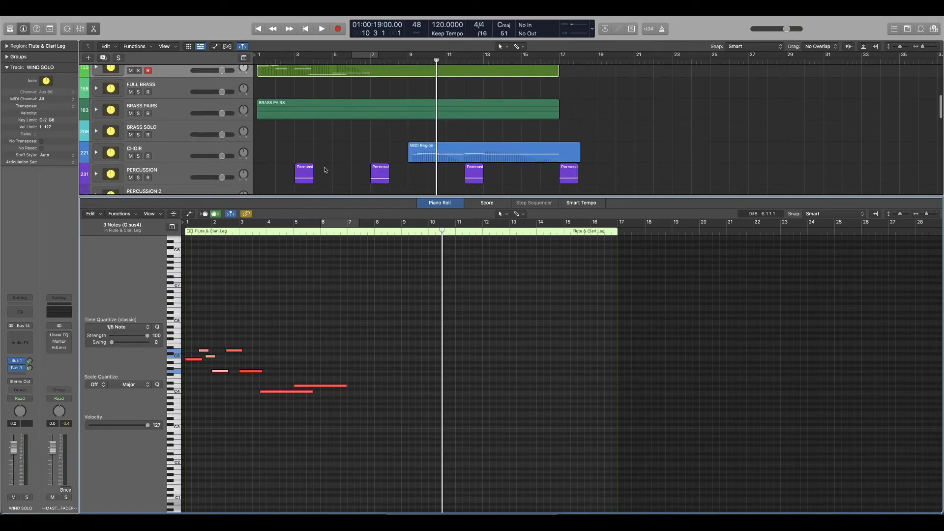
{"action": "left_click", "coordinate": [337, 131]}
{"action": "left_click", "coordinate": [337, 112]}
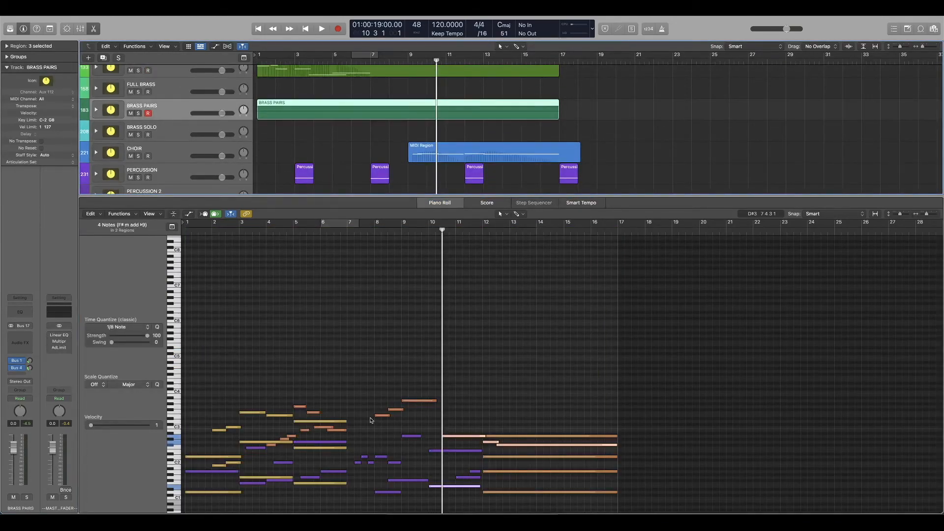
Select the FRAME DRUM hits around bars 10 to 12 in the piano roll, and show the CYMBALS region's notes.
{"action": "scroll", "coordinate": [371, 421], "scroll_direction": "down", "scroll_amount": 1}
{"action": "scroll", "coordinate": [385, 163], "scroll_direction": "down", "scroll_amount": 4}
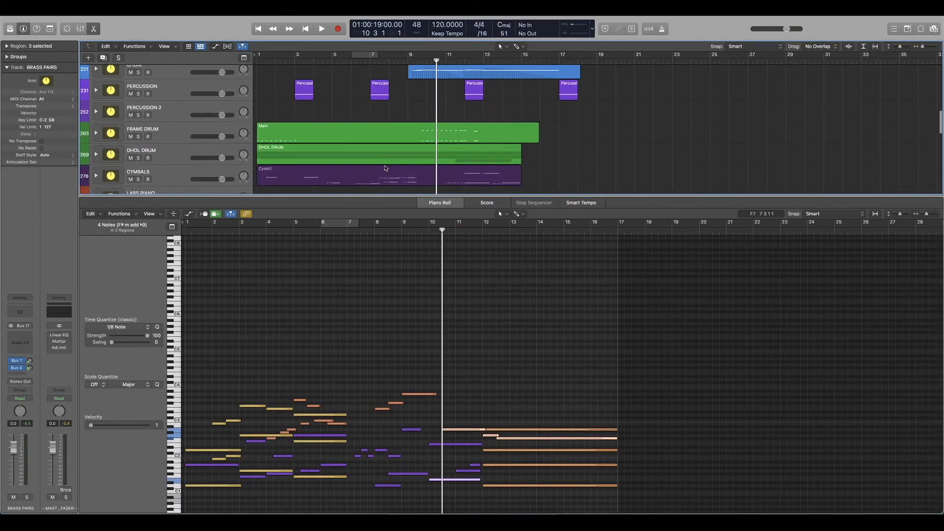
{"action": "left_click", "coordinate": [428, 136]}
{"action": "left_click_drag", "start_coordinate": [392, 347], "coordinate": [432, 374]}
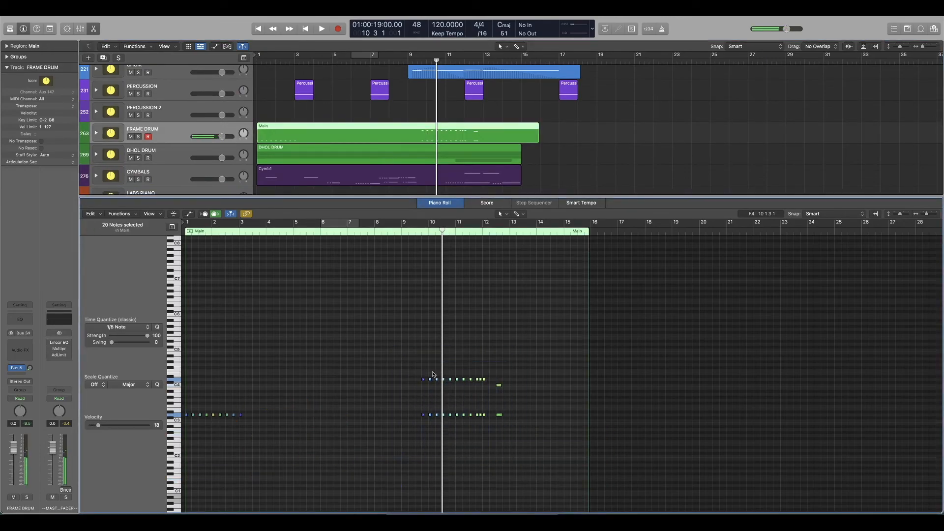
{"action": "scroll", "coordinate": [401, 126], "scroll_direction": "down", "scroll_amount": 1}
{"action": "left_click", "coordinate": [397, 156]}
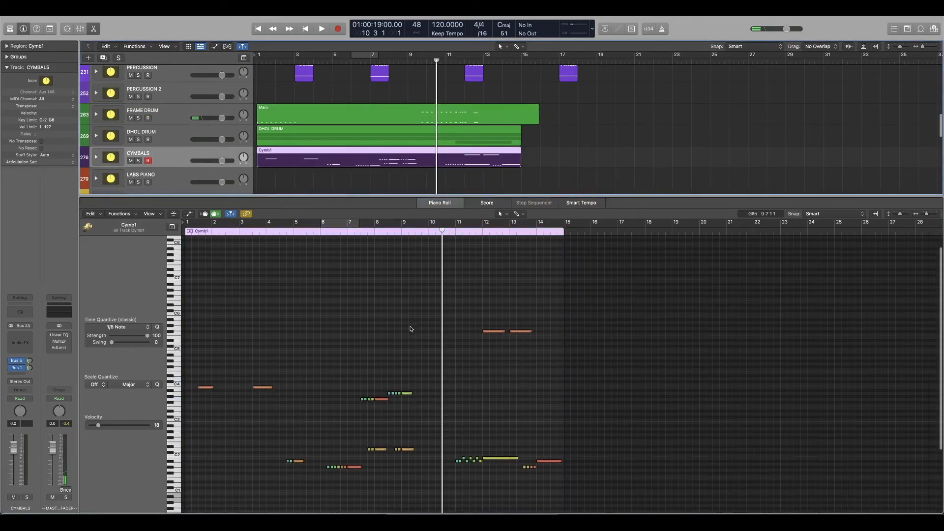
Show the CHOIR region in the piano roll together with its modulation automation.
{"action": "scroll", "coordinate": [346, 170], "scroll_direction": "up", "scroll_amount": 3}
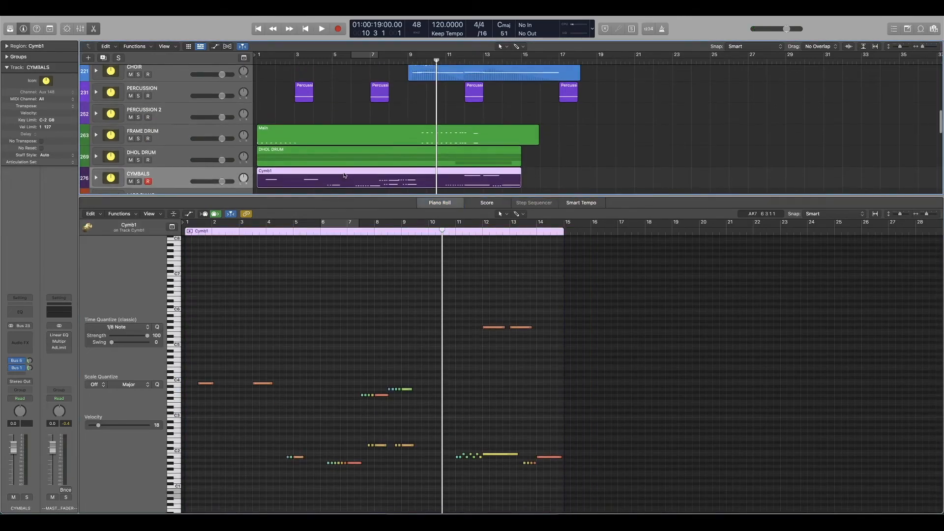
{"action": "scroll", "coordinate": [346, 169], "scroll_direction": "up", "scroll_amount": 1}
{"action": "left_click", "coordinate": [416, 136]}
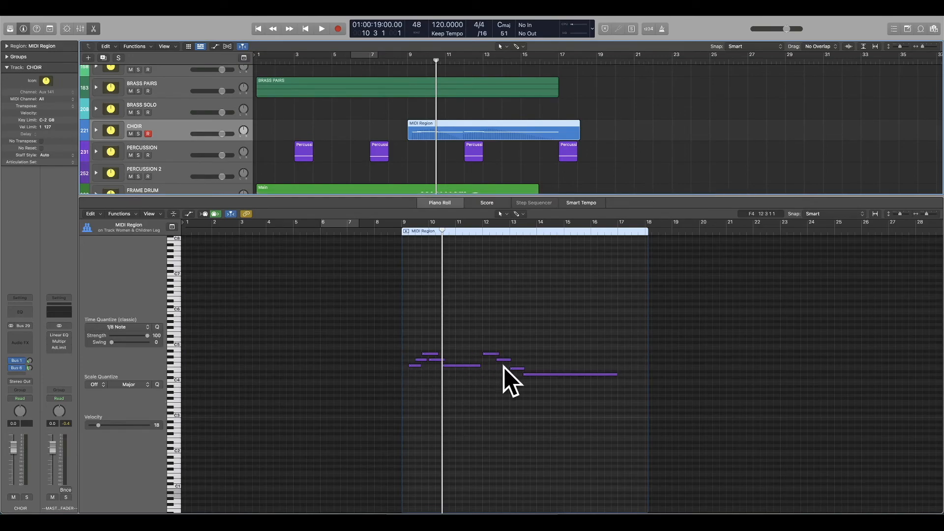
{"action": "key", "text": "a"}
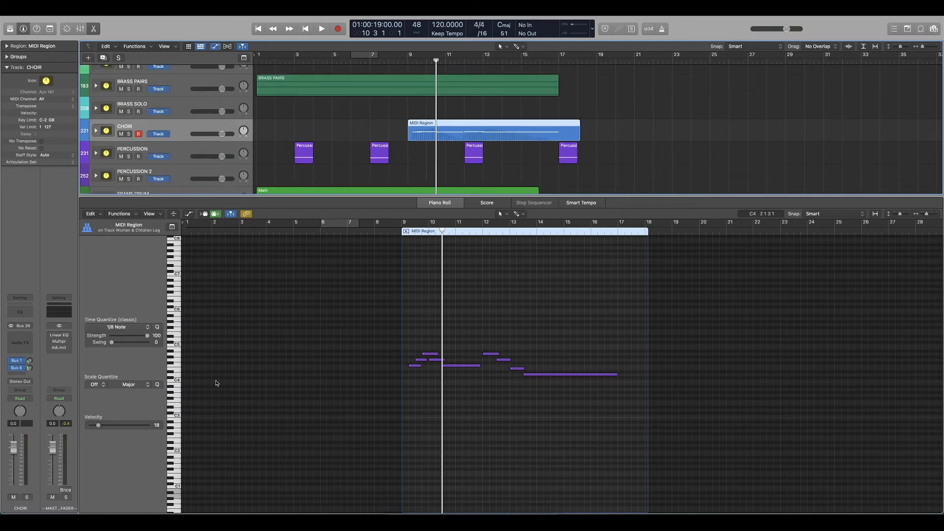
{"action": "key", "text": "a"}
{"action": "left_click", "coordinate": [267, 317]}
{"action": "key", "text": "a"}
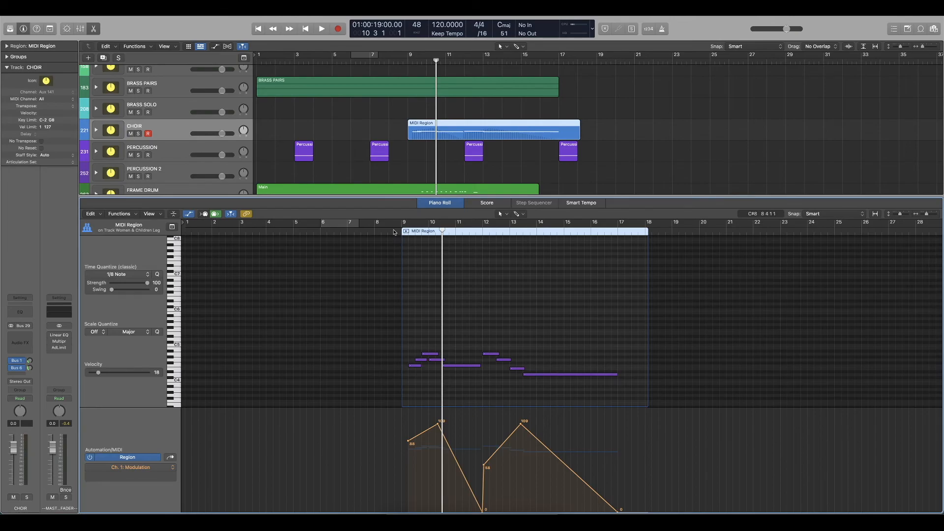
Show the BRASS PAIRS regions in the piano roll with automation, and expand the stack to its individual tracks.
{"action": "left_click", "coordinate": [321, 81]}
{"action": "left_click", "coordinate": [96, 87]}
{"action": "scroll", "coordinate": [453, 387], "scroll_direction": "up", "scroll_amount": 3}
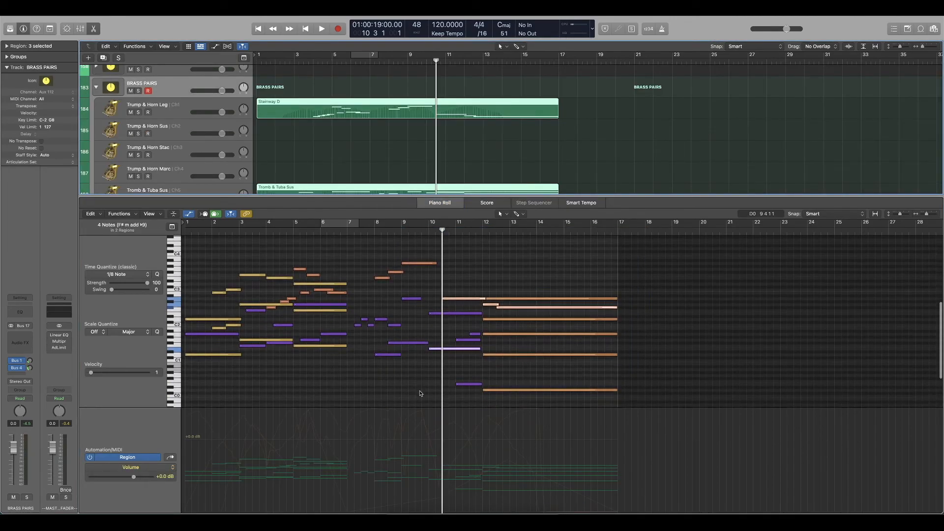
Collapse the BRASS PAIRS stack and deselect its regions.
{"action": "scroll", "coordinate": [424, 356], "scroll_direction": "up", "scroll_amount": 10}
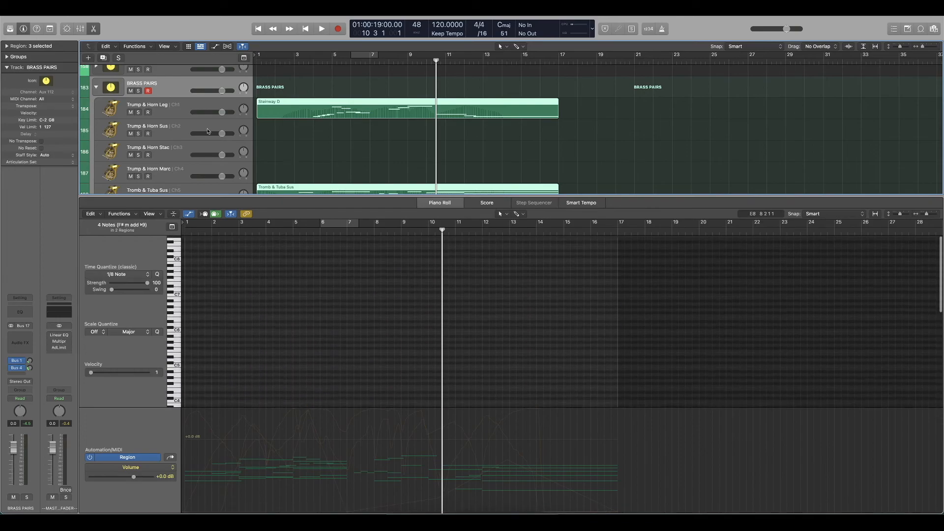
{"action": "left_click", "coordinate": [96, 87]}
{"action": "scroll", "coordinate": [346, 155], "scroll_direction": "up", "scroll_amount": 6}
{"action": "scroll", "coordinate": [346, 154], "scroll_direction": "up", "scroll_amount": 2}
{"action": "left_click", "coordinate": [347, 154]}
{"action": "scroll", "coordinate": [350, 156], "scroll_direction": "up", "scroll_amount": 2}
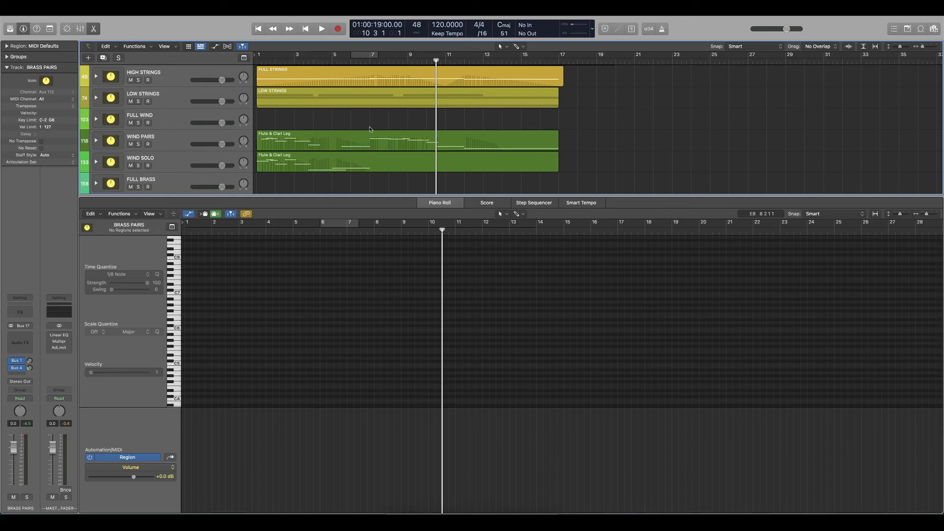
Close the piano roll and zoom the tracks area to fit the whole arrangement.
{"action": "scroll", "coordinate": [370, 129], "scroll_direction": "down", "scroll_amount": 2}
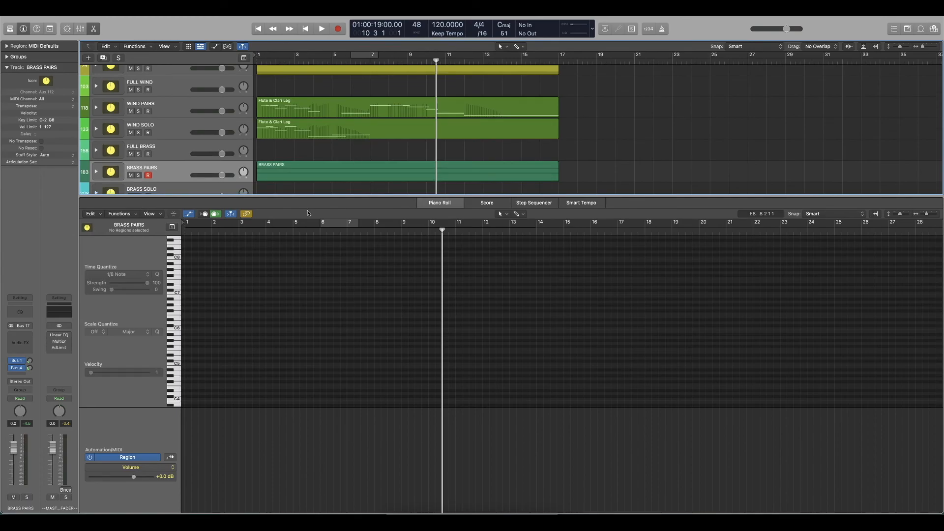
{"action": "scroll", "coordinate": [360, 172], "scroll_direction": "down", "scroll_amount": 4}
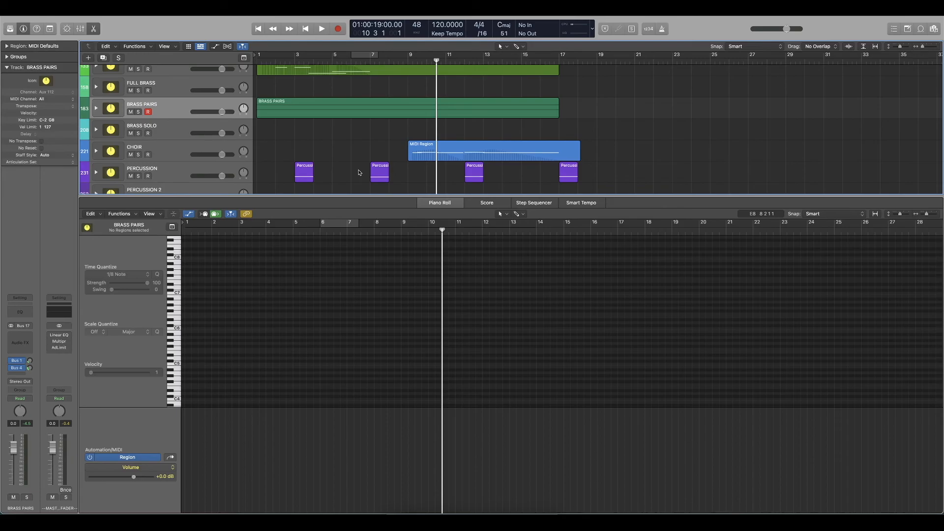
{"action": "scroll", "coordinate": [360, 172], "scroll_direction": "down", "scroll_amount": 2}
{"action": "key", "text": "p"}
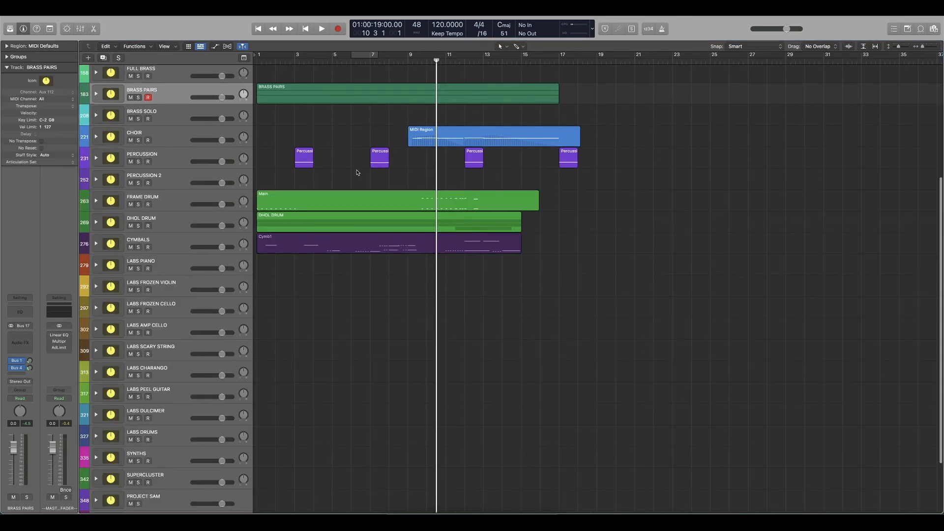
{"action": "scroll", "coordinate": [360, 173], "scroll_direction": "up", "scroll_amount": 10}
{"action": "scroll", "coordinate": [357, 173], "scroll_direction": "down", "scroll_amount": 1}
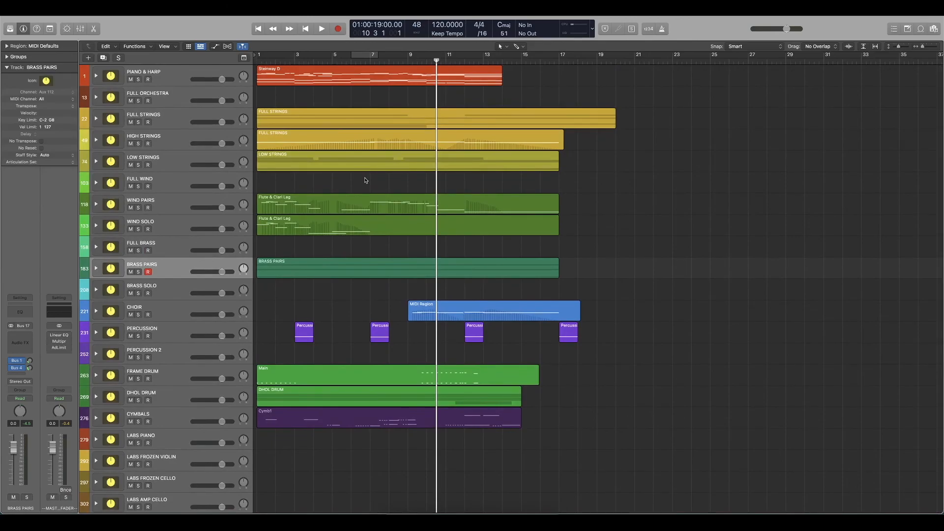
{"action": "key", "text": "z"}
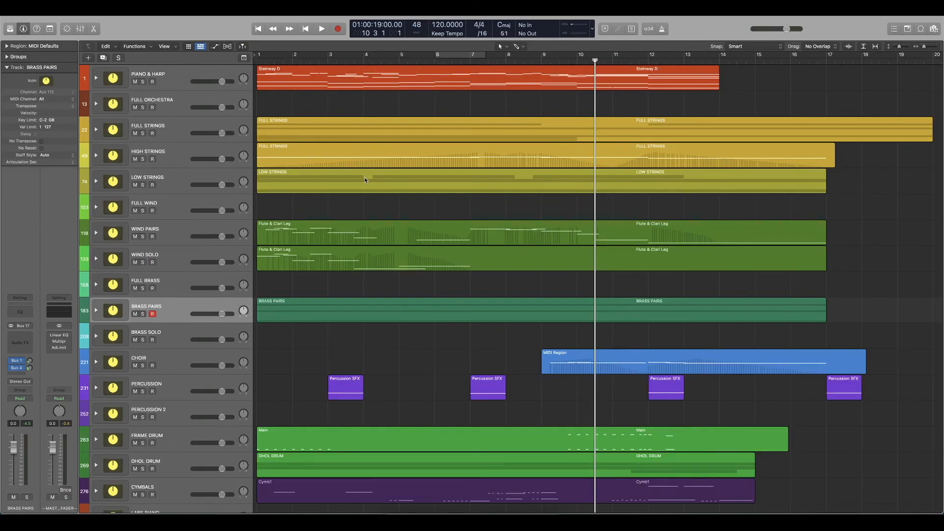
Review the full arrangement from PIANO & HARP down to CYMBALS, briefly selecting the WIND PAIRS and WIND SOLO regions.
{"action": "scroll", "coordinate": [364, 179], "scroll_direction": "down", "scroll_amount": 1}
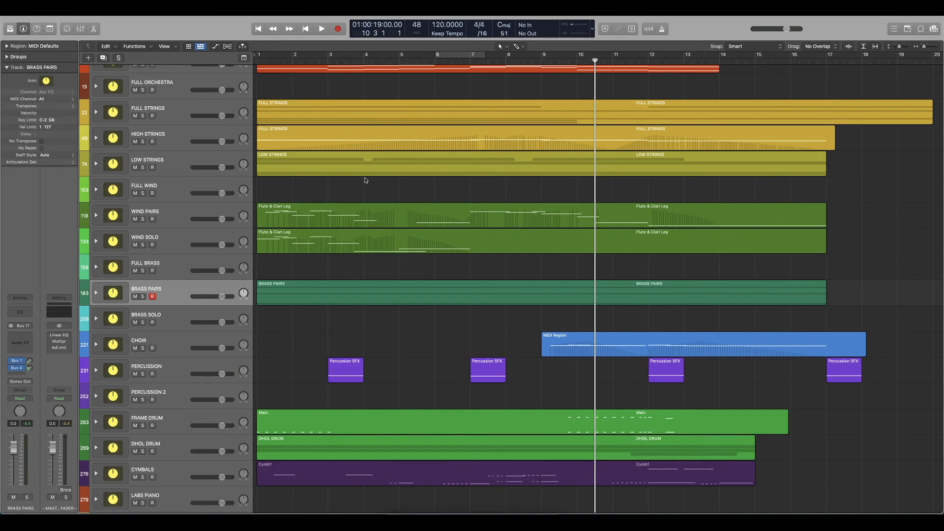
{"action": "left_click_drag", "start_coordinate": [392, 196], "coordinate": [369, 266]}
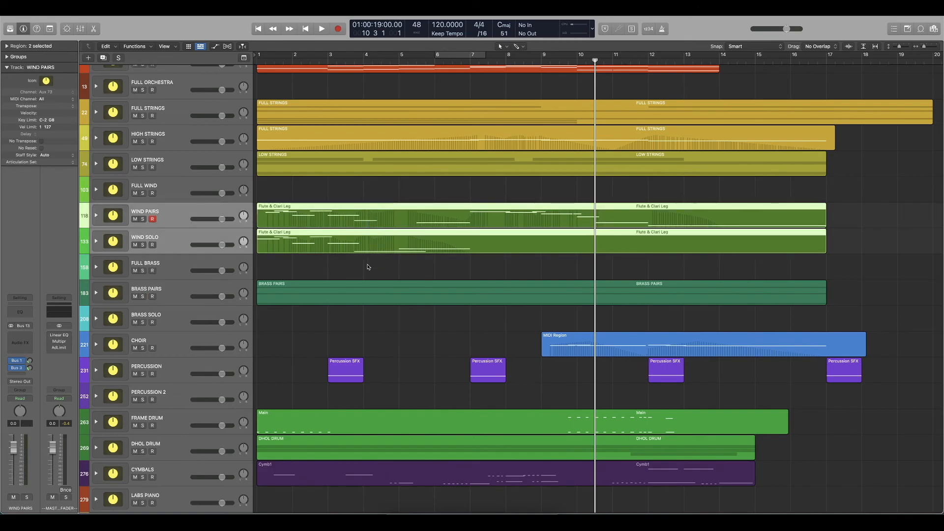
{"action": "left_click", "coordinate": [369, 267]}
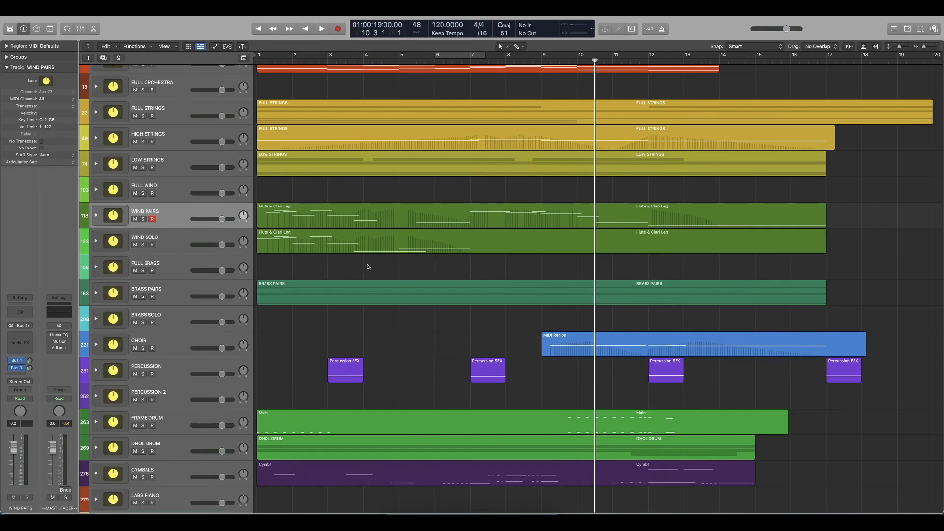
{"action": "scroll", "coordinate": [368, 267], "scroll_direction": "up", "scroll_amount": 1}
{"action": "scroll", "coordinate": [368, 267], "scroll_direction": "down", "scroll_amount": 1}
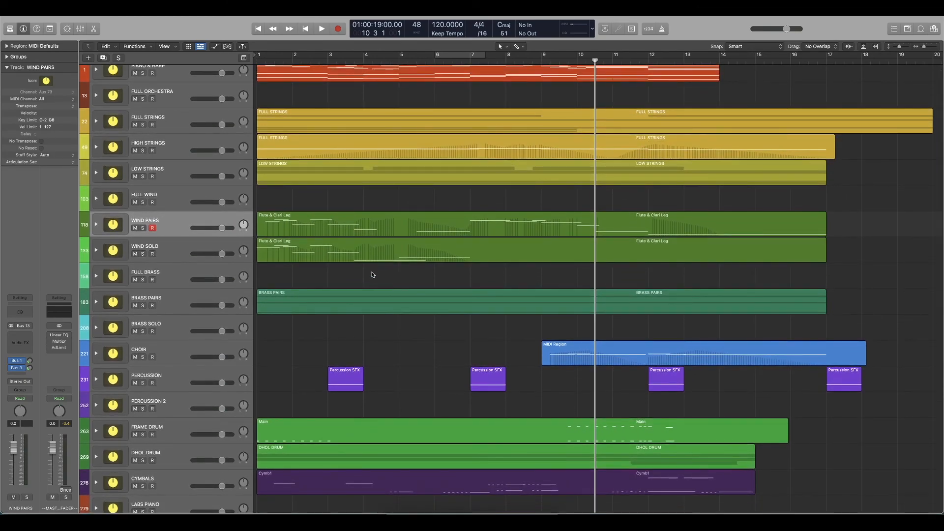
{"action": "scroll", "coordinate": [364, 205], "scroll_direction": "up", "scroll_amount": 1}
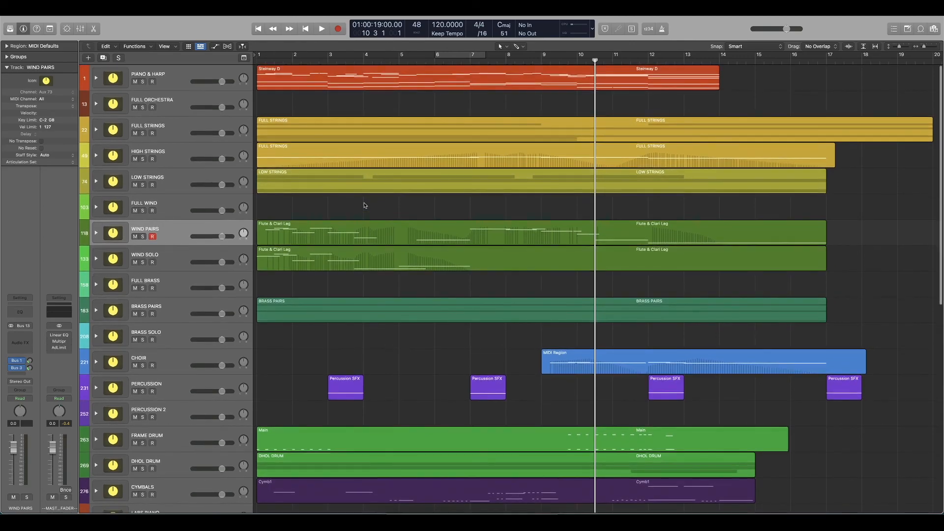
{"action": "scroll", "coordinate": [364, 205], "scroll_direction": "down", "scroll_amount": 2}
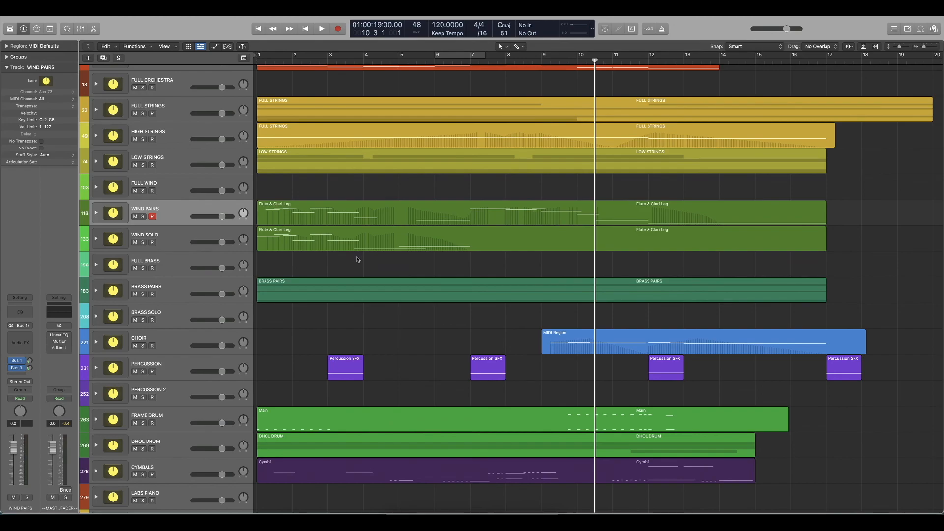
{"action": "scroll", "coordinate": [429, 267], "scroll_direction": "up", "scroll_amount": 2}
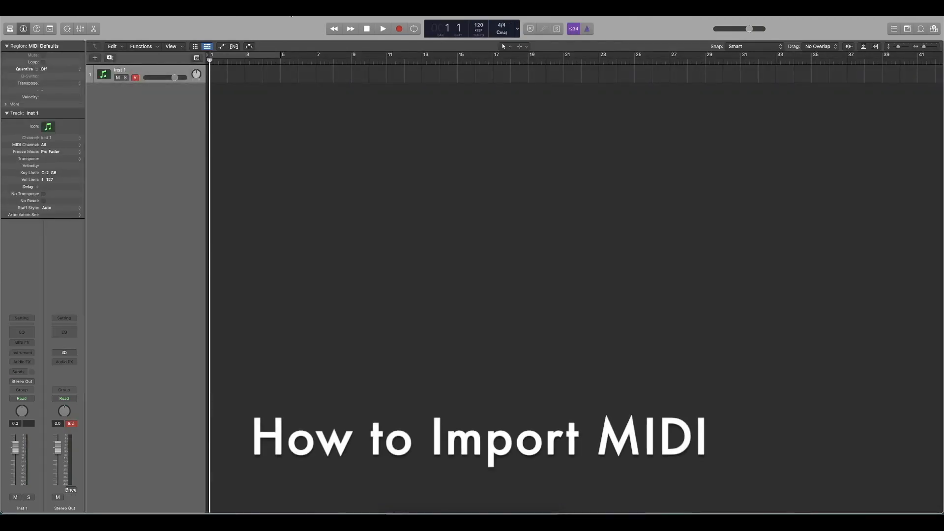
Import the MIDI file No Theory Session.mid into the project together with its tempo information, and look over the imported tracks.
{"action": "left_click", "coordinate": [55, 8]}
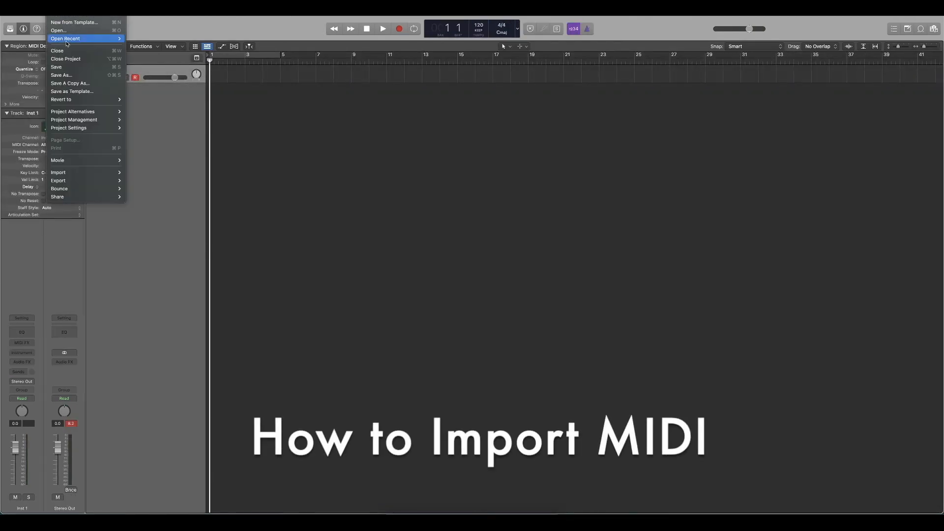
{"action": "mouse_move", "coordinate": [85, 176]}
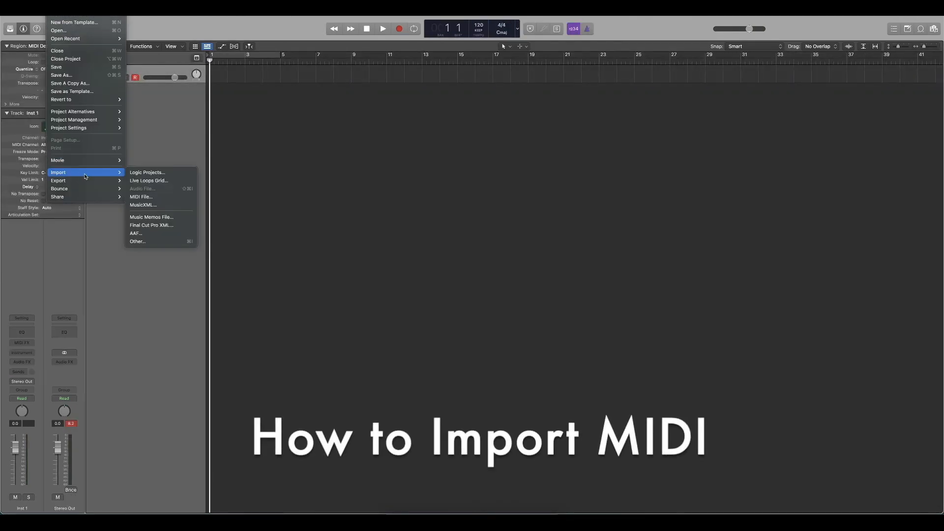
{"action": "left_click", "coordinate": [145, 197]}
{"action": "left_click", "coordinate": [435, 128]}
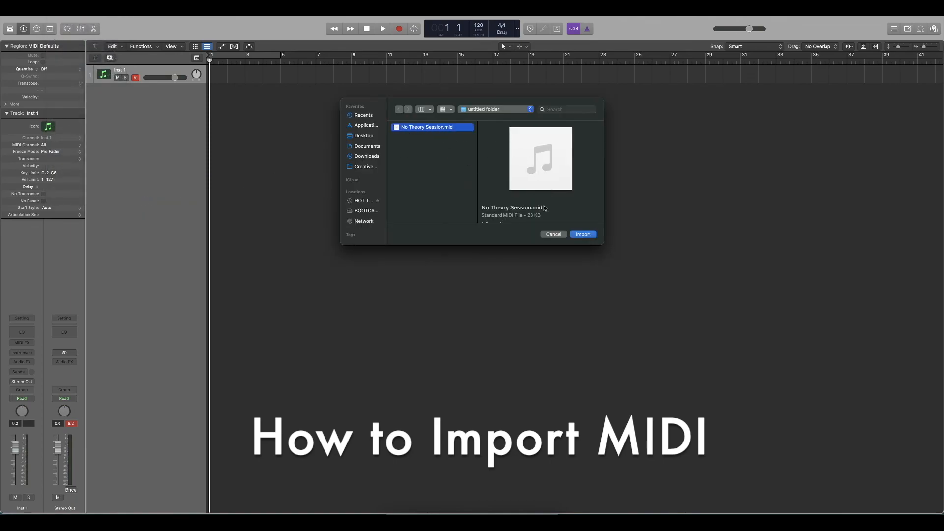
{"action": "left_click", "coordinate": [583, 235]}
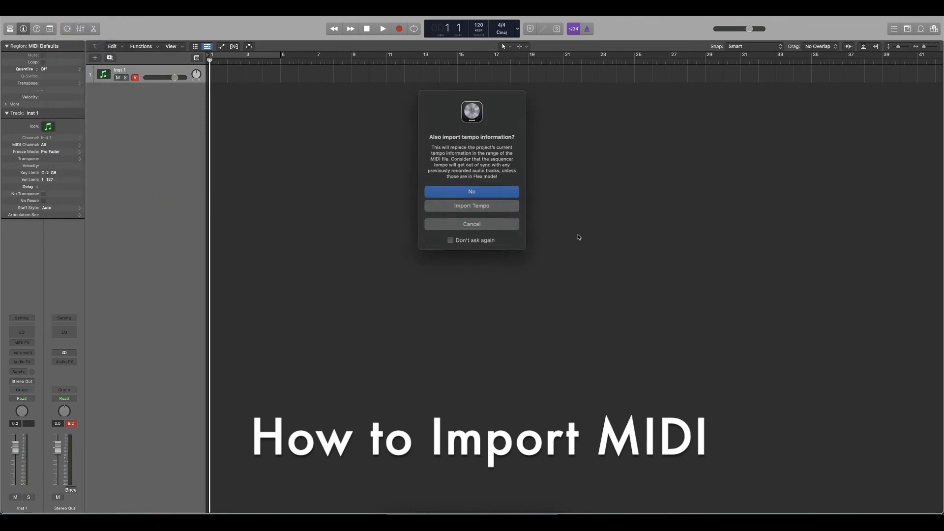
{"action": "left_click", "coordinate": [473, 205]}
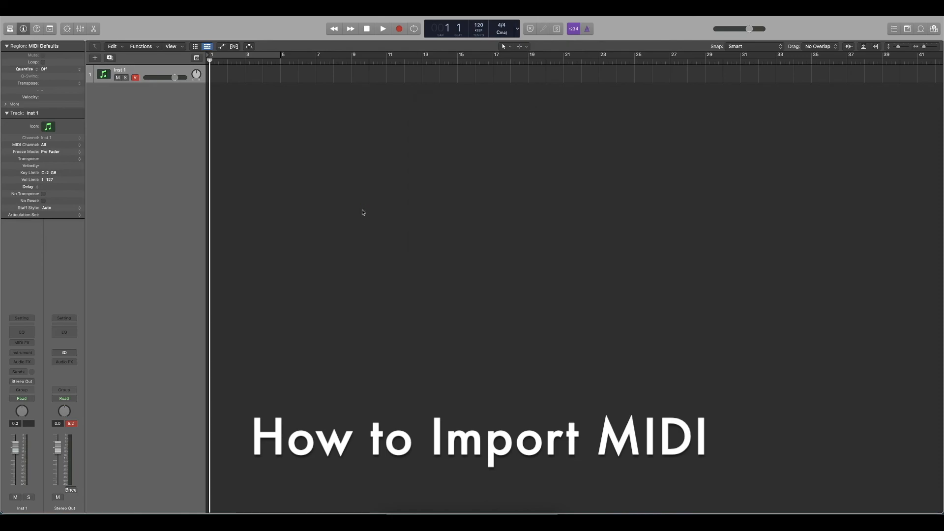
{"action": "scroll", "coordinate": [512, 269], "scroll_direction": "down", "scroll_amount": 5}
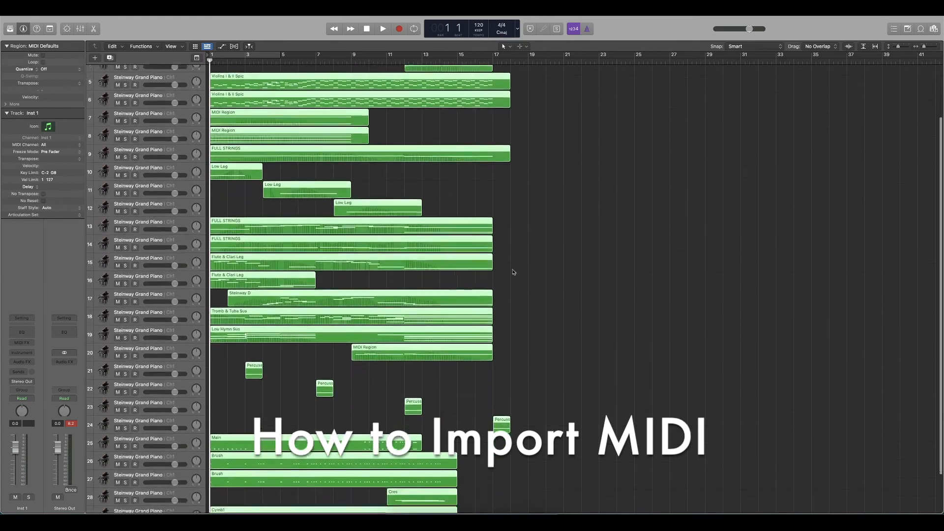
{"action": "scroll", "coordinate": [273, 285], "scroll_direction": "up", "scroll_amount": 3}
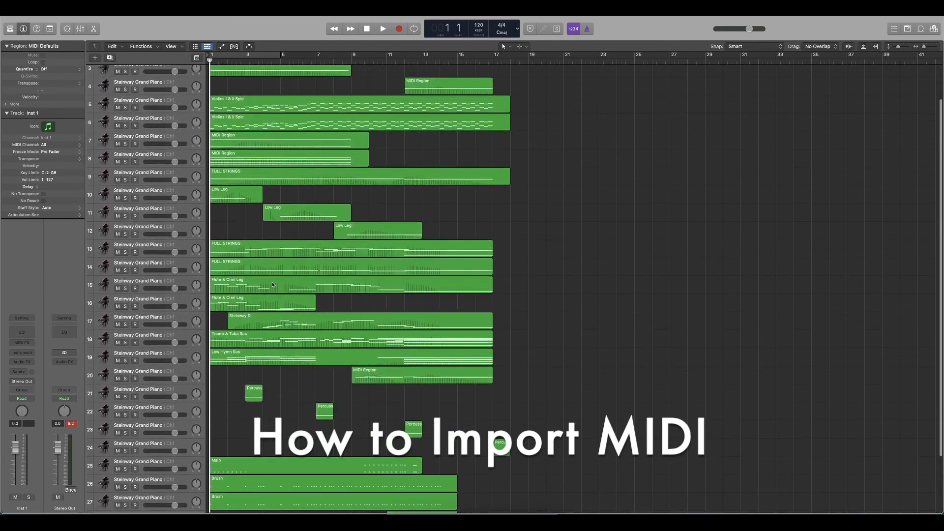